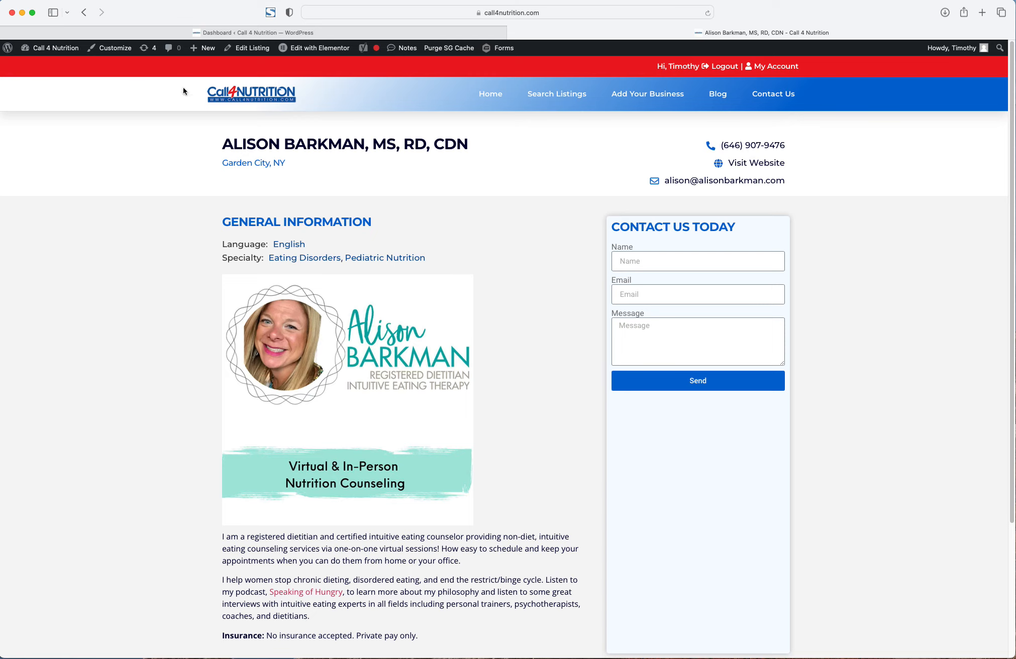
- Leave the public listing page for the 'Call 4 Nutrition' admin Dashboard
{"action": "mouse_move", "coordinate": [303, 48]}
{"action": "left_click", "coordinate": [43, 47]}
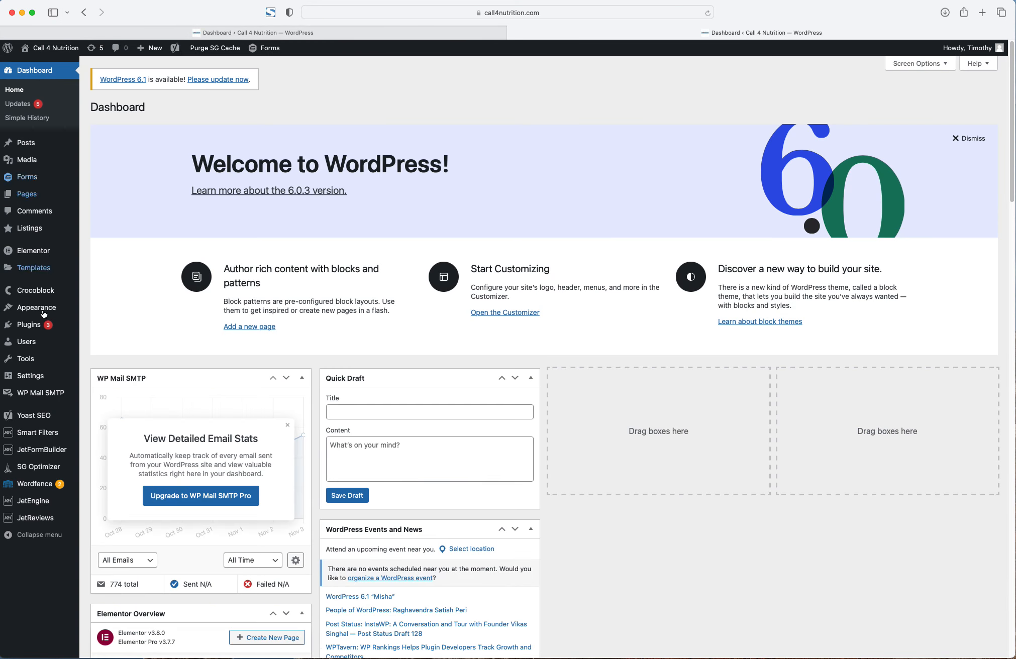
- Open JetEngine's Post Types list, which shows the single Listings post type
{"action": "mouse_move", "coordinate": [40, 509]}
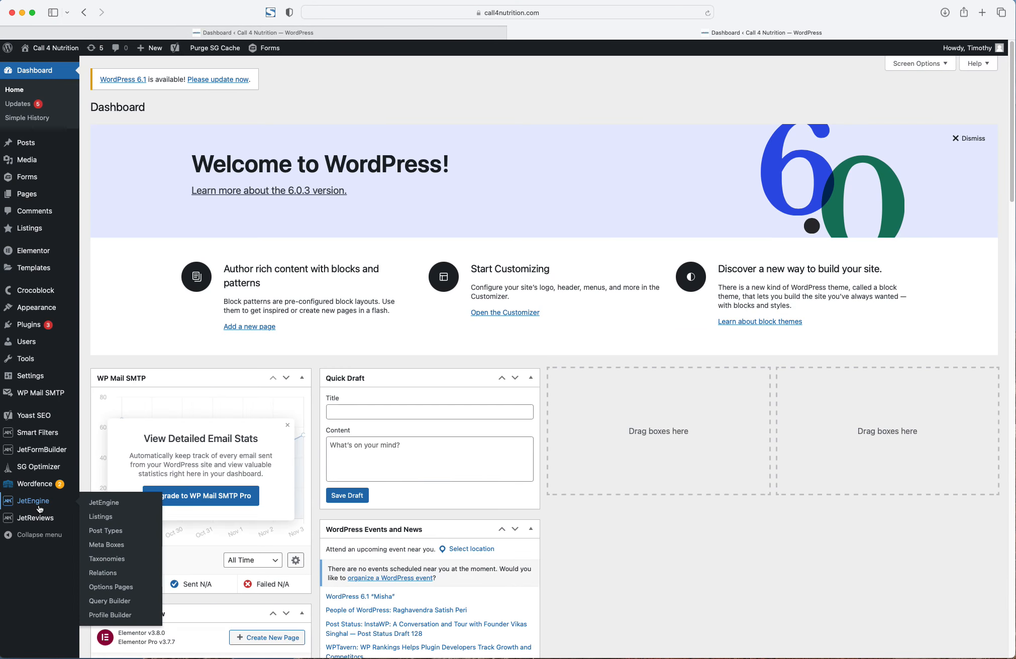
{"action": "left_click", "coordinate": [100, 518]}
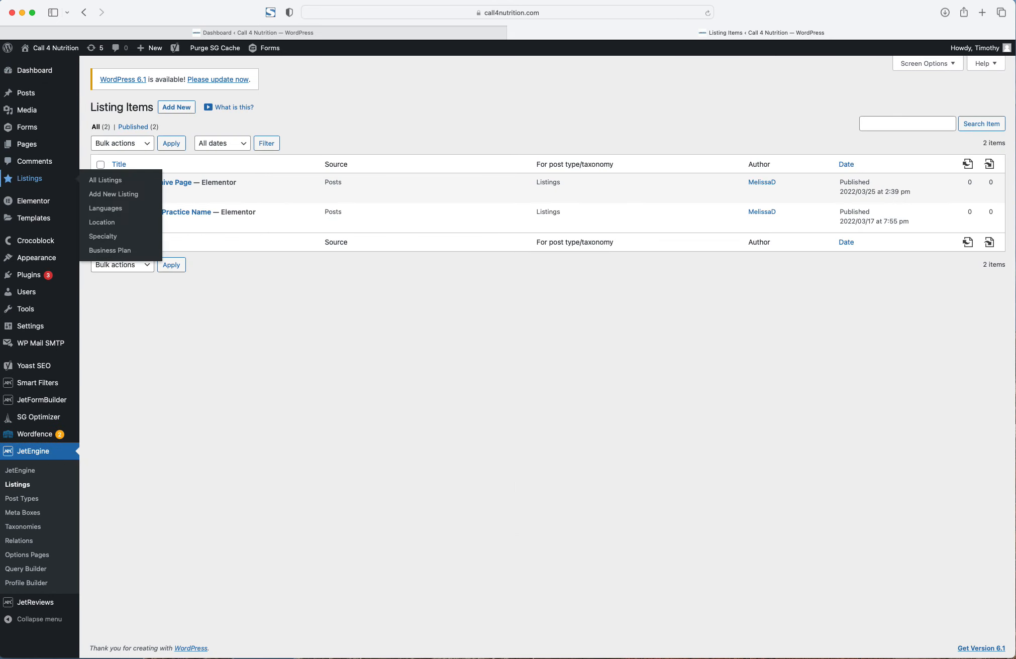
{"action": "mouse_move", "coordinate": [28, 182]}
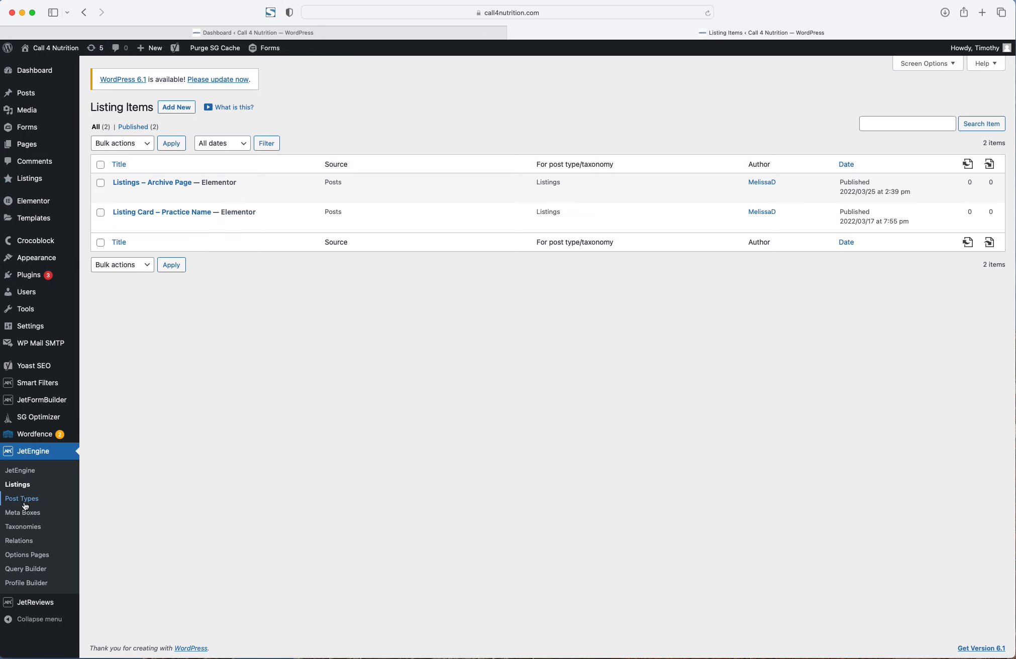
{"action": "left_click", "coordinate": [24, 499]}
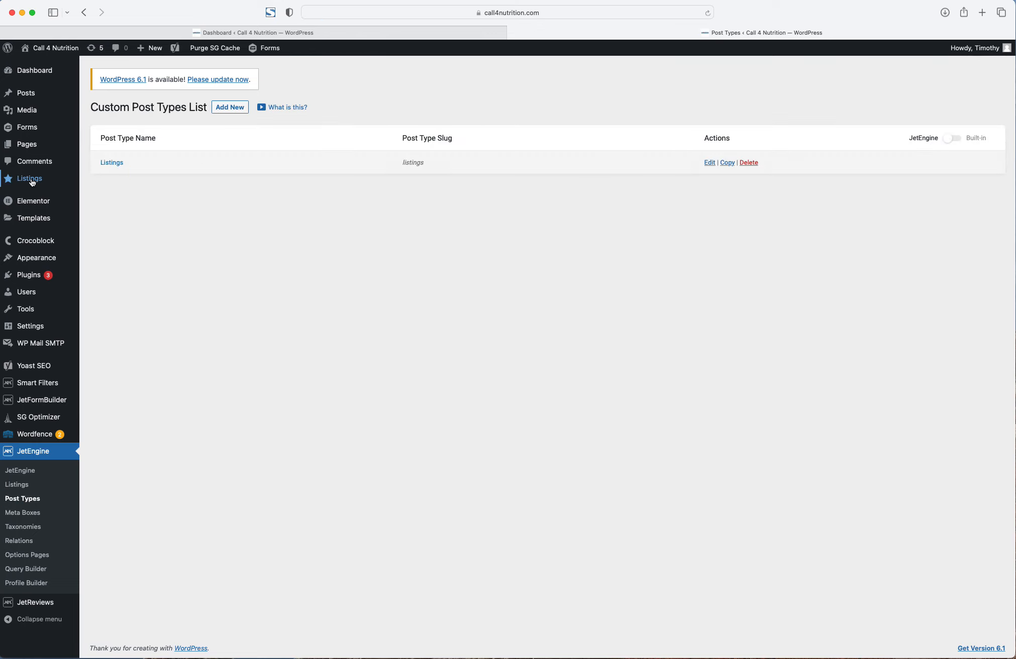
- Edit the Listings post type and look through its 20 meta fields
{"action": "left_click", "coordinate": [709, 162]}
{"action": "scroll", "coordinate": [171, 426], "scroll_direction": "down", "scroll_amount": 5}
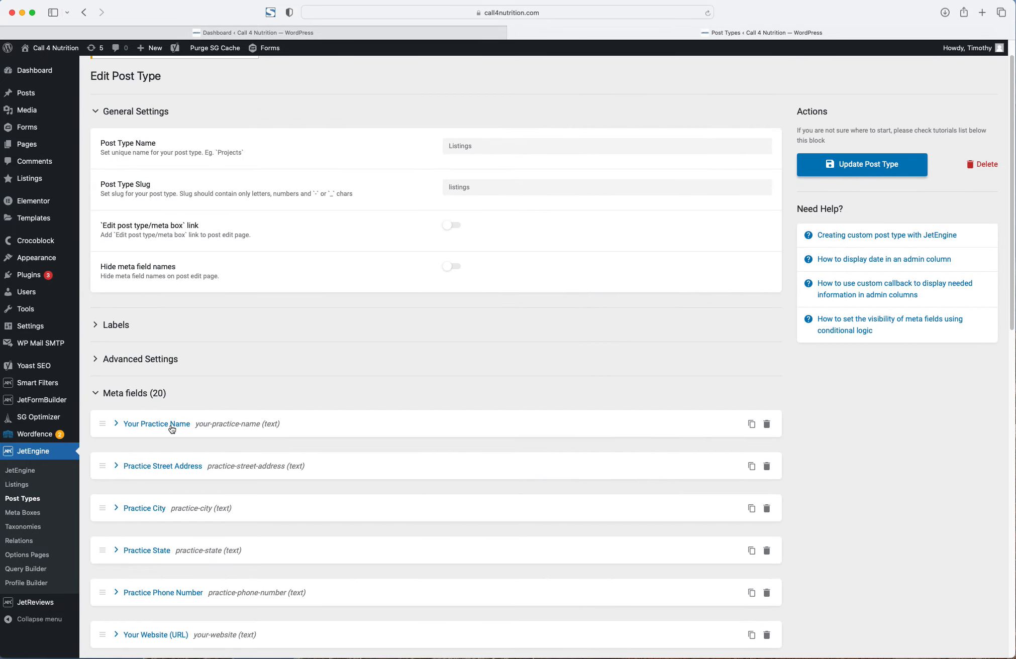
{"action": "scroll", "coordinate": [171, 426], "scroll_direction": "down", "scroll_amount": 8}
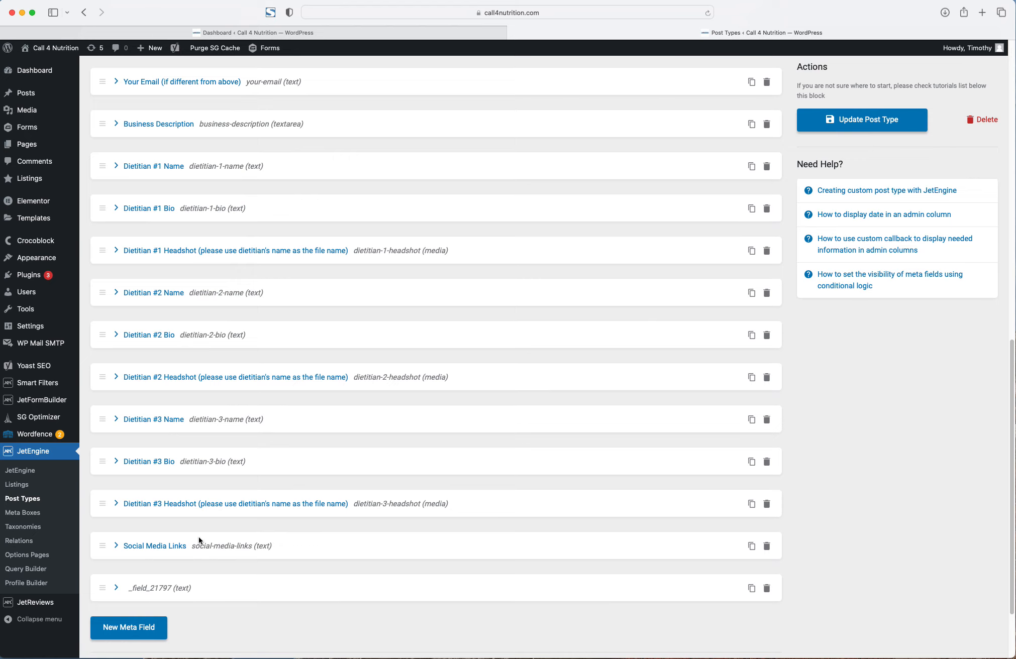
{"action": "scroll", "coordinate": [185, 308], "scroll_direction": "up", "scroll_amount": 3}
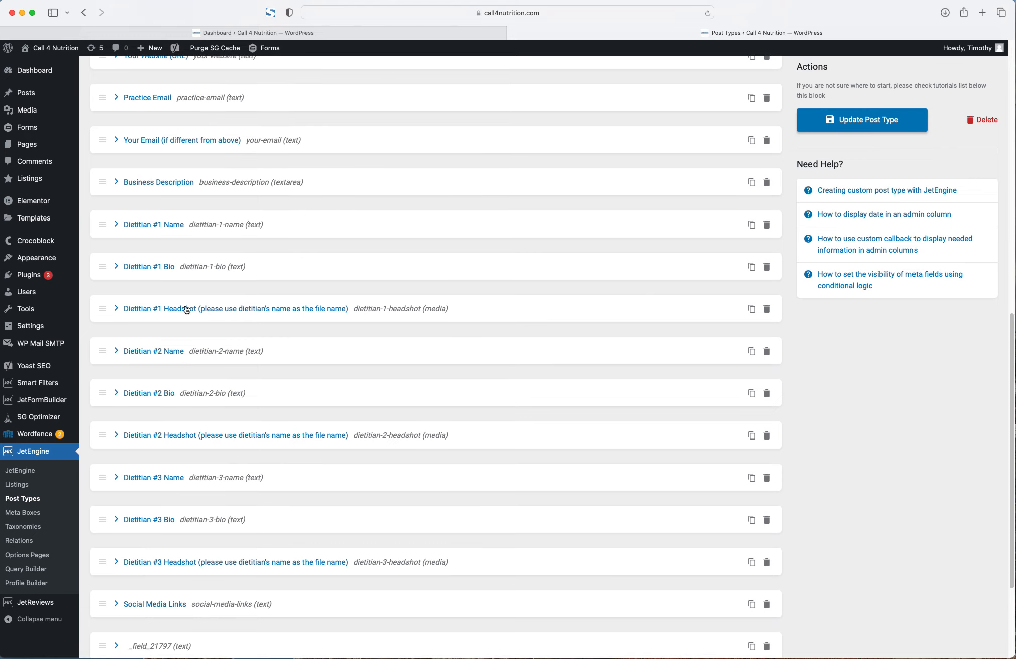
{"action": "scroll", "coordinate": [186, 300], "scroll_direction": "up", "scroll_amount": 4}
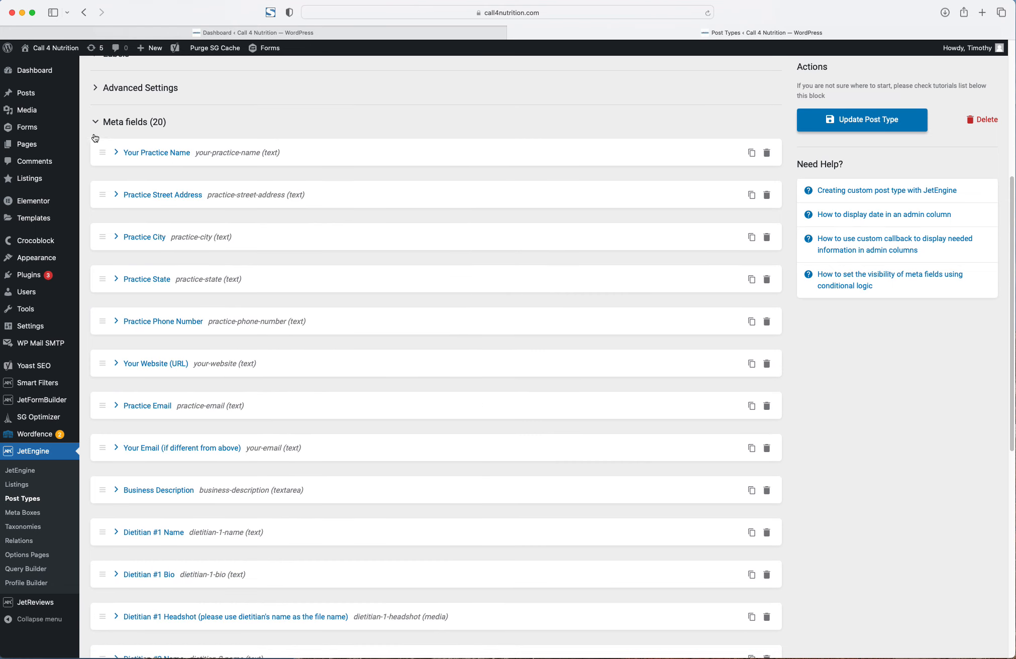
- Open the All Listings admin page in a new browser tab
{"action": "right_click", "coordinate": [43, 185]}
{"action": "left_click", "coordinate": [42, 186]}
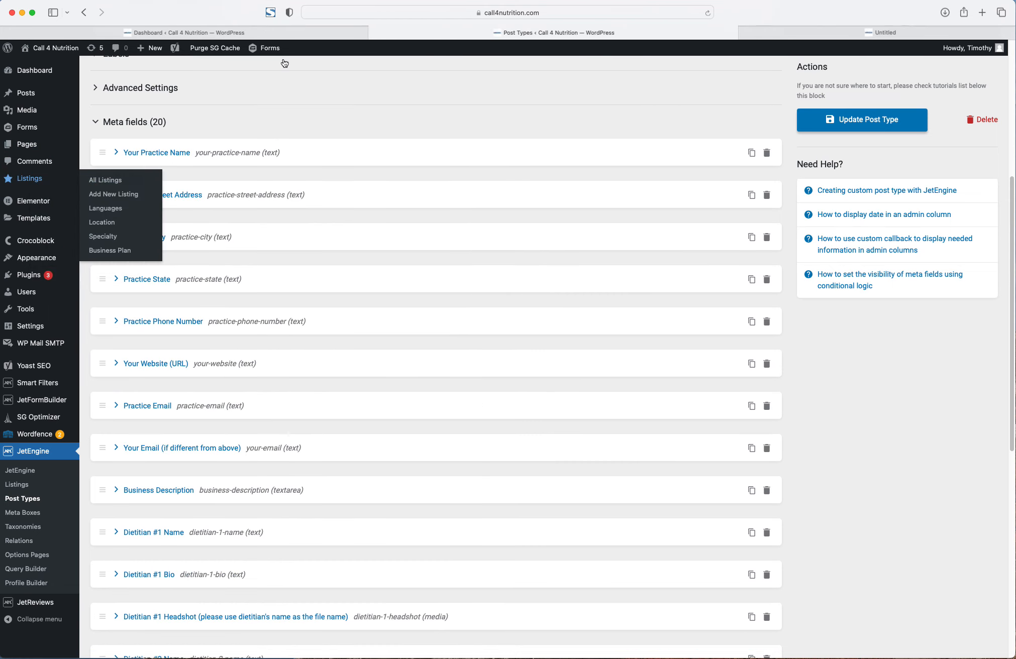
{"action": "left_click", "coordinate": [718, 29]}
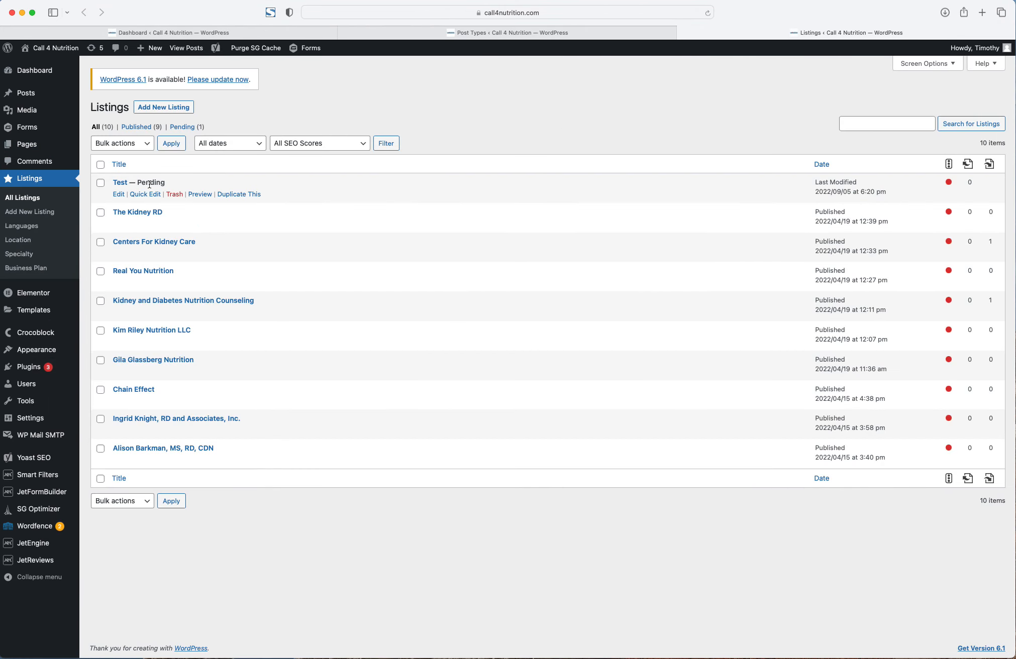
- Start a new listing titled 'Tims Premium Test Listing'
{"action": "left_click", "coordinate": [156, 108]}
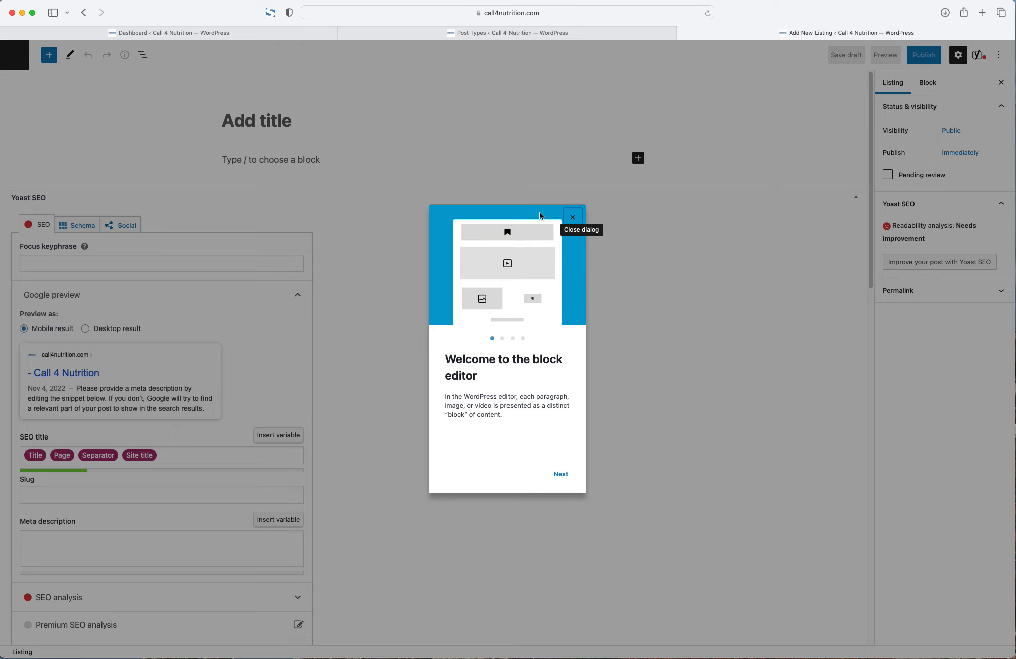
{"action": "left_click", "coordinate": [572, 217]}
{"action": "left_click", "coordinate": [344, 102]}
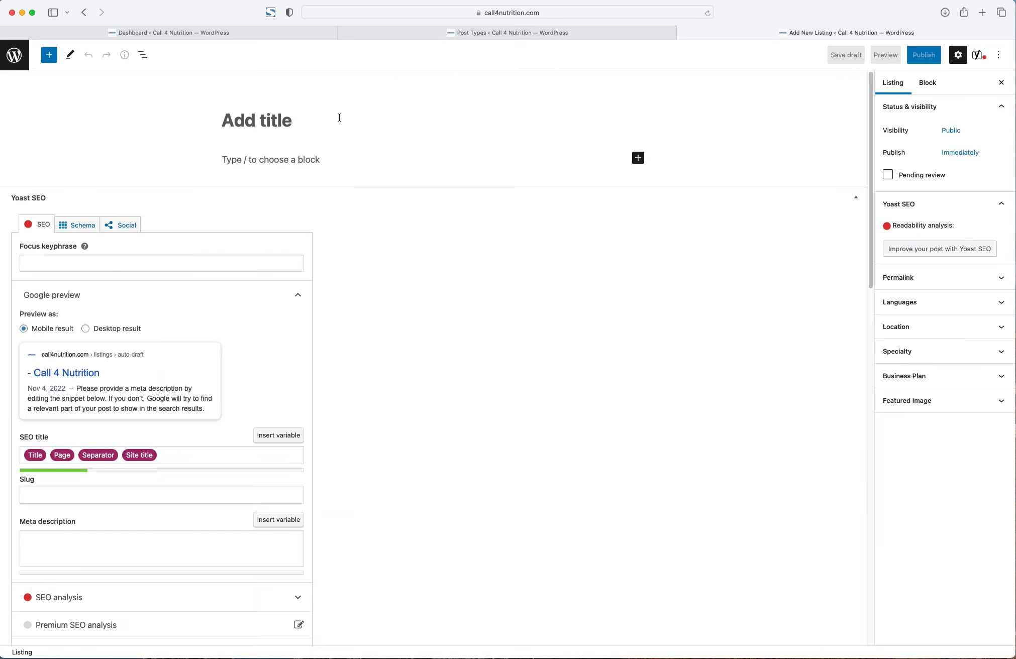
{"action": "type", "text": "Tims Premium Test"}
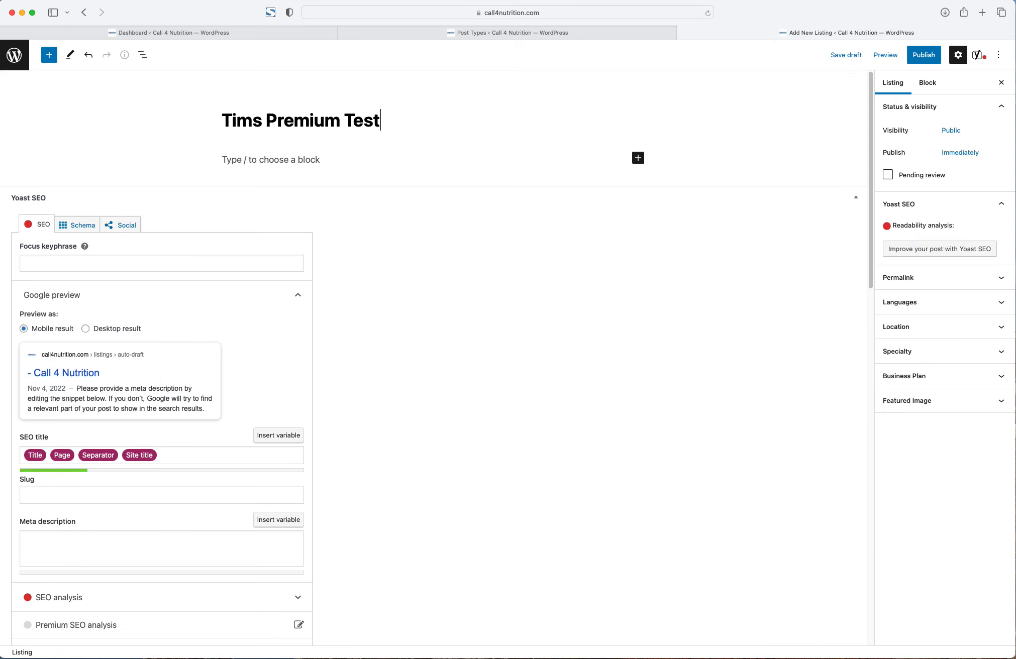
{"action": "type", "text": " Listing"}
- Look over the listing's fields and publish it
{"action": "scroll", "coordinate": [325, 297], "scroll_direction": "down", "scroll_amount": 8}
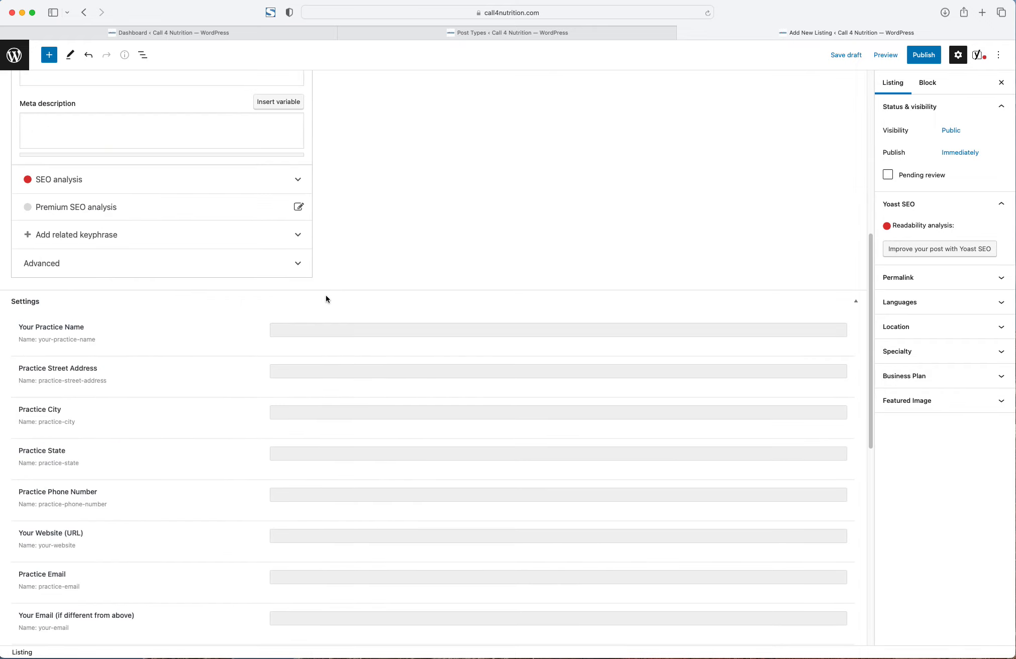
{"action": "scroll", "coordinate": [106, 366], "scroll_direction": "down", "scroll_amount": 10}
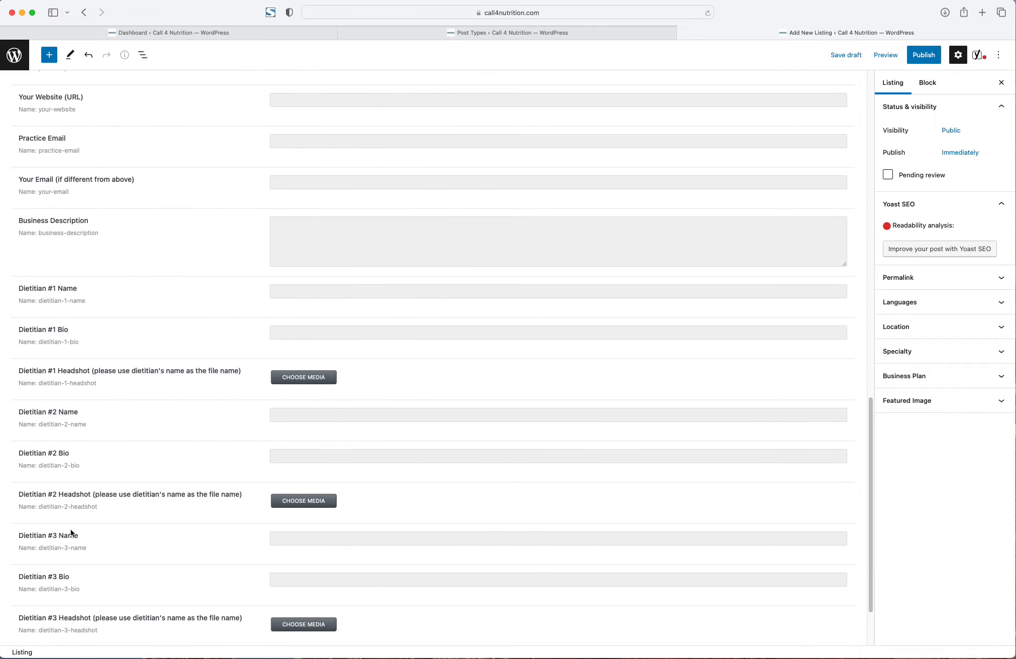
{"action": "scroll", "coordinate": [71, 530], "scroll_direction": "down", "scroll_amount": 2}
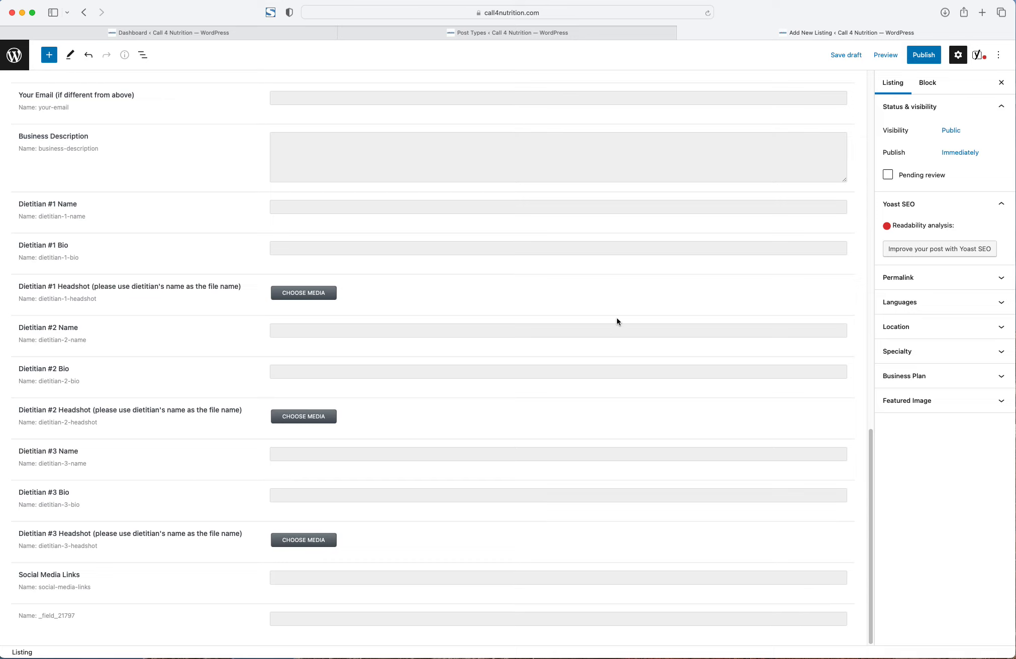
{"action": "scroll", "coordinate": [471, 400], "scroll_direction": "up", "scroll_amount": 20}
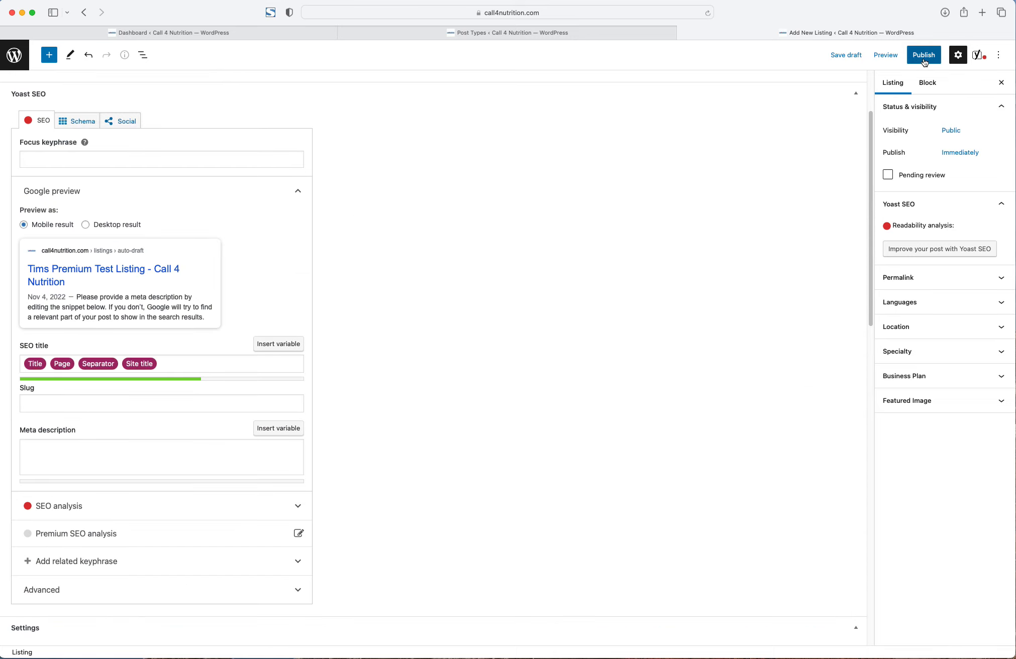
{"action": "left_click", "coordinate": [924, 57]}
{"action": "left_click", "coordinate": [923, 58]}
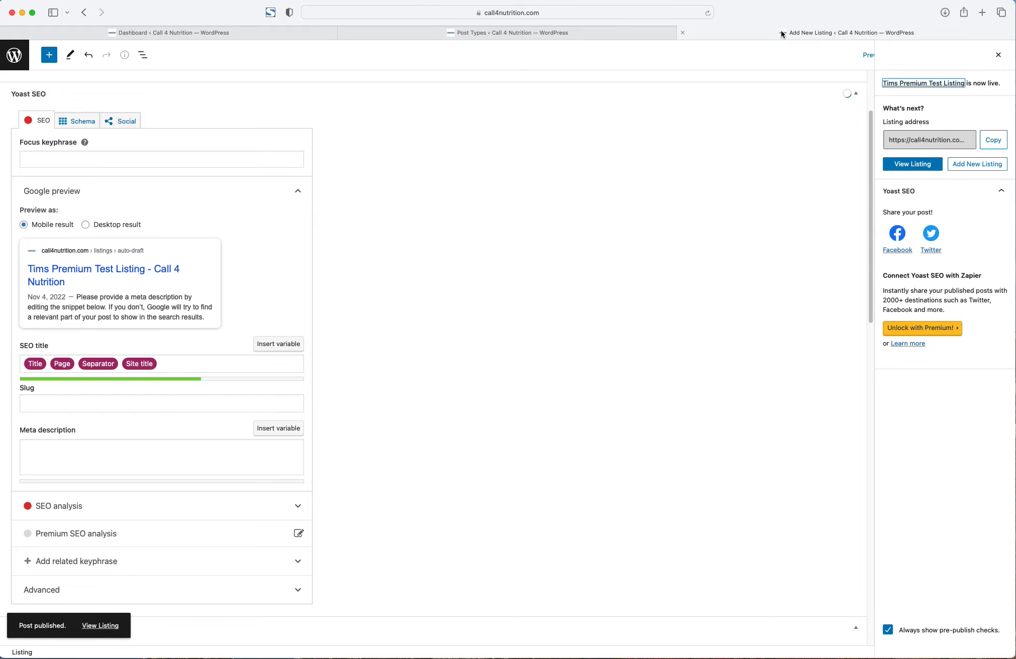
{"action": "scroll", "coordinate": [376, 182], "scroll_direction": "up", "scroll_amount": 3}
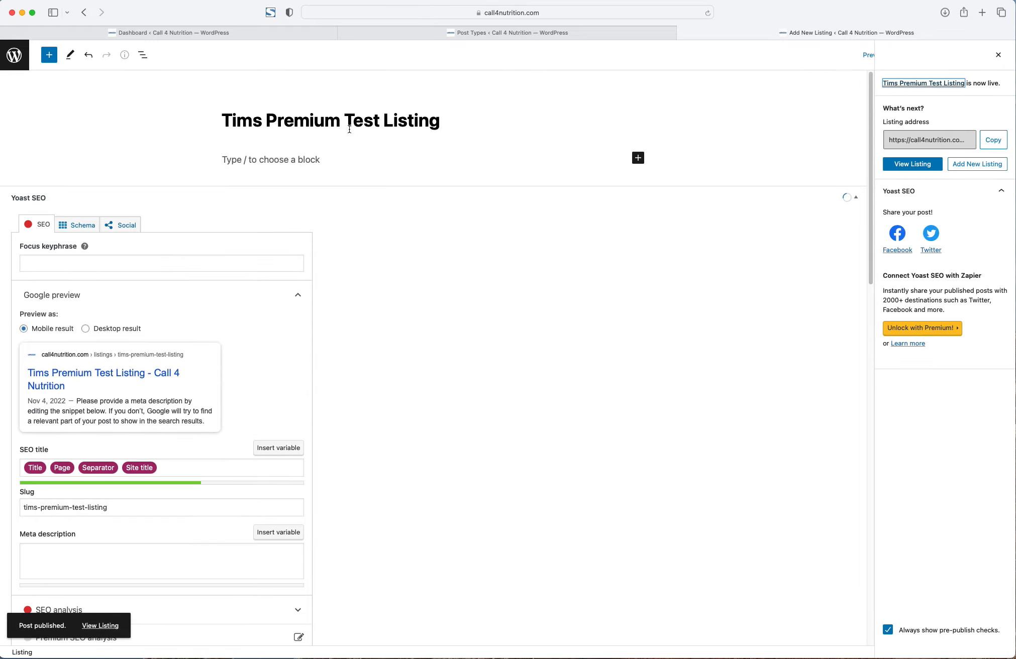
- Return to the Listings post type editor and add a new meta field
{"action": "left_click", "coordinate": [307, 38]}
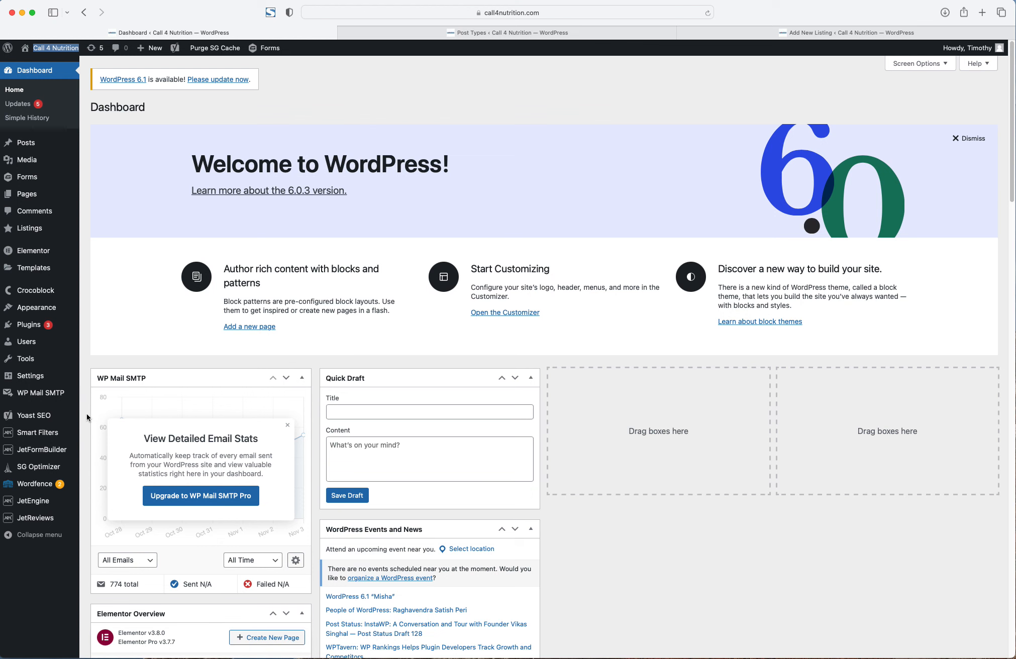
{"action": "left_click", "coordinate": [509, 32]}
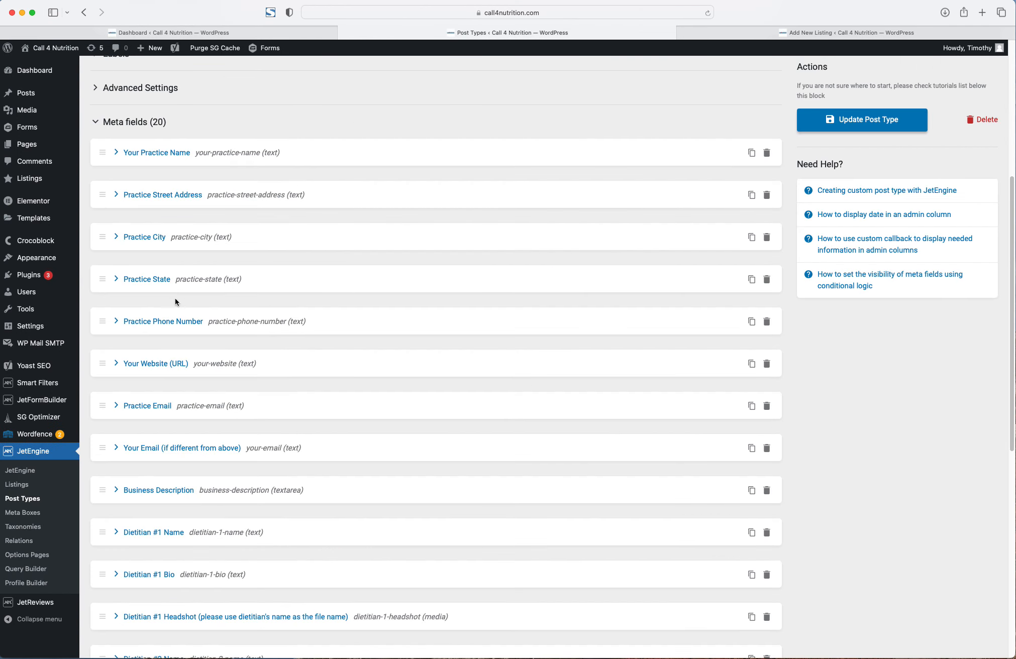
{"action": "scroll", "coordinate": [175, 301], "scroll_direction": "down", "scroll_amount": 10}
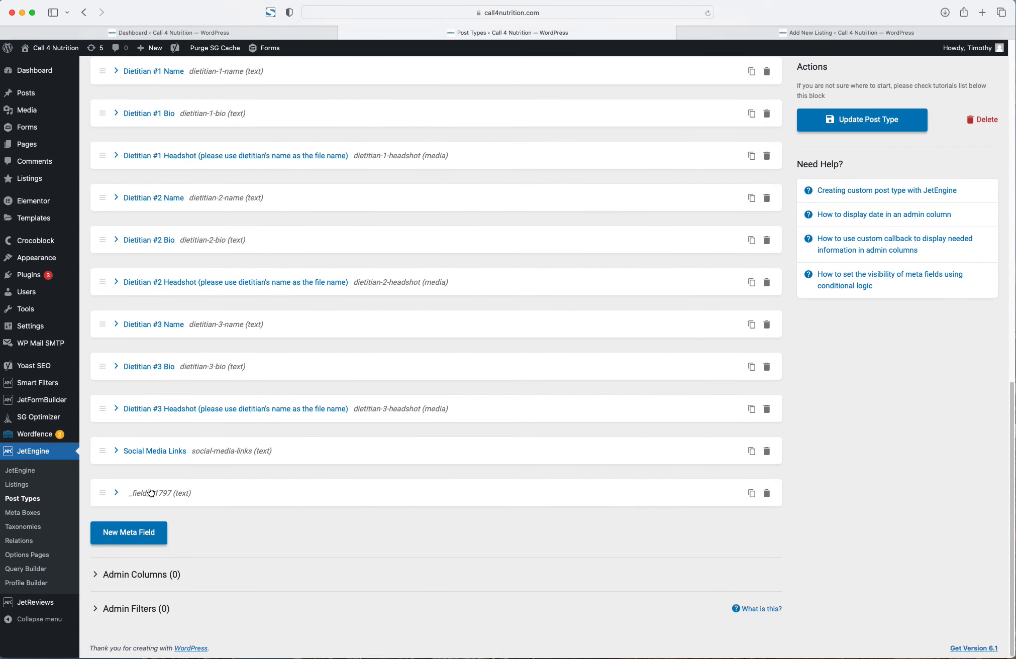
{"action": "left_click", "coordinate": [136, 535]}
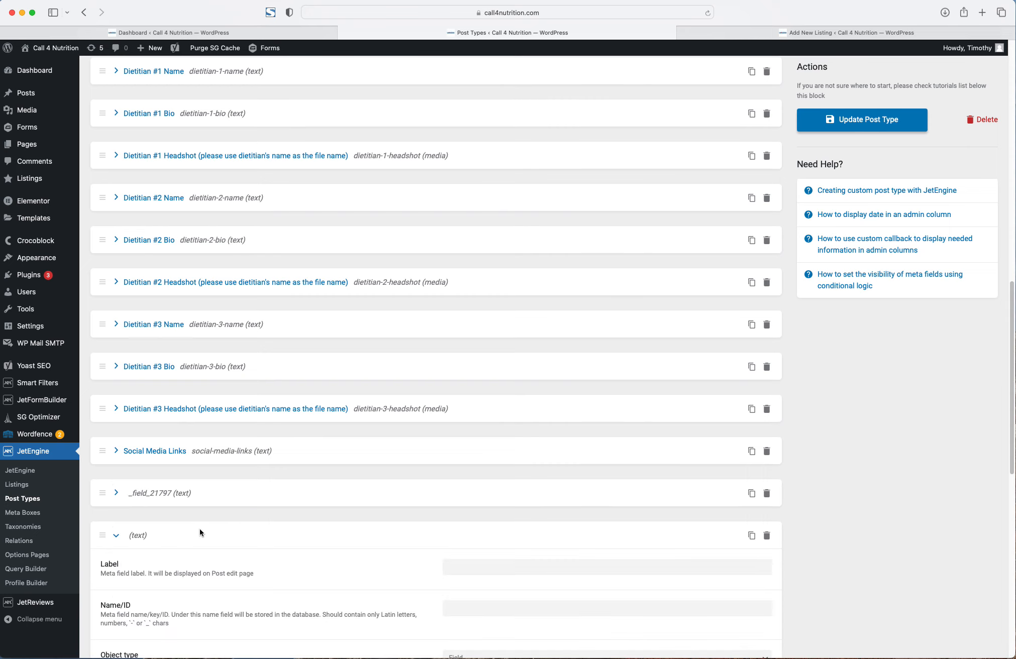
- Label the field 'Claimed' as a Switcher and update the post type
{"action": "scroll", "coordinate": [489, 466], "scroll_direction": "down", "scroll_amount": 3}
{"action": "left_click", "coordinate": [477, 472]}
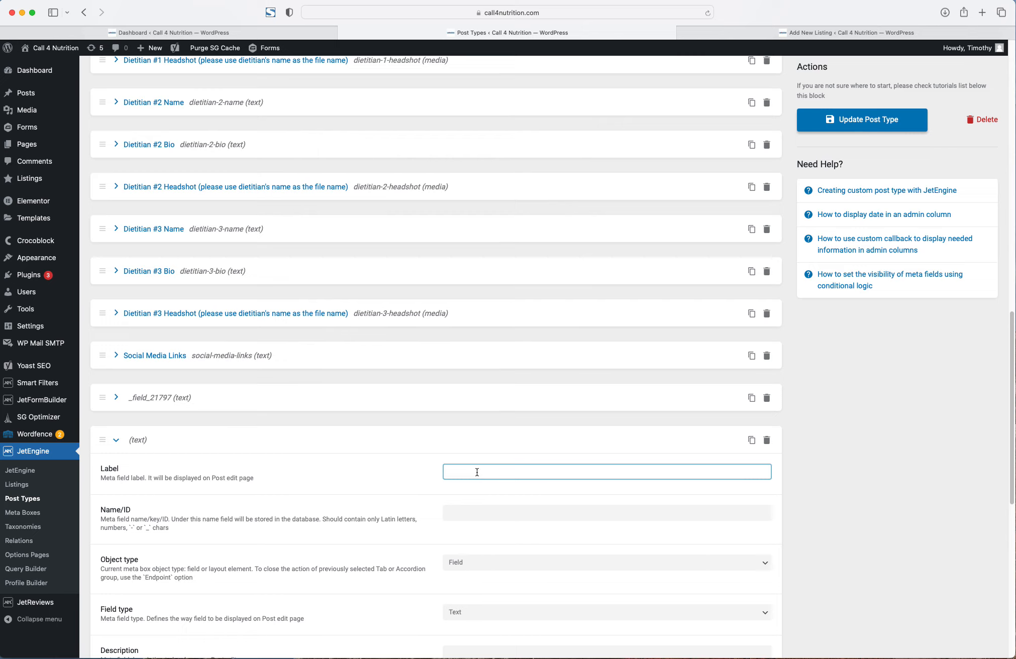
{"action": "type", "text": "Claimed"}
{"action": "key", "text": "Tab"}
{"action": "scroll", "coordinate": [467, 531], "scroll_direction": "down", "scroll_amount": 1}
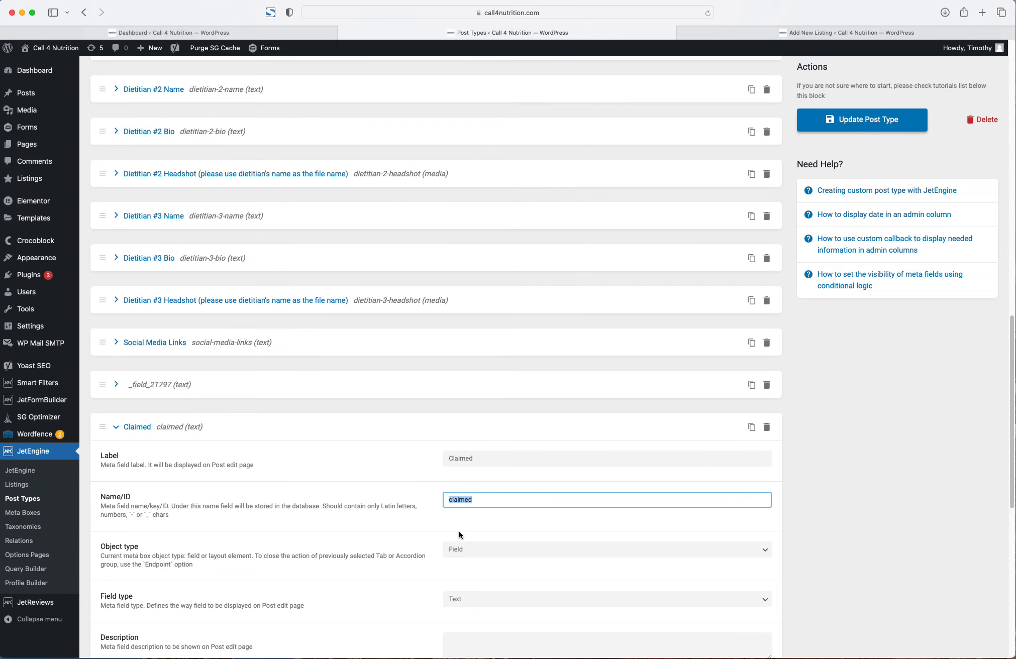
{"action": "scroll", "coordinate": [505, 505], "scroll_direction": "down", "scroll_amount": 5}
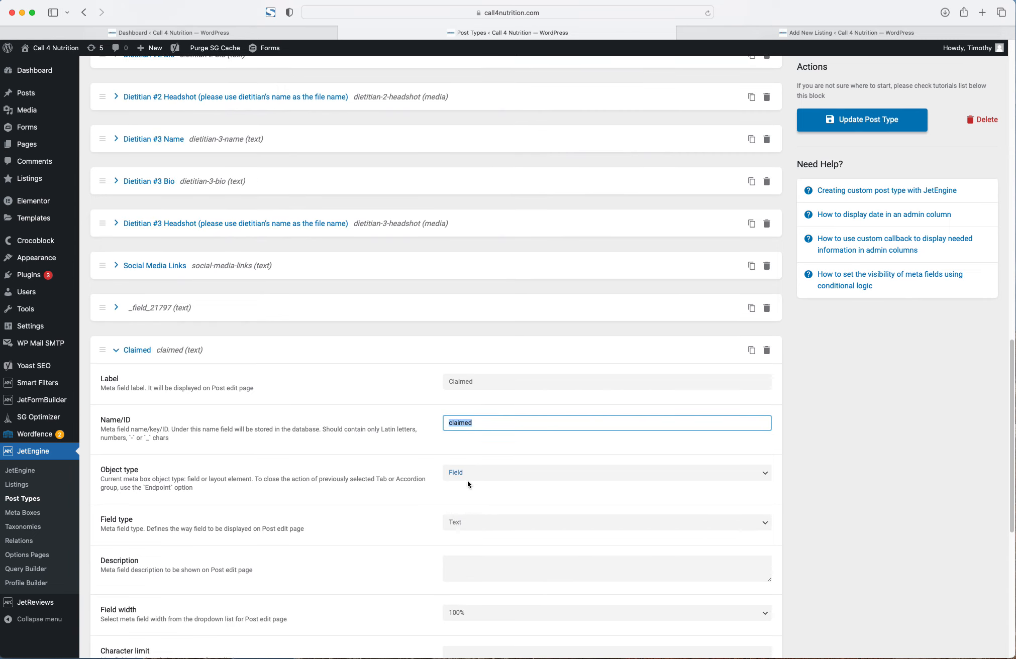
{"action": "left_click", "coordinate": [465, 516]}
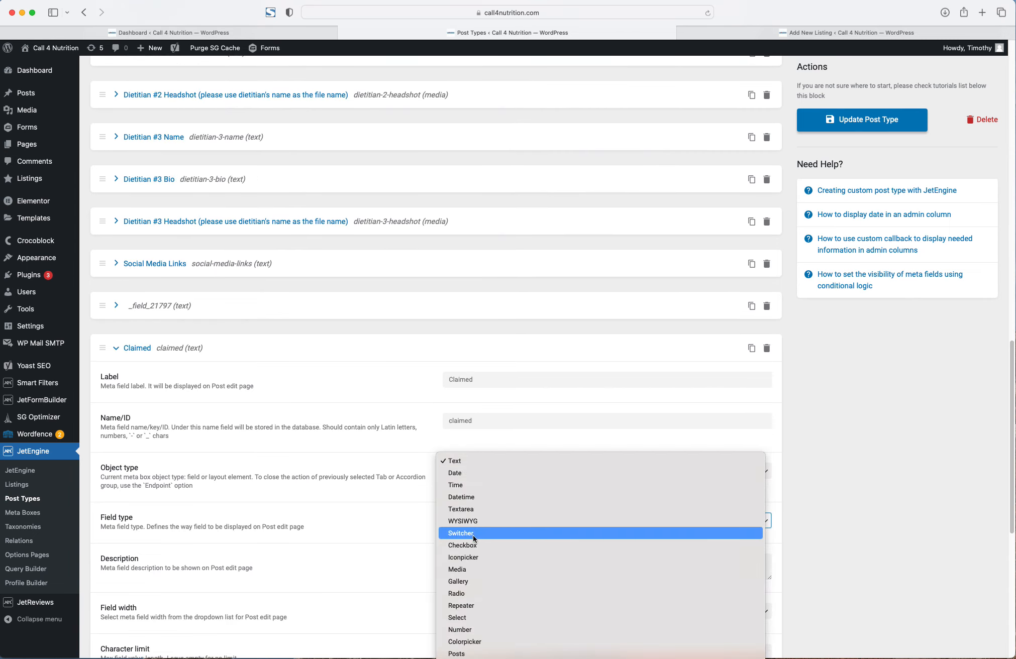
{"action": "left_click", "coordinate": [473, 539]}
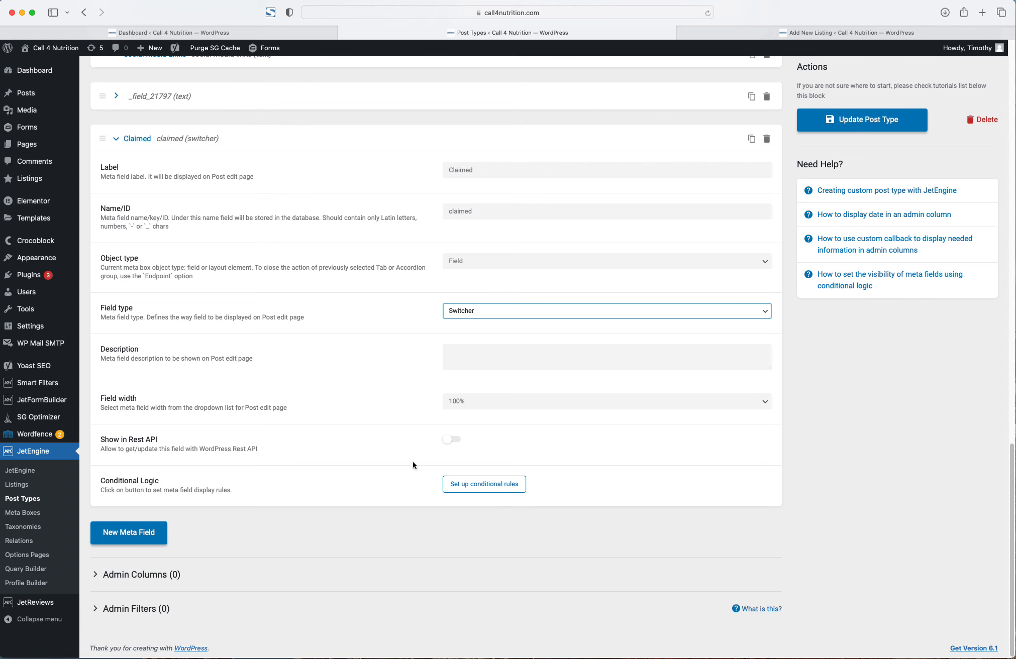
{"action": "scroll", "coordinate": [891, 176], "scroll_direction": "up", "scroll_amount": 3}
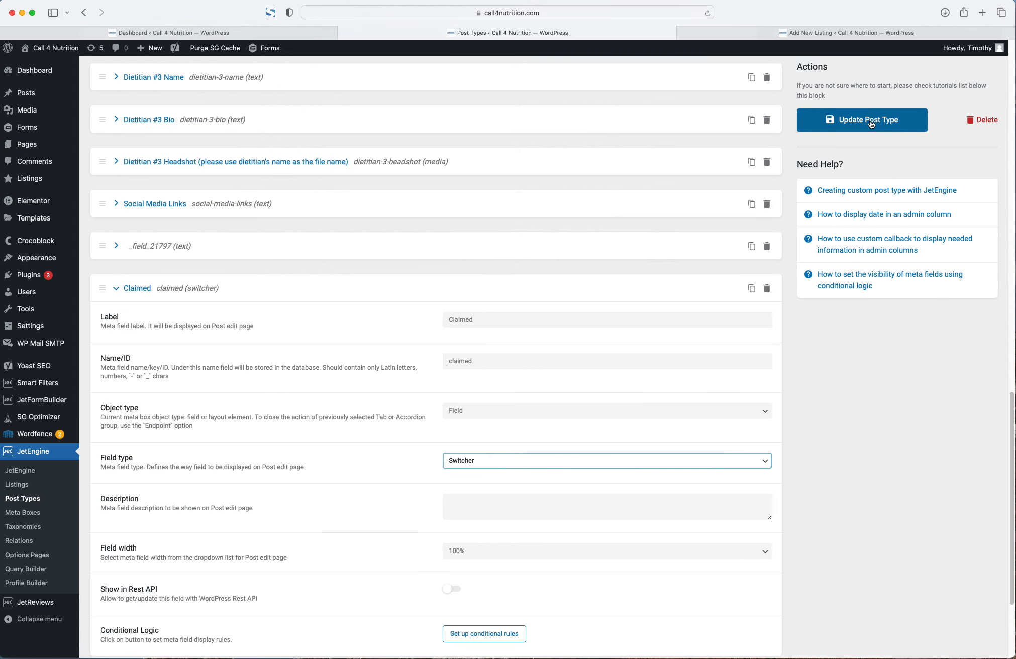
{"action": "left_click", "coordinate": [871, 123]}
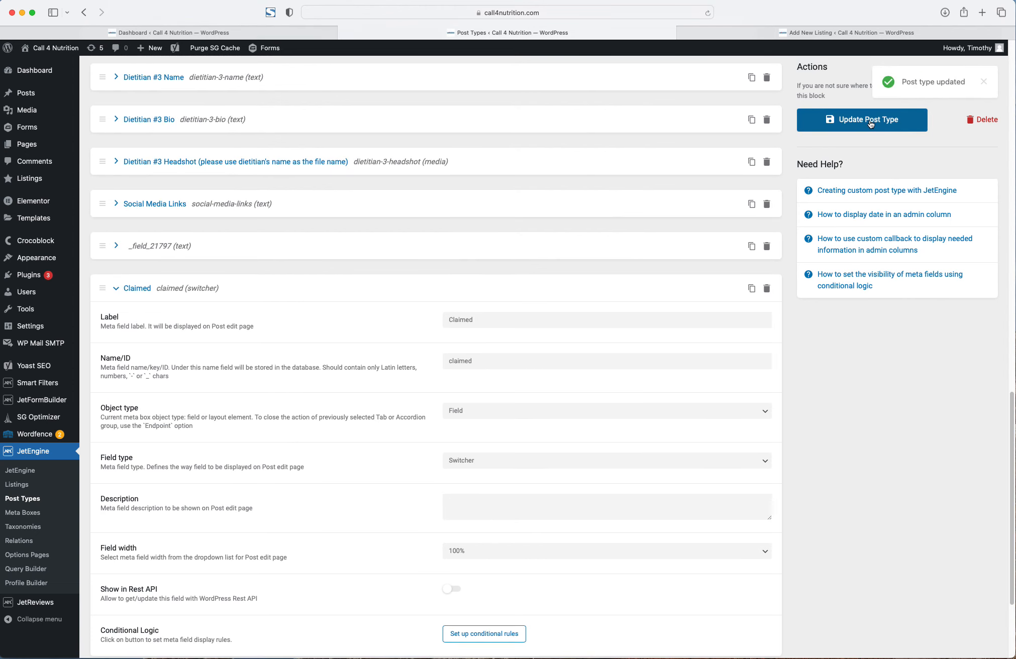
- Reload the Tims Premium Test Listing editor to reveal the Claimed toggle, then return to Post Types
{"action": "left_click", "coordinate": [761, 31]}
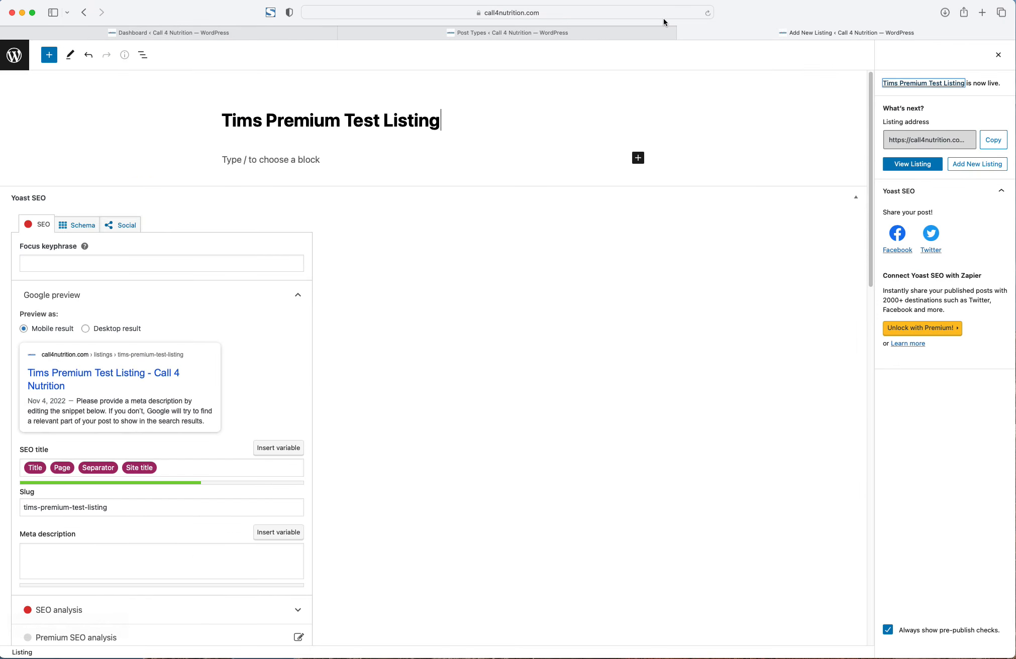
{"action": "left_click", "coordinate": [649, 14]}
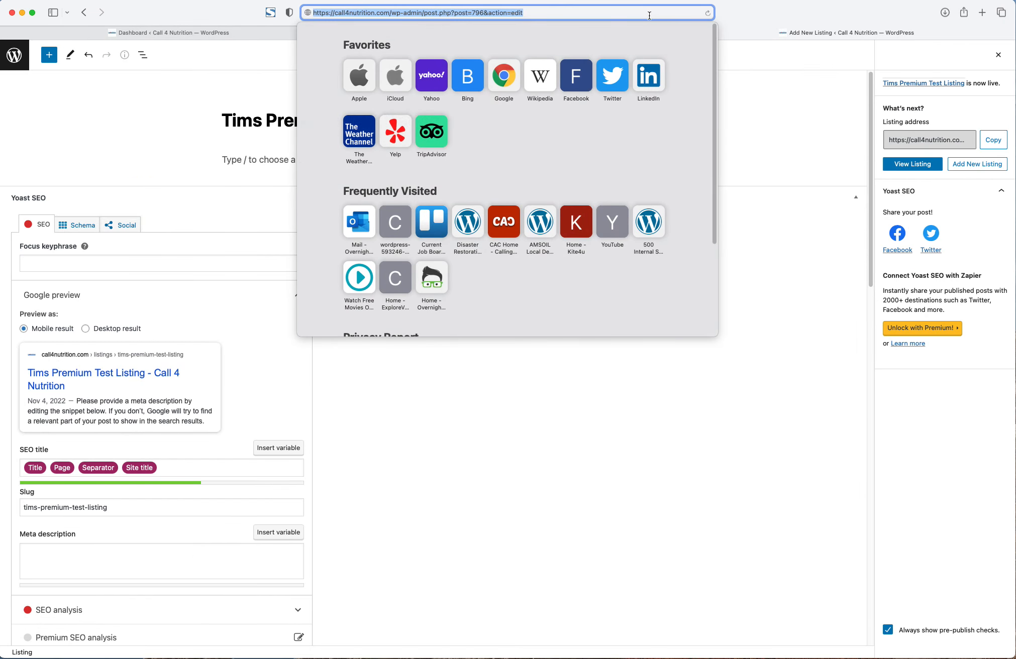
{"action": "key", "text": "Return"}
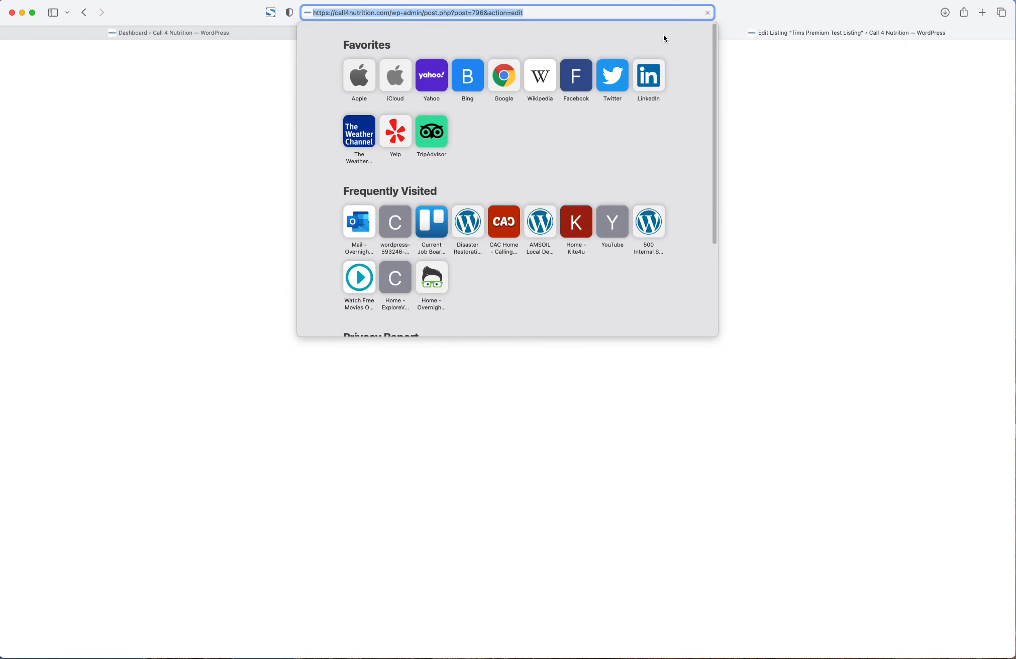
{"action": "scroll", "coordinate": [133, 233], "scroll_direction": "down", "scroll_amount": 10}
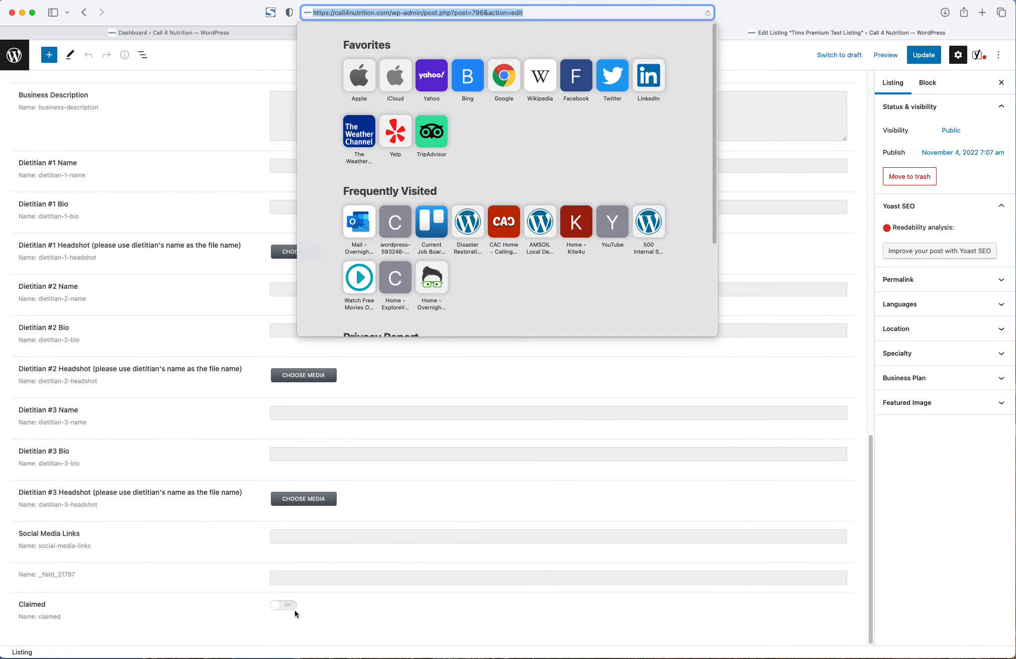
{"action": "key", "text": "super+Tab"}
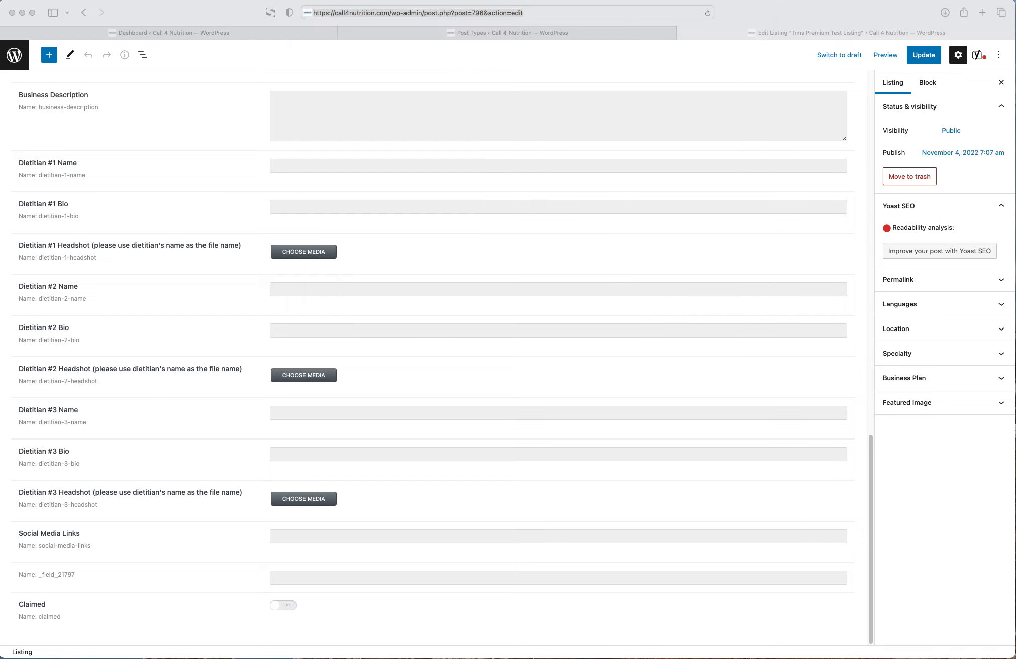
{"action": "scroll", "coordinate": [432, 352], "scroll_direction": "up", "scroll_amount": 4}
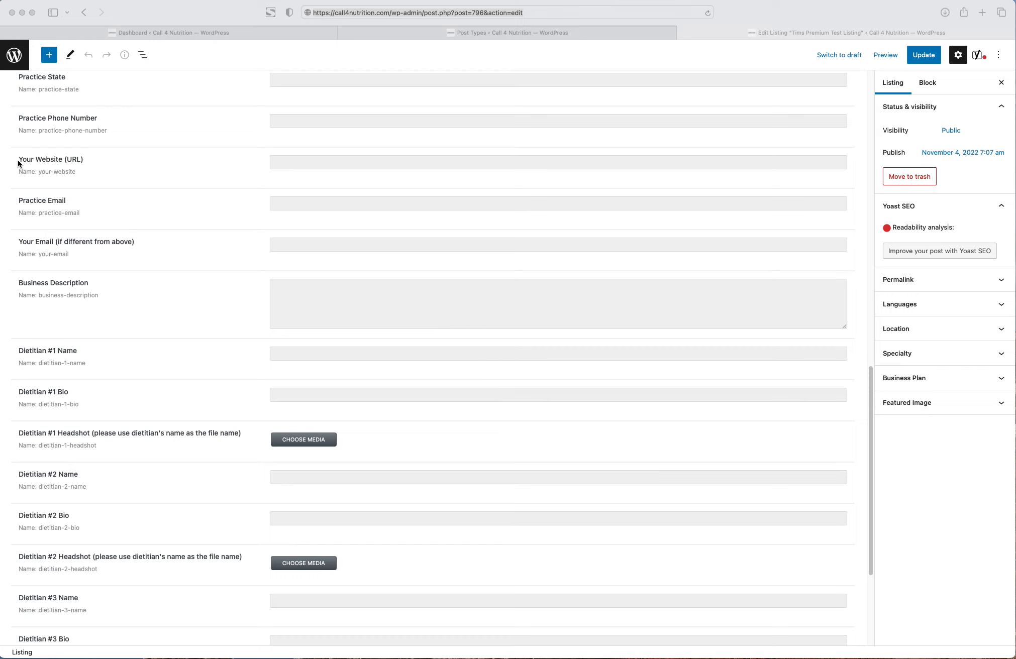
{"action": "left_click", "coordinate": [364, 37]}
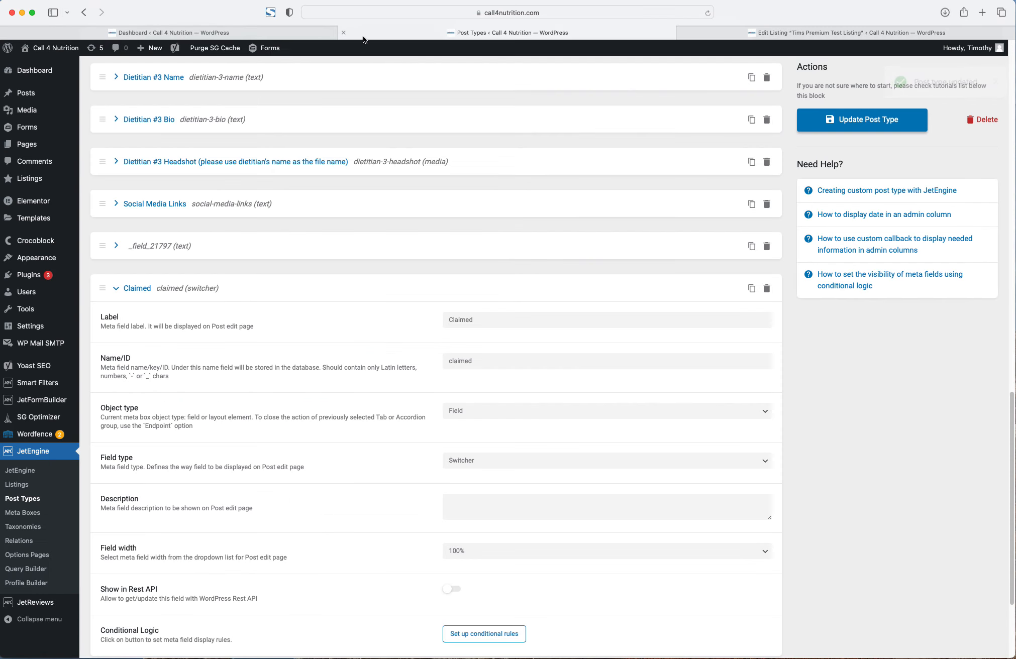
- View Tims Premium Test Listing on the front end from the Listings admin list
{"action": "left_click", "coordinate": [262, 32]}
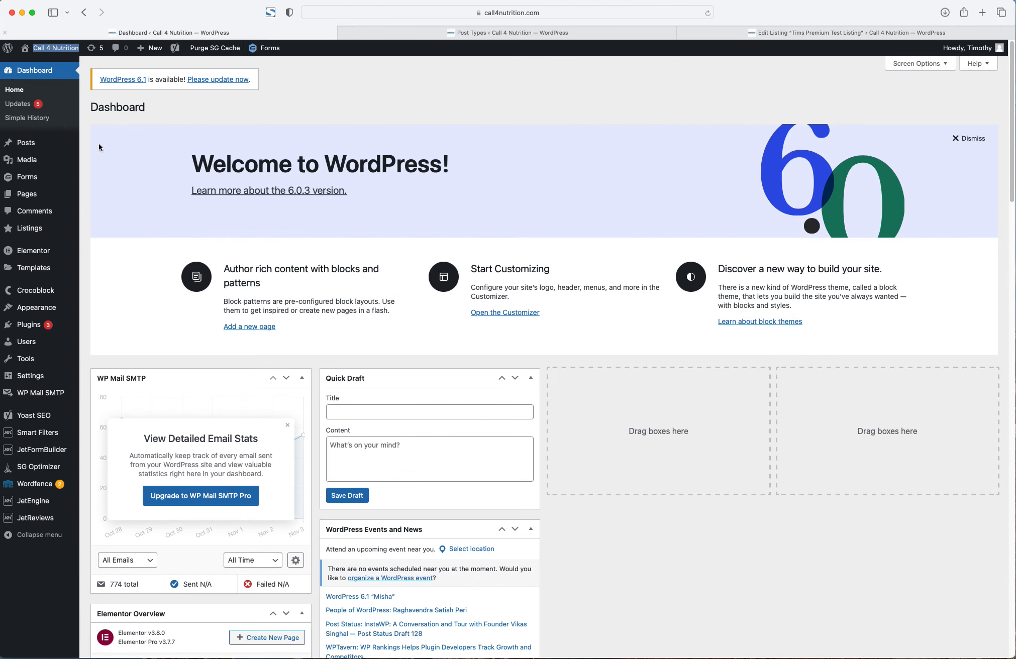
{"action": "left_click", "coordinate": [24, 227]}
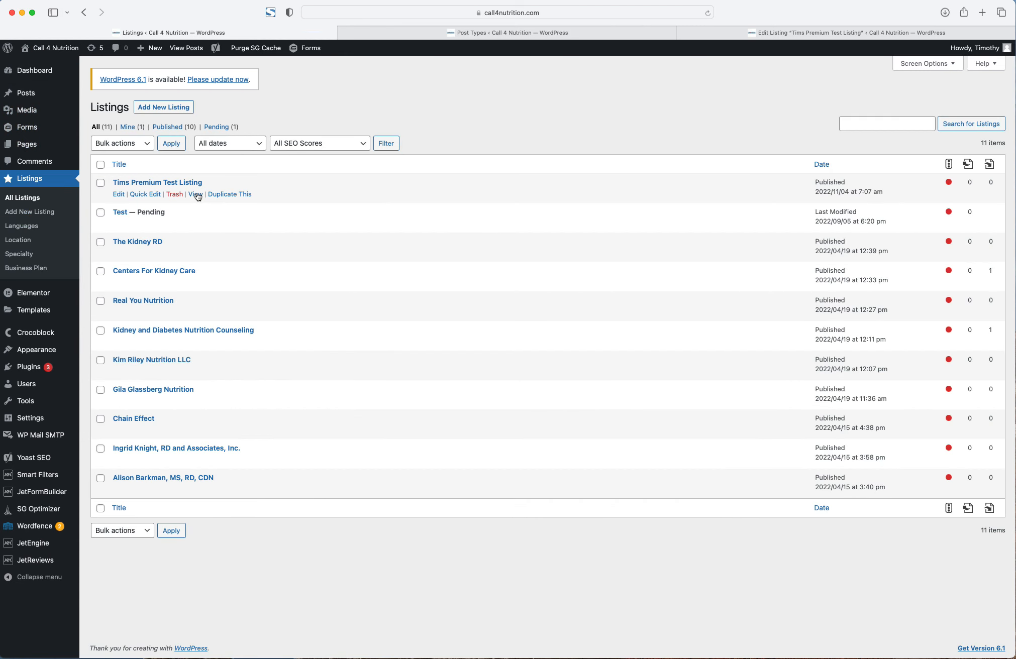
{"action": "left_click", "coordinate": [196, 194]}
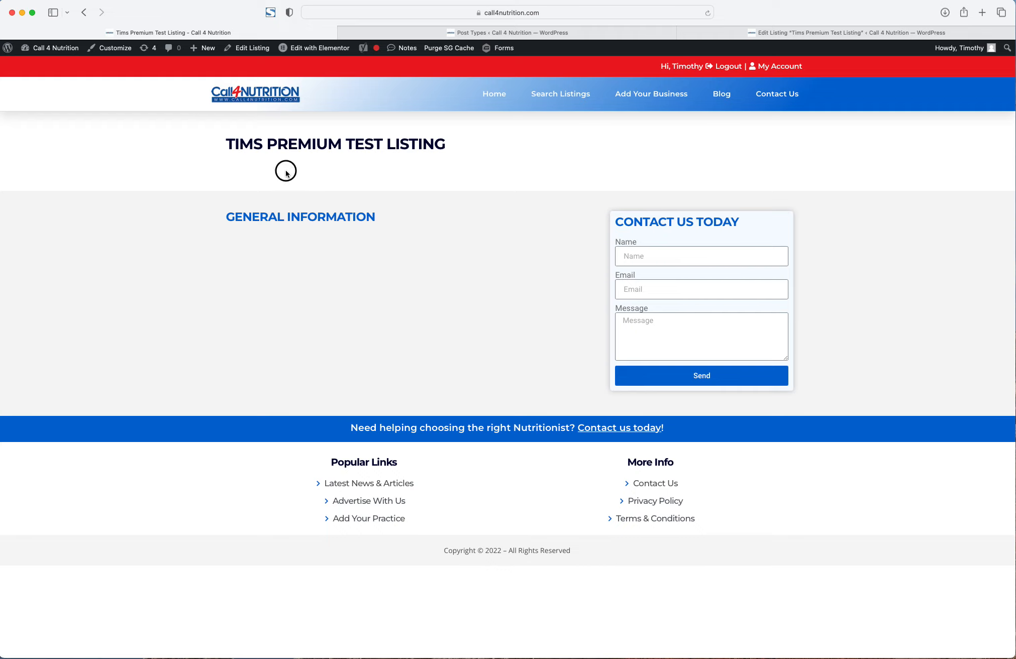
- Open the Listings Single Post template in Elementor from the admin bar's Edit with Elementor menu
{"action": "mouse_move", "coordinate": [312, 48]}
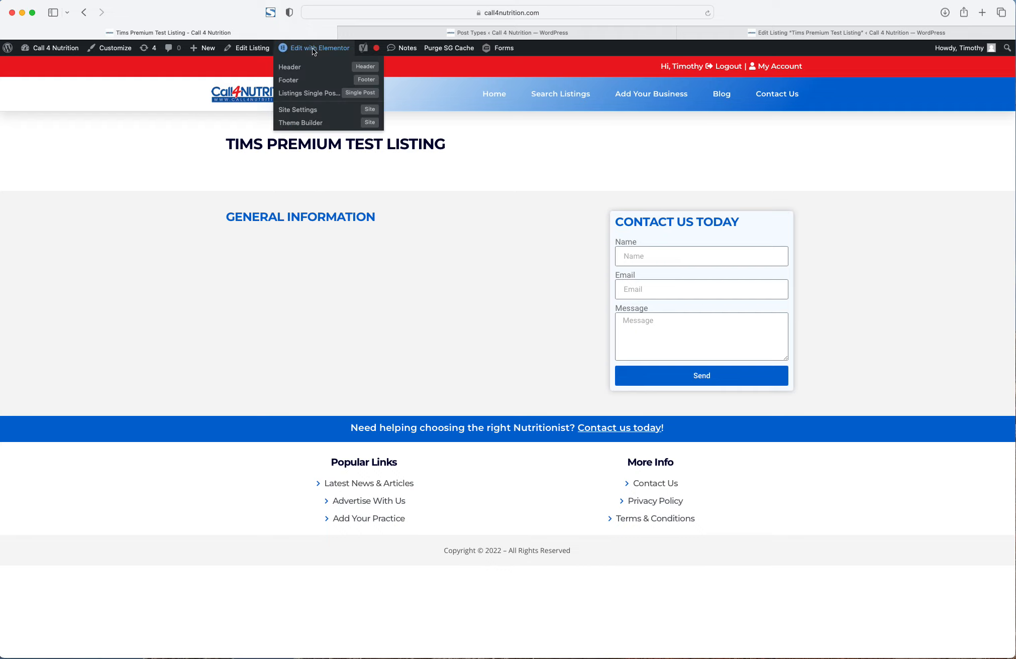
{"action": "left_click", "coordinate": [305, 94]}
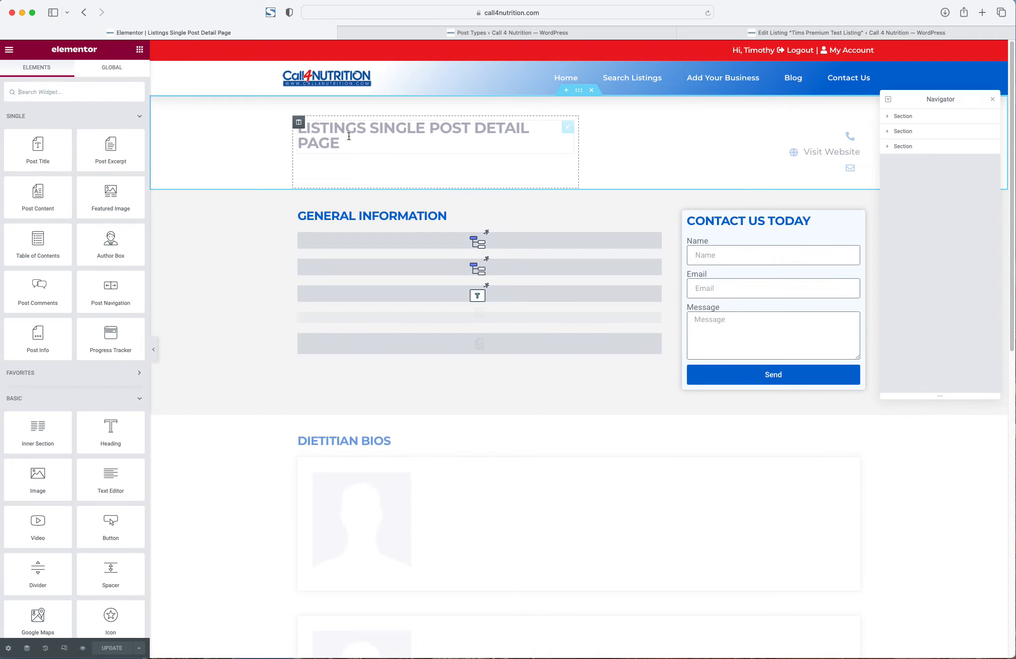
- Open the template's Preview Settings and search the preview posts for 'tims'
{"action": "left_click", "coordinate": [7, 650]}
{"action": "left_click", "coordinate": [38, 231]}
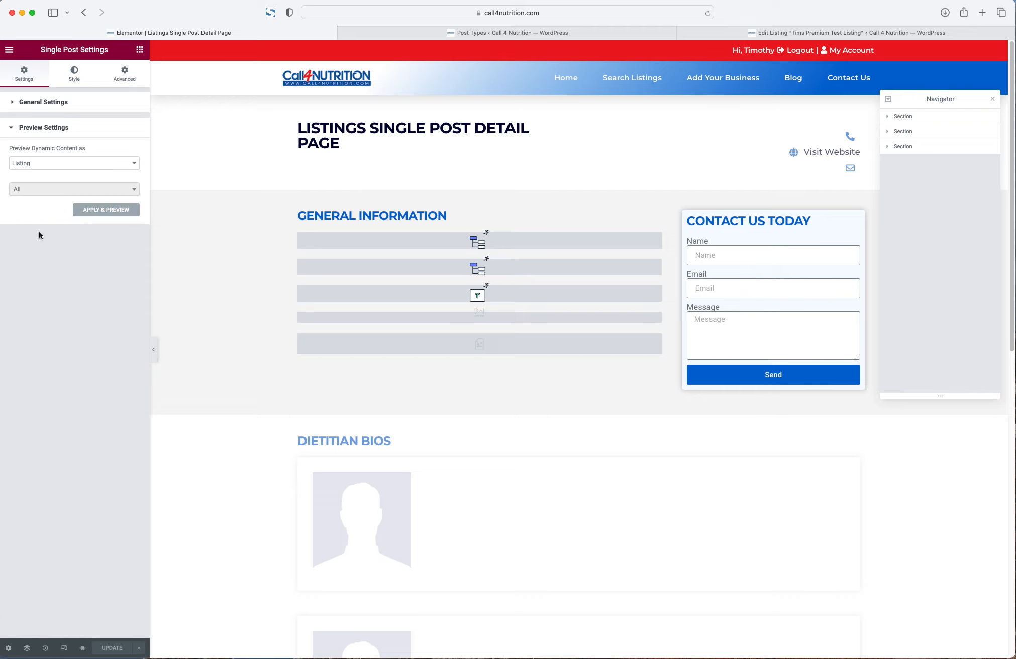
{"action": "left_click", "coordinate": [47, 191]}
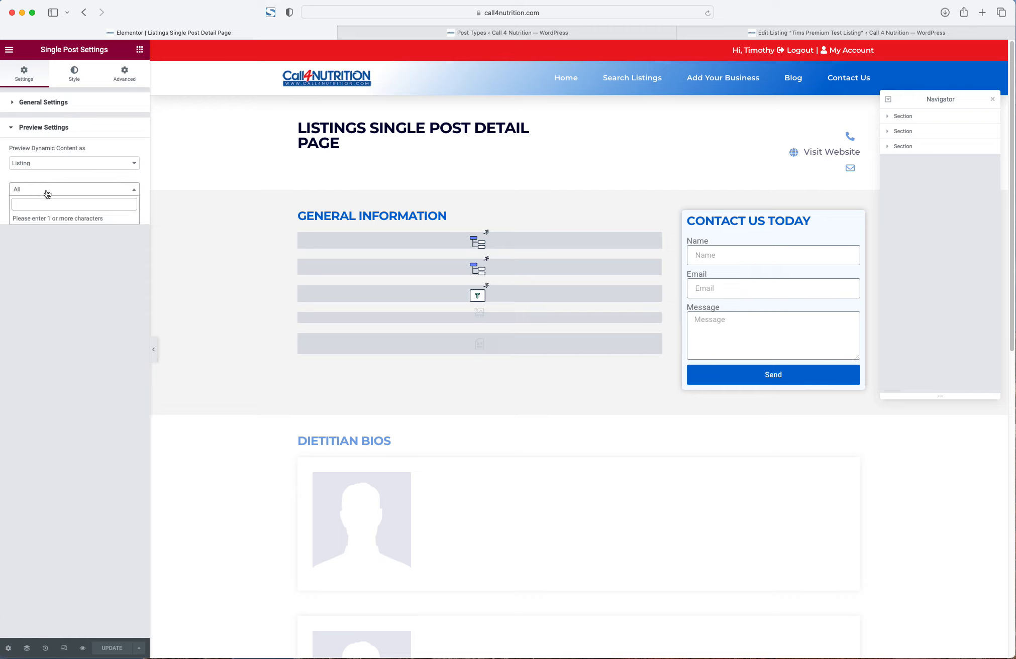
{"action": "type", "text": "tims"}
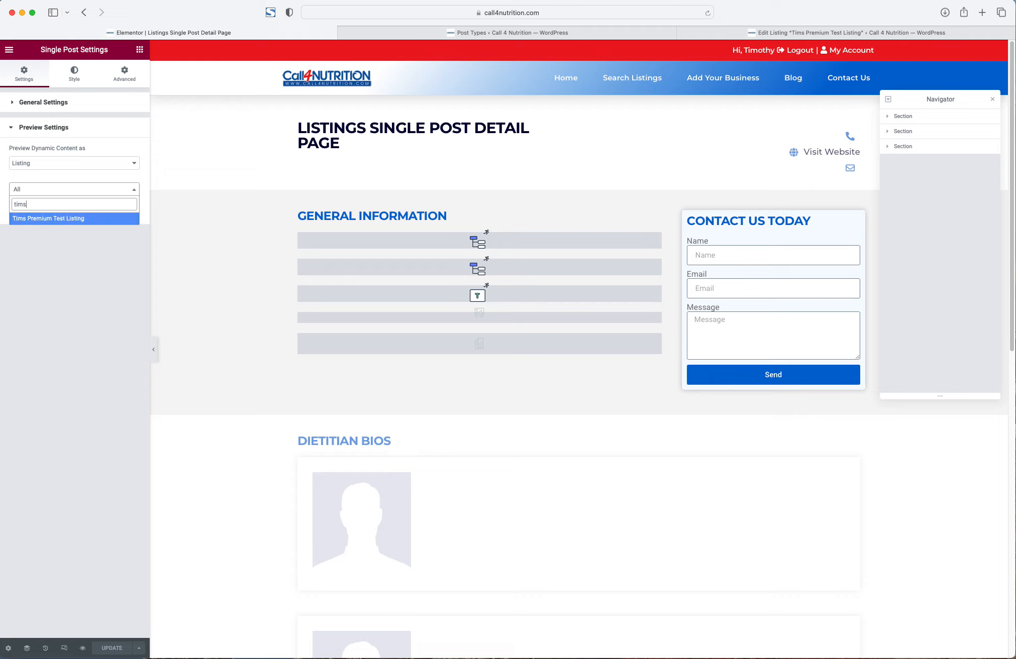
- Check the site homepage in a new tab, then return to Elementor
{"action": "right_click", "coordinate": [346, 78]}
{"action": "left_click", "coordinate": [372, 84]}
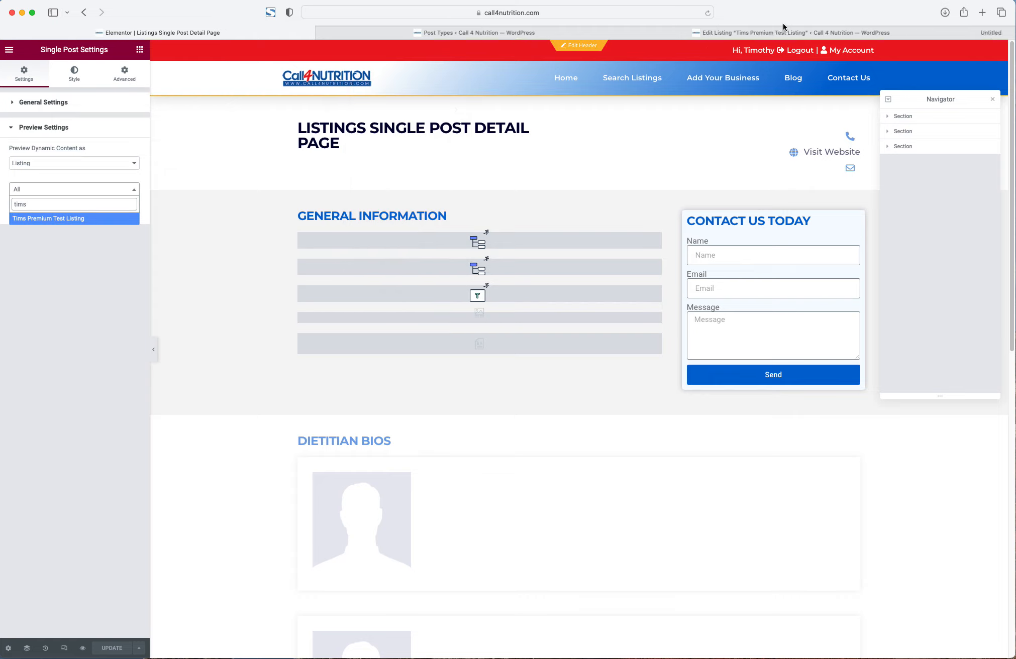
{"action": "left_click", "coordinate": [889, 33]}
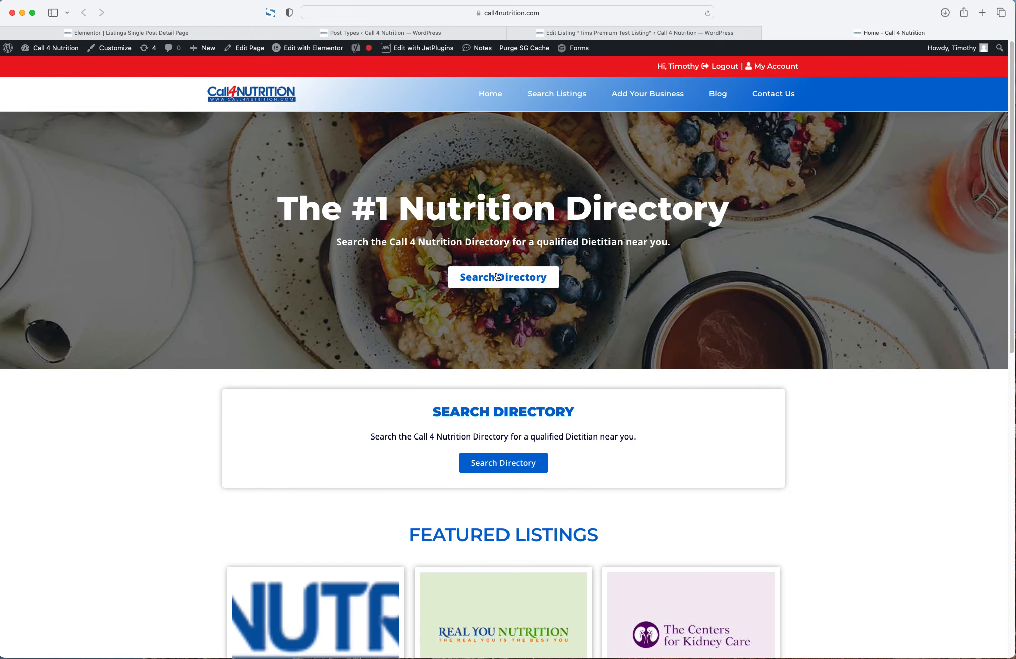
{"action": "scroll", "coordinate": [496, 277], "scroll_direction": "down", "scroll_amount": 5}
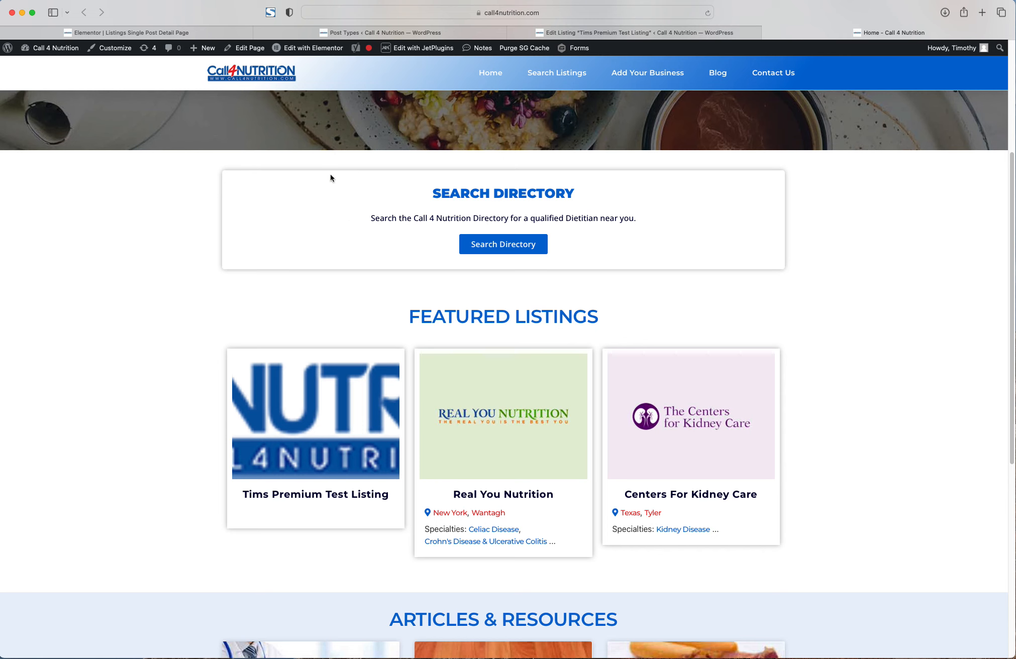
{"action": "left_click", "coordinate": [213, 33]}
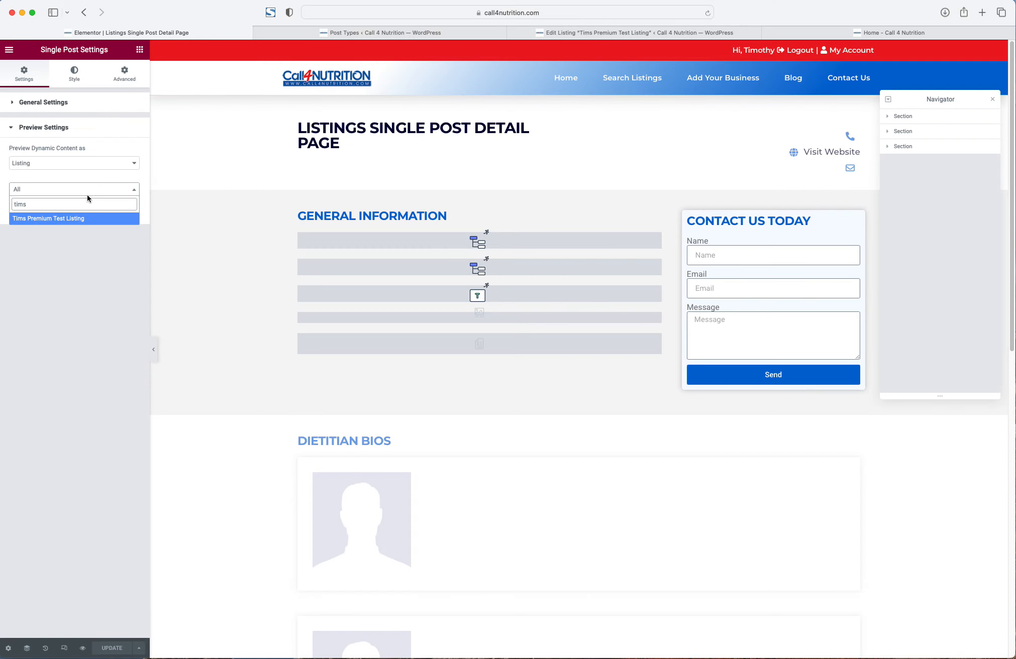
- Change the preview post from Tims Premium Test Listing to Real You Nutrition and apply it
{"action": "left_click", "coordinate": [76, 218]}
{"action": "left_click", "coordinate": [80, 208]}
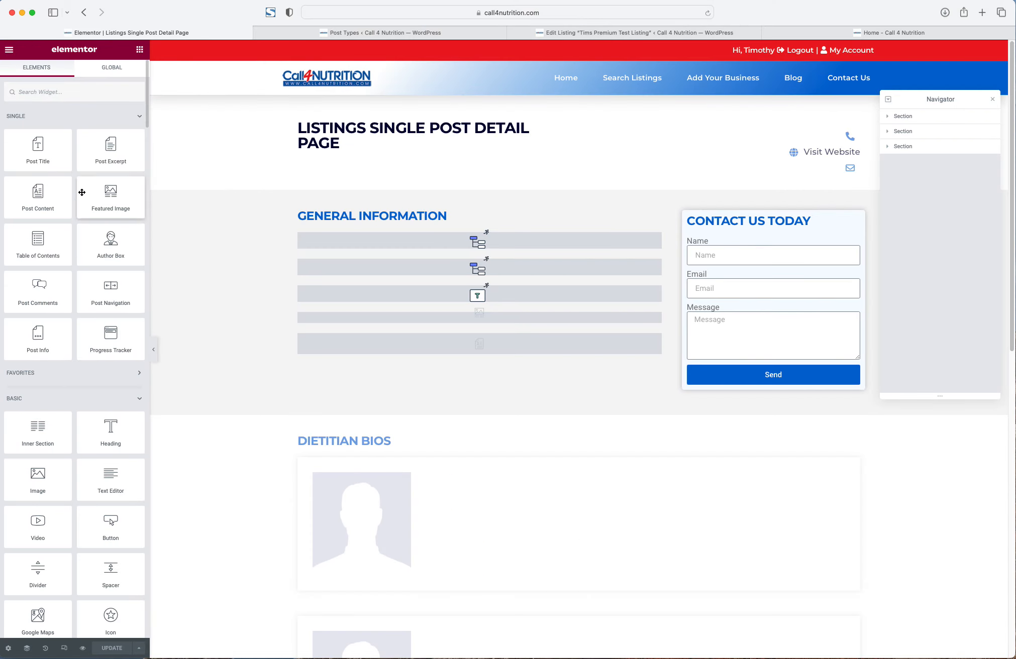
{"action": "left_click", "coordinate": [8, 648]}
{"action": "left_click", "coordinate": [51, 231]}
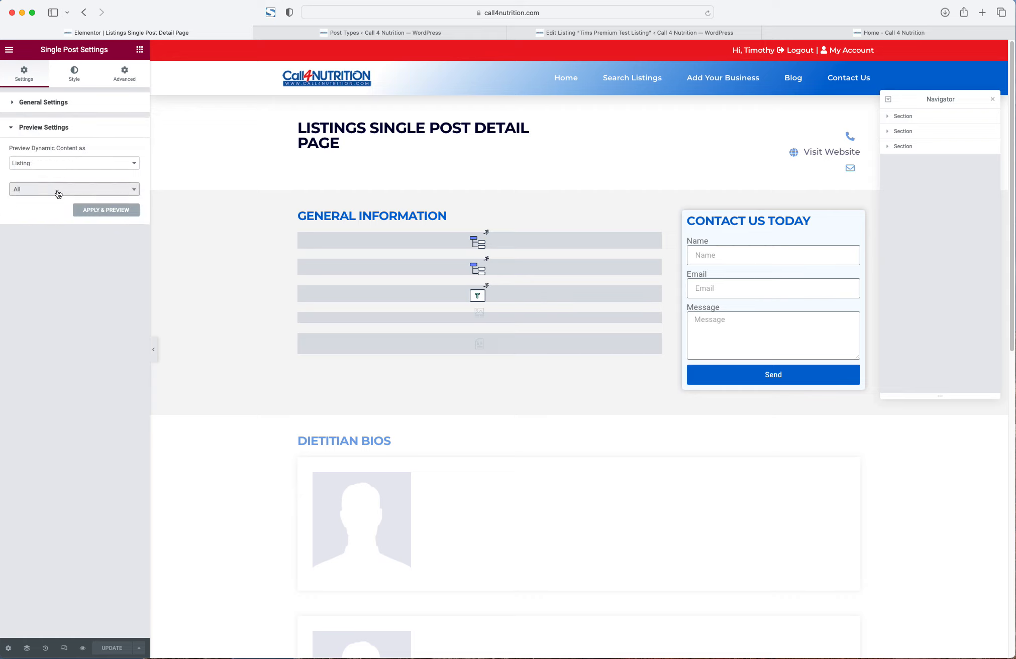
{"action": "left_click", "coordinate": [56, 190]}
{"action": "type", "text": "rea"}
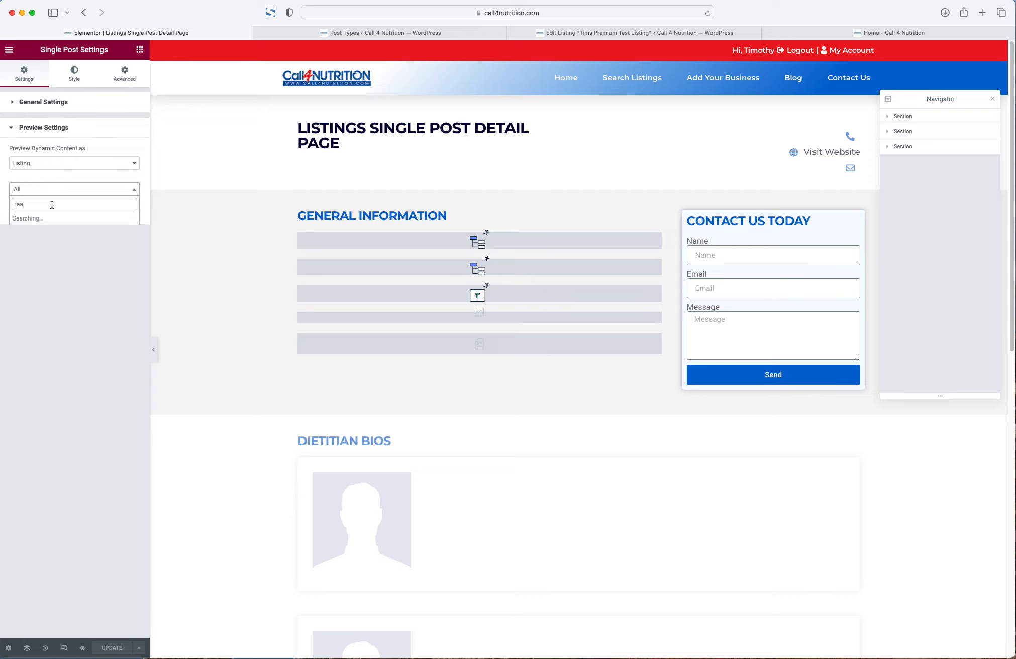
{"action": "type", "text": "l"}
{"action": "left_click", "coordinate": [46, 221]}
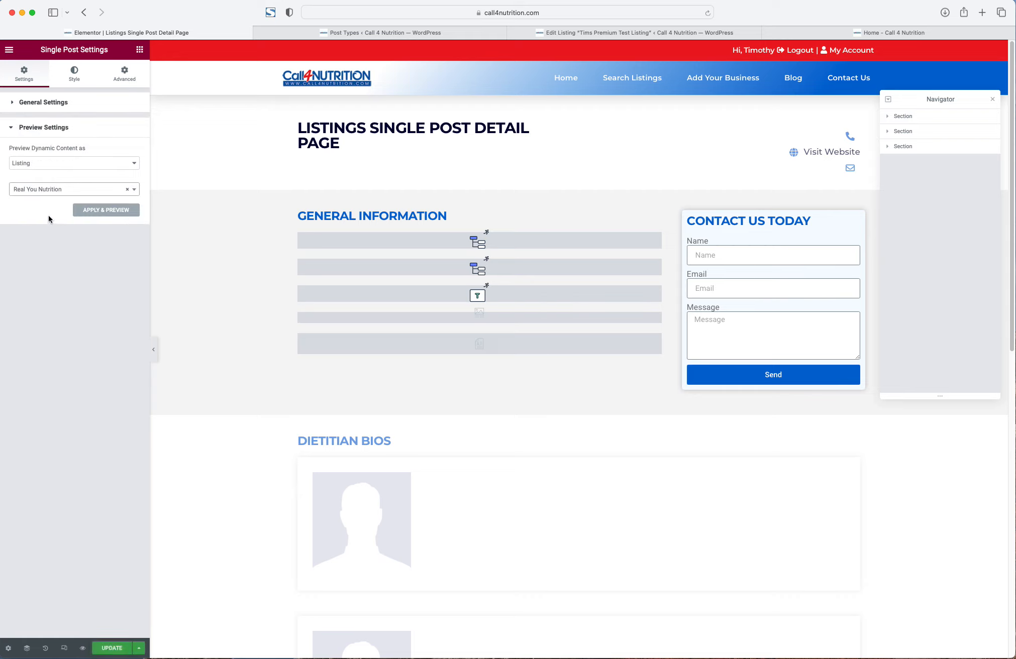
{"action": "left_click", "coordinate": [119, 210]}
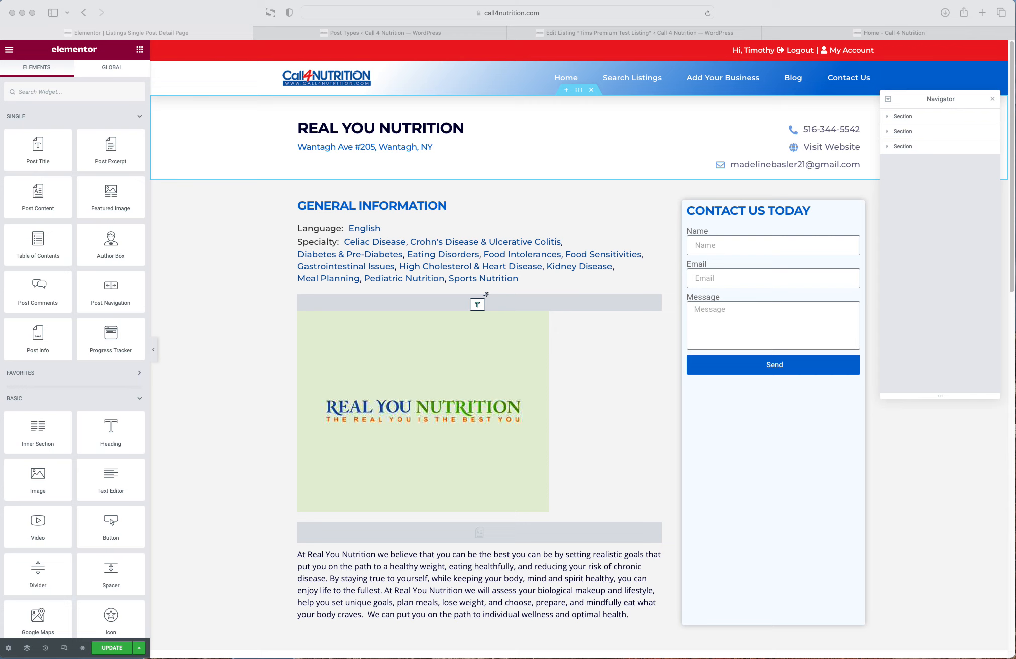
- Place a Button widget above the listing title
{"action": "left_click", "coordinate": [347, 120]}
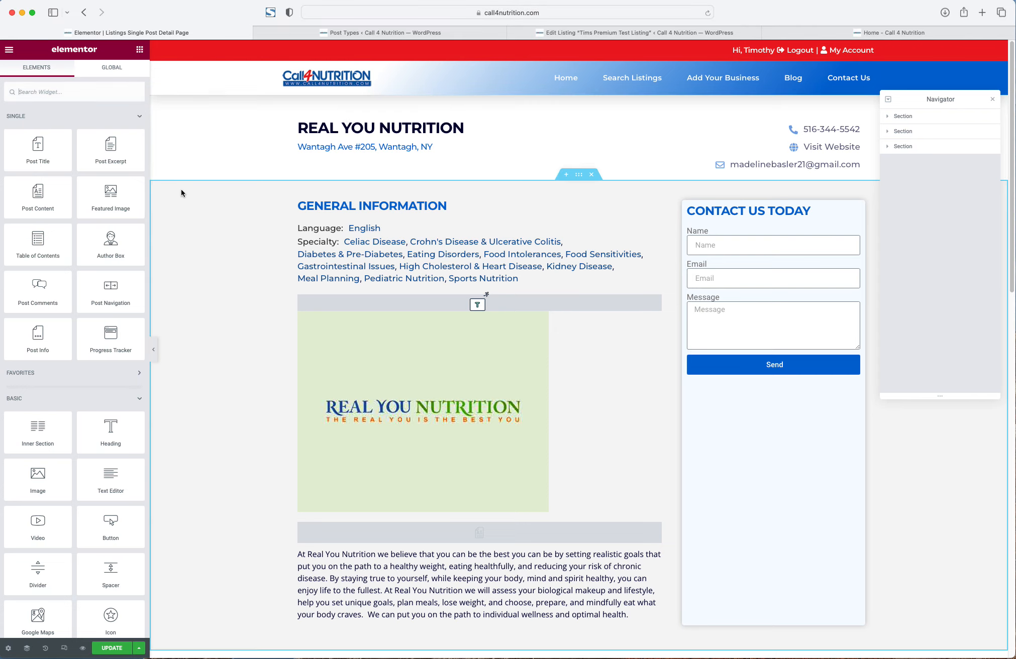
{"action": "left_click_drag", "start_coordinate": [112, 536], "coordinate": [331, 125]}
{"action": "right_click", "coordinate": [342, 131]}
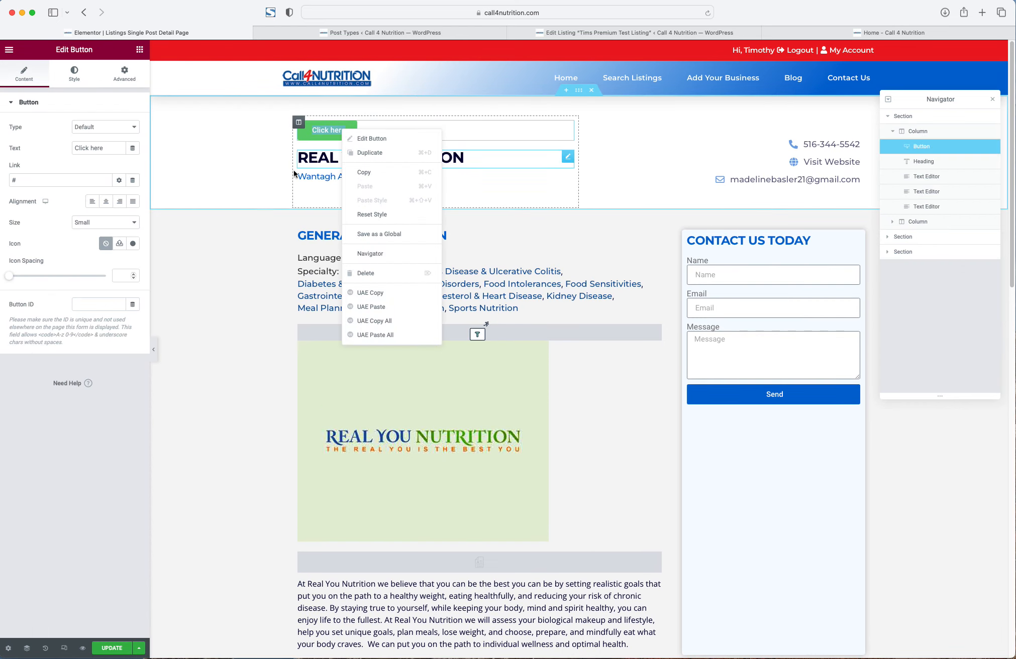
- Save the address text's typography as global font 'tims test font for claim'
{"action": "right_click", "coordinate": [316, 173]}
{"action": "left_click", "coordinate": [332, 182]}
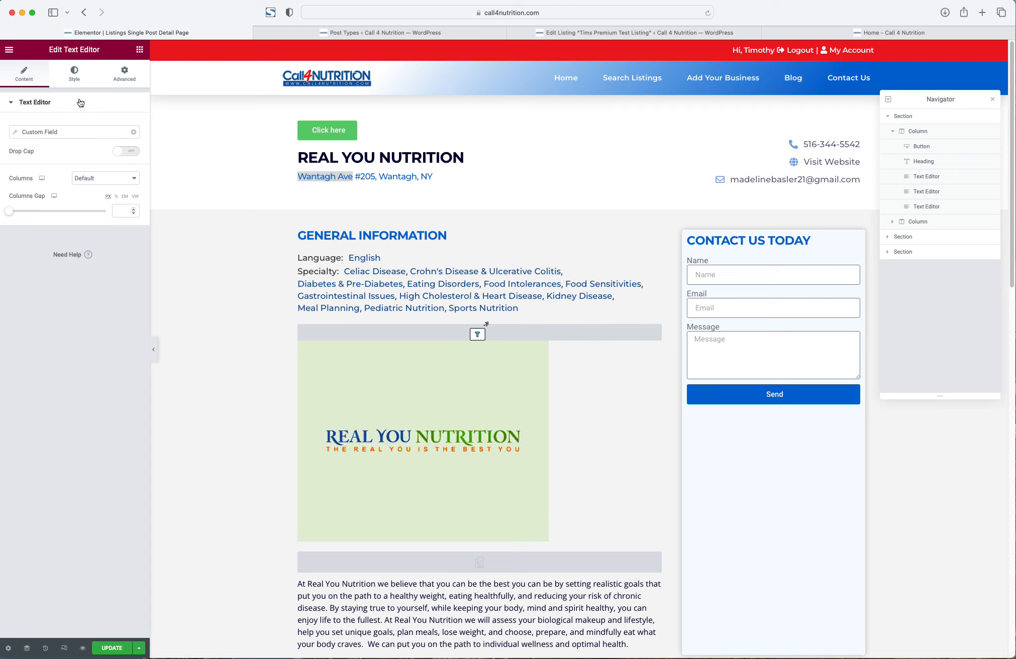
{"action": "left_click", "coordinate": [75, 81]}
{"action": "left_click", "coordinate": [135, 169]}
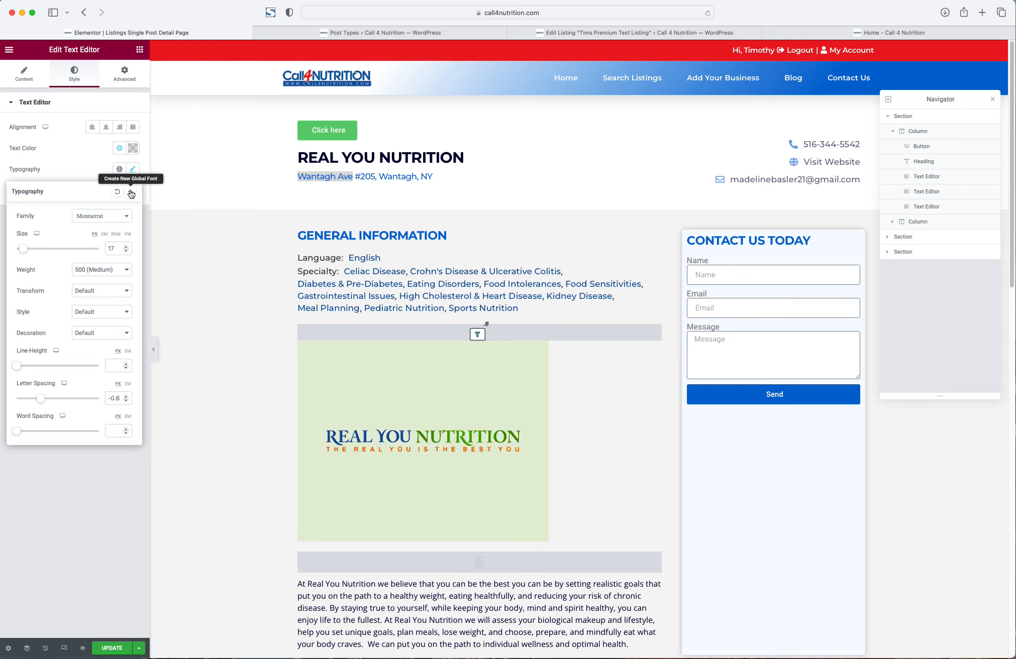
{"action": "left_click", "coordinate": [131, 193]}
{"action": "left_click_drag", "start_coordinate": [502, 350], "coordinate": [330, 331]}
{"action": "type", "text": "tims test font for claim"}
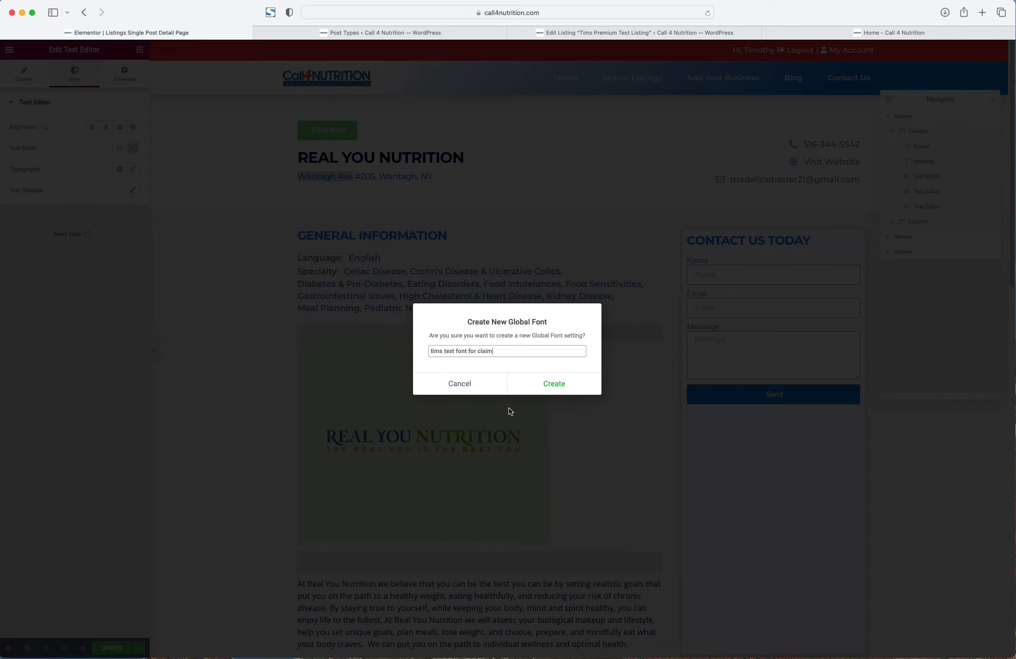
{"action": "left_click", "coordinate": [536, 385]}
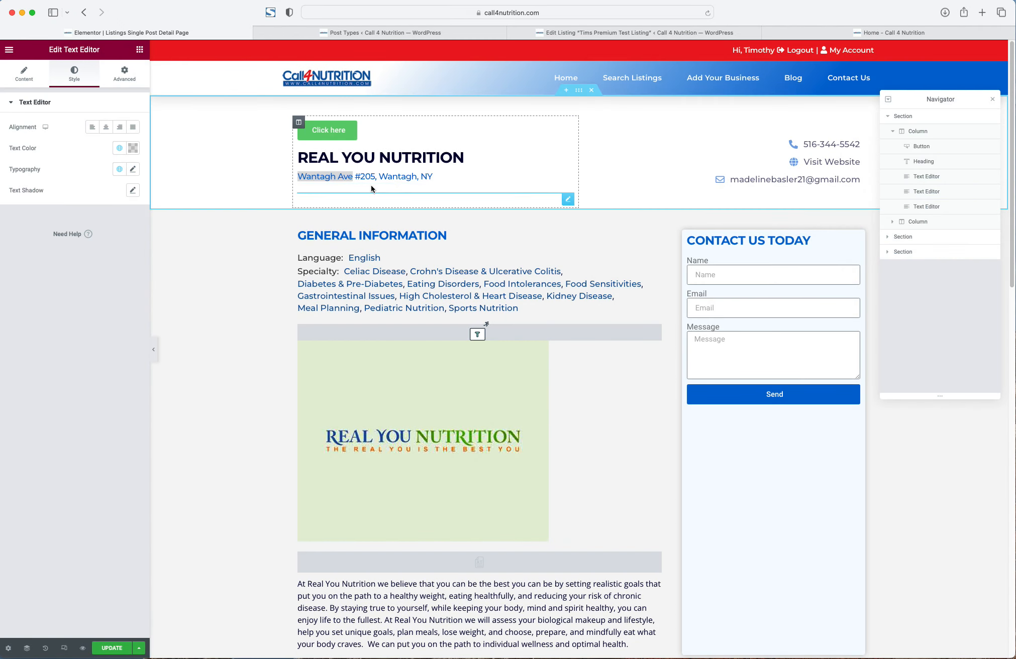
{"action": "right_click", "coordinate": [353, 140]}
{"action": "left_click", "coordinate": [372, 142]}
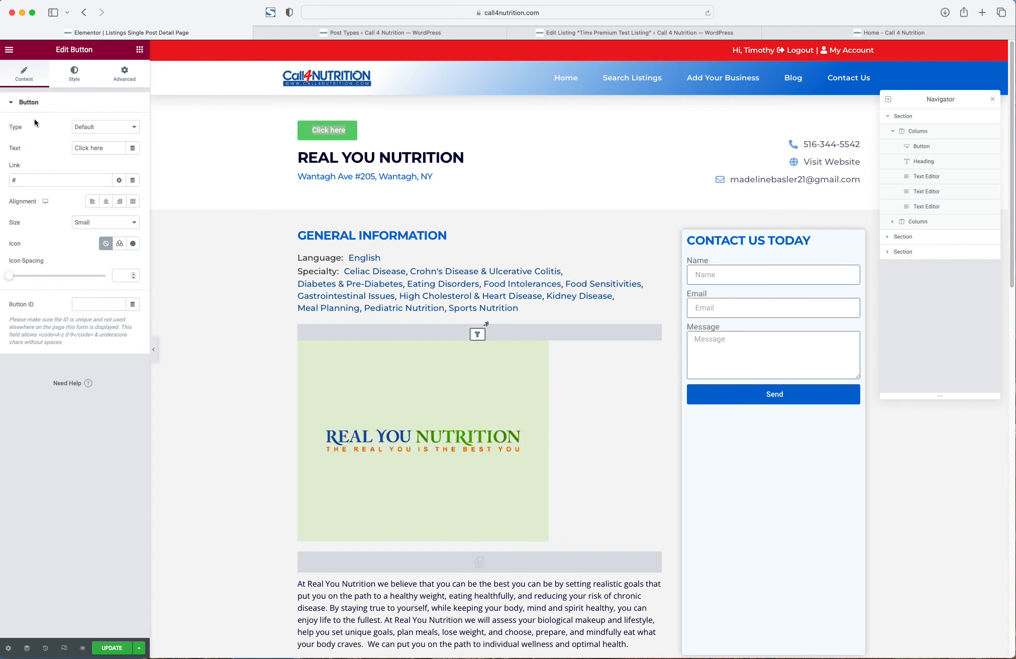
- Apply the H2 TITLES global font to the Click here button's typography
{"action": "left_click", "coordinate": [76, 74]}
{"action": "left_click", "coordinate": [132, 127]}
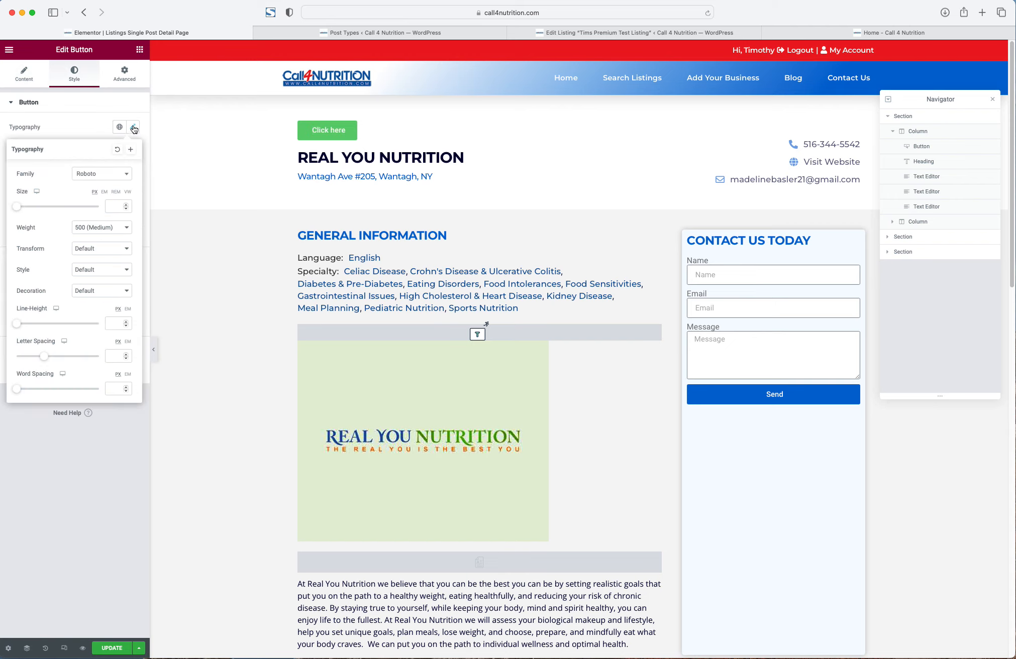
{"action": "left_click", "coordinate": [120, 127]}
{"action": "left_click", "coordinate": [40, 252]}
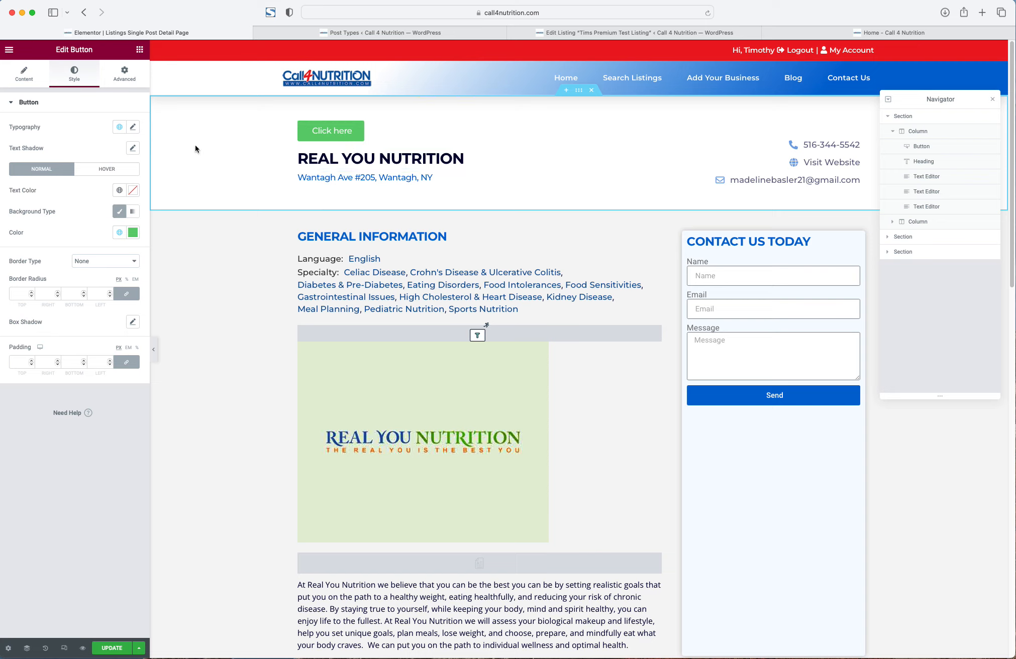
- Make the button's background colour fully transparent
{"action": "left_click", "coordinate": [133, 233]}
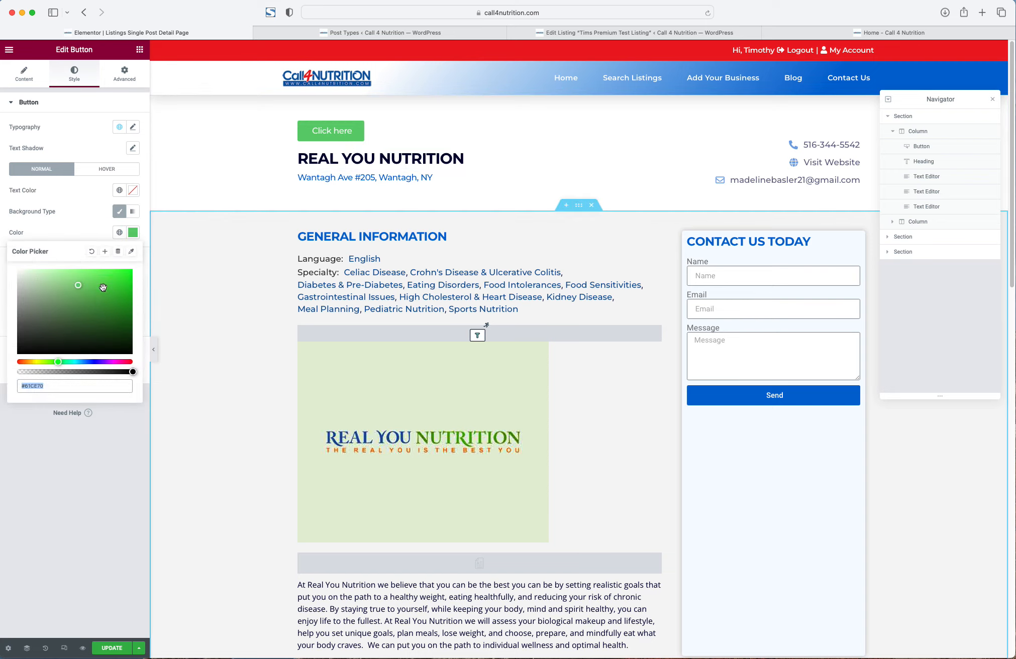
{"action": "left_click", "coordinate": [92, 301]}
{"action": "left_click_drag", "start_coordinate": [133, 370], "coordinate": [7, 373]}
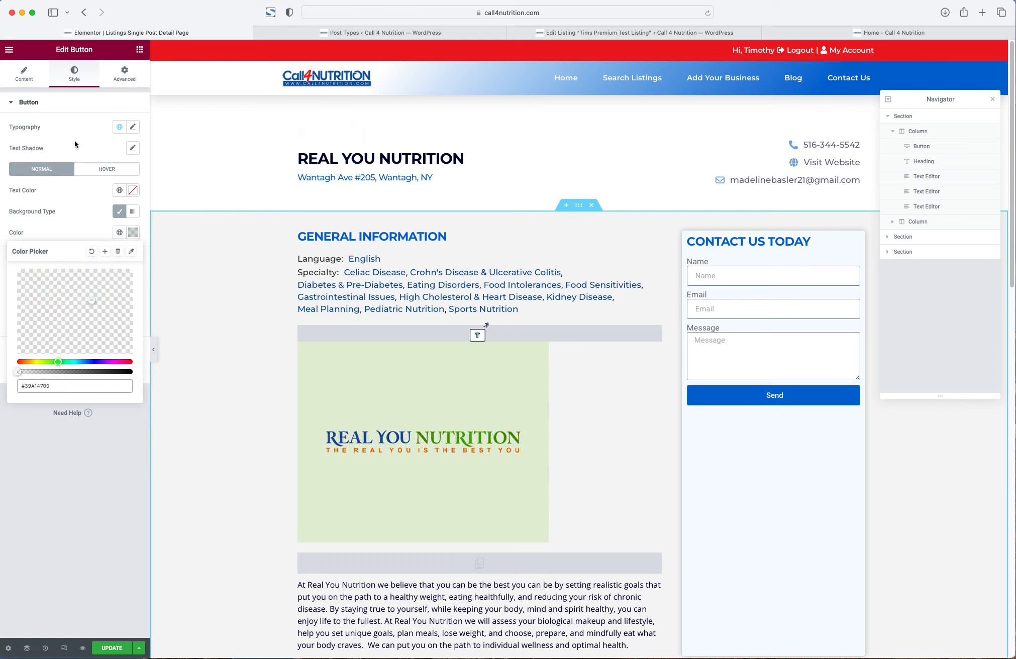
{"action": "left_click", "coordinate": [75, 145]}
- Set the button text colour to the global Blue
{"action": "left_click", "coordinate": [119, 190]}
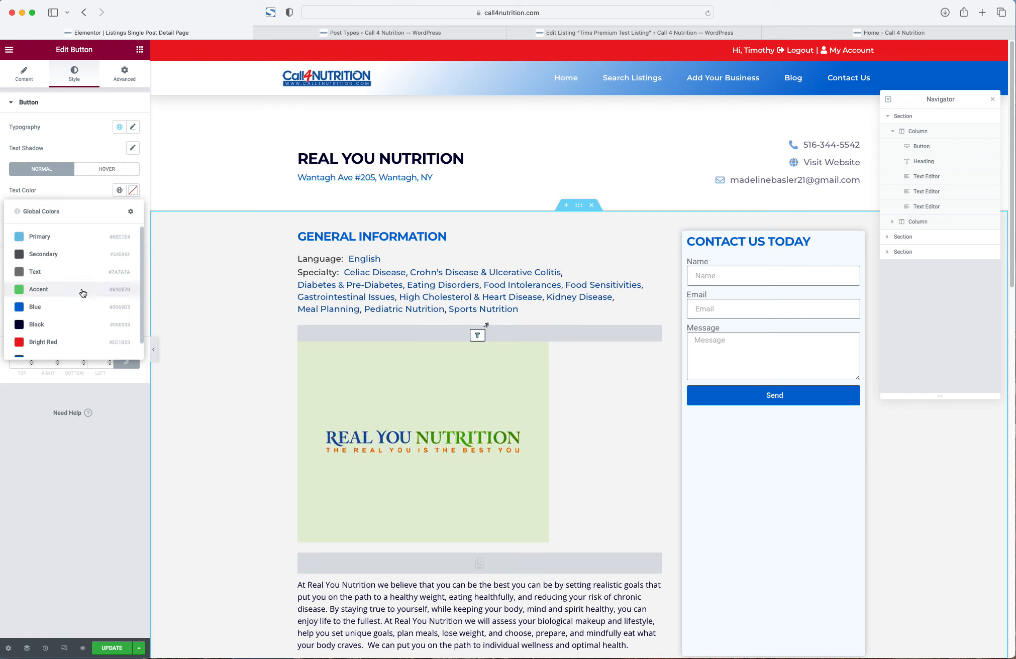
{"action": "left_click", "coordinate": [60, 307]}
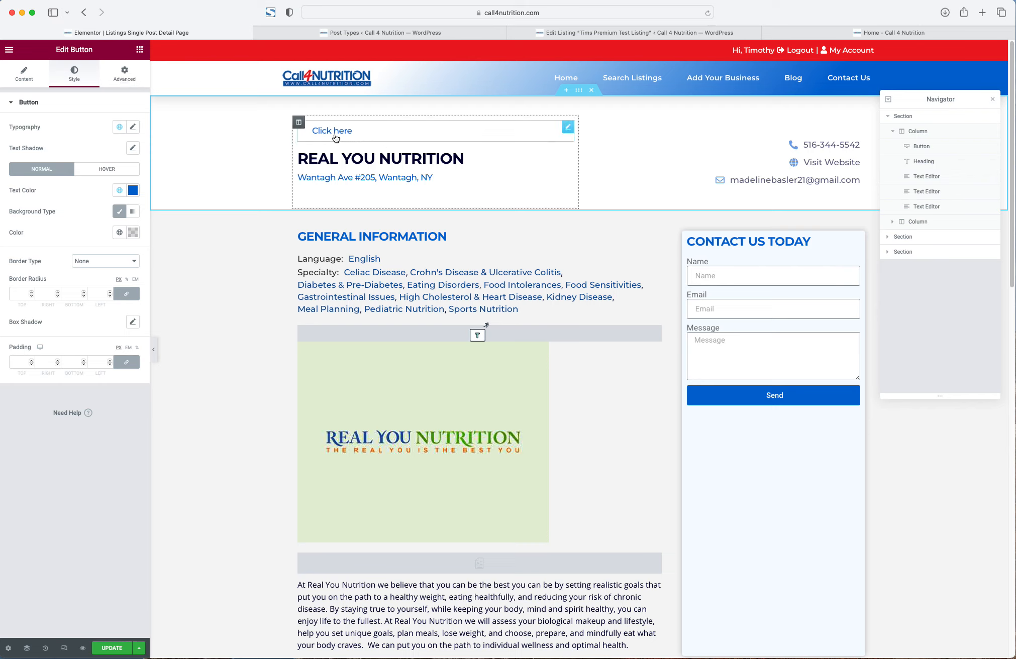
{"action": "left_click", "coordinate": [25, 77]}
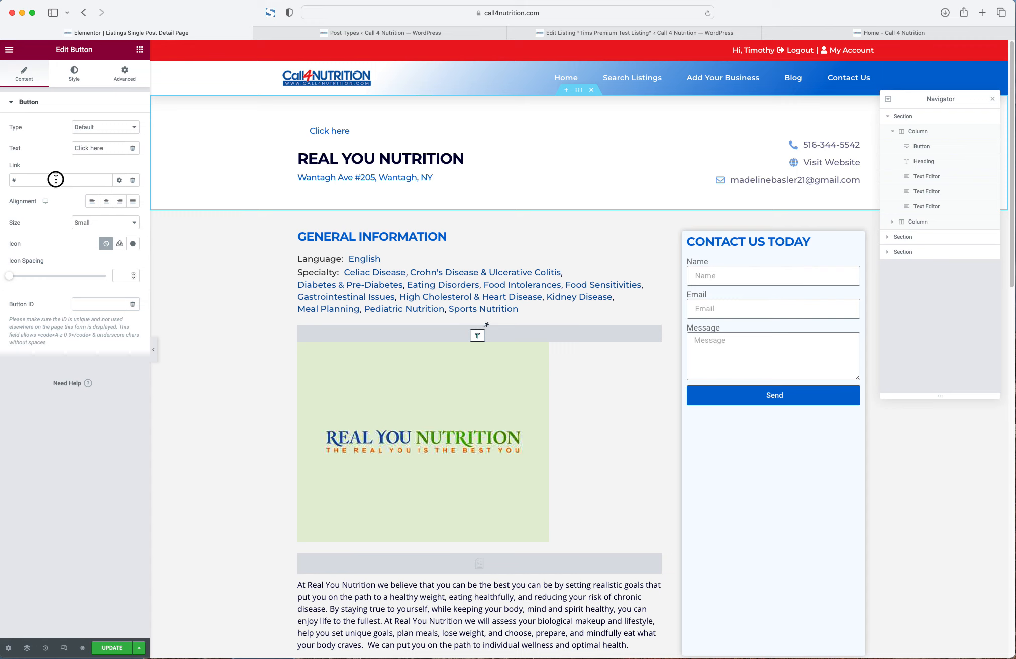
- Insert the Check circle icon from the Icon Library, found by searching 'check'
{"action": "left_click", "coordinate": [119, 244]}
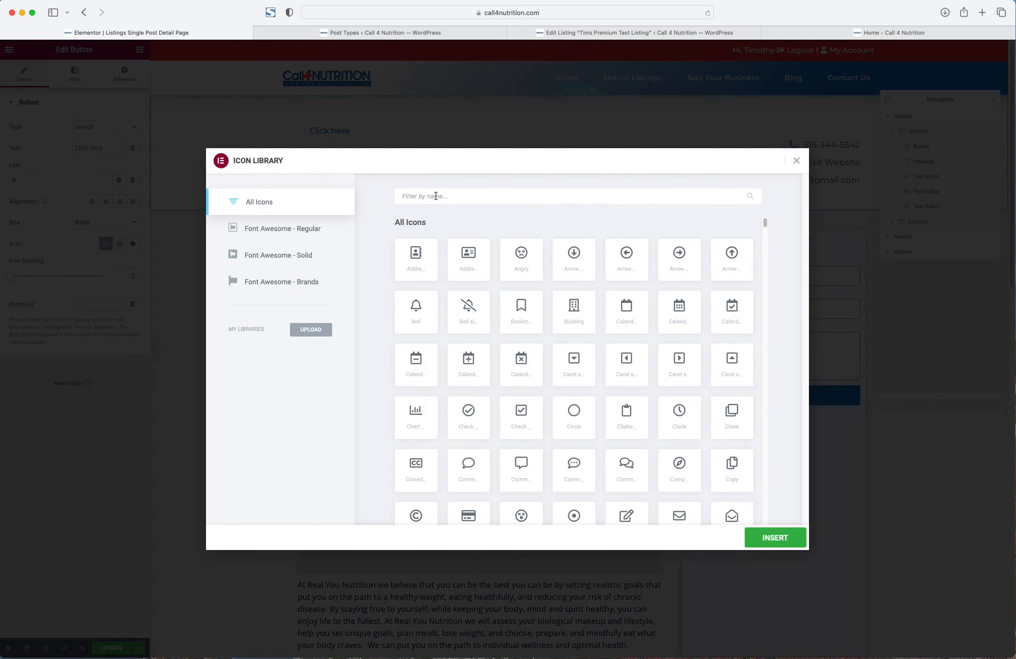
{"action": "type", "text": "check"}
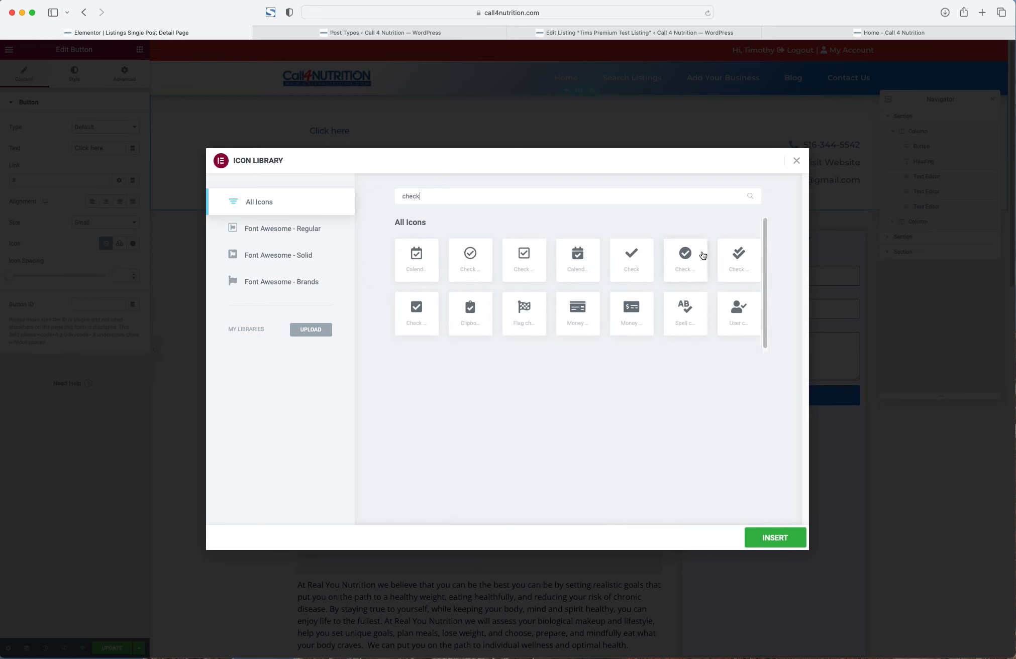
{"action": "left_click", "coordinate": [472, 262]}
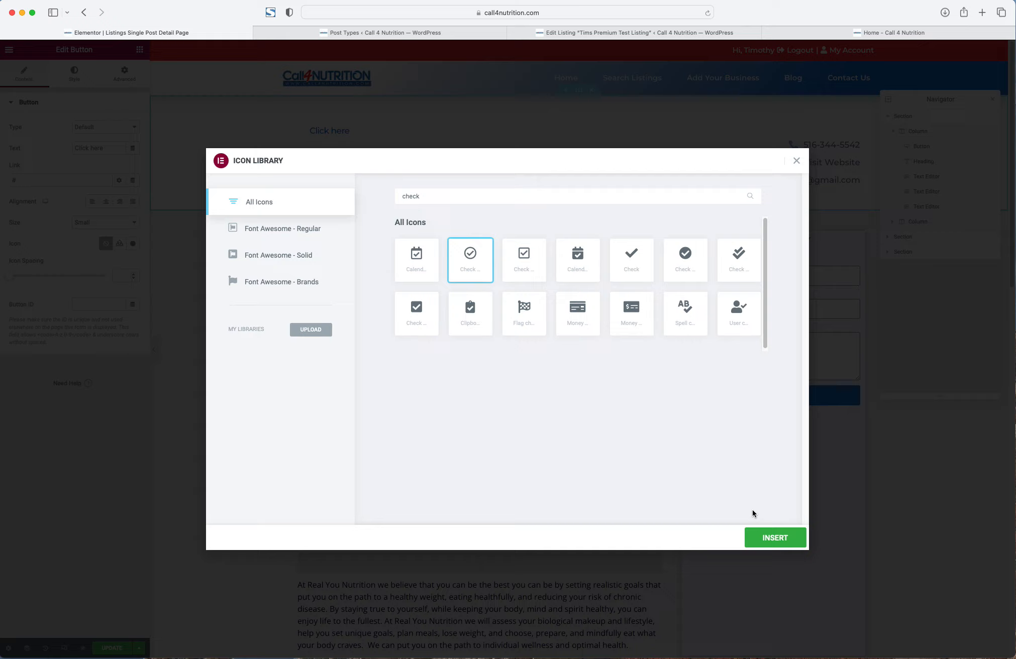
{"action": "left_click", "coordinate": [762, 543]}
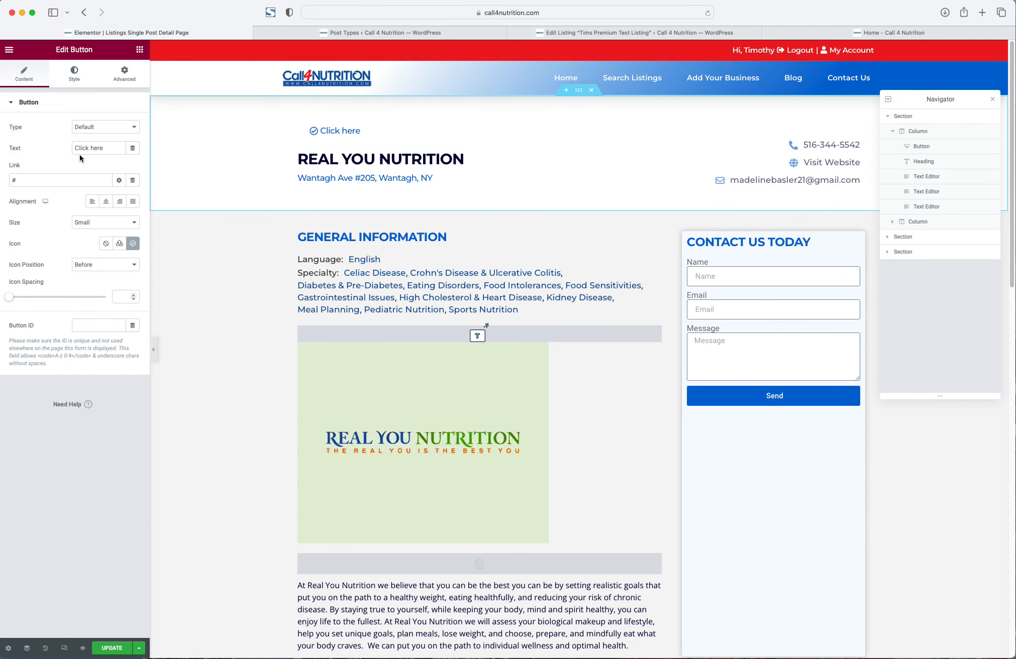
- Relabel the button 'Verified Business' and set its size to Extra Small
{"action": "left_click", "coordinate": [90, 145]}
{"action": "triple_click", "coordinate": [89, 146]}
{"action": "type", "text": "Verified Business"}
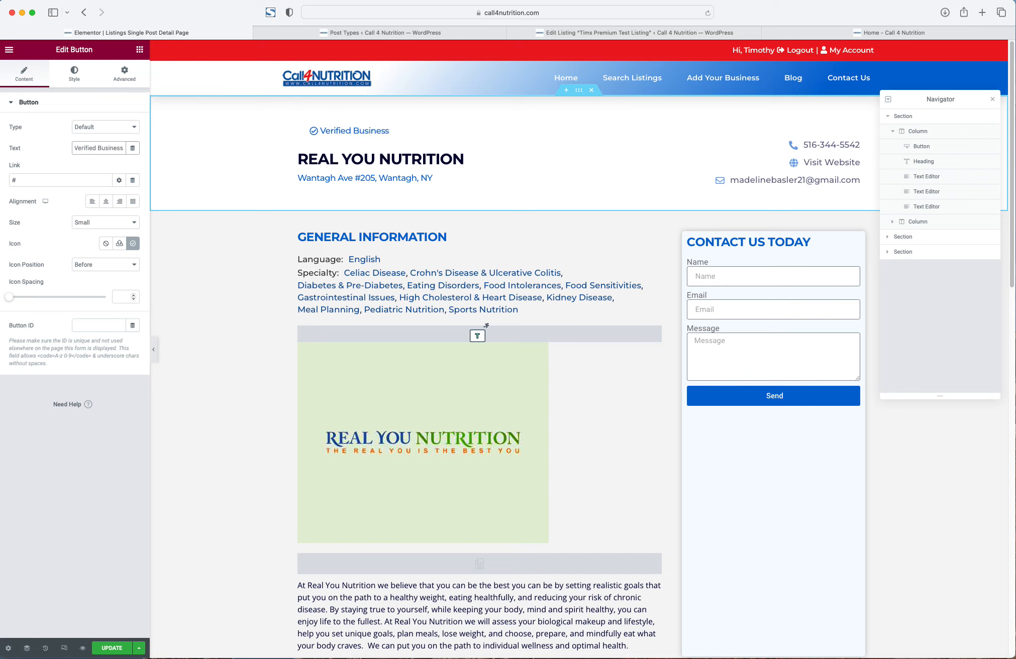
{"action": "triple_click", "coordinate": [32, 179]}
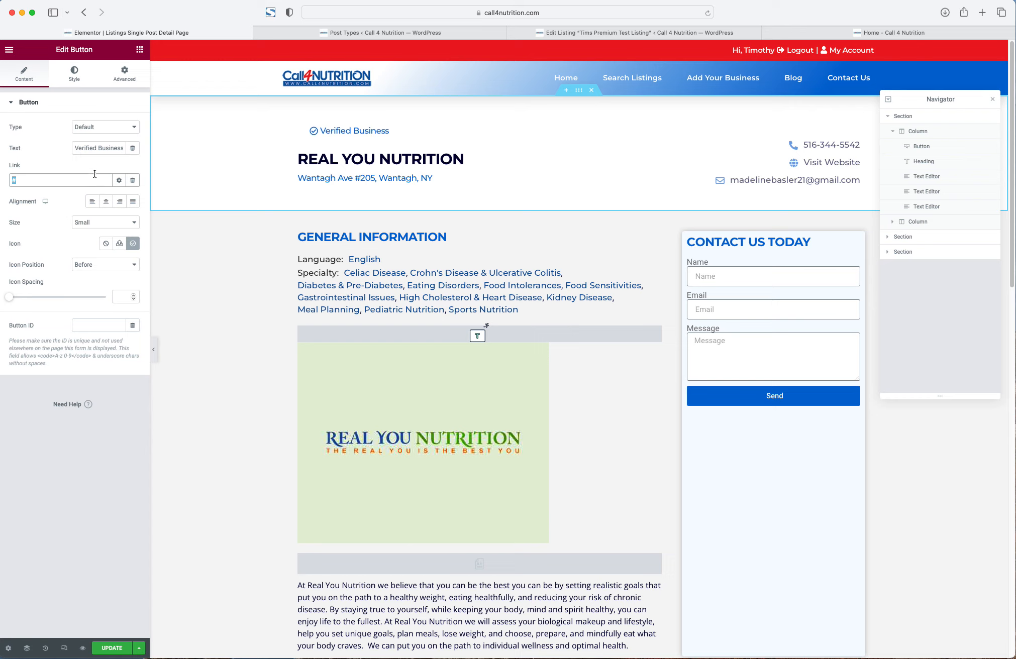
{"action": "left_click", "coordinate": [95, 223]}
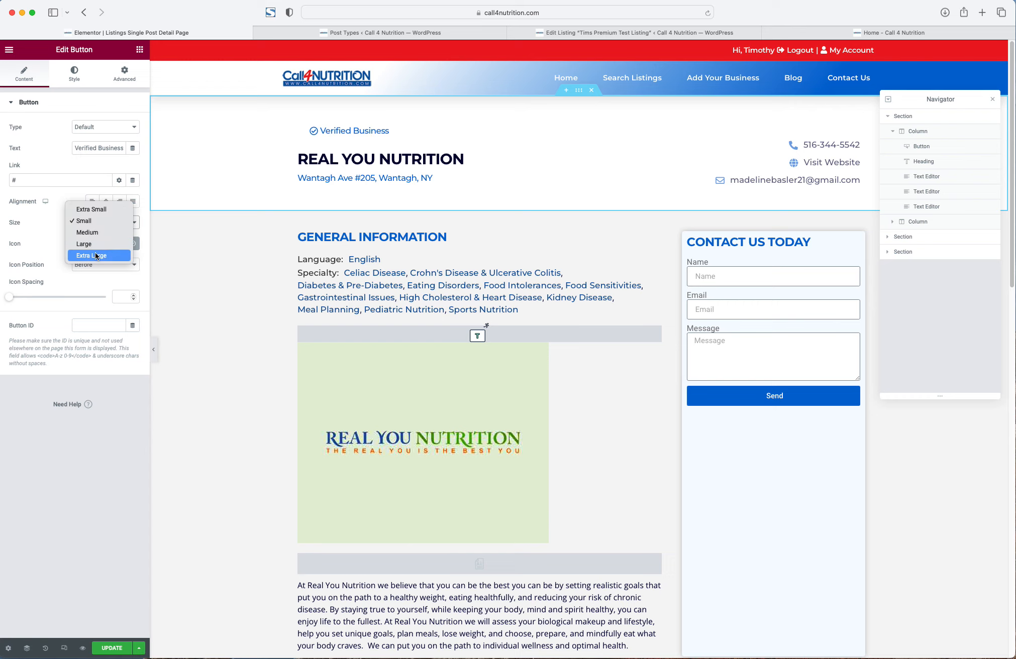
{"action": "left_click", "coordinate": [91, 205]}
- Left-align the button, set icon spacing to 6, and clear its background colour
{"action": "right_click", "coordinate": [327, 130]}
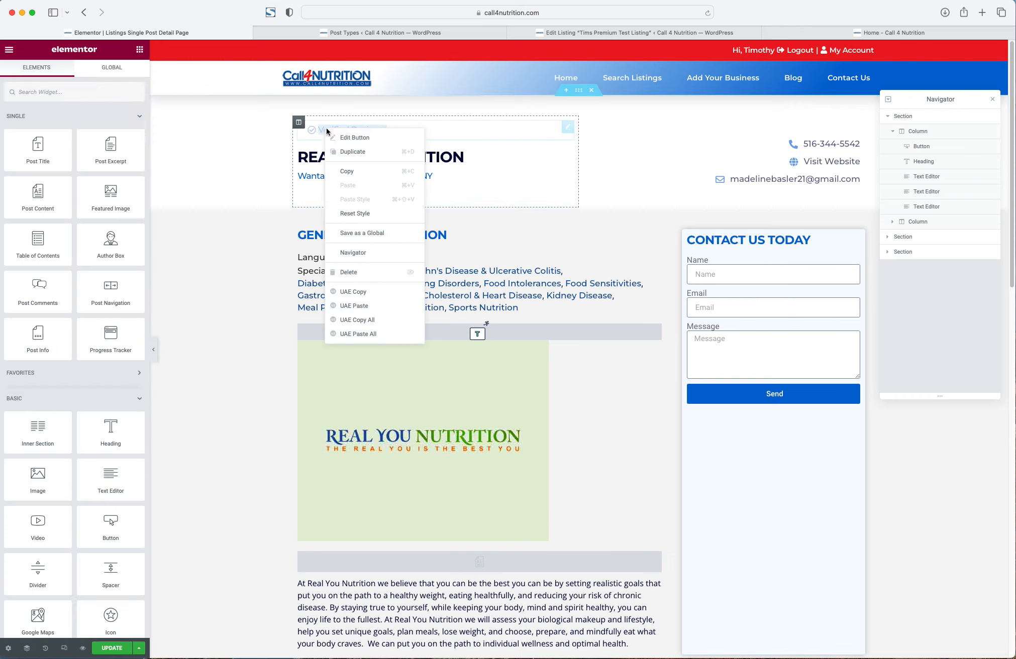
{"action": "left_click", "coordinate": [366, 145]}
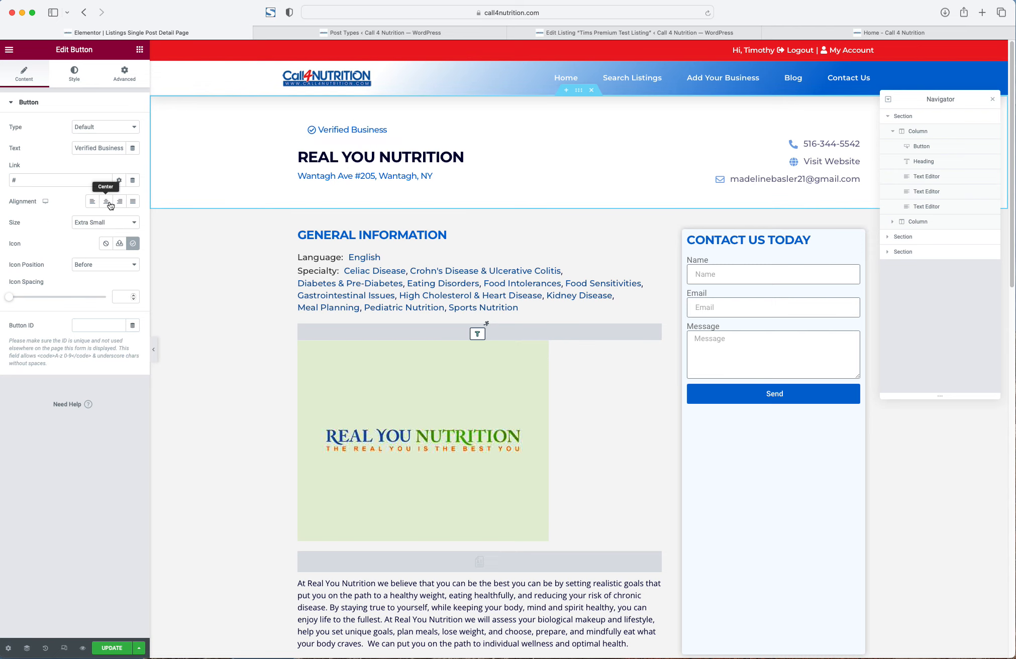
{"action": "left_click", "coordinate": [92, 201]}
{"action": "left_click_drag", "start_coordinate": [14, 301], "coordinate": [24, 299]}
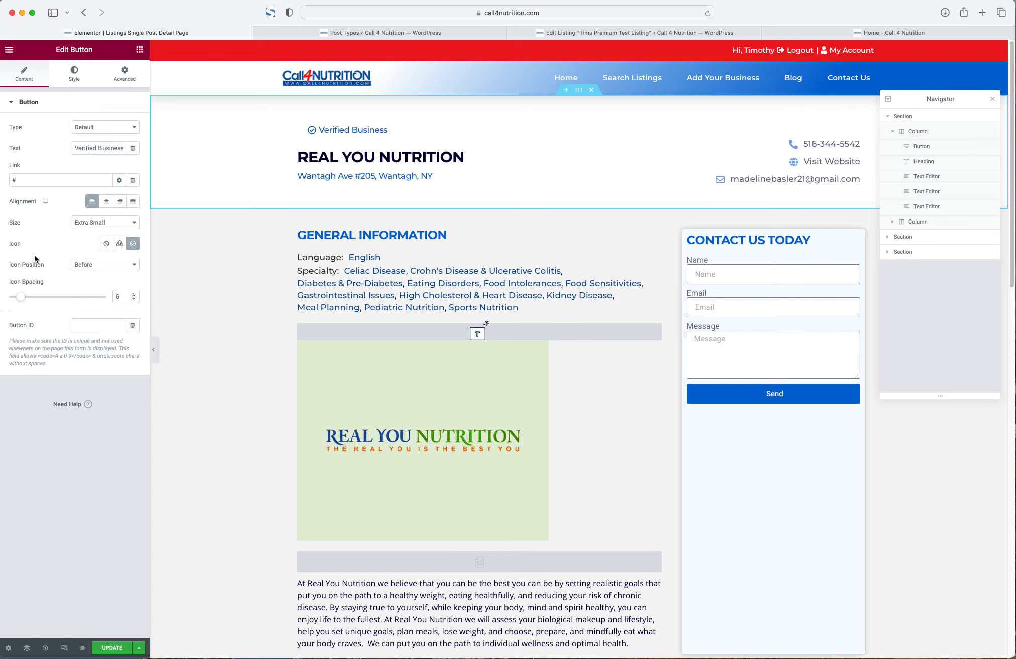
{"action": "left_click", "coordinate": [81, 80]}
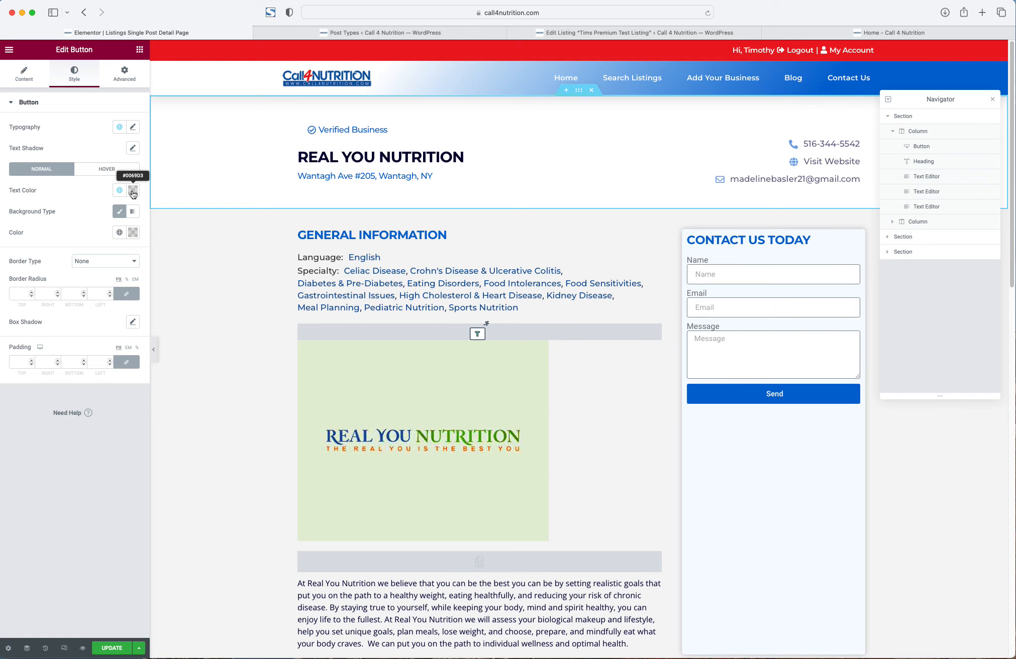
{"action": "left_click", "coordinate": [132, 233]}
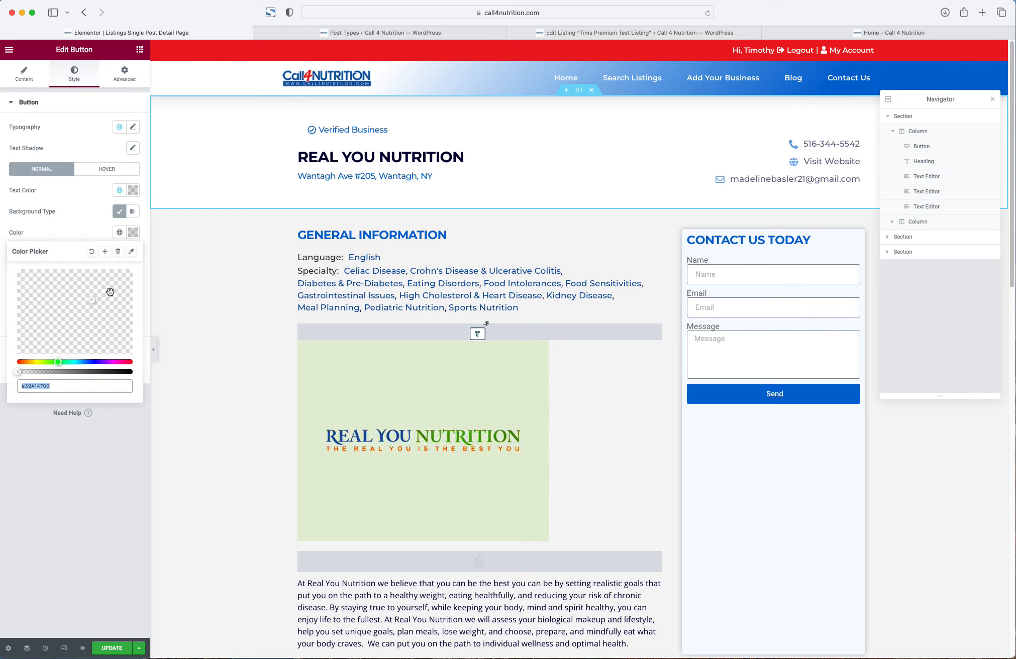
{"action": "left_click", "coordinate": [89, 253]}
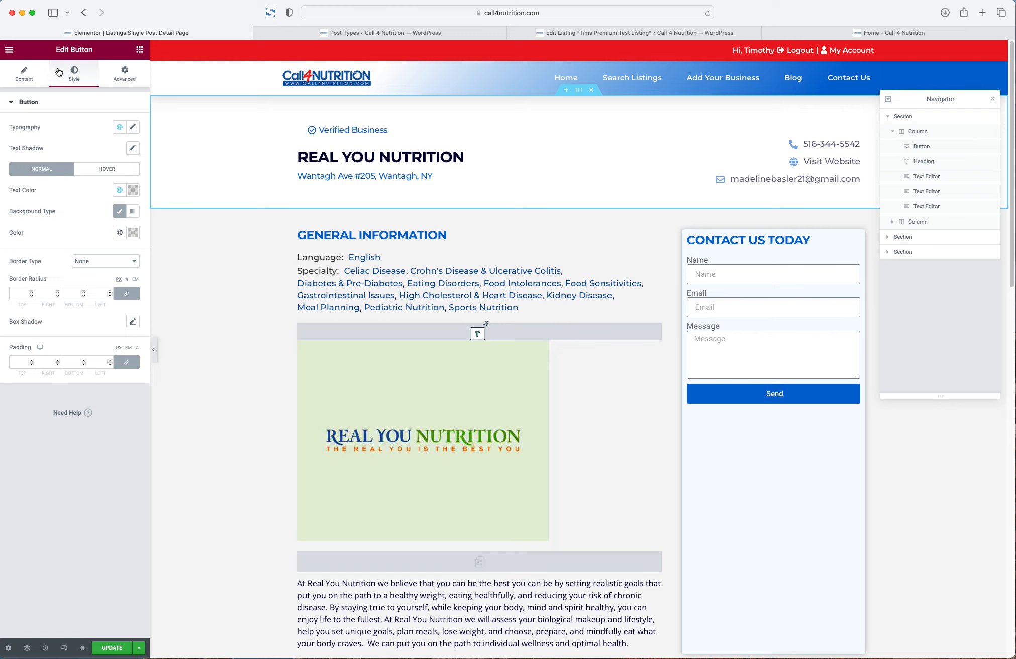
- Set the Verified Business button's typography line height to 19 px
{"action": "left_click", "coordinate": [132, 127]}
{"action": "left_click", "coordinate": [114, 206]}
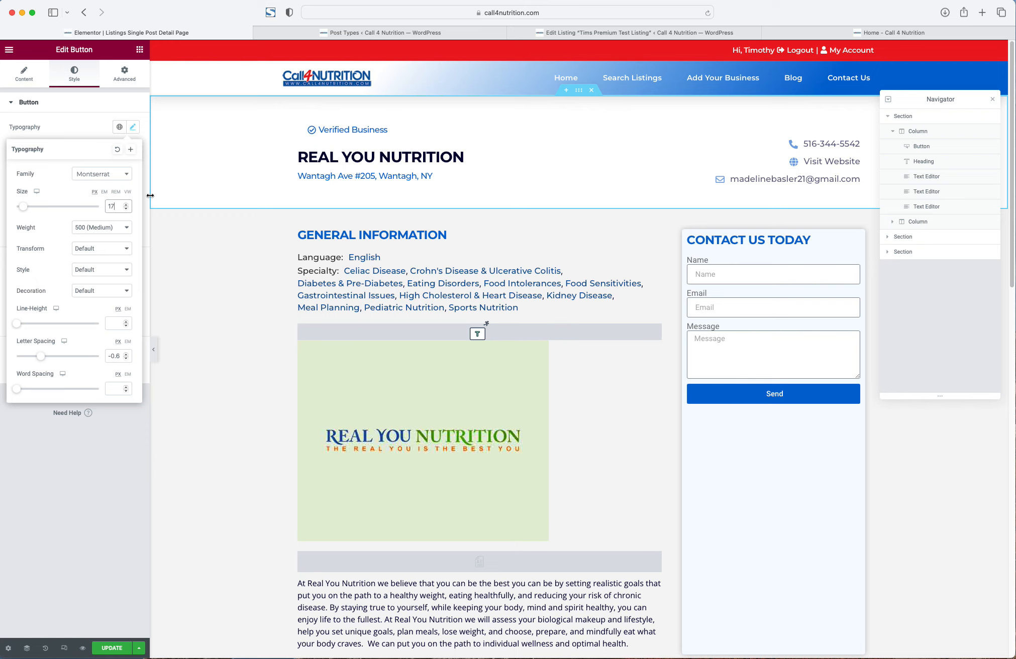
{"action": "key", "text": "Down"}
{"action": "key", "text": "Up"}
{"action": "key", "text": "Up"}
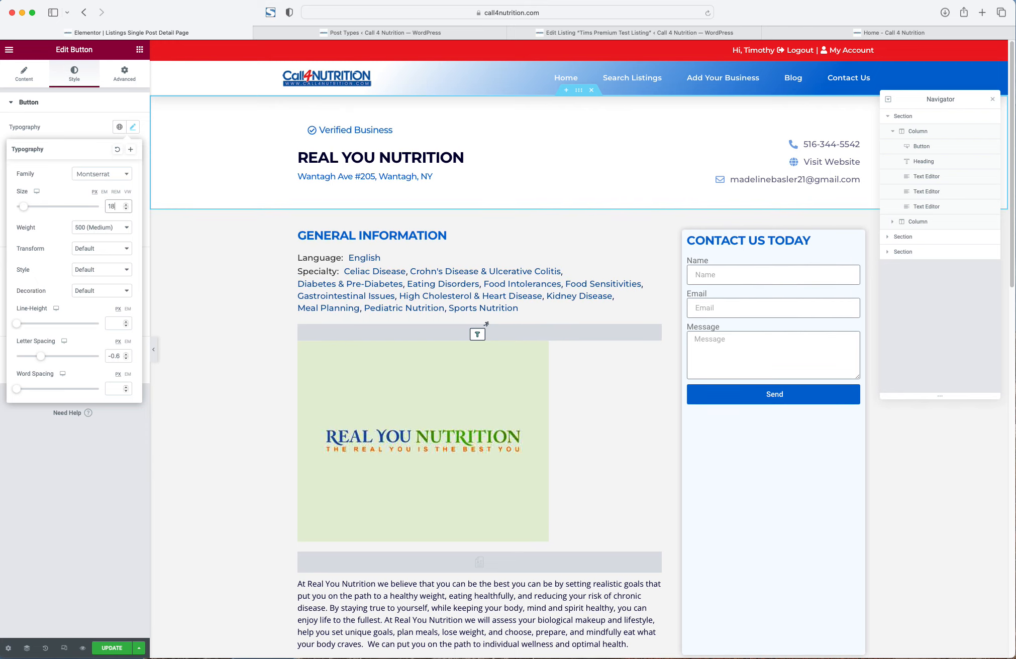
{"action": "left_click", "coordinate": [117, 323]}
{"action": "type", "text": "18"}
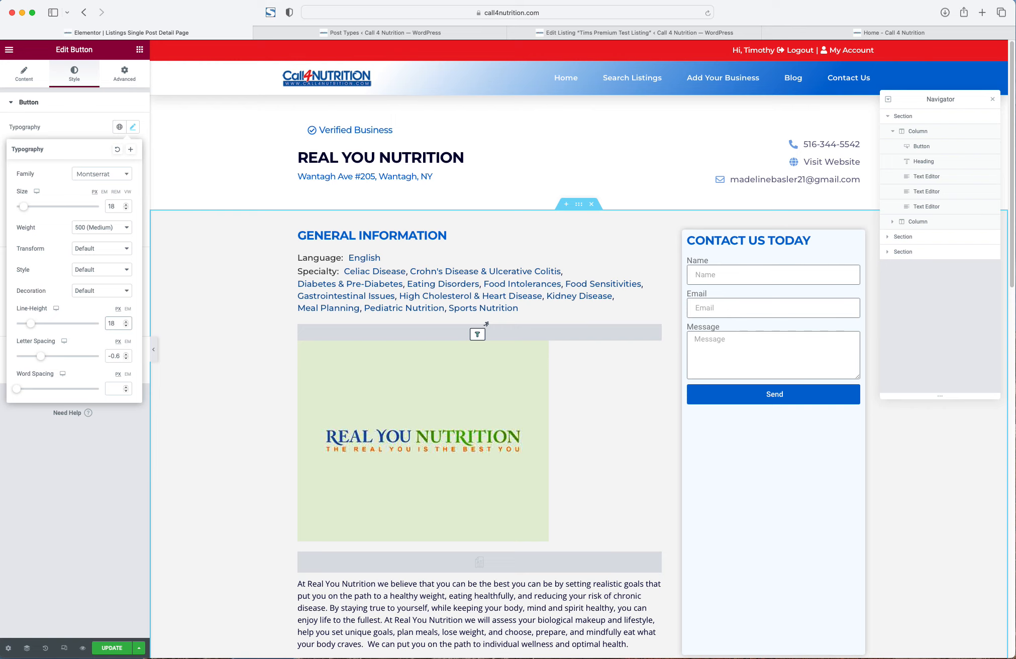
{"action": "key", "text": "Up"}
{"action": "key", "text": "Up"}
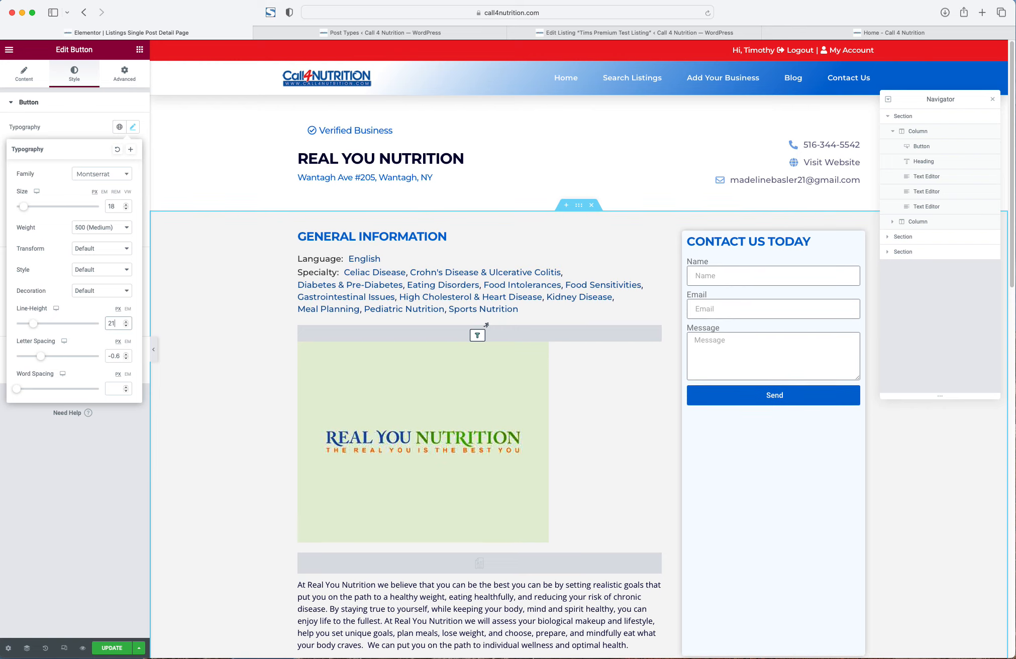
{"action": "key", "text": "Down"}
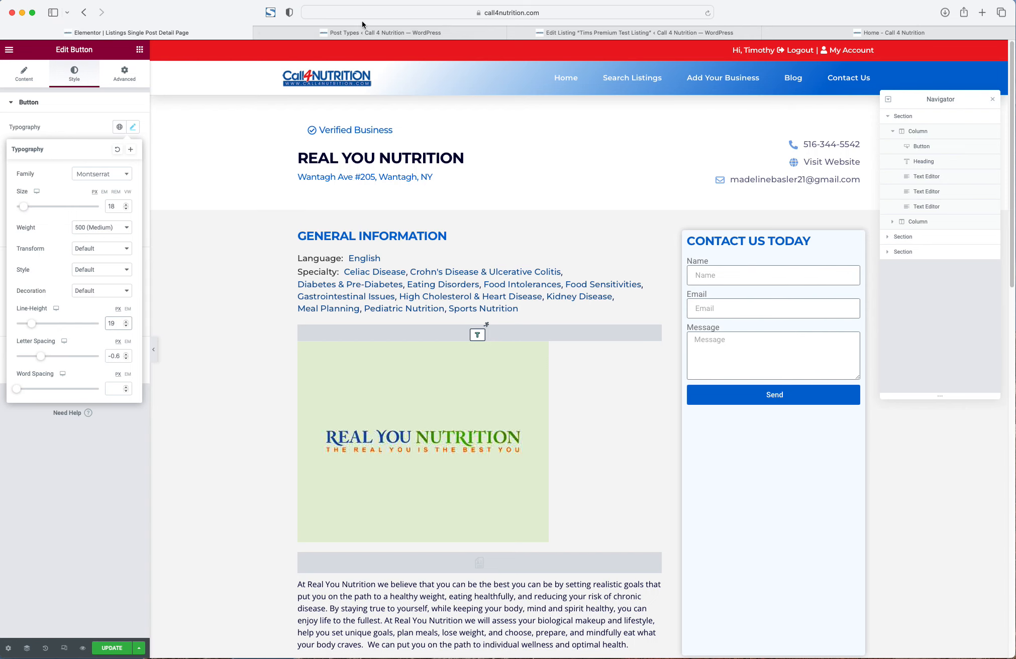
- Unlink the button's margins in the Advanced tab and lower its left margin
{"action": "right_click", "coordinate": [331, 129]}
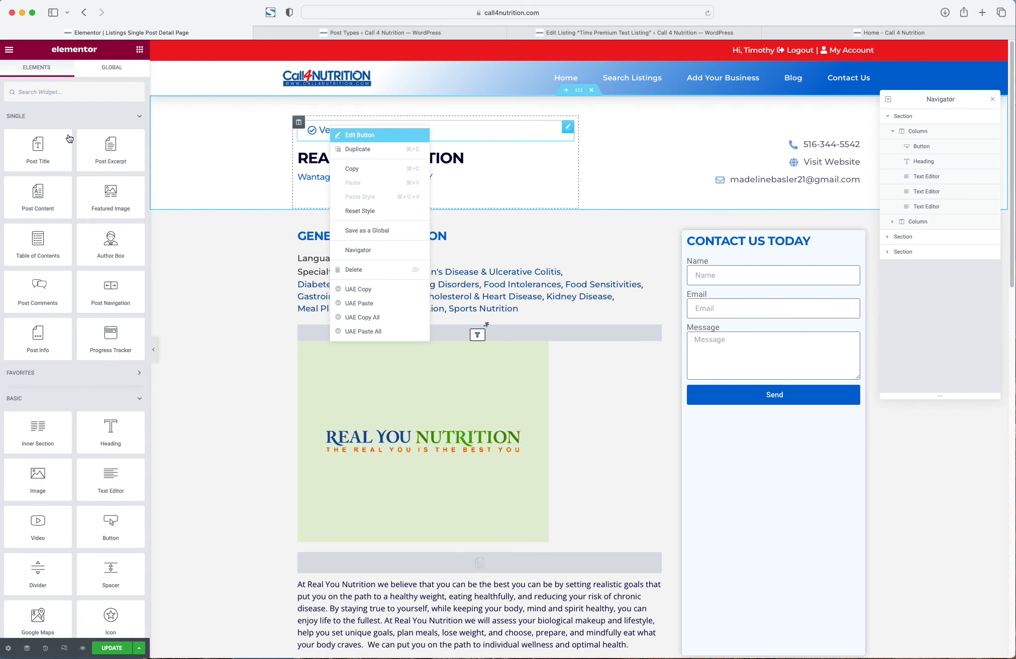
{"action": "left_click", "coordinate": [348, 136]}
{"action": "left_click", "coordinate": [128, 76]}
{"action": "left_click", "coordinate": [126, 138]}
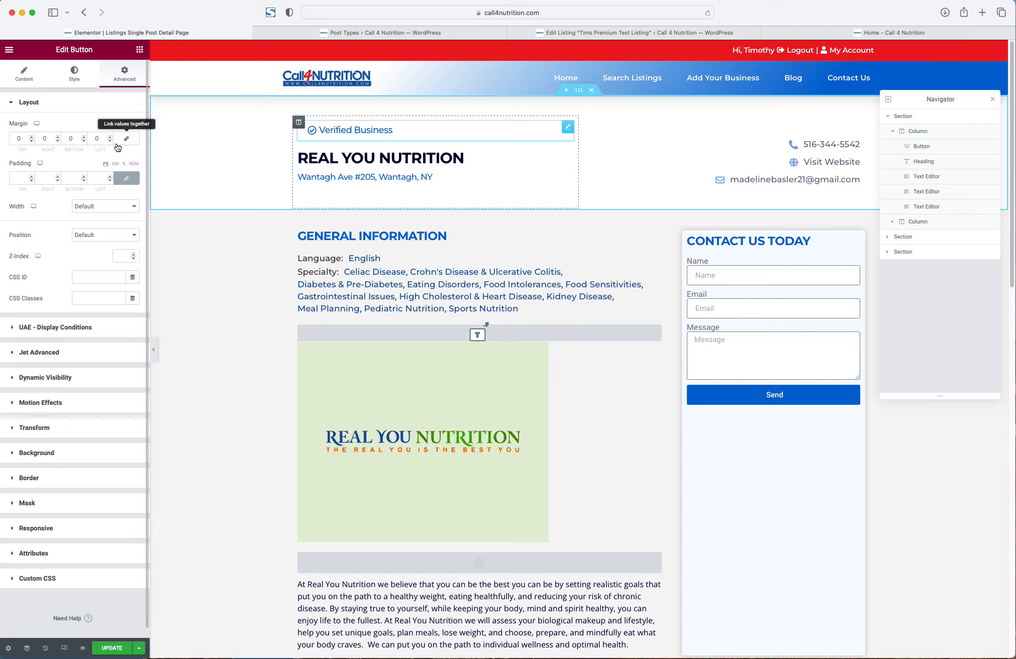
{"action": "left_click", "coordinate": [108, 141]}
{"action": "left_click", "coordinate": [109, 141]}
{"action": "left_click", "coordinate": [109, 141]}
{"action": "left_click", "coordinate": [109, 141]}
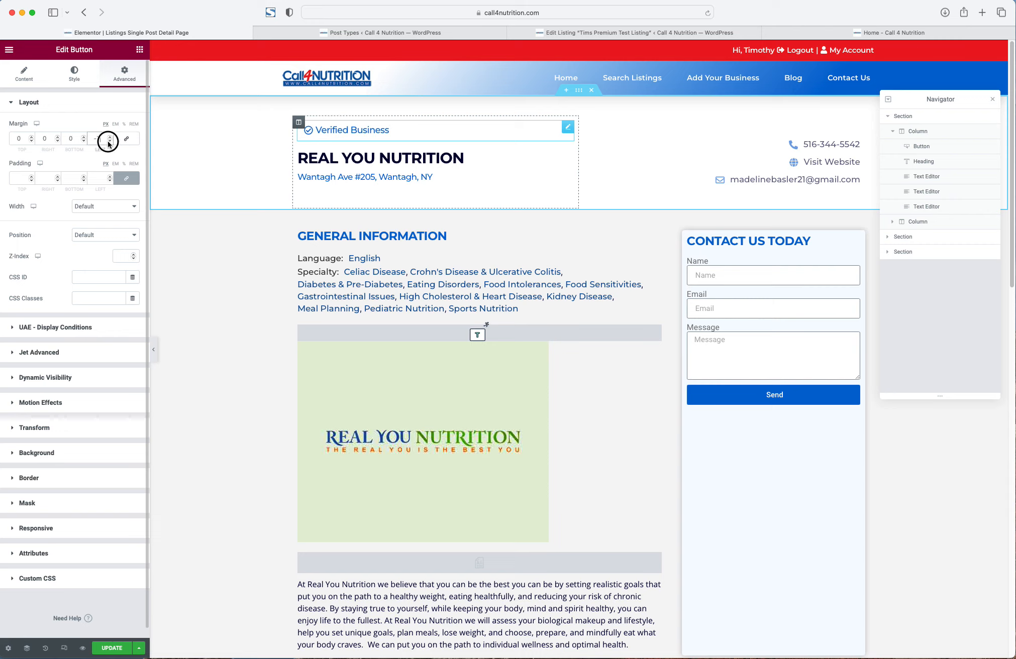
{"action": "left_click", "coordinate": [109, 140]}
{"action": "left_click", "coordinate": [108, 141]}
{"action": "left_click", "coordinate": [108, 140]}
{"action": "left_click", "coordinate": [109, 141]}
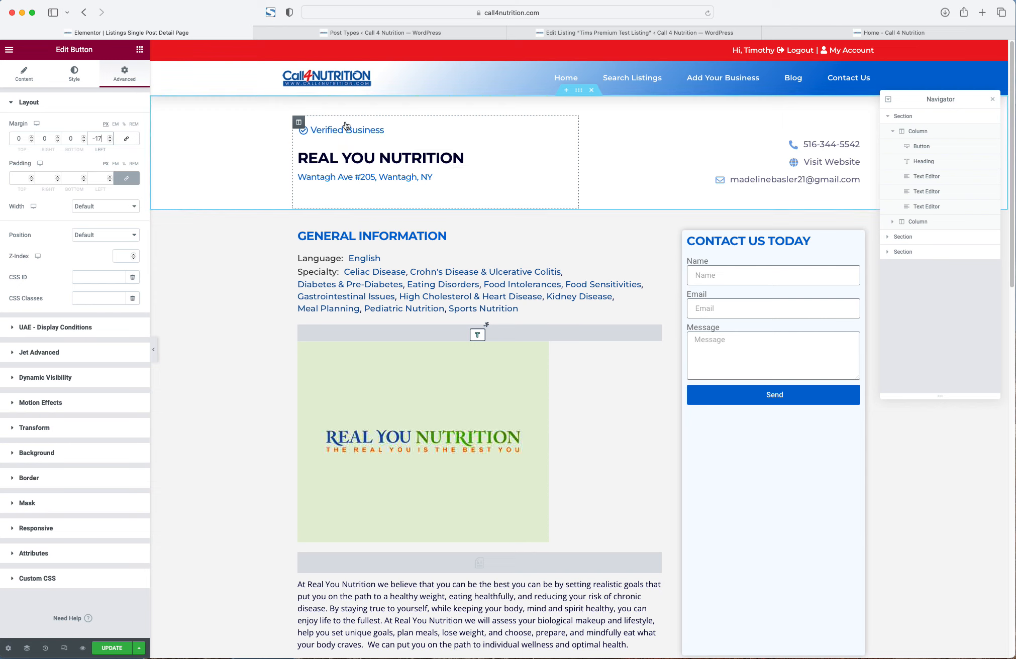
- Set the Verified Business button's bottom and left margins to -21 px
{"action": "right_click", "coordinate": [337, 157]}
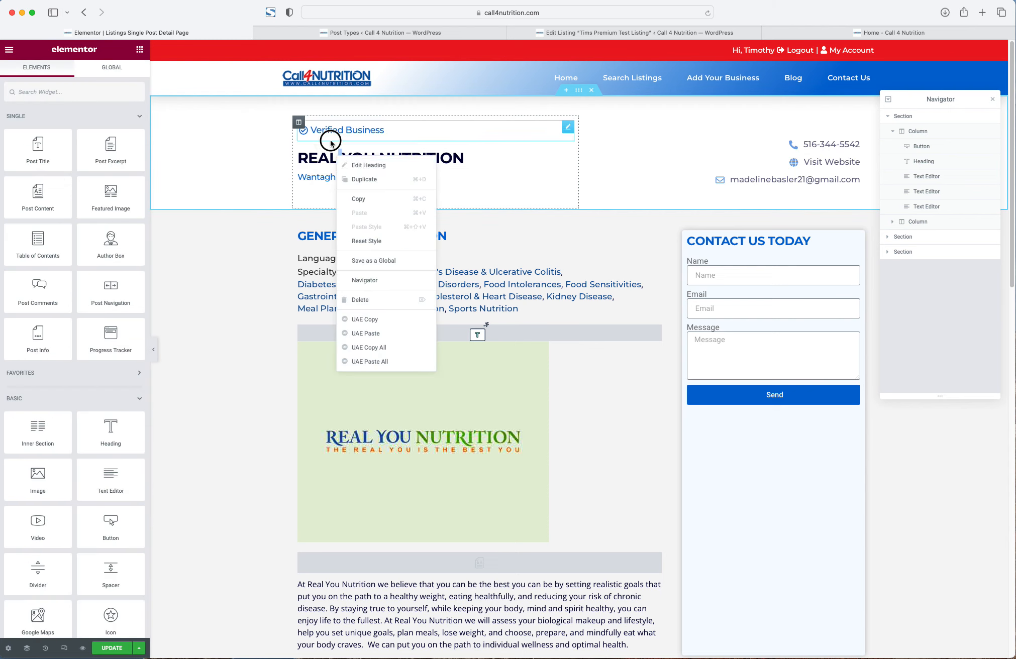
{"action": "left_click", "coordinate": [330, 139]}
{"action": "right_click", "coordinate": [333, 133]}
{"action": "left_click", "coordinate": [348, 140]}
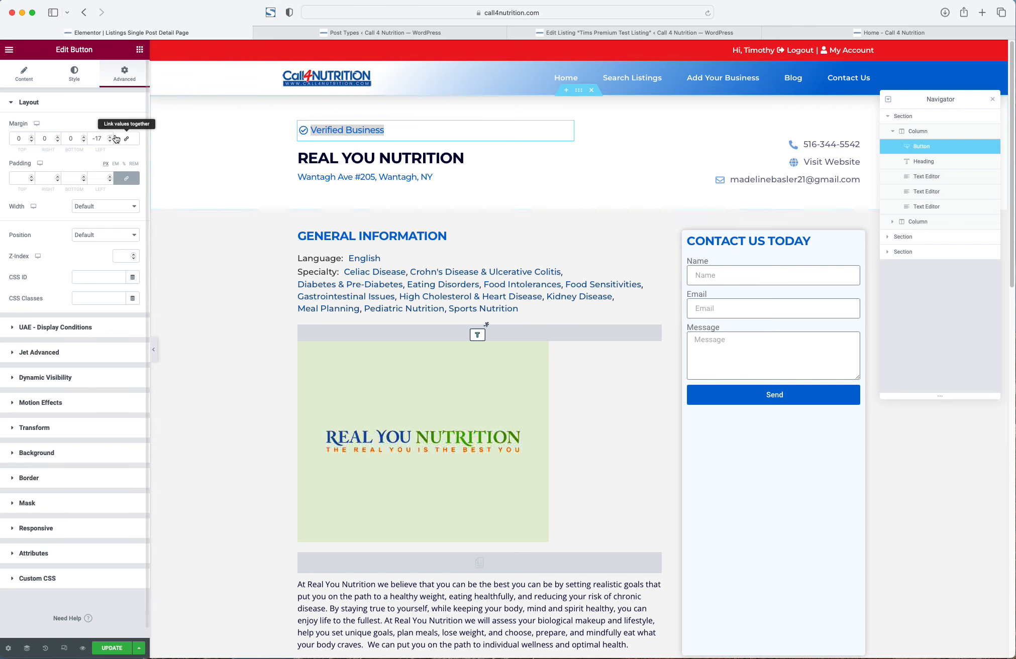
{"action": "left_click", "coordinate": [83, 141]}
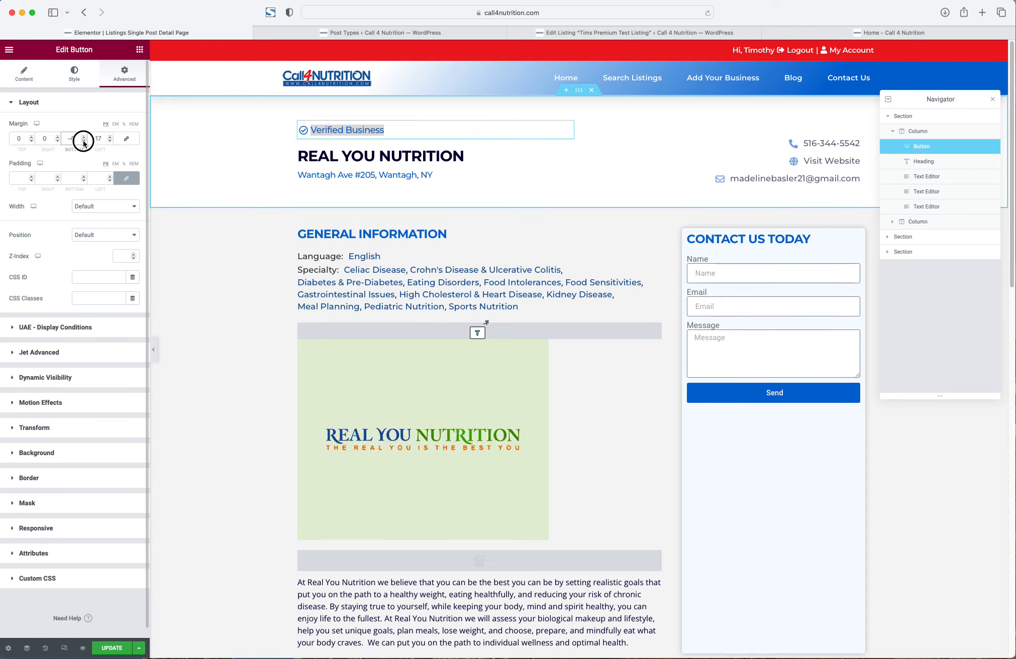
{"action": "left_click", "coordinate": [83, 141]}
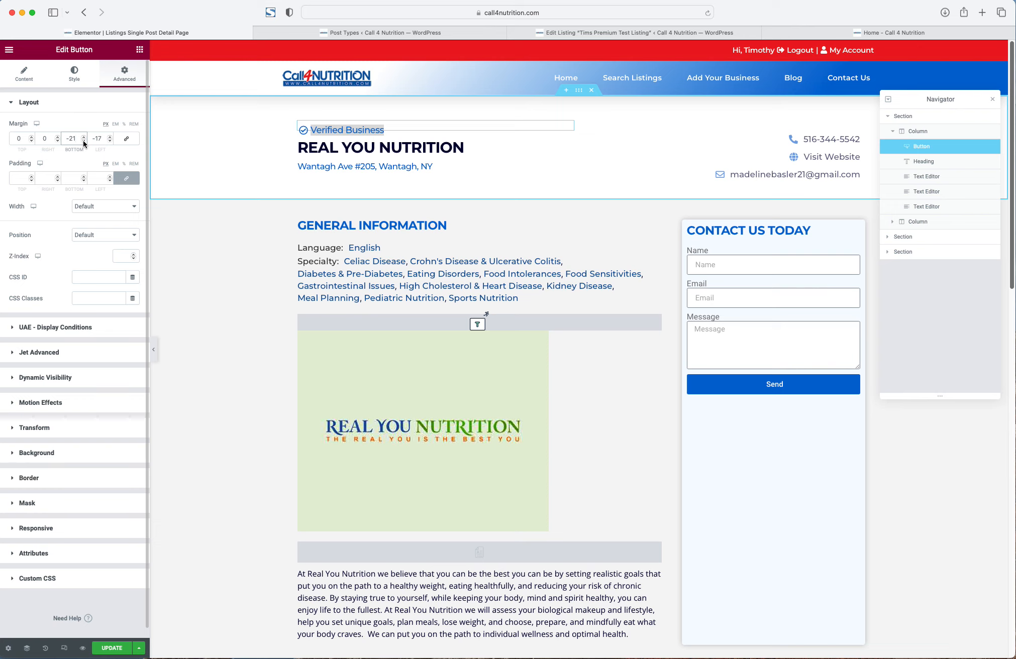
{"action": "left_click", "coordinate": [109, 142]}
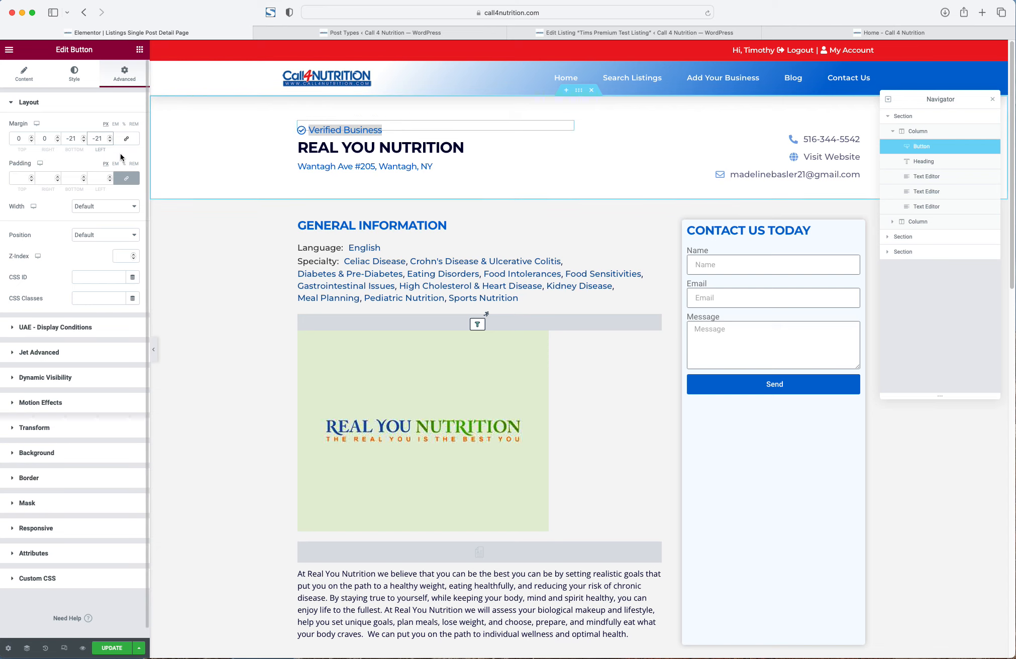
{"action": "left_click", "coordinate": [73, 74]}
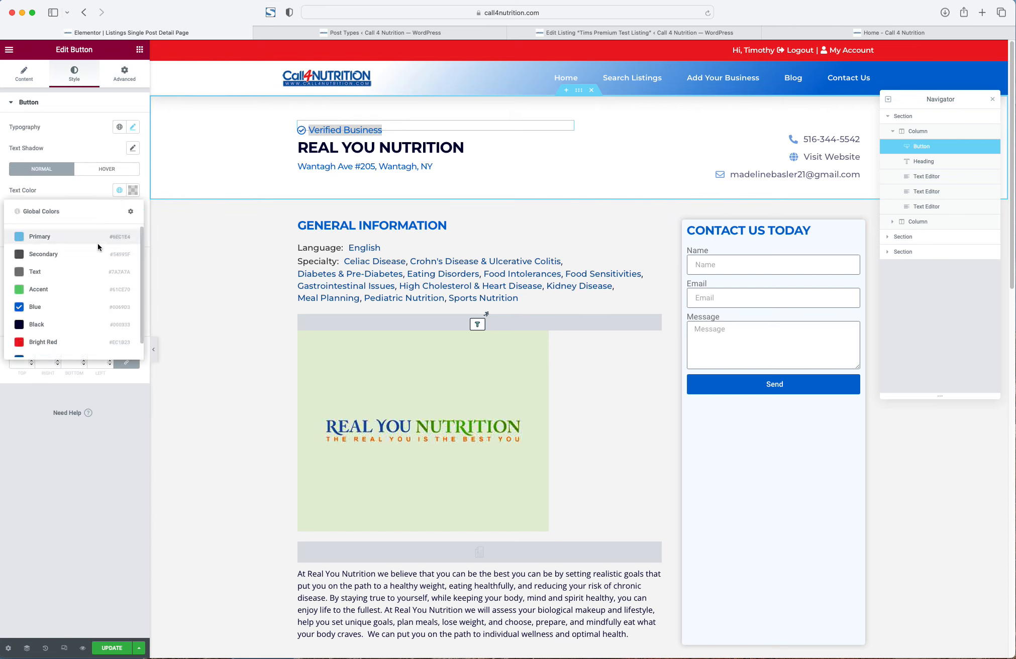
- Try Bright Red for the Verified Business text, revert to global Blue, and update the template
{"action": "left_click", "coordinate": [57, 338]}
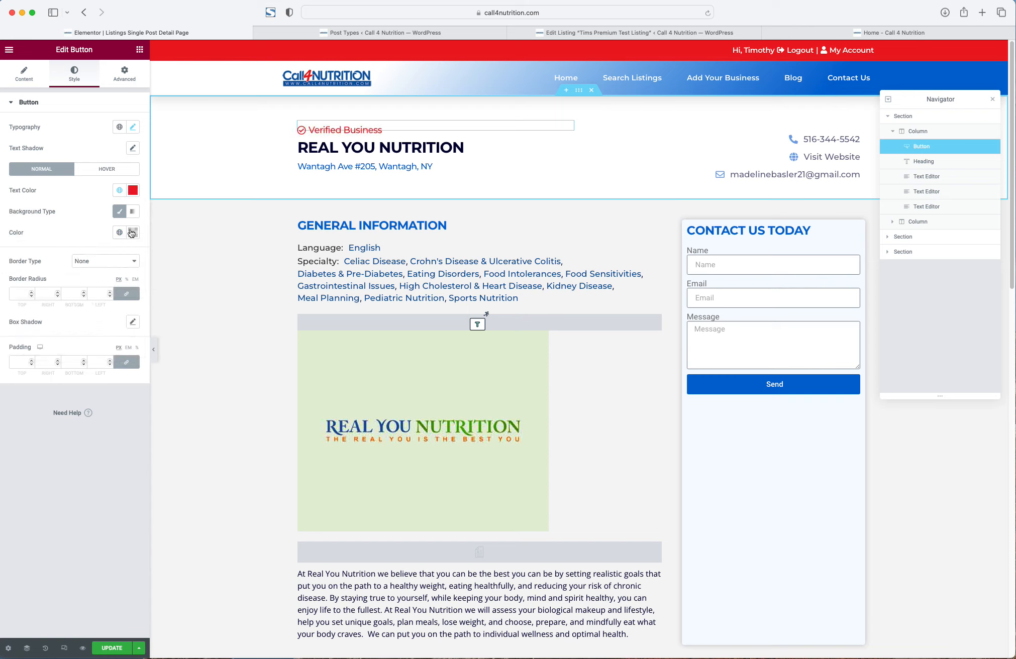
{"action": "left_click", "coordinate": [119, 190]}
{"action": "left_click", "coordinate": [48, 313]}
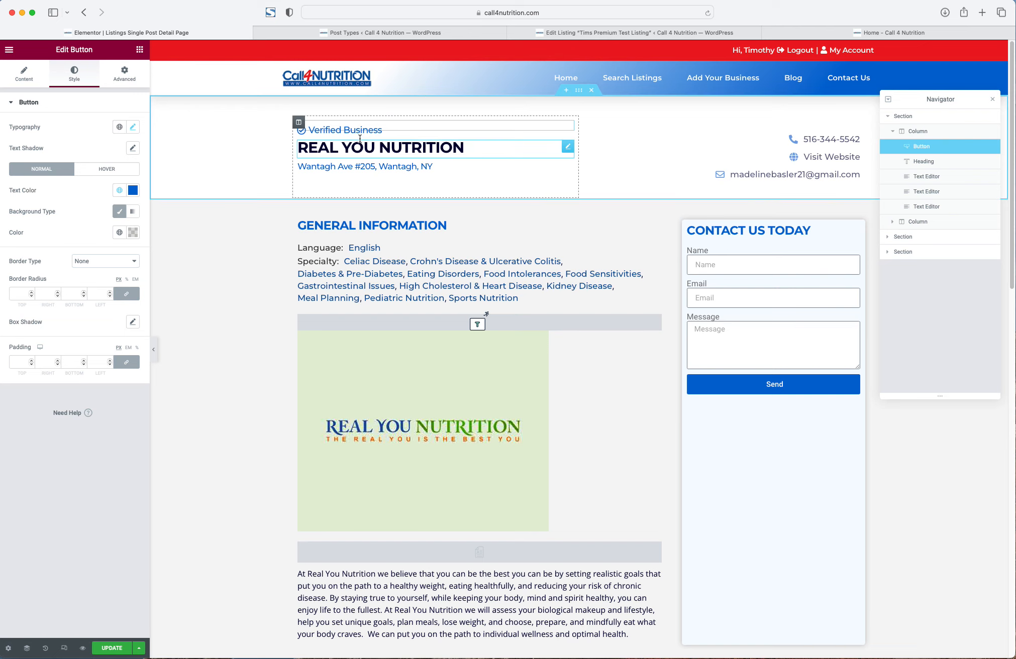
{"action": "left_click", "coordinate": [112, 648]}
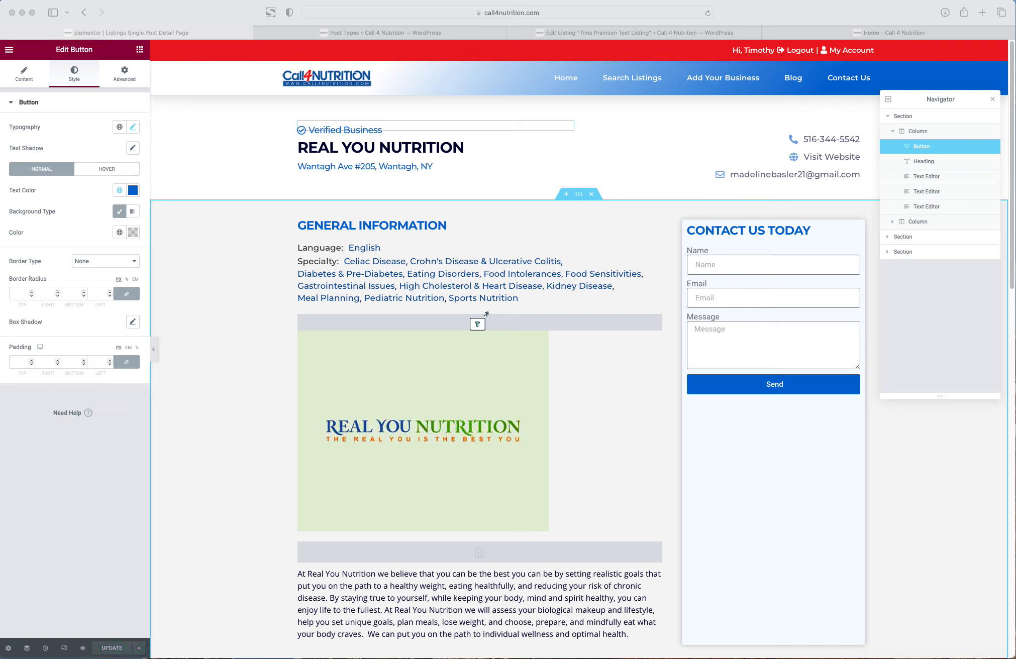
{"action": "left_click", "coordinate": [336, 129]}
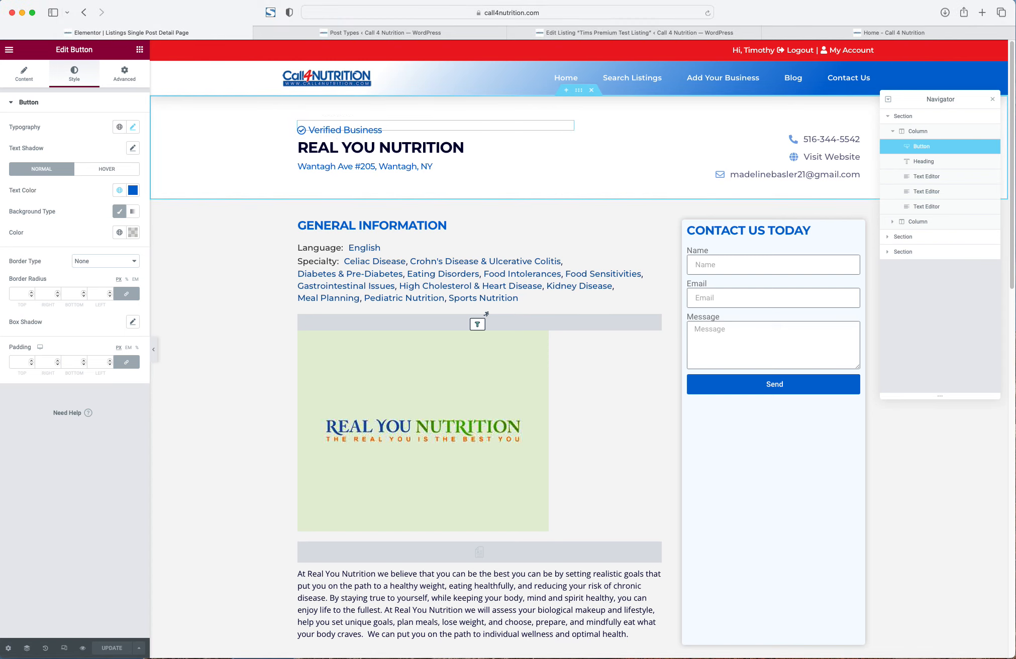
{"action": "key", "text": "super+Tab"}
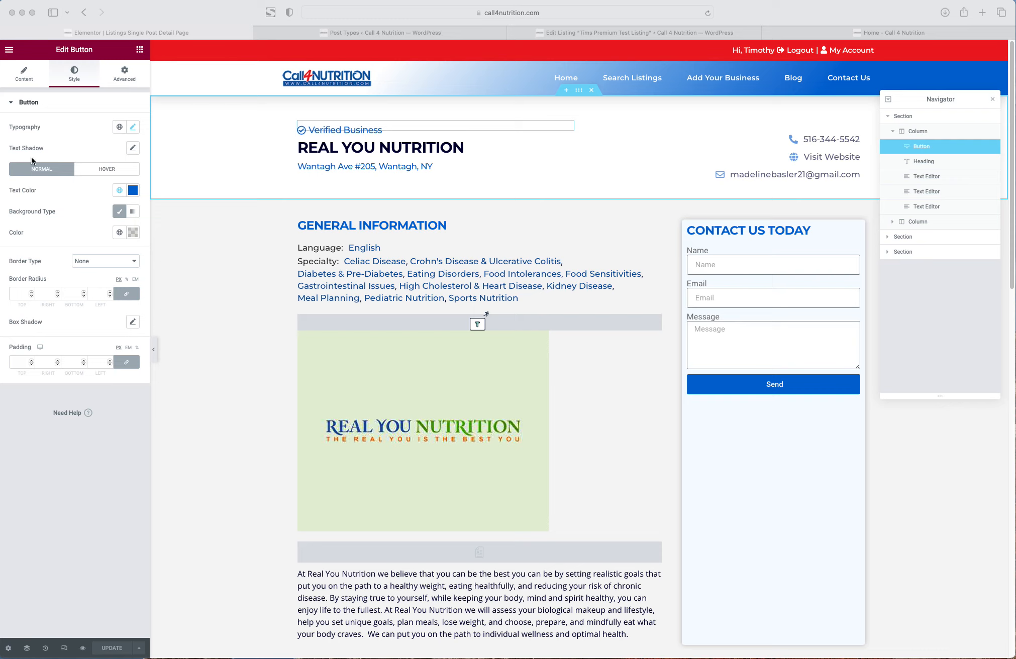
- Enable Dynamic Visibility on the button with an Equal condition
{"action": "right_click", "coordinate": [330, 130]}
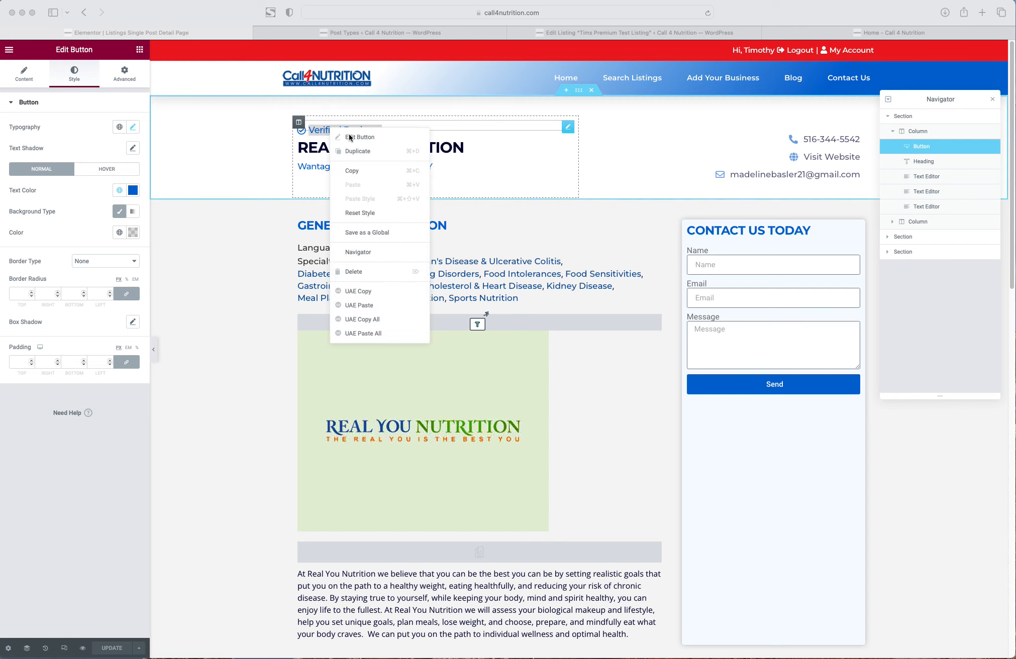
{"action": "left_click", "coordinate": [125, 78]}
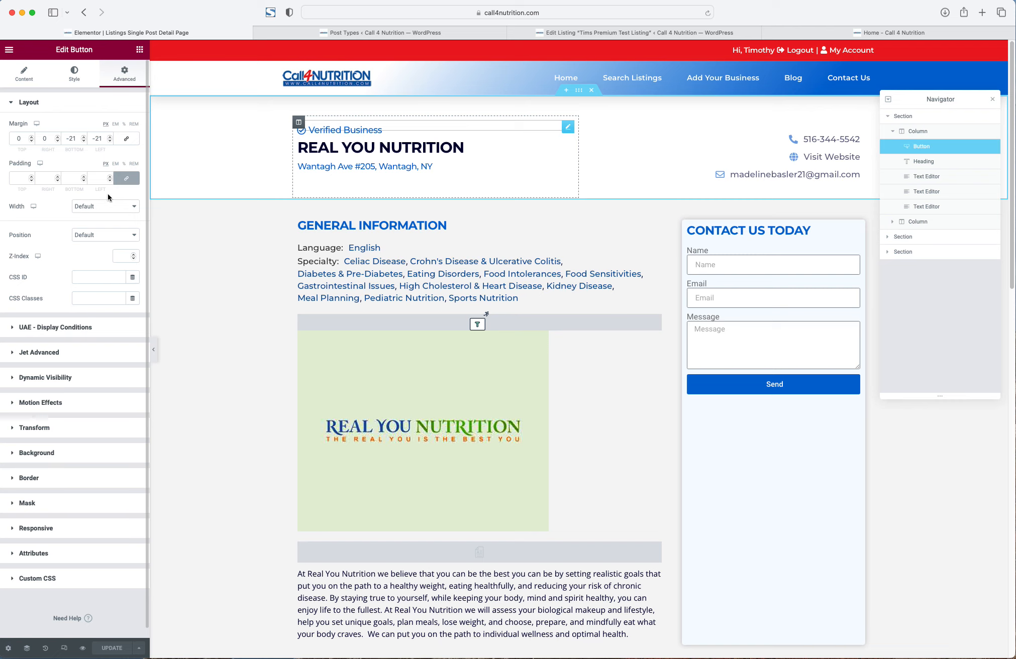
{"action": "left_click", "coordinate": [95, 378]}
{"action": "left_click", "coordinate": [124, 203]}
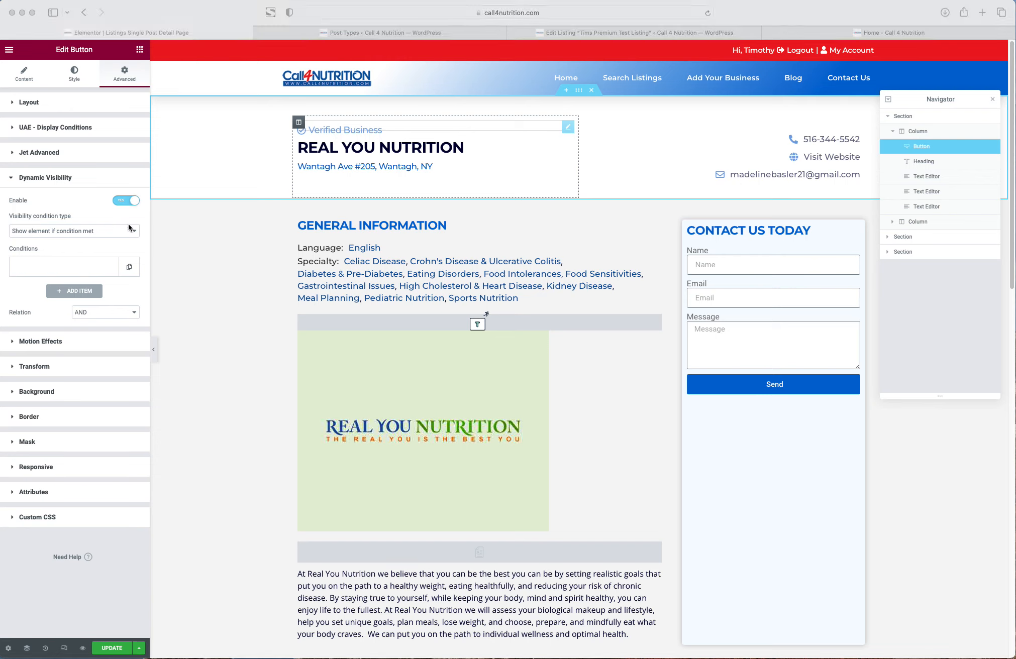
{"action": "left_click", "coordinate": [28, 271]}
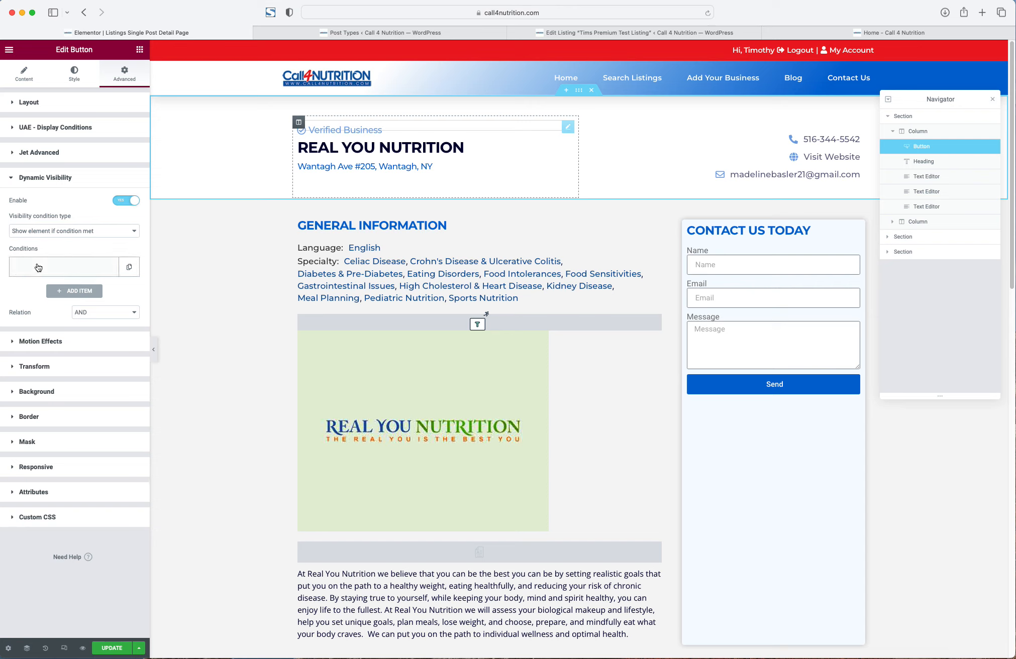
{"action": "left_click", "coordinate": [37, 266]}
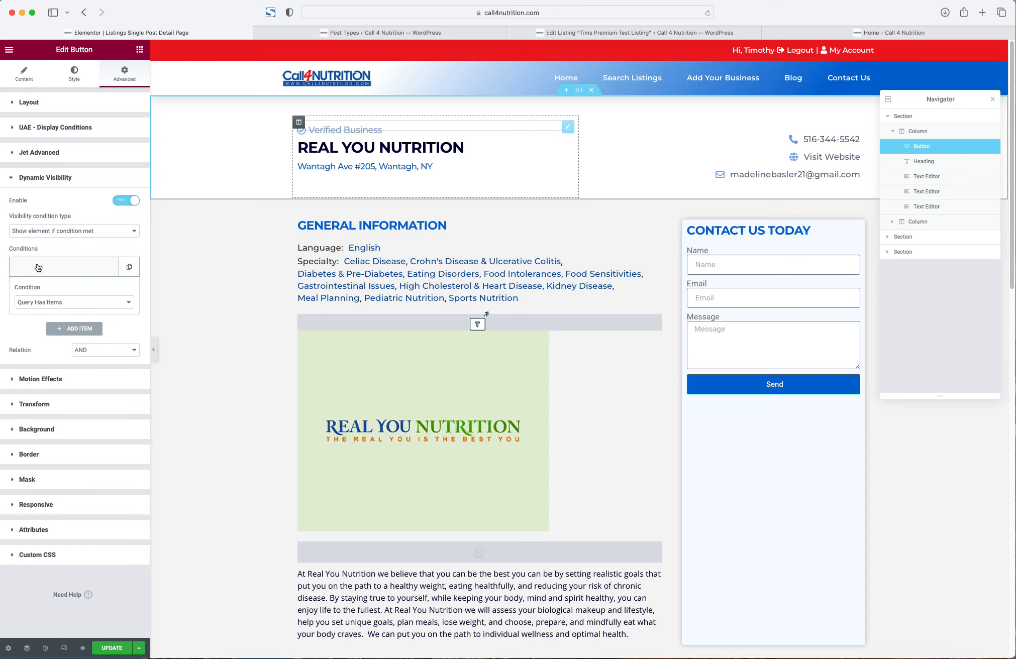
{"action": "left_click", "coordinate": [51, 302]}
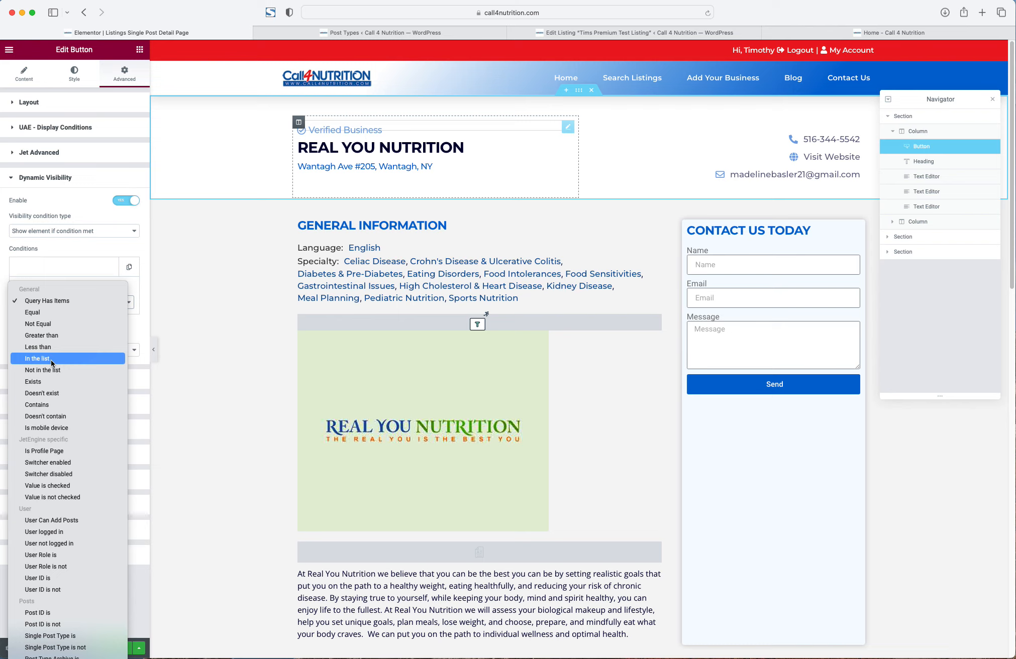
{"action": "left_click", "coordinate": [49, 314]}
- Compare the Custom Field 'Claimed' against the value 'true'
{"action": "left_click", "coordinate": [65, 330]}
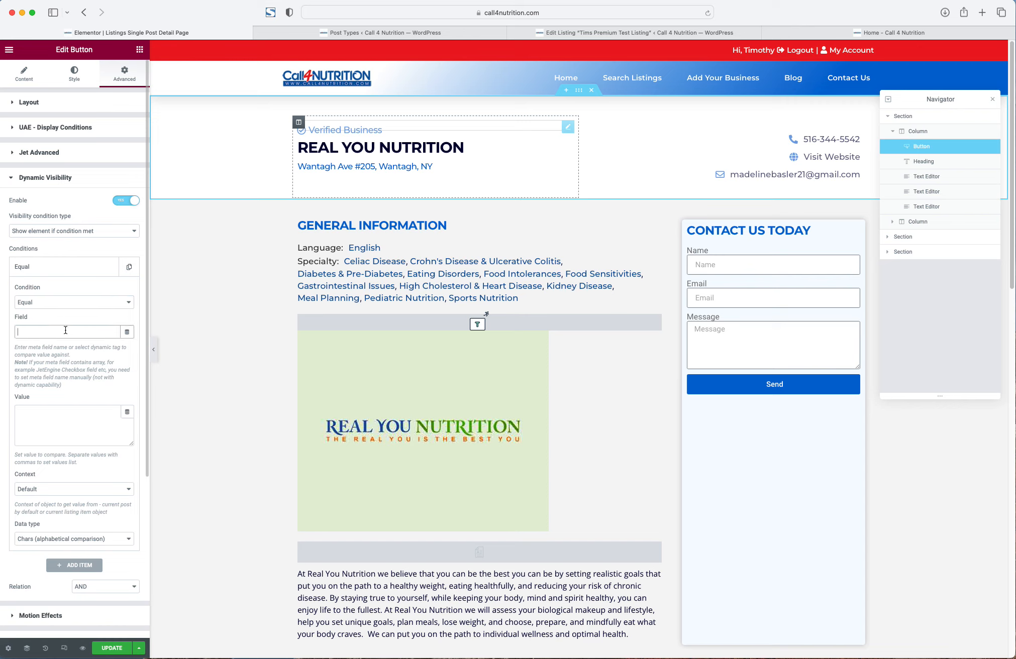
{"action": "left_click", "coordinate": [126, 331]}
{"action": "scroll", "coordinate": [90, 377], "scroll_direction": "down", "scroll_amount": 8}
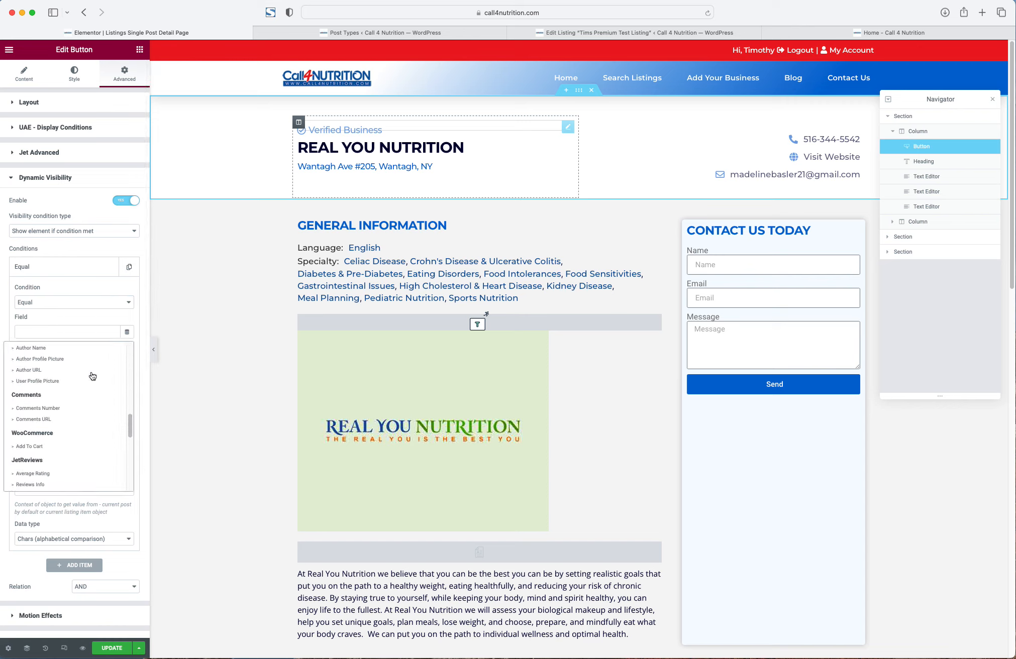
{"action": "scroll", "coordinate": [93, 376], "scroll_direction": "down", "scroll_amount": 3}
{"action": "left_click", "coordinate": [23, 440]}
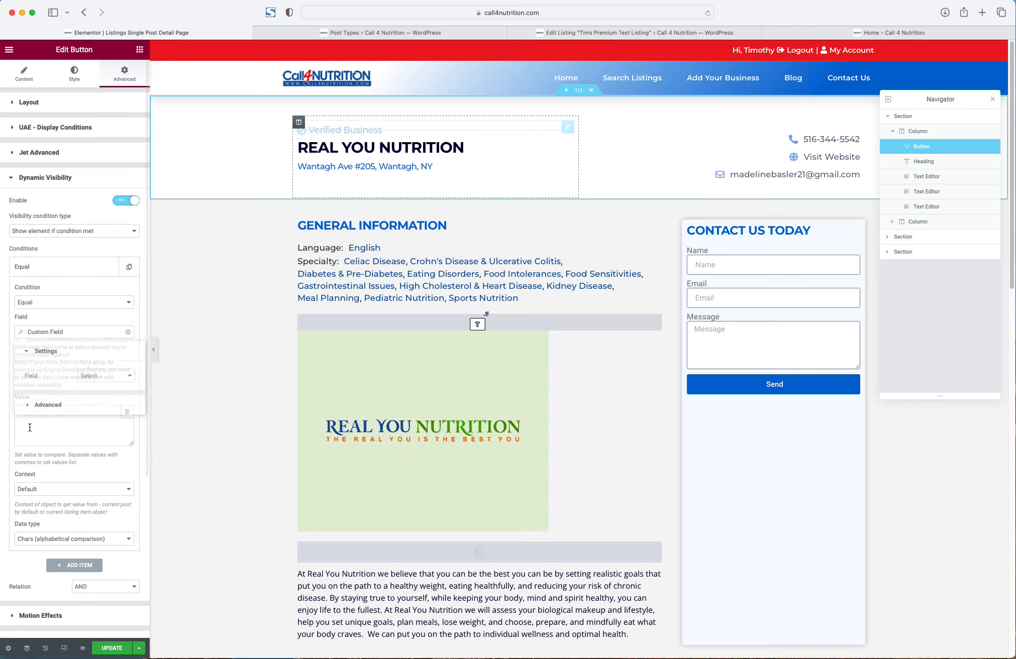
{"action": "left_click", "coordinate": [105, 377]}
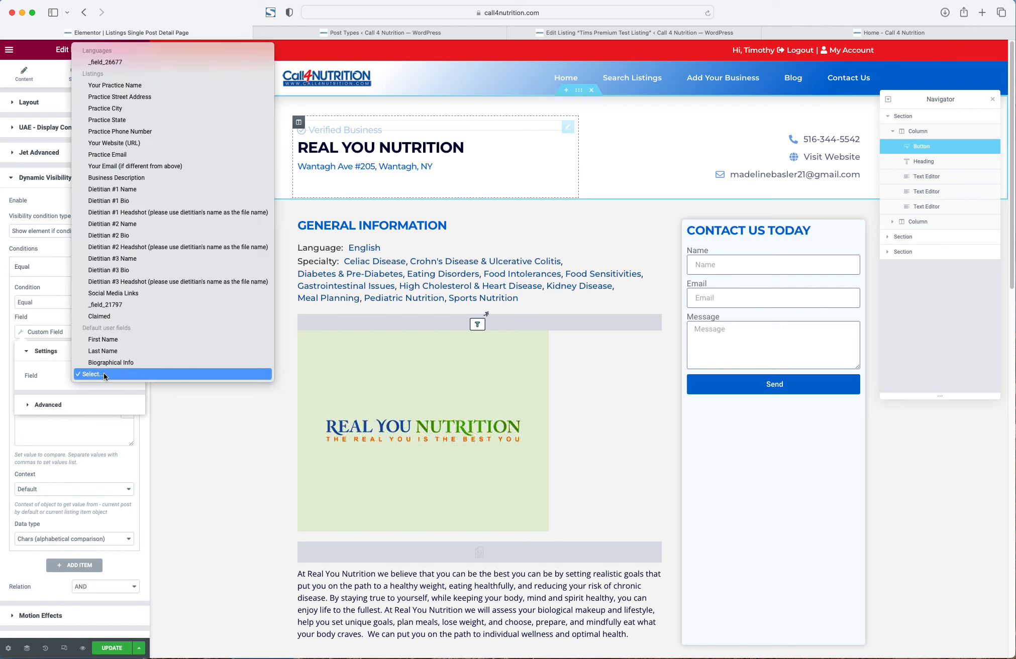
{"action": "left_click", "coordinate": [117, 317]}
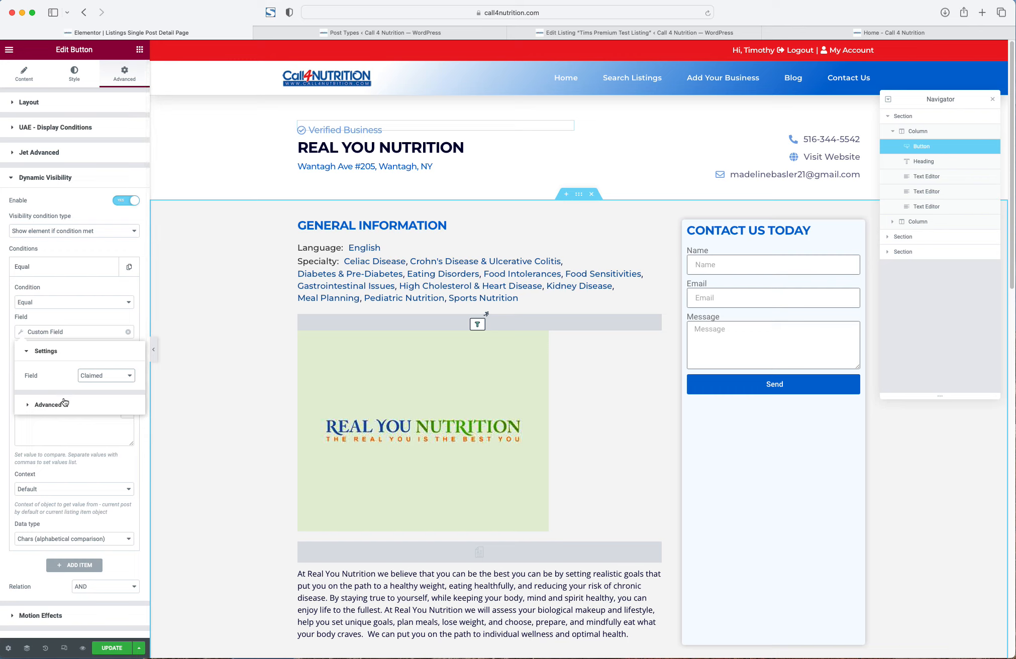
{"action": "left_click", "coordinate": [69, 321]}
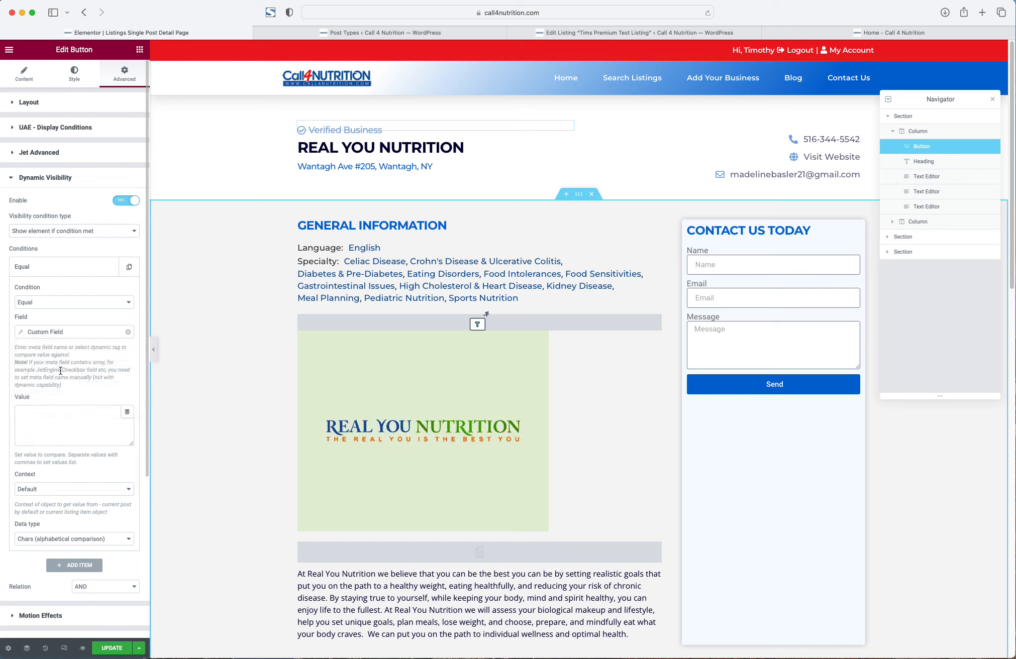
{"action": "left_click", "coordinate": [50, 411]}
{"action": "type", "text": "true"}
- Update the template, open the home page in a new tab, and view Real You Nutrition
{"action": "left_click", "coordinate": [116, 647]}
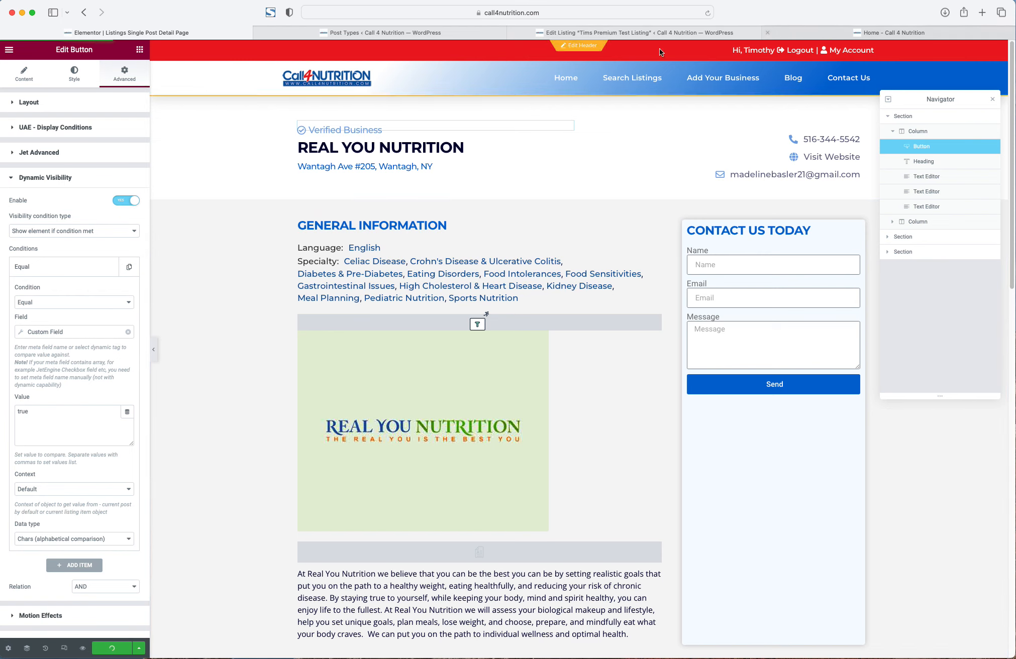
{"action": "right_click", "coordinate": [347, 75]}
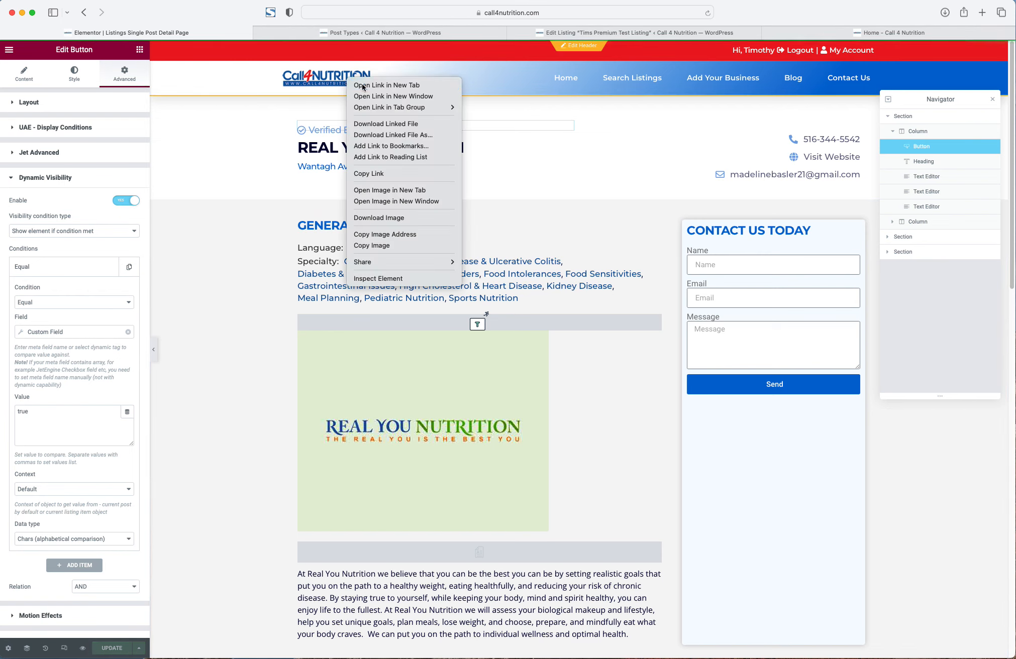
{"action": "left_click", "coordinate": [361, 84]}
{"action": "left_click", "coordinate": [925, 33]}
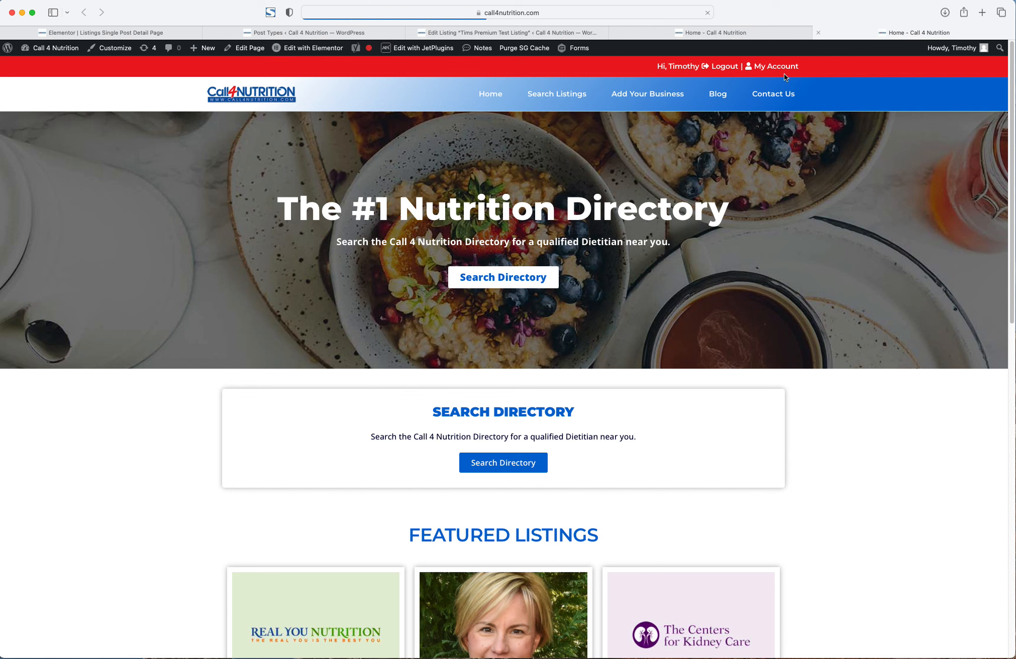
{"action": "scroll", "coordinate": [480, 231], "scroll_direction": "down", "scroll_amount": 6}
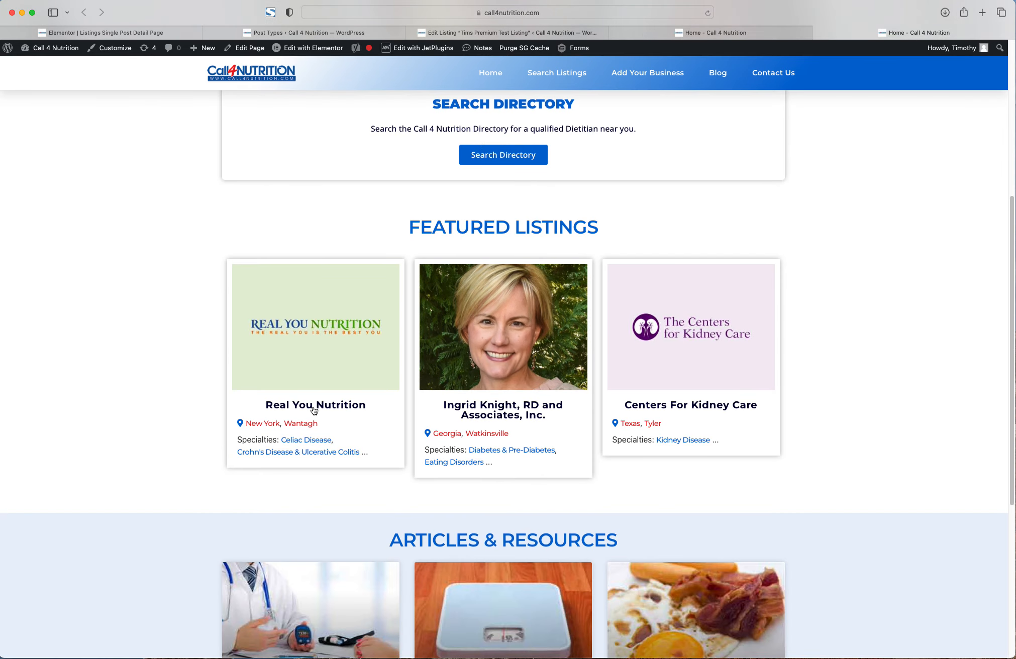
{"action": "left_click", "coordinate": [313, 410]}
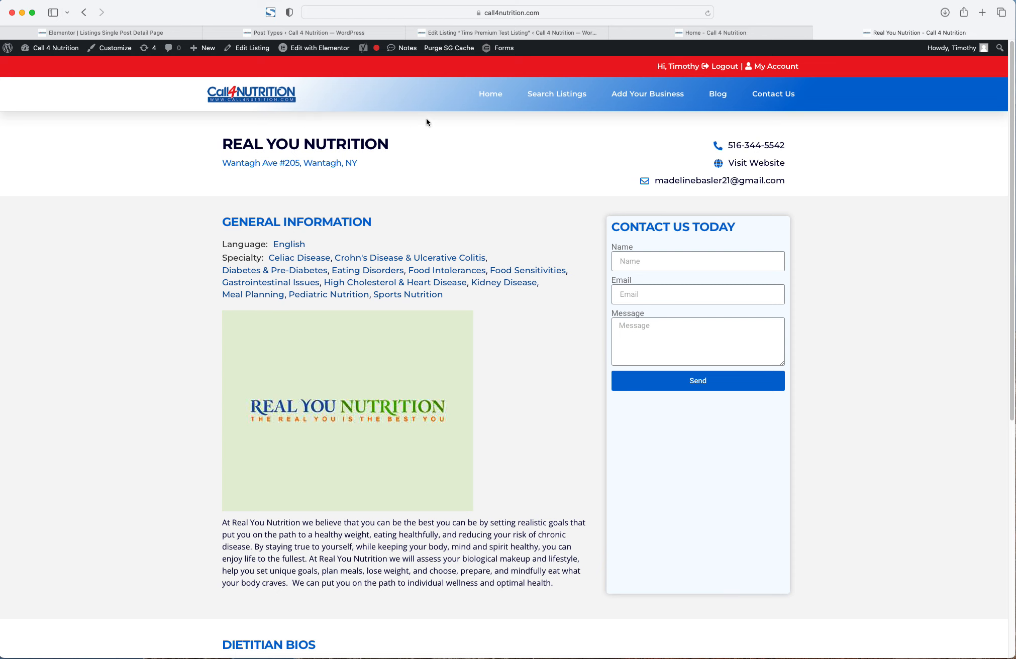
- Mark the test listing as Claimed and save it
{"action": "left_click", "coordinate": [329, 32]}
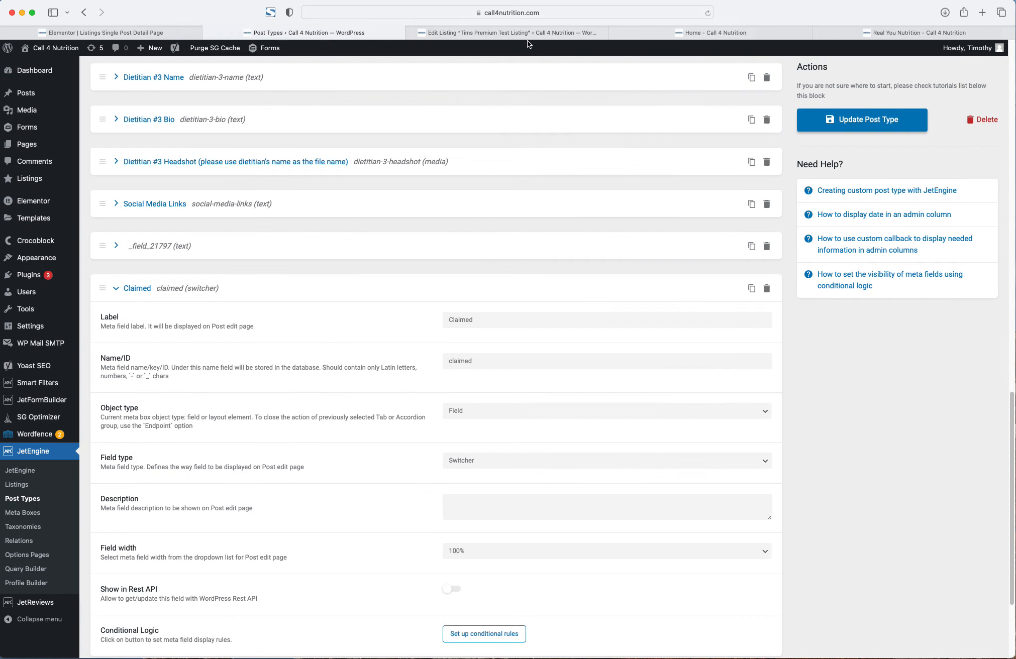
{"action": "left_click", "coordinate": [527, 34]}
{"action": "scroll", "coordinate": [366, 399], "scroll_direction": "down", "scroll_amount": 5}
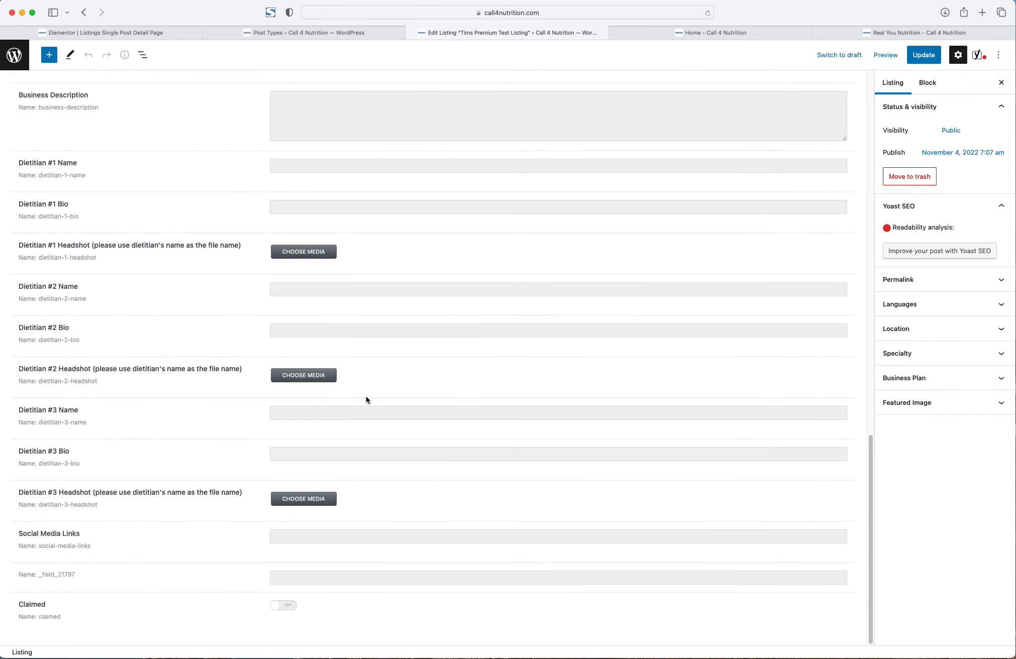
{"action": "left_click", "coordinate": [283, 605]}
{"action": "left_click", "coordinate": [923, 55]}
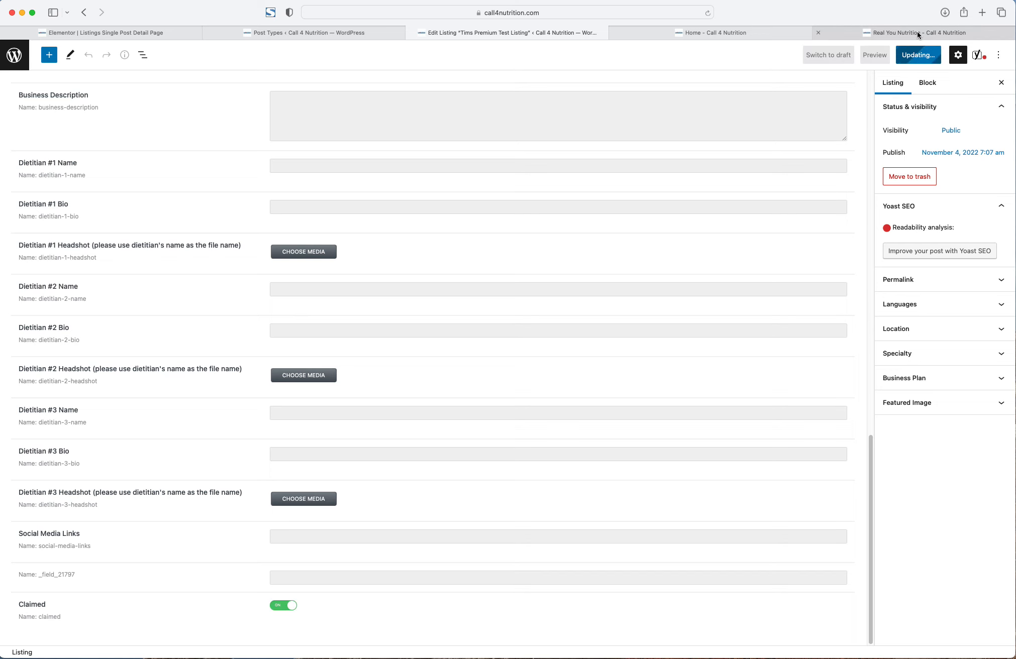
- Check the Real You Nutrition and Tims Premium Test Listing pages, then return to the Elementor editor
{"action": "left_click", "coordinate": [917, 33]}
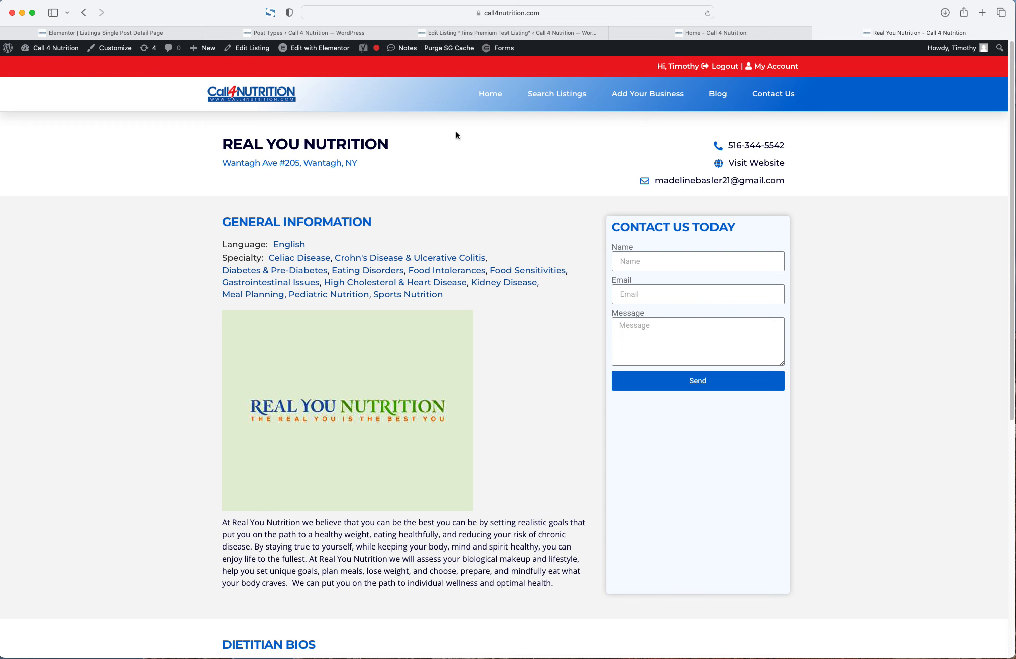
{"action": "left_click", "coordinate": [584, 92]}
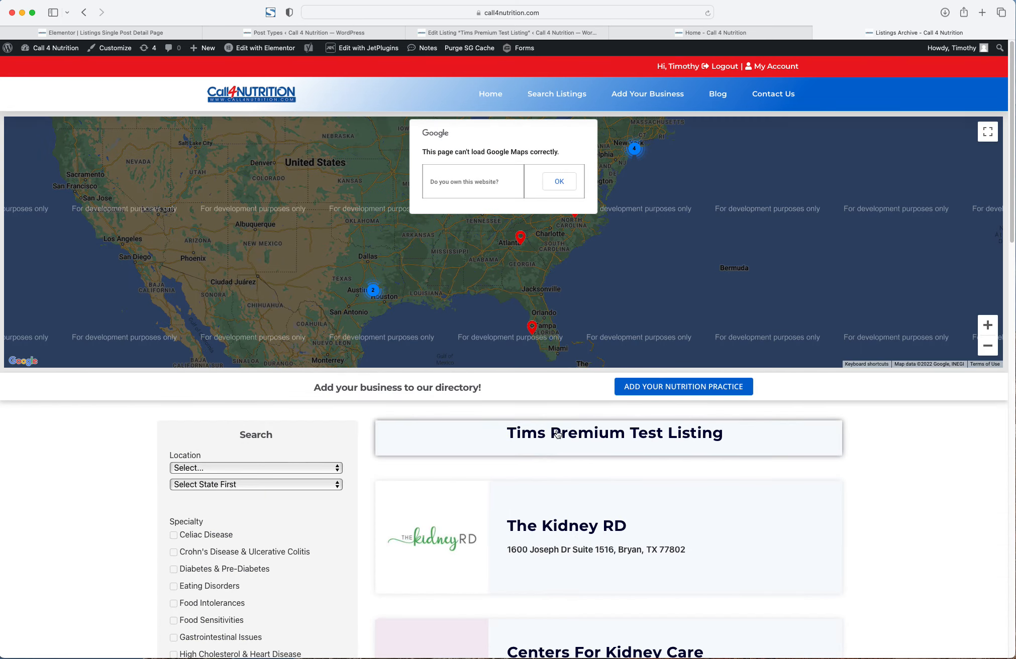
{"action": "left_click", "coordinate": [558, 433]}
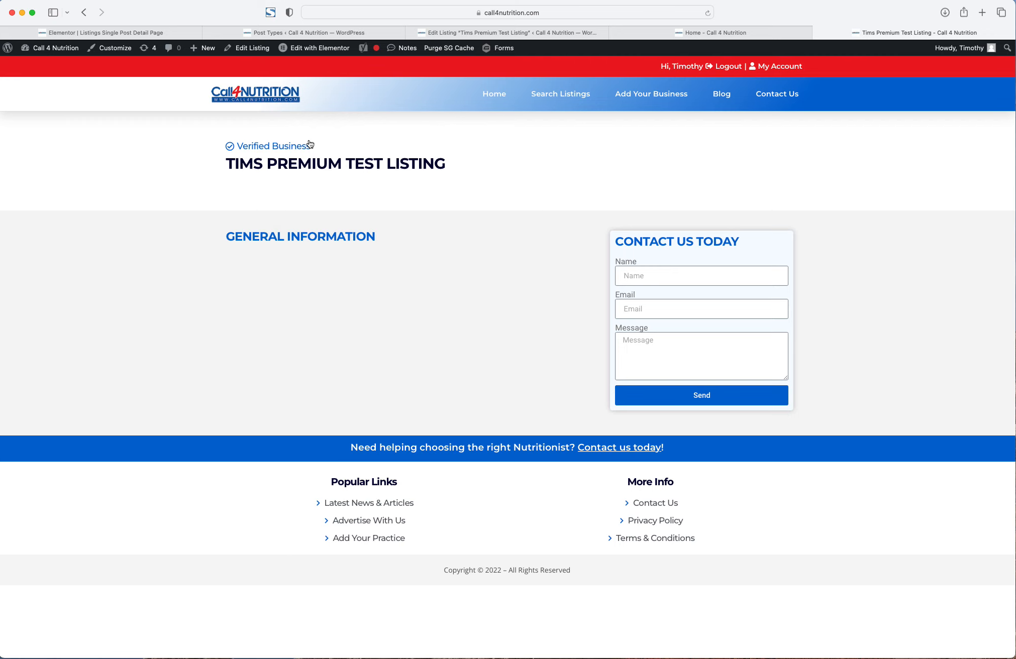
{"action": "left_click", "coordinate": [517, 34]}
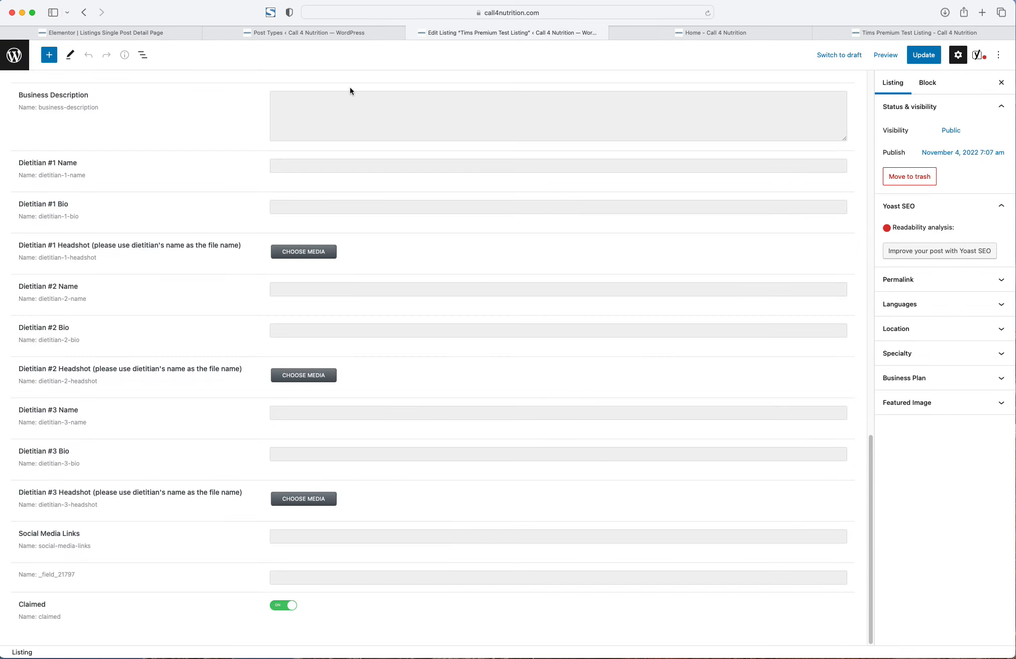
{"action": "left_click", "coordinate": [311, 35]}
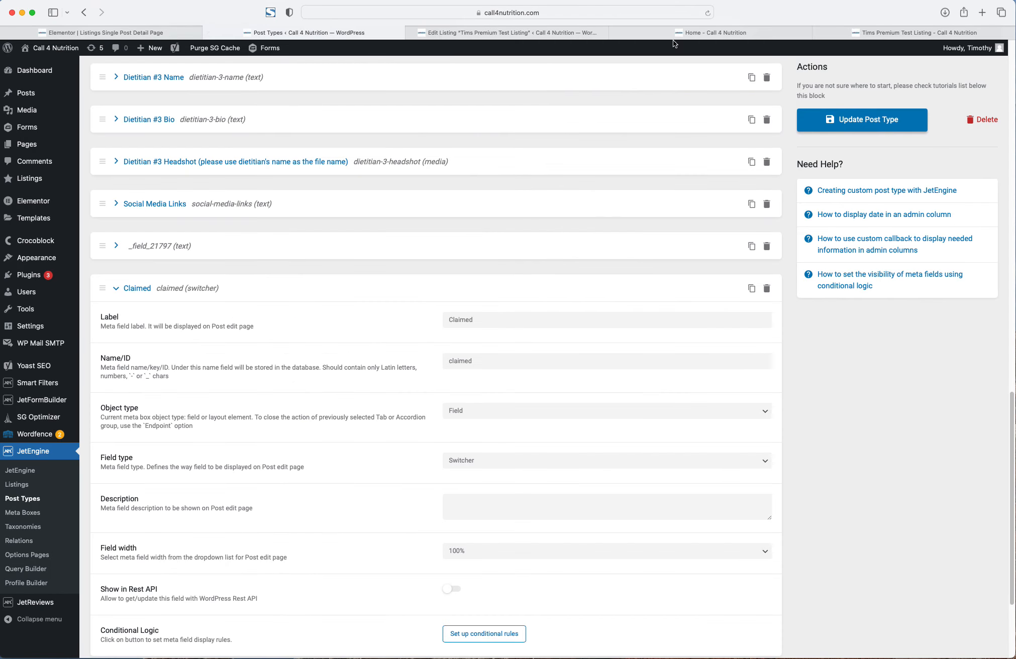
{"action": "left_click", "coordinate": [693, 34]}
{"action": "left_click", "coordinate": [573, 30]}
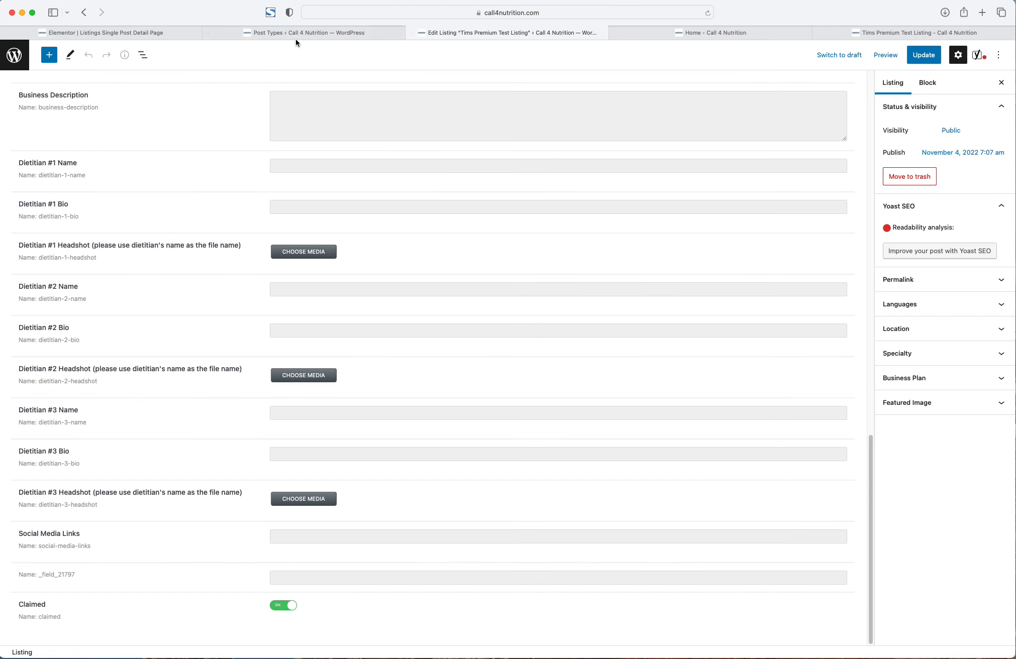
{"action": "left_click", "coordinate": [166, 31]}
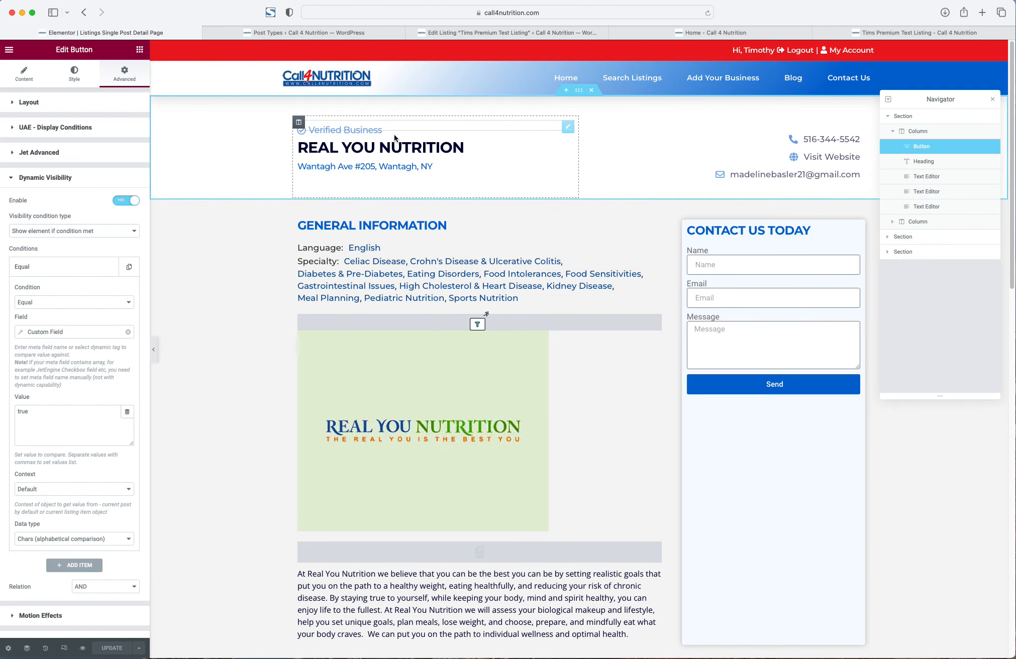
- Duplicate the Verified Business button and relabel the copy 'Claim This Business'
{"action": "right_click", "coordinate": [356, 131]}
{"action": "left_click", "coordinate": [377, 151]}
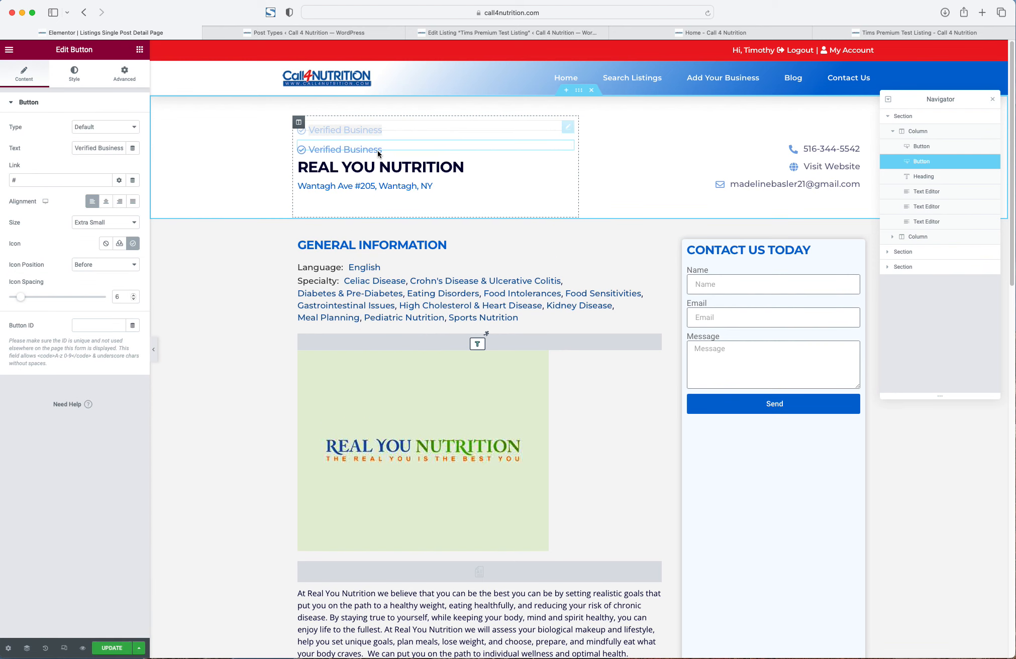
{"action": "right_click", "coordinate": [322, 152]}
{"action": "triple_click", "coordinate": [332, 149]}
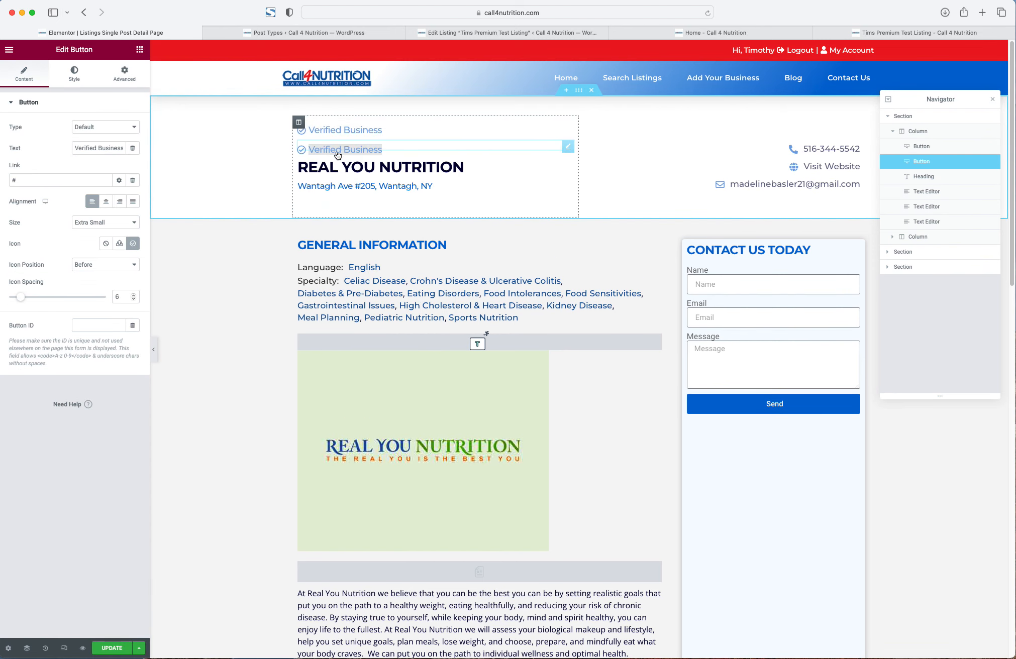
{"action": "triple_click", "coordinate": [94, 147]}
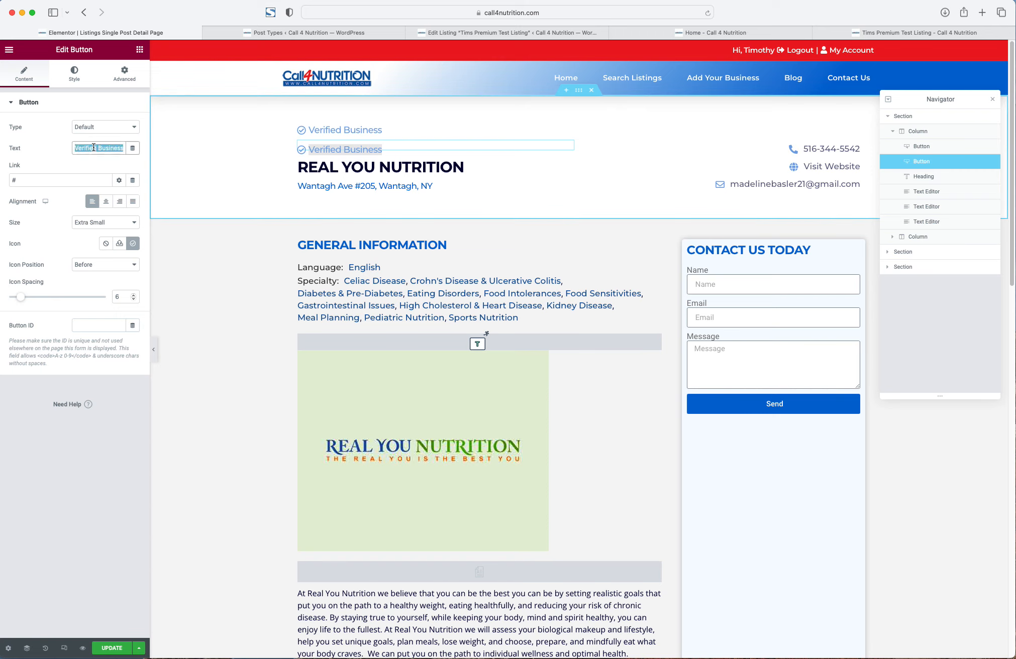
{"action": "type", "text": "Claim T"}
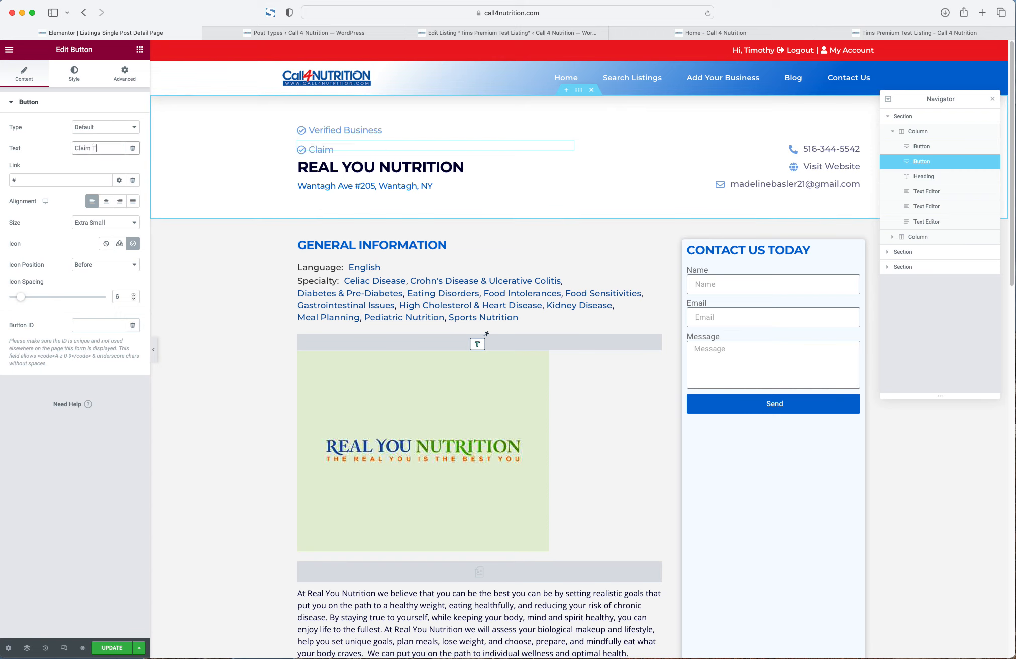
{"action": "type", "text": "his Business"}
{"action": "triple_click", "coordinate": [37, 177]}
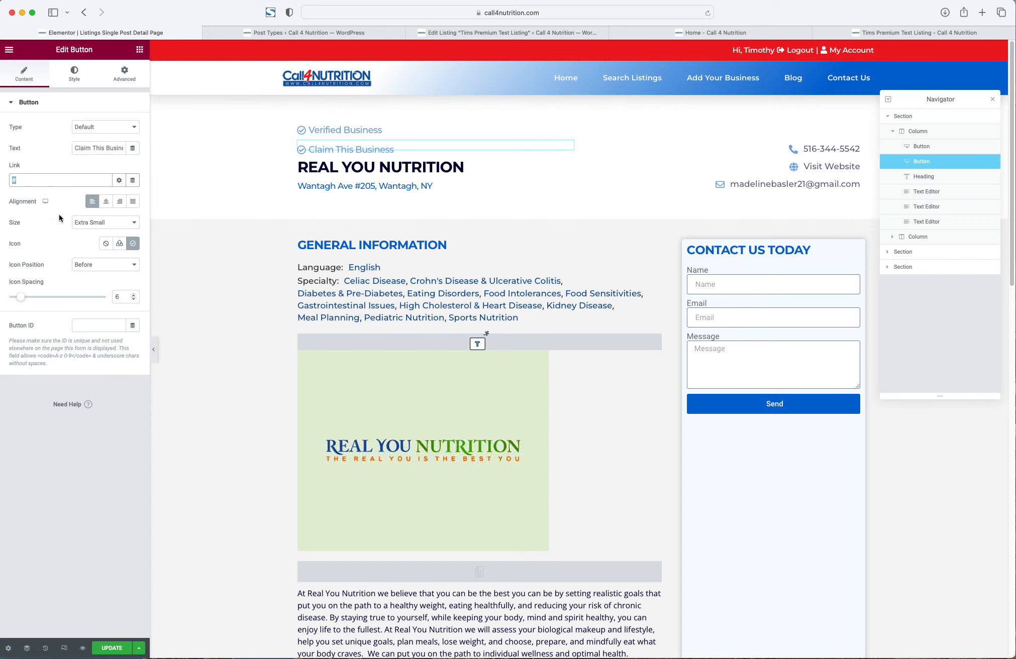
- Set the Claim This Business button's hover text colour to the global Black
{"action": "left_click", "coordinate": [74, 73]}
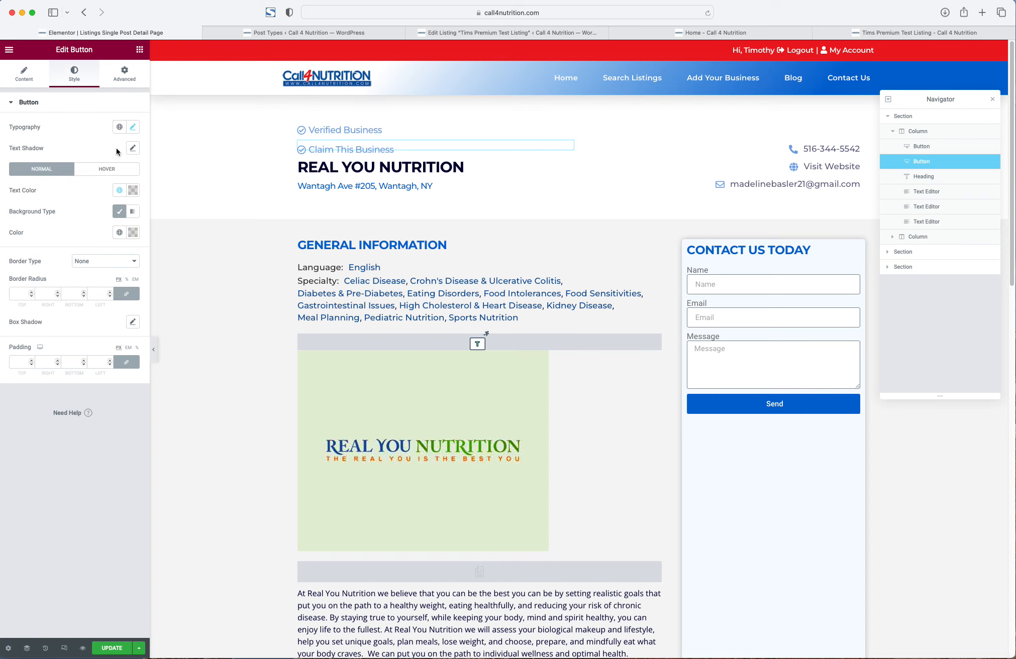
{"action": "left_click", "coordinate": [112, 169]}
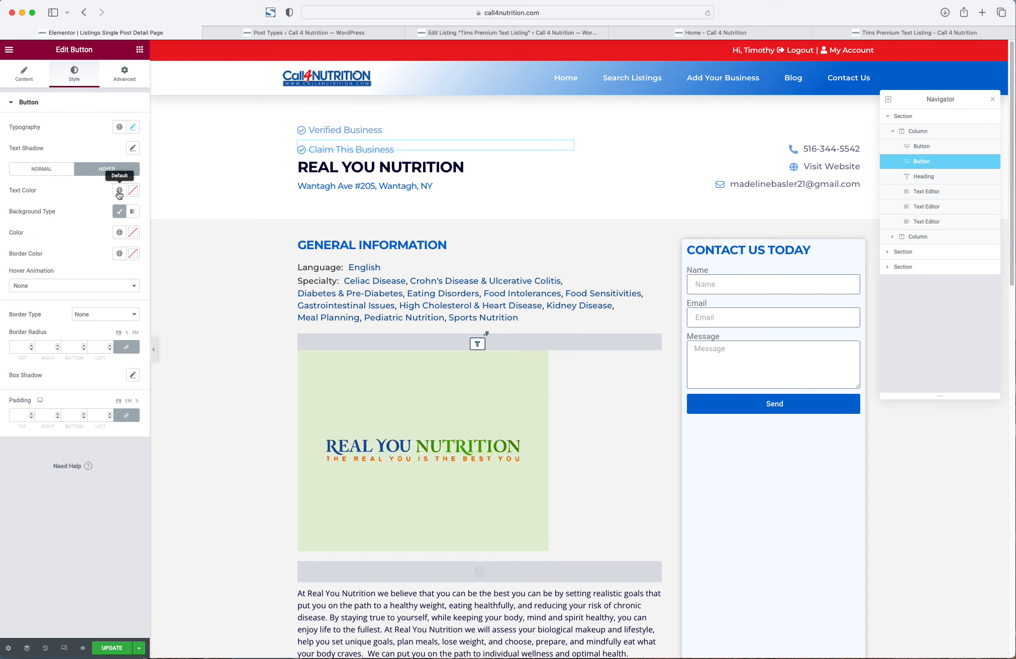
{"action": "left_click", "coordinate": [119, 192]}
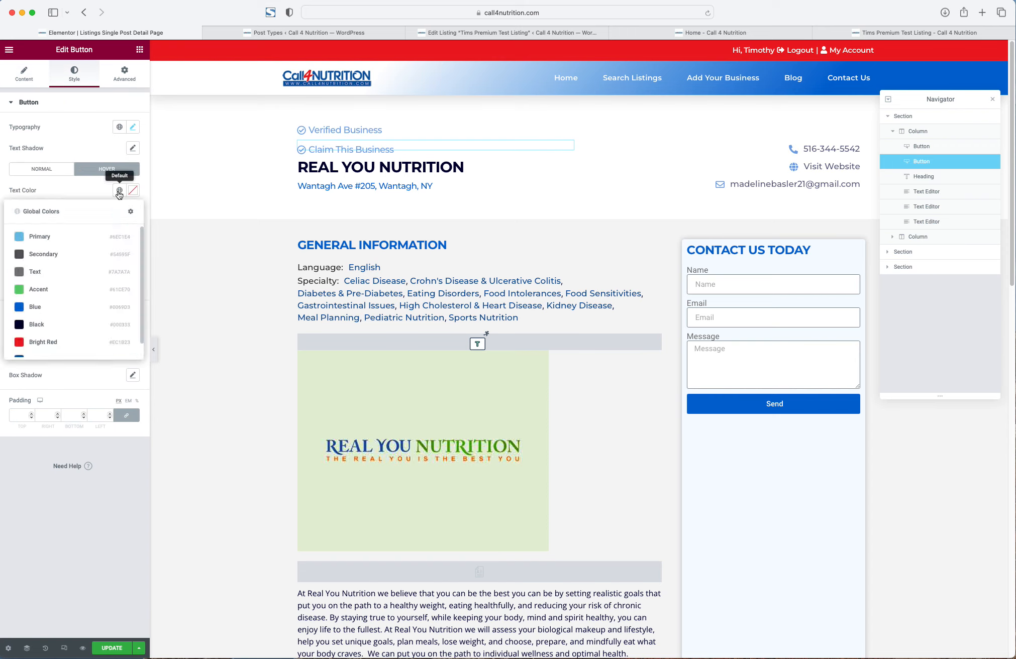
{"action": "left_click", "coordinate": [37, 325]}
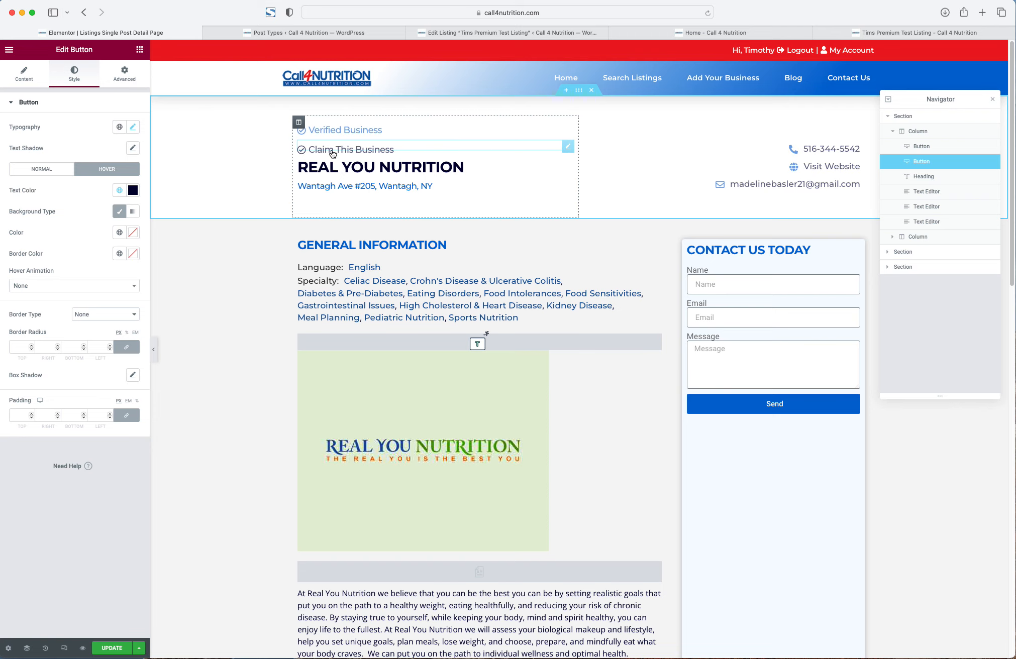
{"action": "left_click", "coordinate": [31, 81]}
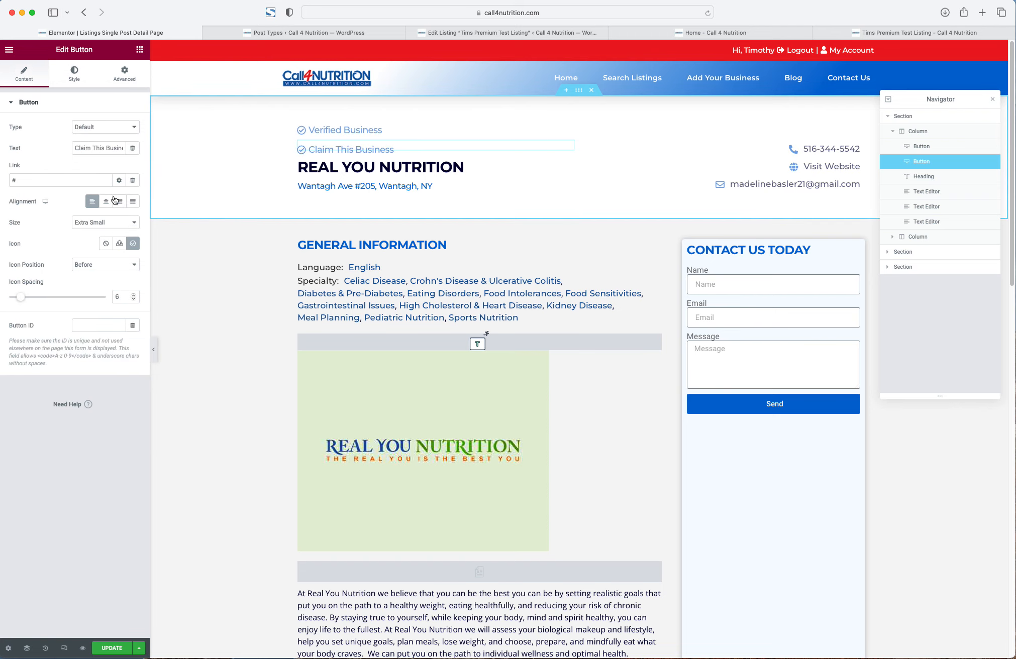
- Give the button the circled right-arrow icon, found by searching 'arrow'
{"action": "left_click", "coordinate": [133, 244]}
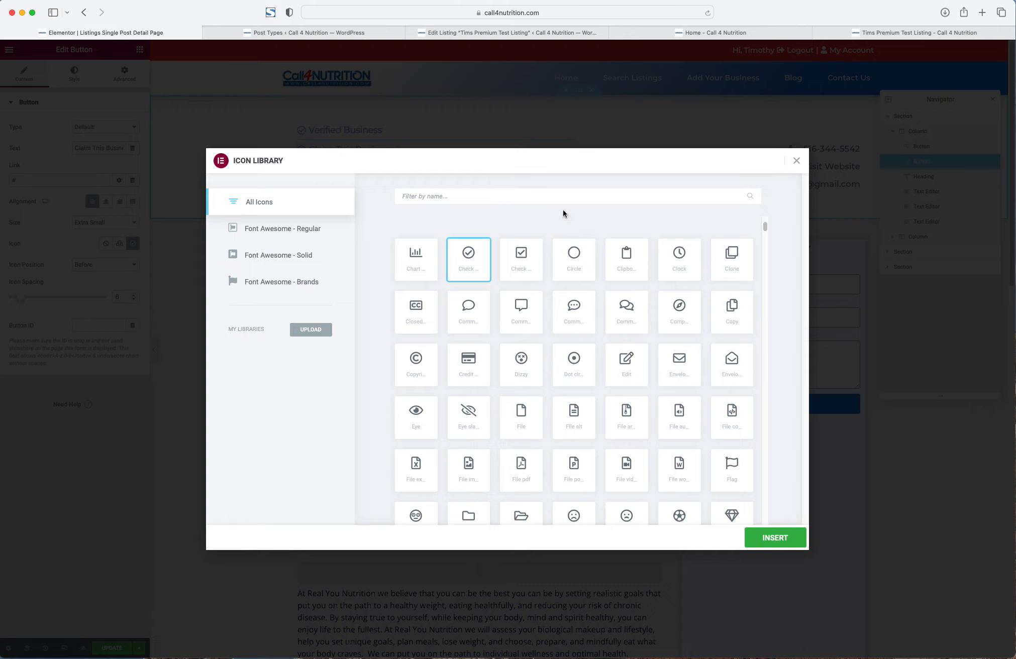
{"action": "left_click", "coordinate": [564, 196]}
{"action": "type", "text": "arrow"}
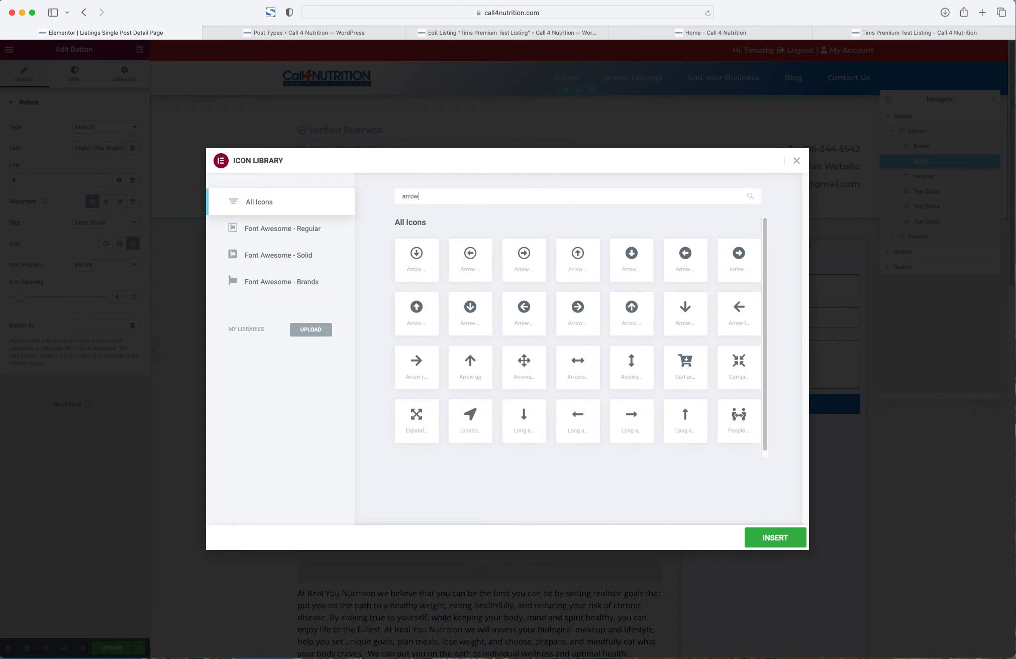
{"action": "left_click", "coordinate": [515, 257]}
{"action": "left_click", "coordinate": [759, 541]}
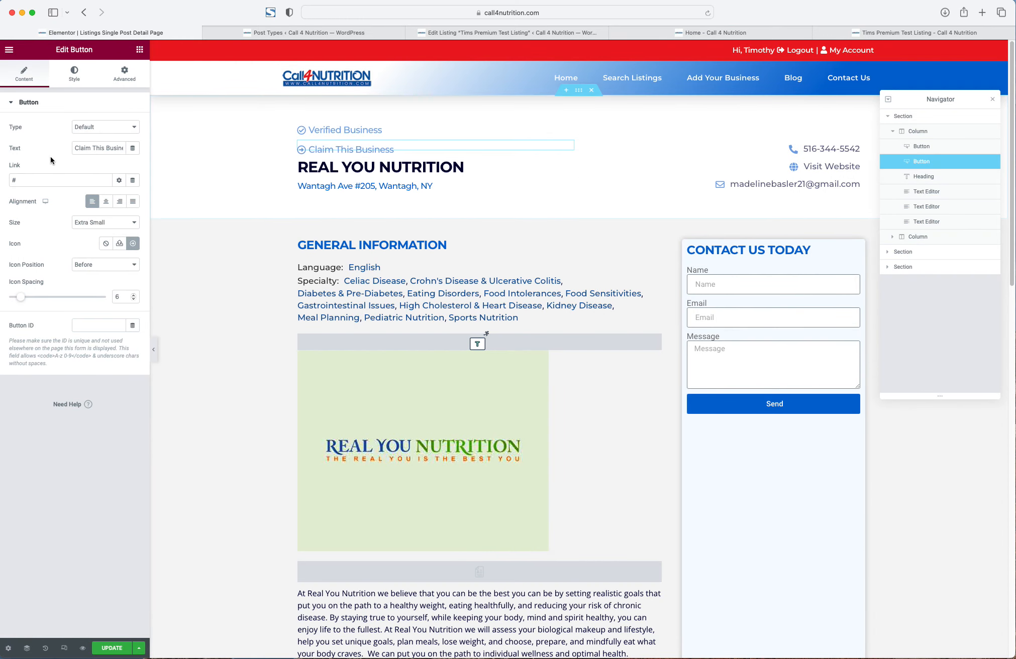
- Change the Dynamic Visibility condition value to 'false' and update the template
{"action": "left_click", "coordinate": [124, 74]}
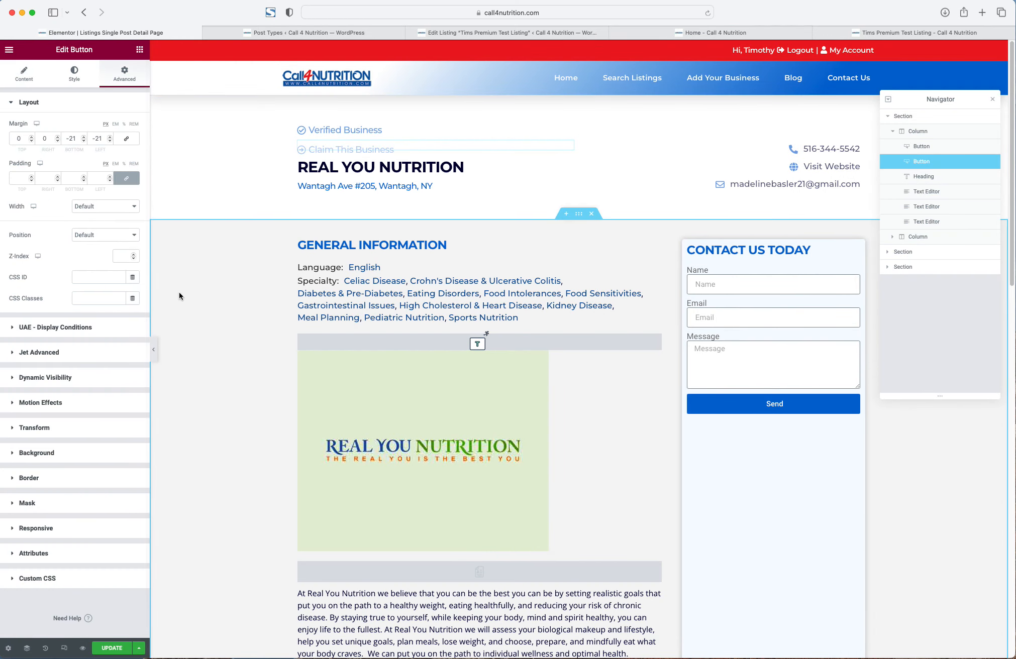
{"action": "left_click", "coordinate": [90, 376]}
{"action": "left_click", "coordinate": [80, 268]}
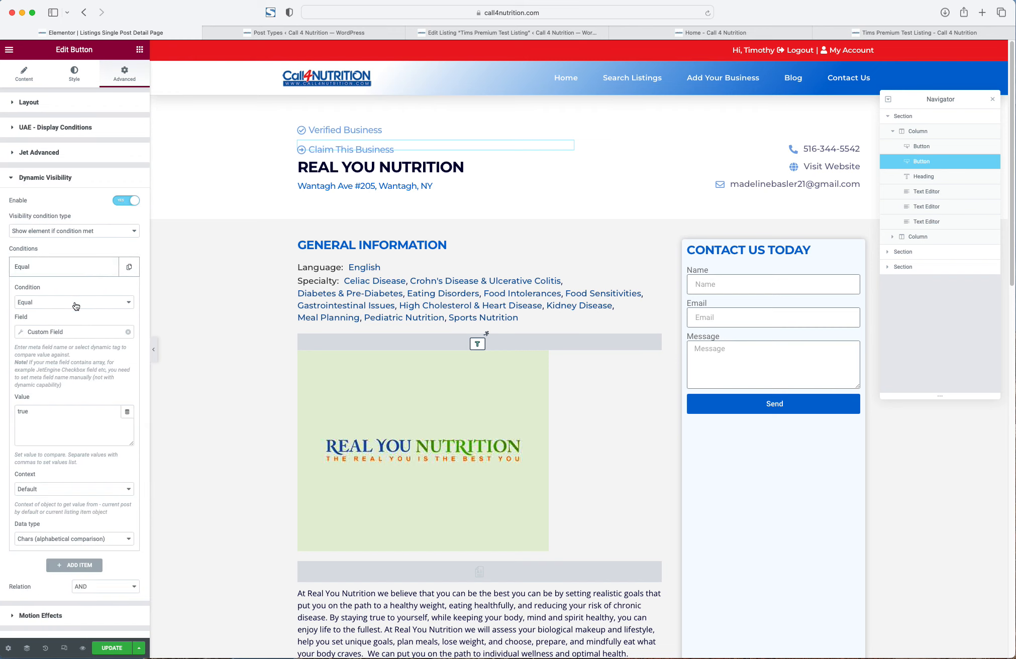
{"action": "left_click", "coordinate": [56, 417]}
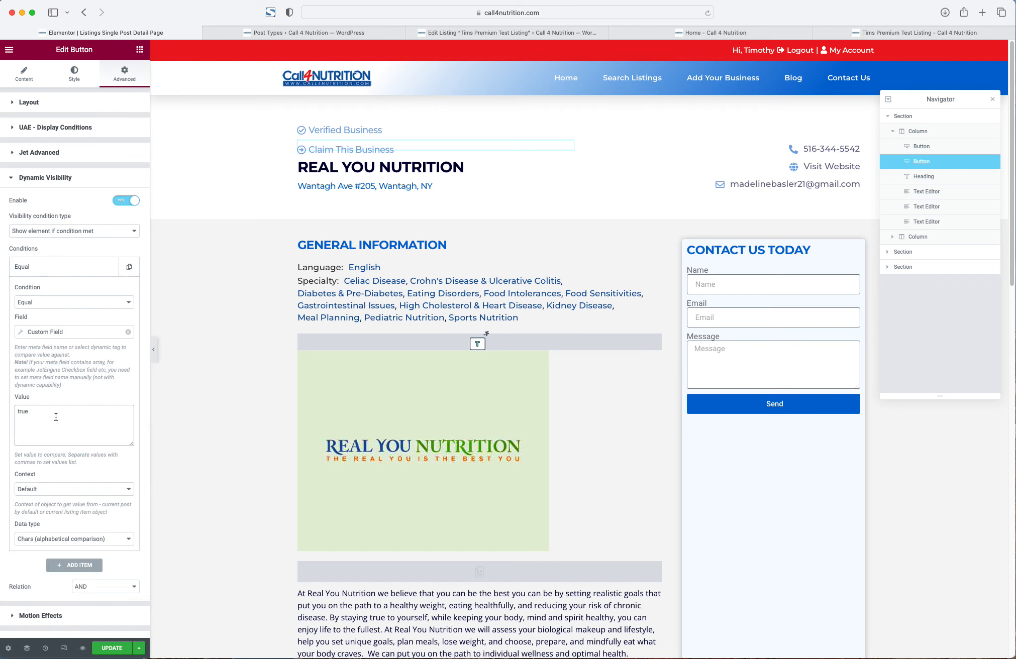
{"action": "double_click", "coordinate": [23, 412]}
{"action": "type", "text": "false"}
{"action": "left_click", "coordinate": [111, 647]}
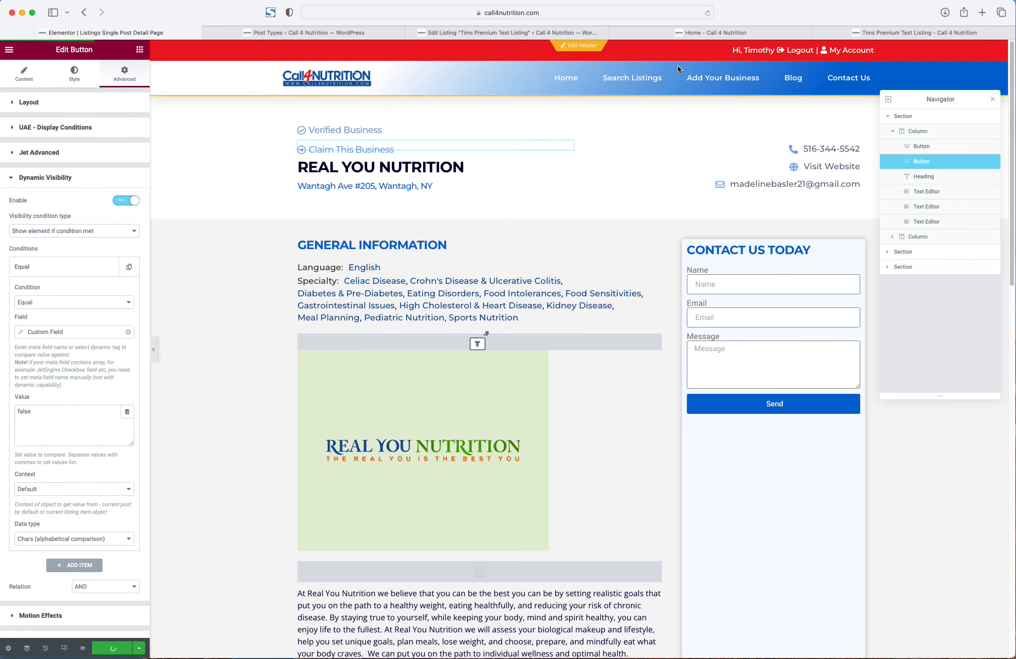
{"action": "left_click", "coordinate": [713, 34]}
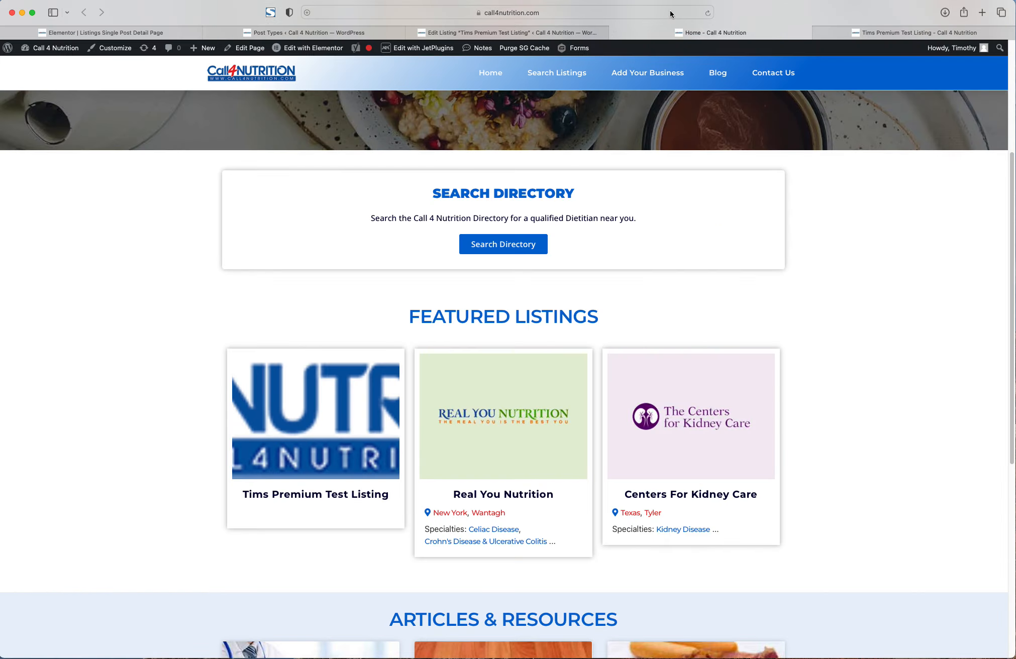
- Reload the homepage and Tims Premium Test Listing, view another listing, then return to the listing editor
{"action": "left_click", "coordinate": [670, 11]}
{"action": "key", "text": "Return"}
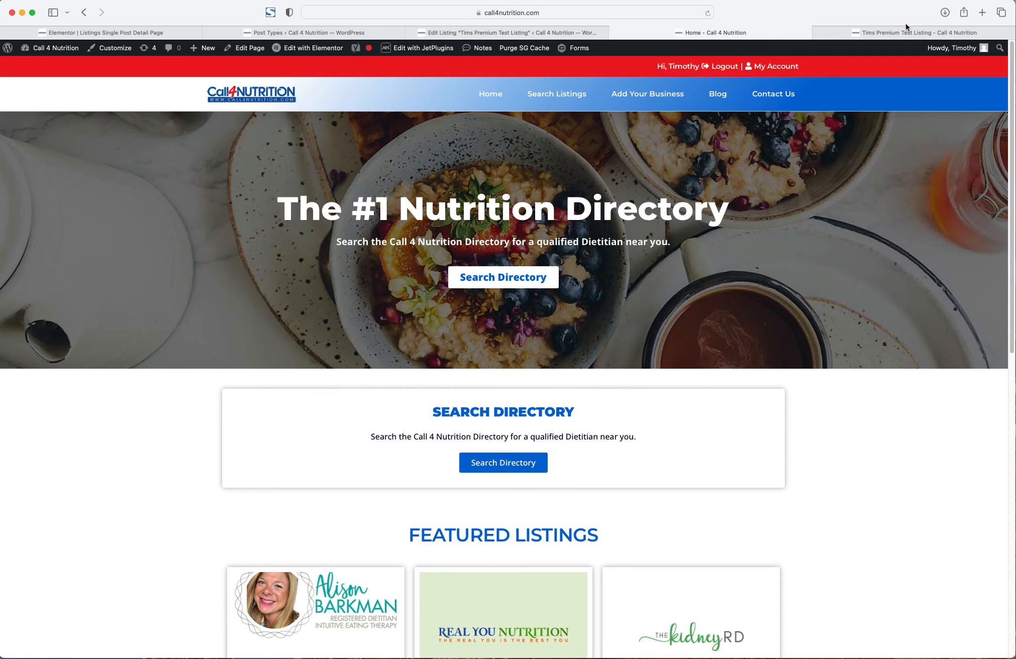
{"action": "left_click", "coordinate": [905, 23]}
{"action": "left_click", "coordinate": [641, 12]}
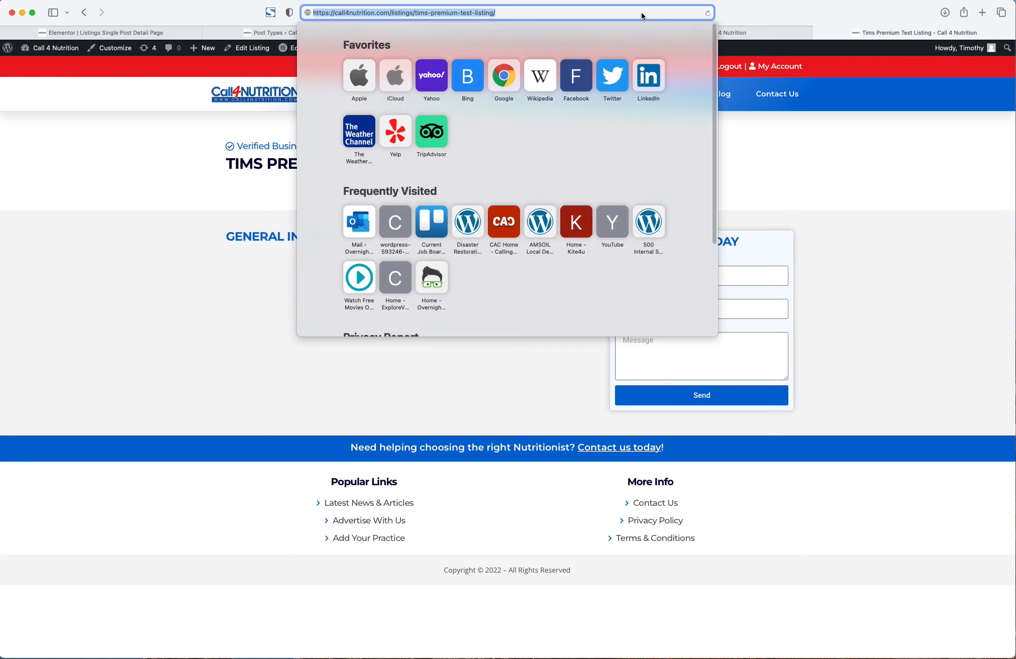
{"action": "key", "text": "Return"}
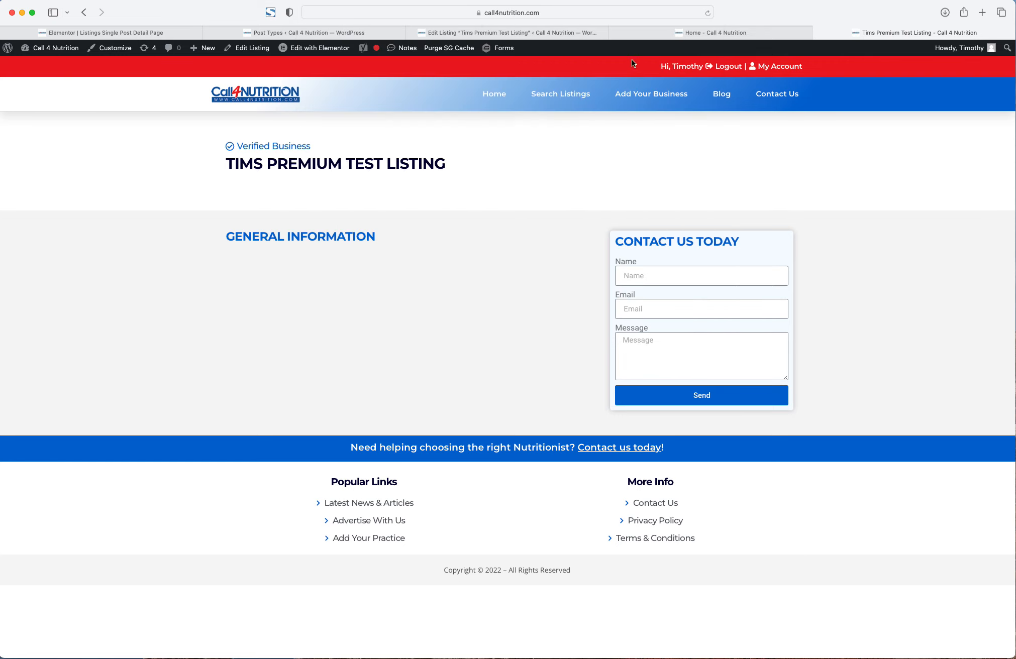
{"action": "left_click", "coordinate": [745, 33]}
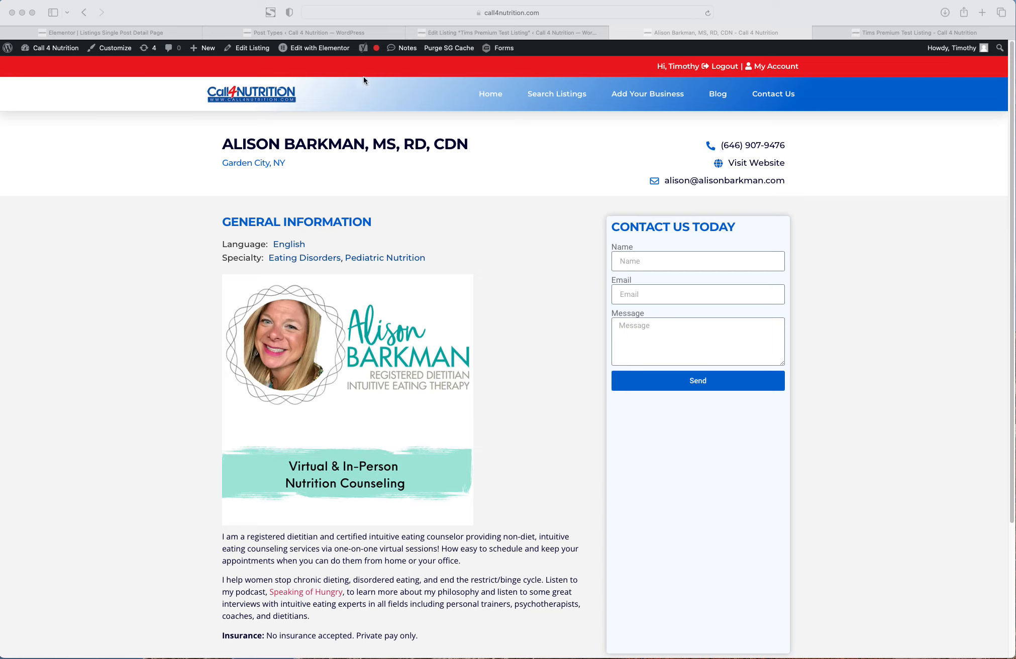
{"action": "left_click", "coordinate": [454, 34]}
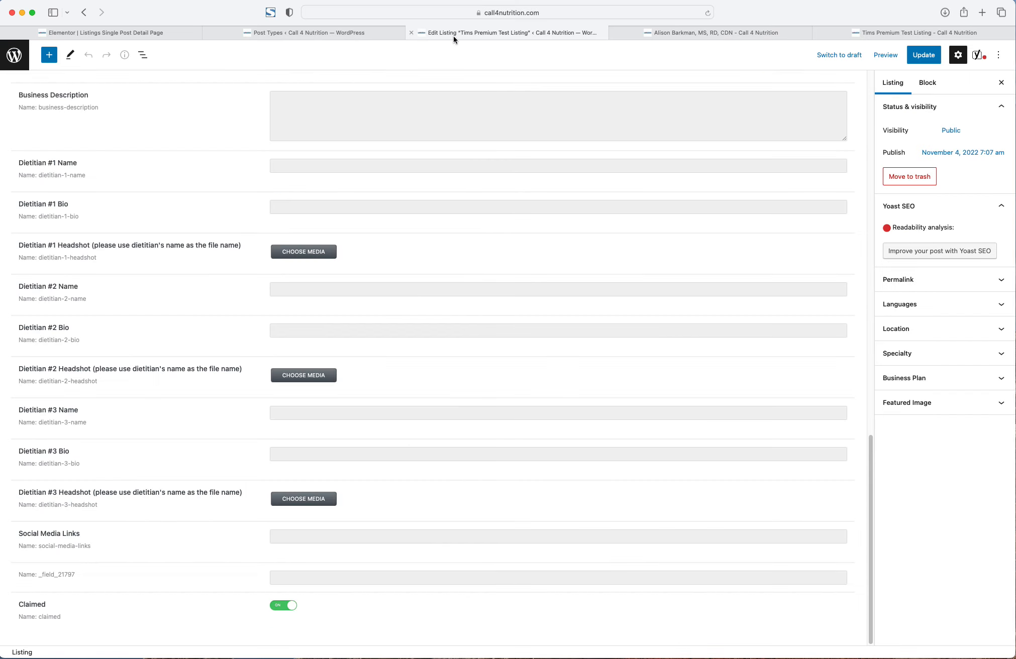
- Set the Claim button's Dynamic Visibility value to 'true' with a Not Equal condition, and update
{"action": "left_click", "coordinate": [296, 34]}
{"action": "left_click", "coordinate": [84, 32]}
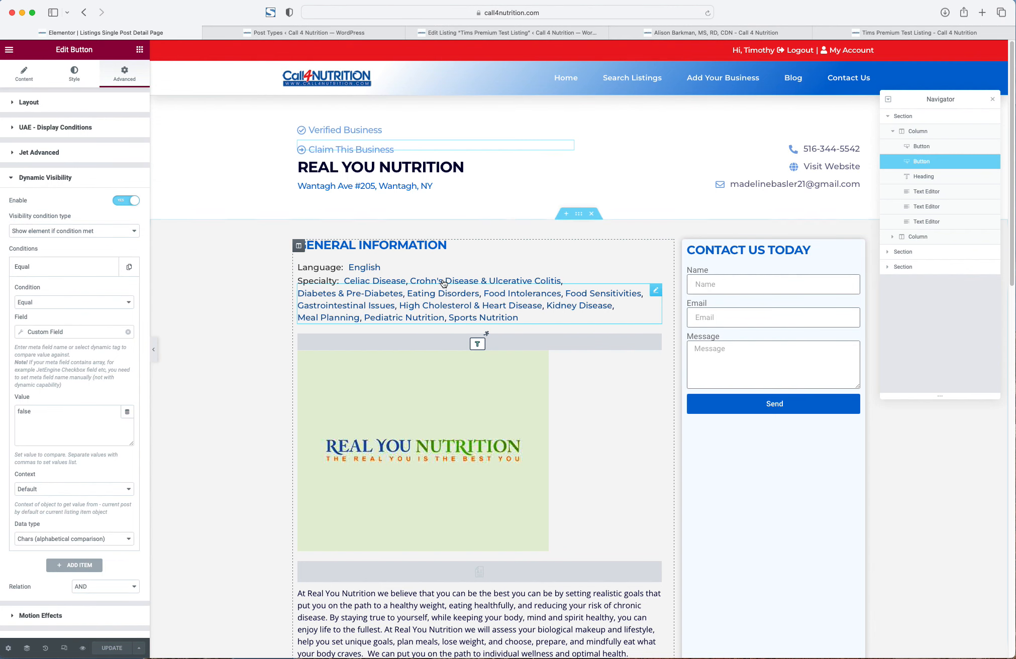
{"action": "left_click", "coordinate": [82, 440]}
{"action": "key", "text": "super+a"}
{"action": "type", "text": "true"}
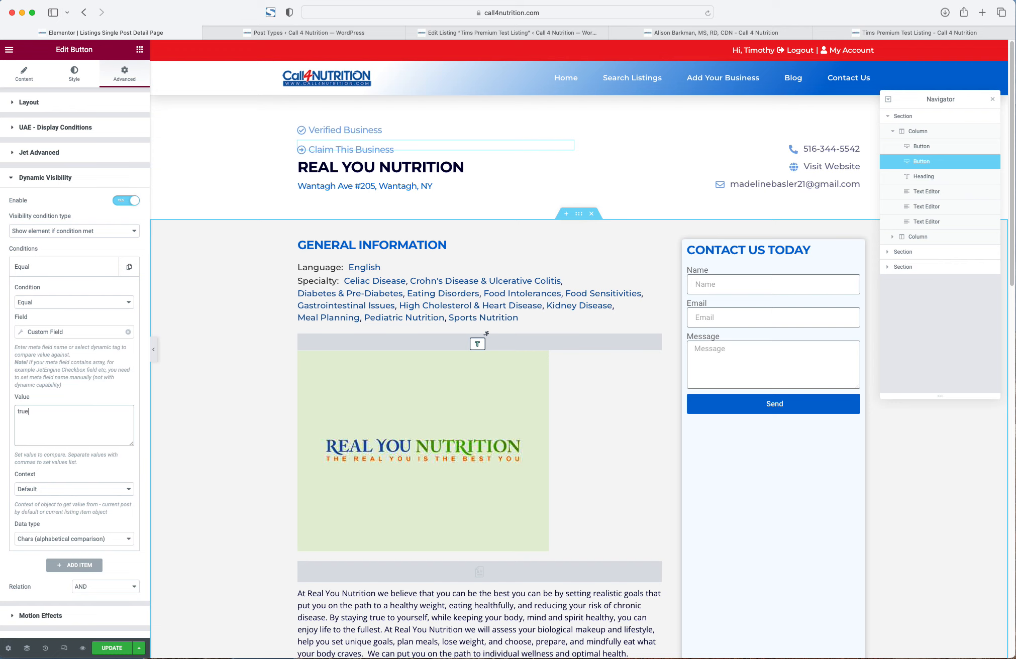
{"action": "left_click", "coordinate": [31, 302]}
{"action": "left_click", "coordinate": [36, 308]}
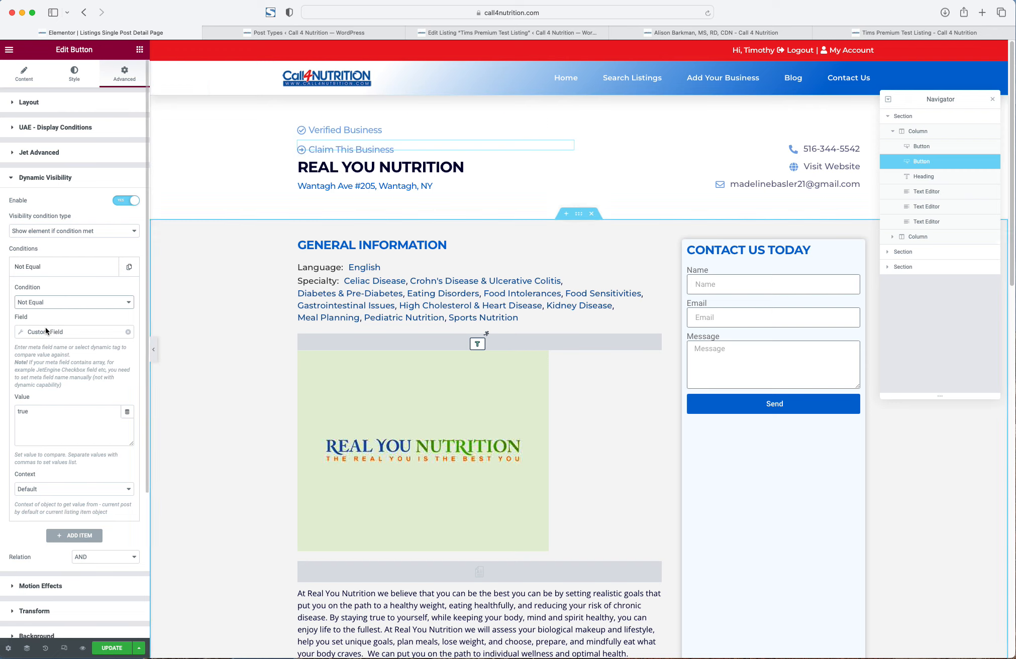
{"action": "left_click_drag", "start_coordinate": [42, 412], "coordinate": [10, 409]}
{"action": "left_click", "coordinate": [115, 651]}
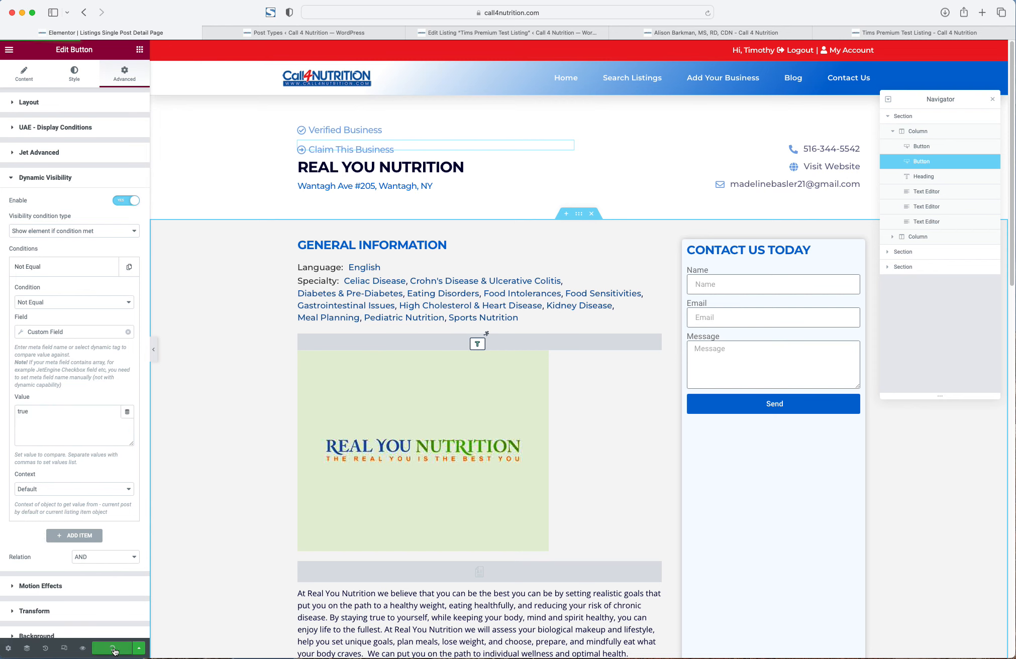
- Reload the dietitian listing and Tims Premium Test Listing to check the Claim button
{"action": "left_click", "coordinate": [744, 34]}
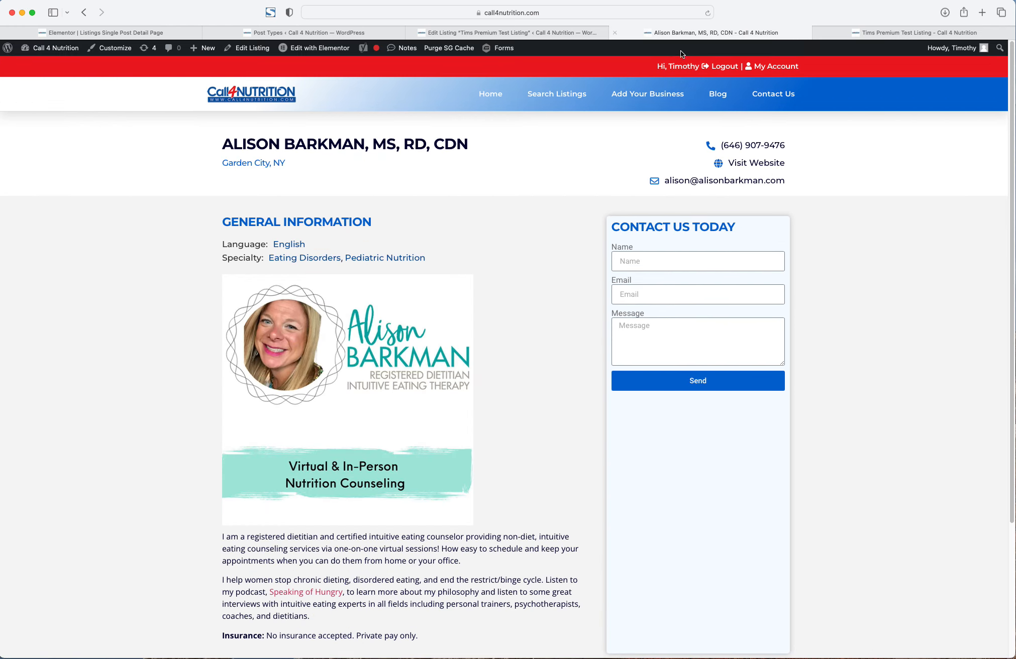
{"action": "left_click", "coordinate": [621, 14]}
{"action": "key", "text": "Return"}
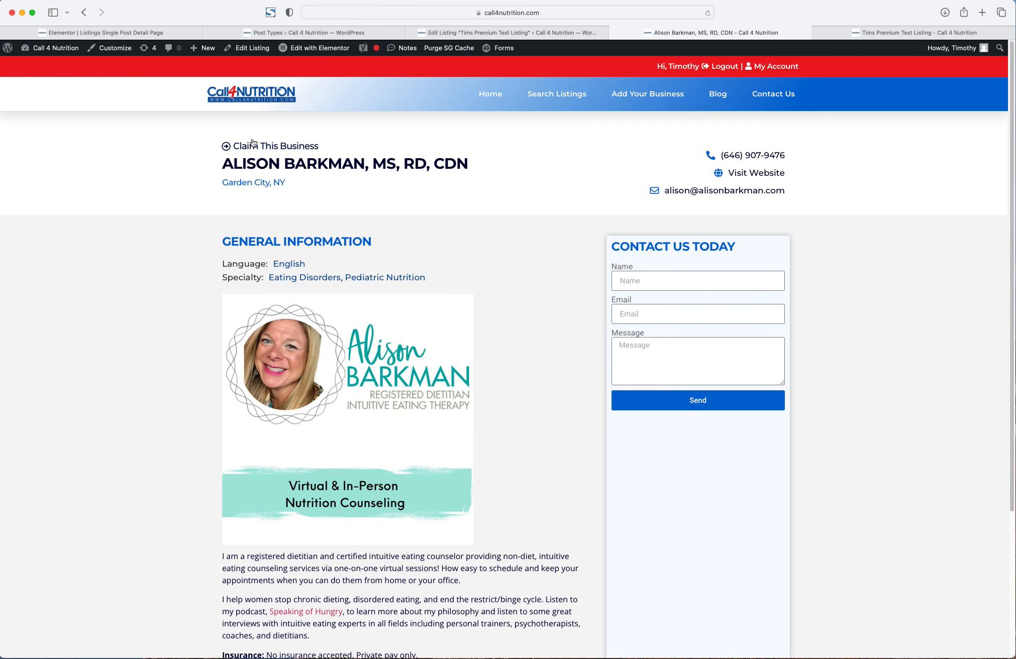
{"action": "left_click", "coordinate": [853, 29]}
{"action": "left_click", "coordinate": [578, 14]}
{"action": "key", "text": "Return"}
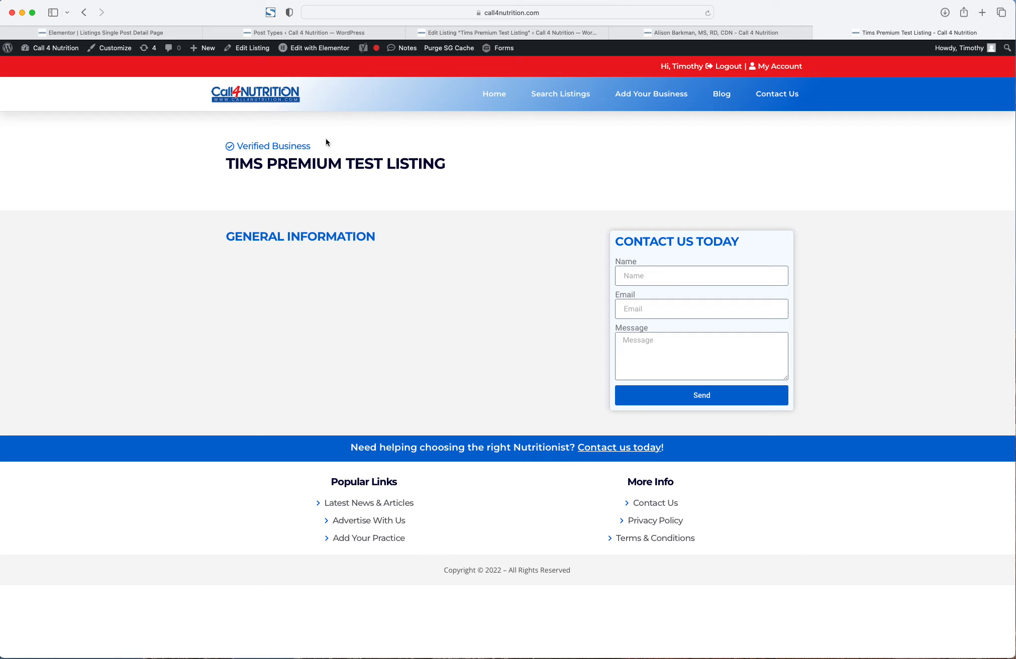
{"action": "left_click", "coordinate": [448, 32]}
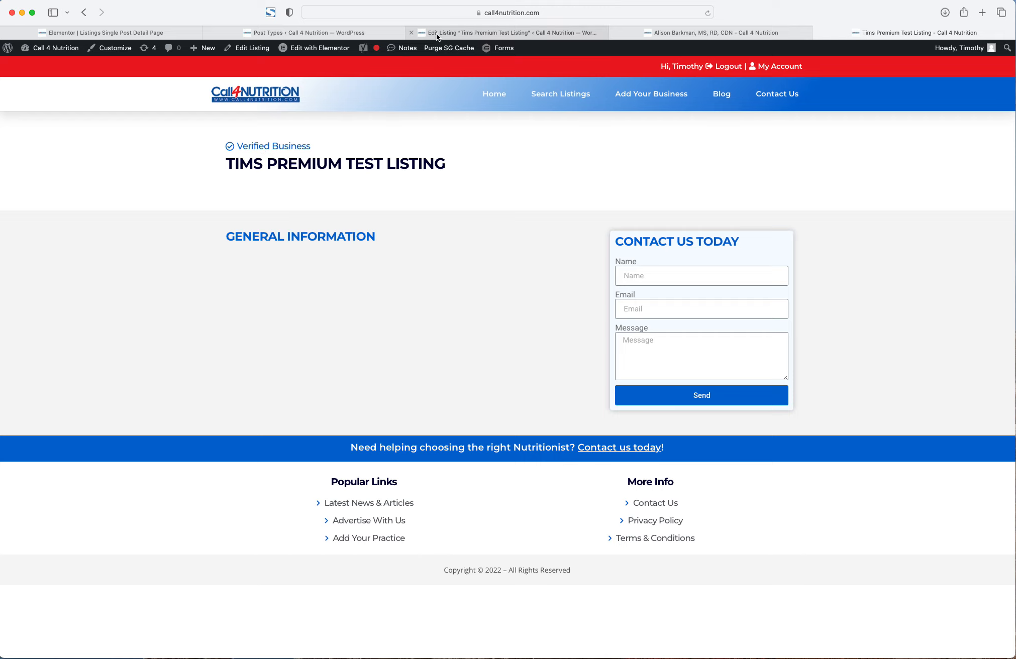
{"action": "left_click", "coordinate": [301, 33]}
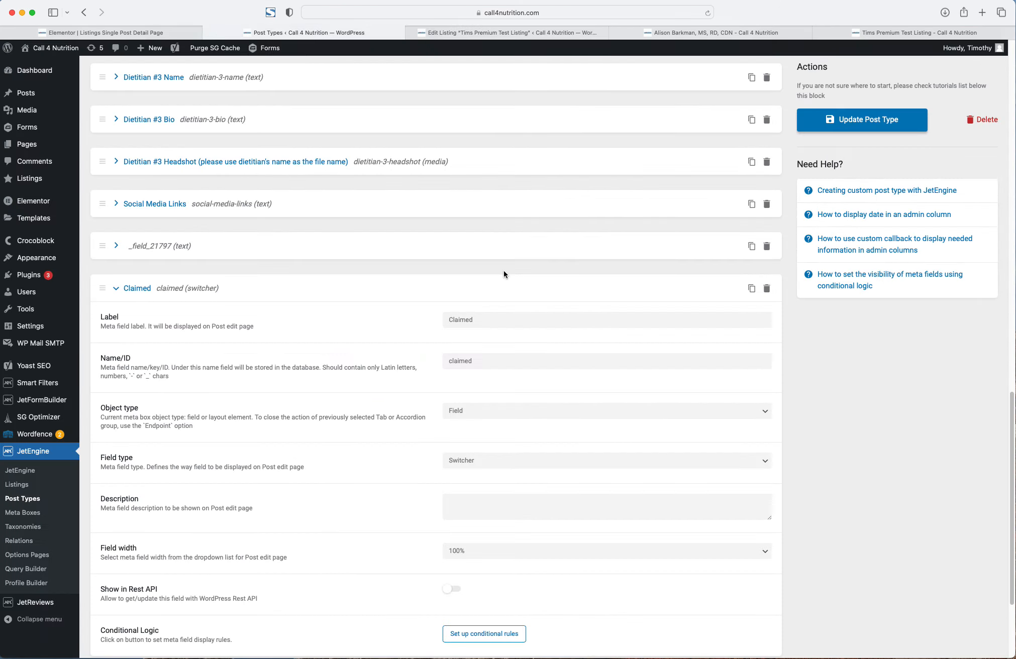
{"action": "left_click", "coordinate": [138, 31]}
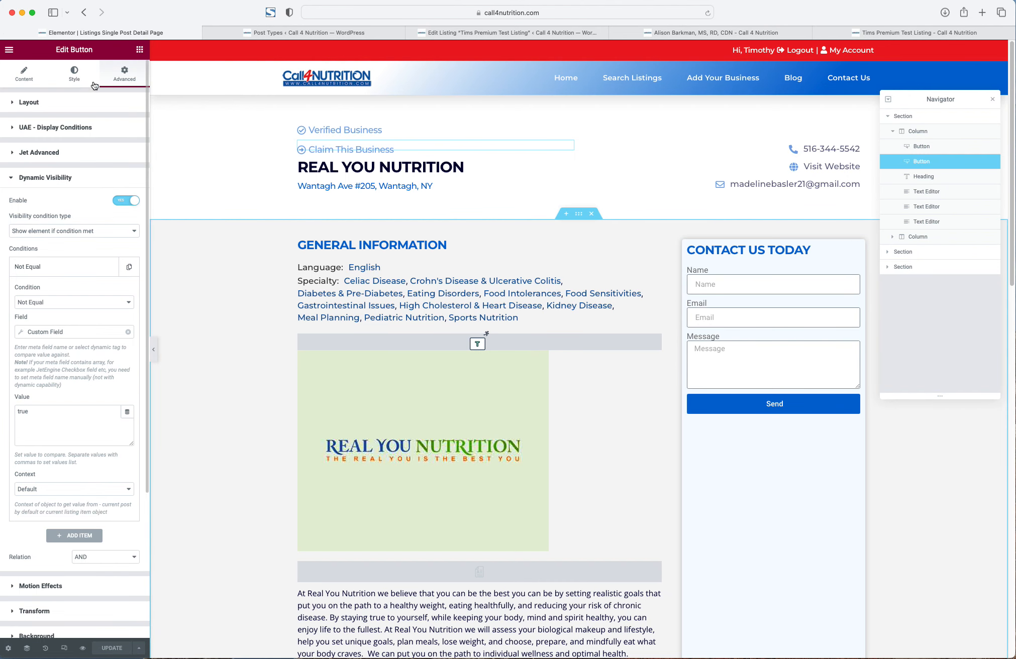
{"action": "left_click", "coordinate": [140, 49]}
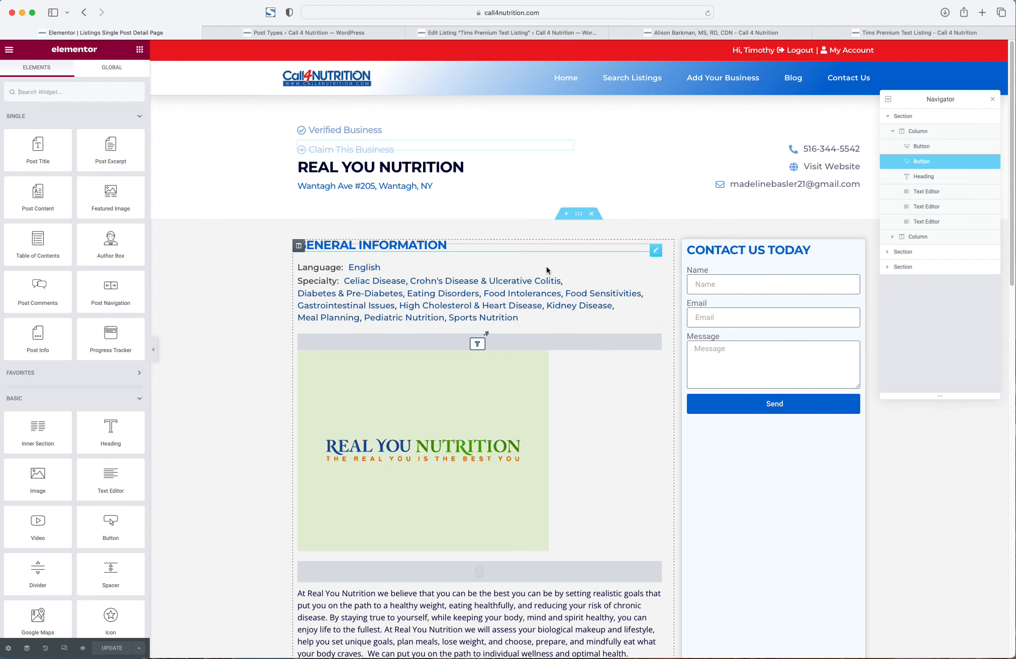
{"action": "scroll", "coordinate": [733, 441], "scroll_direction": "down", "scroll_amount": 1}
{"action": "scroll", "coordinate": [733, 444], "scroll_direction": "down", "scroll_amount": 3}
{"action": "scroll", "coordinate": [733, 444], "scroll_direction": "up", "scroll_amount": 4}
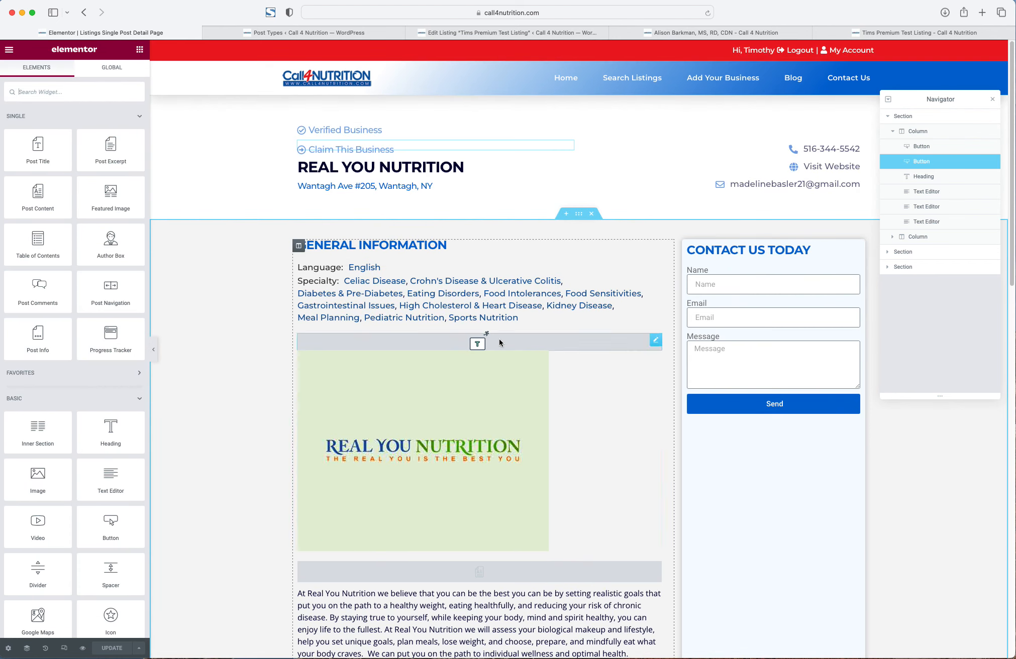
{"action": "left_click_drag", "start_coordinate": [54, 428], "coordinate": [797, 249]}
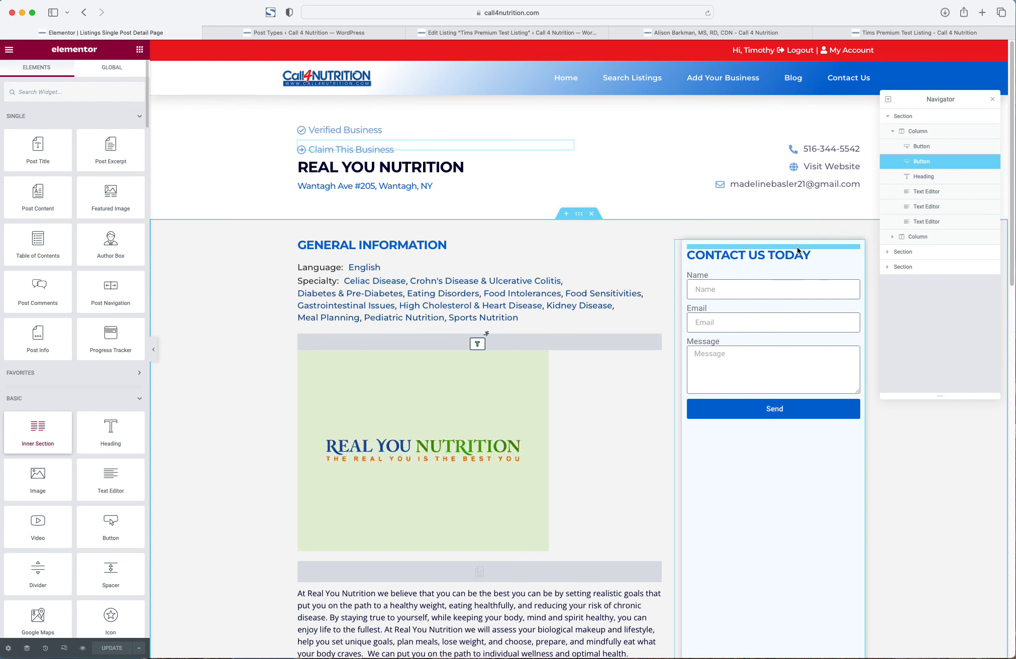
{"action": "right_click", "coordinate": [779, 251]}
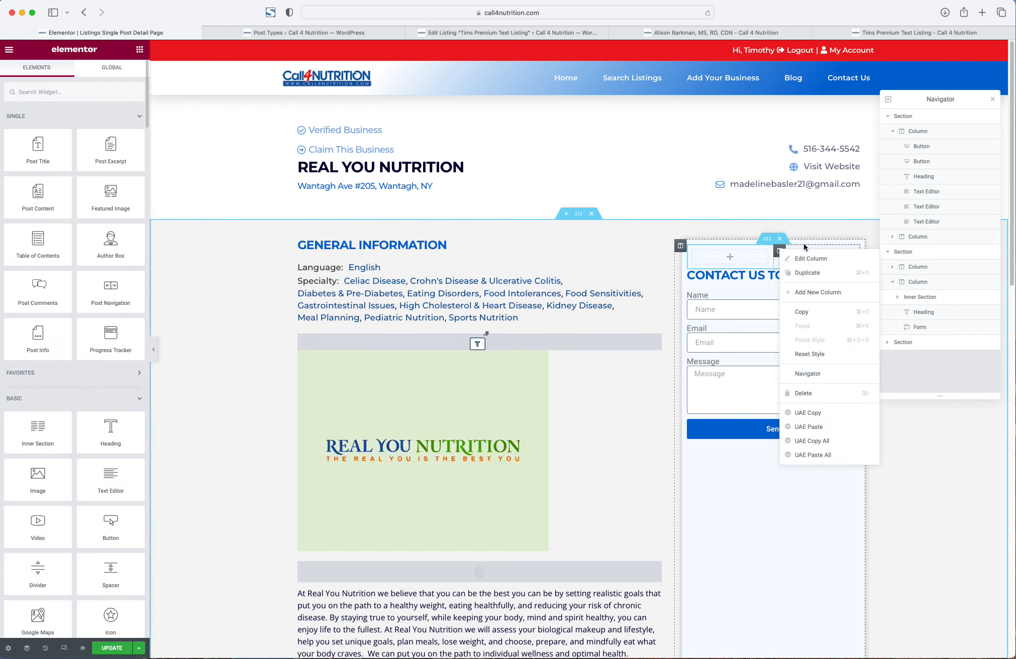
{"action": "left_click", "coordinate": [779, 240]}
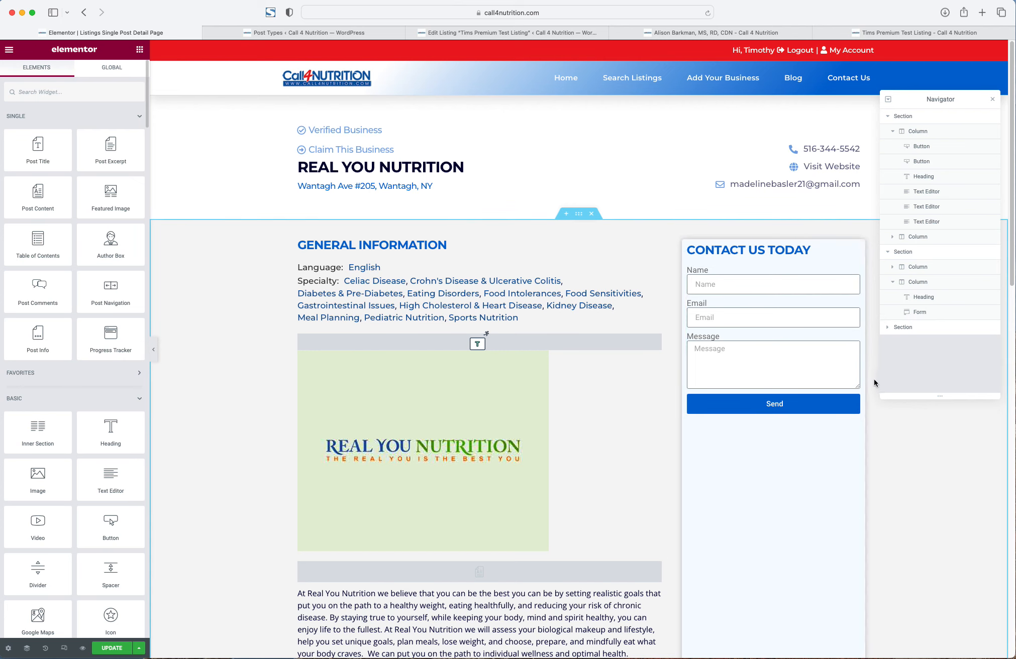
{"action": "scroll", "coordinate": [873, 381], "scroll_direction": "down", "scroll_amount": 1}
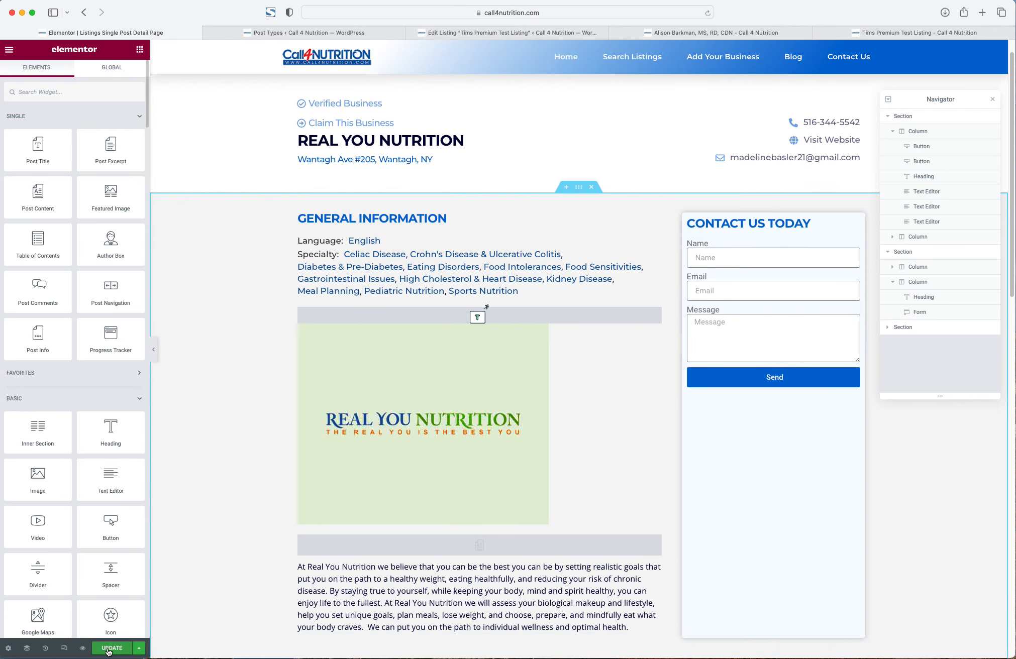
{"action": "scroll", "coordinate": [322, 161], "scroll_direction": "up", "scroll_amount": 1}
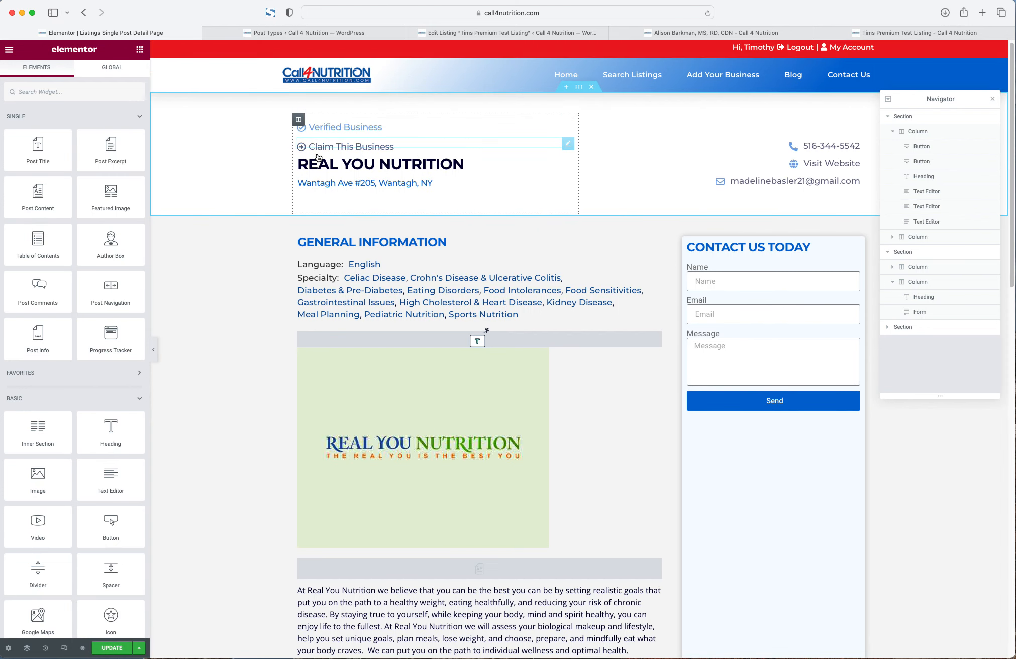
{"action": "key", "text": "super+s"}
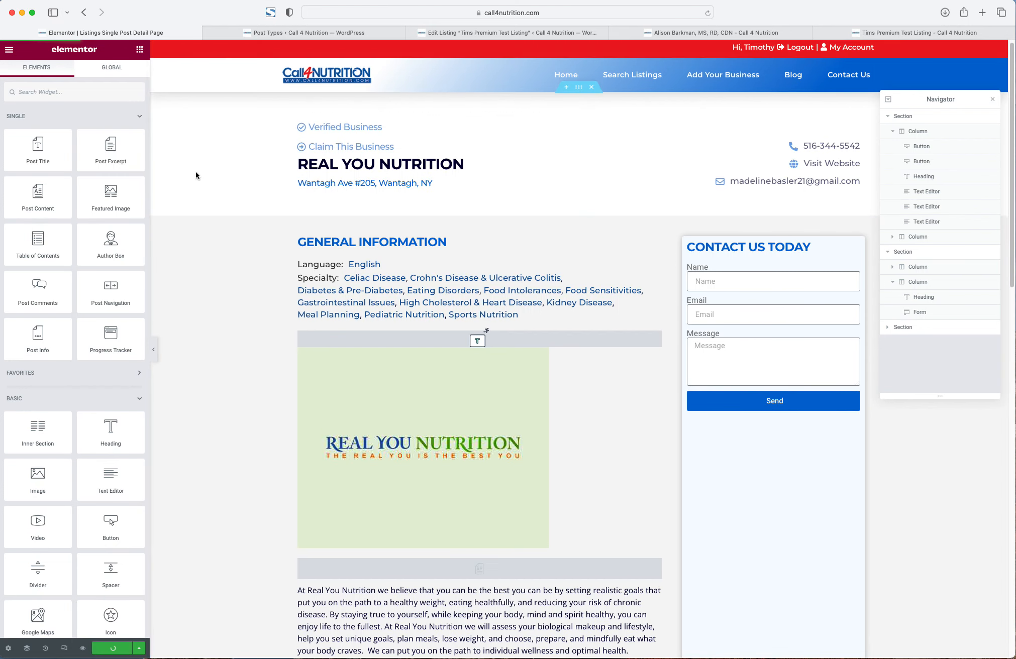
{"action": "left_click", "coordinate": [328, 32]}
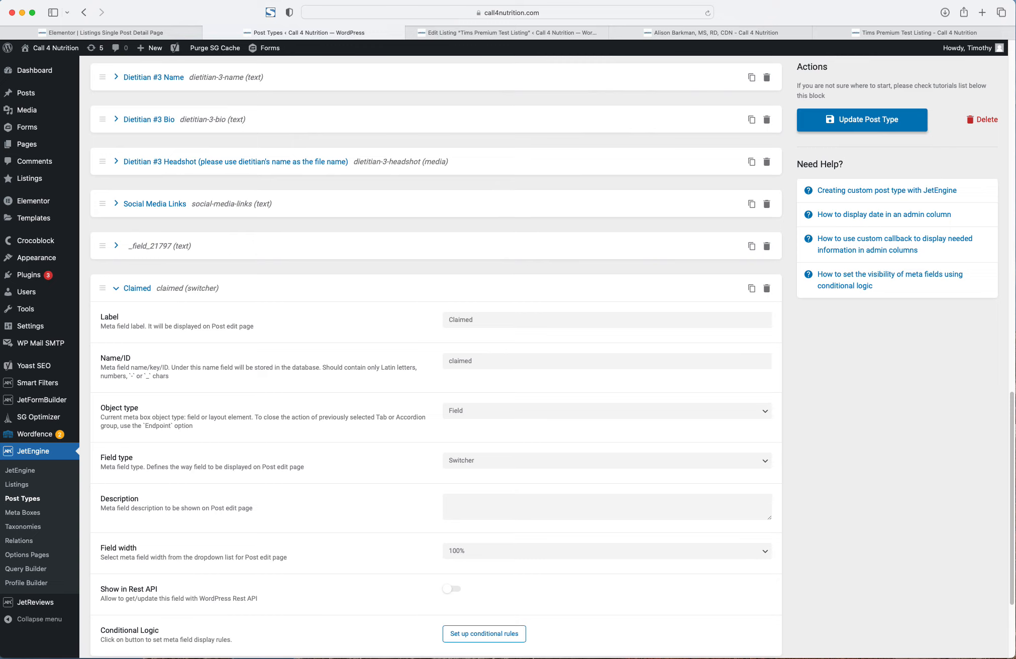
- Go to Templates in the admin sidebar to list Elementor's Saved Templates
{"action": "mouse_move", "coordinate": [28, 275]}
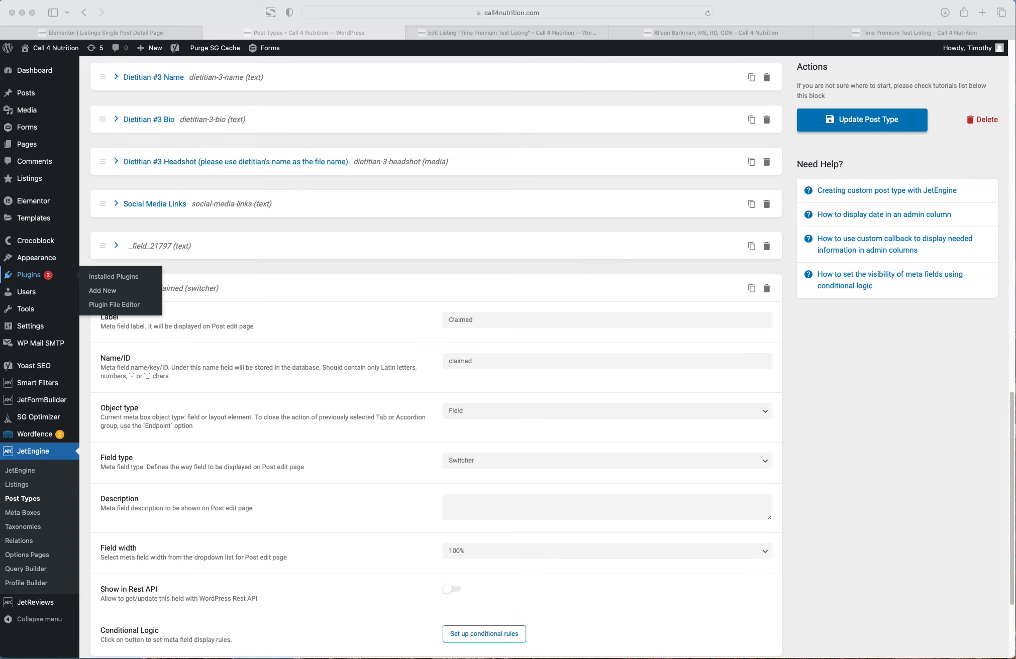
{"action": "left_click", "coordinate": [214, 289]}
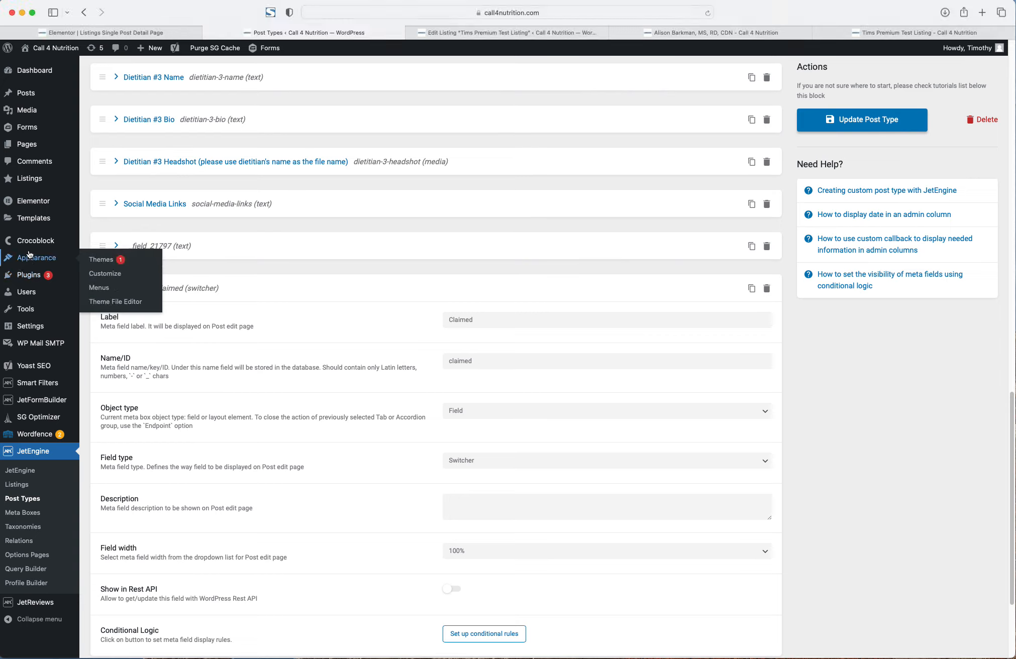
{"action": "left_click", "coordinate": [34, 218]}
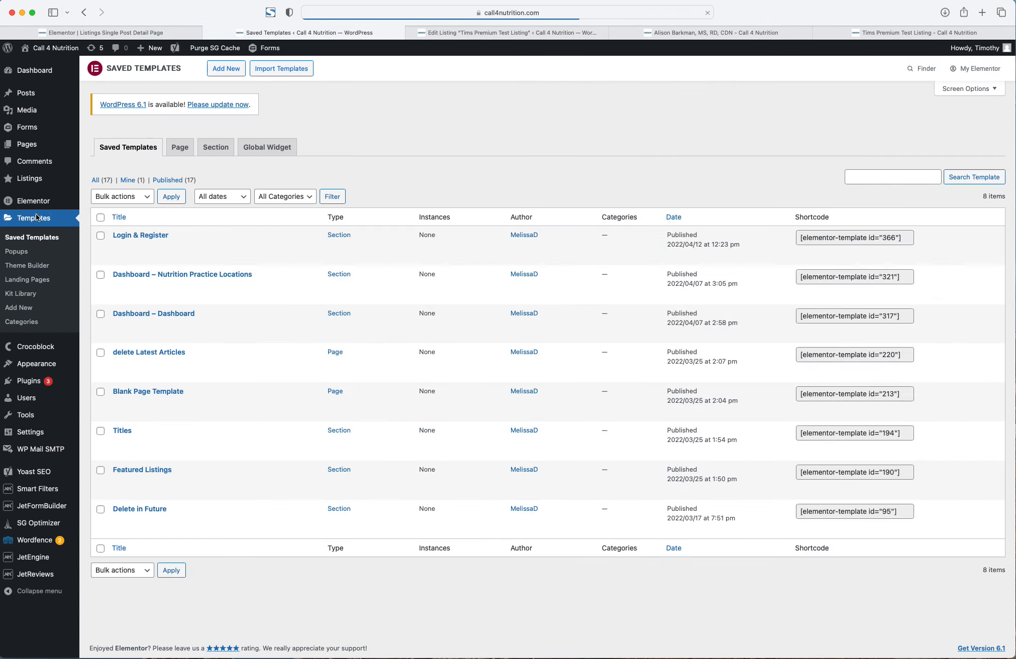
- Add a new Popup-type template named 'Verified/Claim Popup' and create it
{"action": "left_click", "coordinate": [224, 69]}
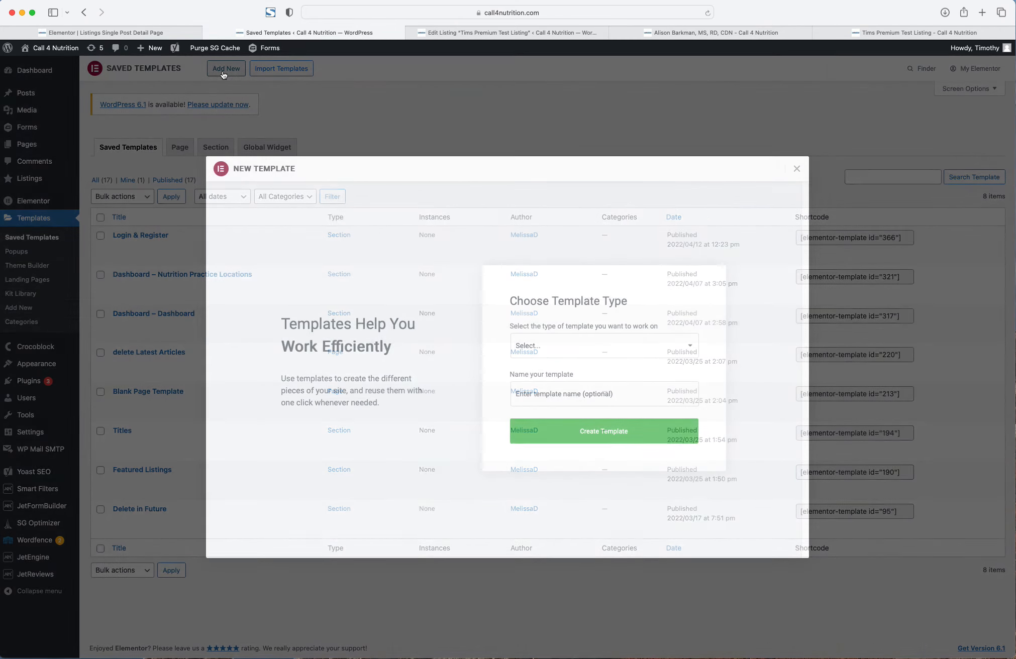
{"action": "left_click", "coordinate": [547, 346]}
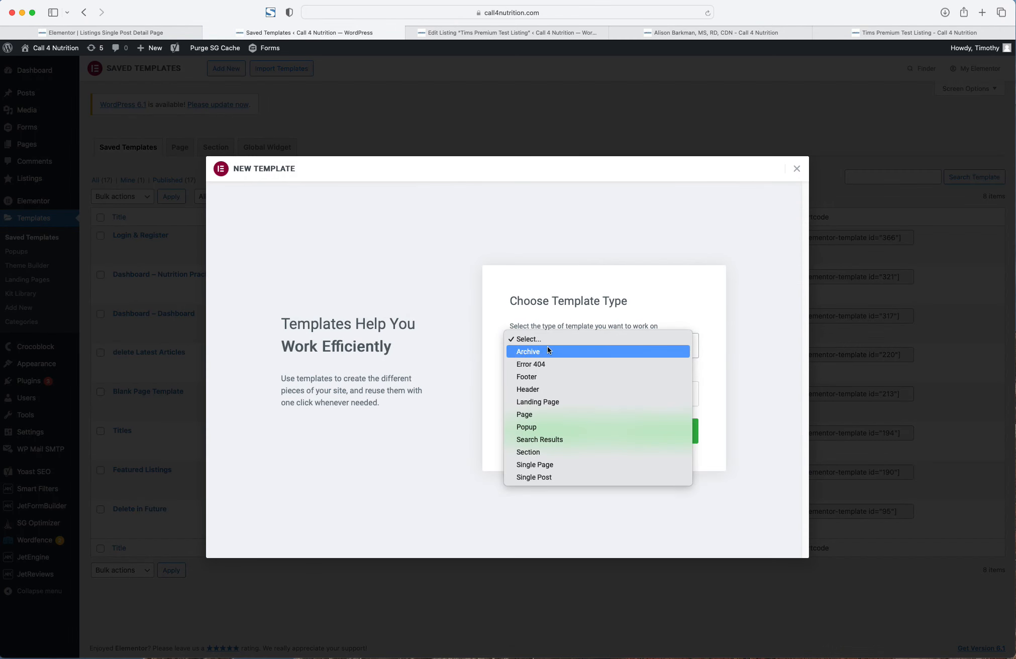
{"action": "left_click", "coordinate": [535, 426]}
{"action": "left_click", "coordinate": [538, 395]}
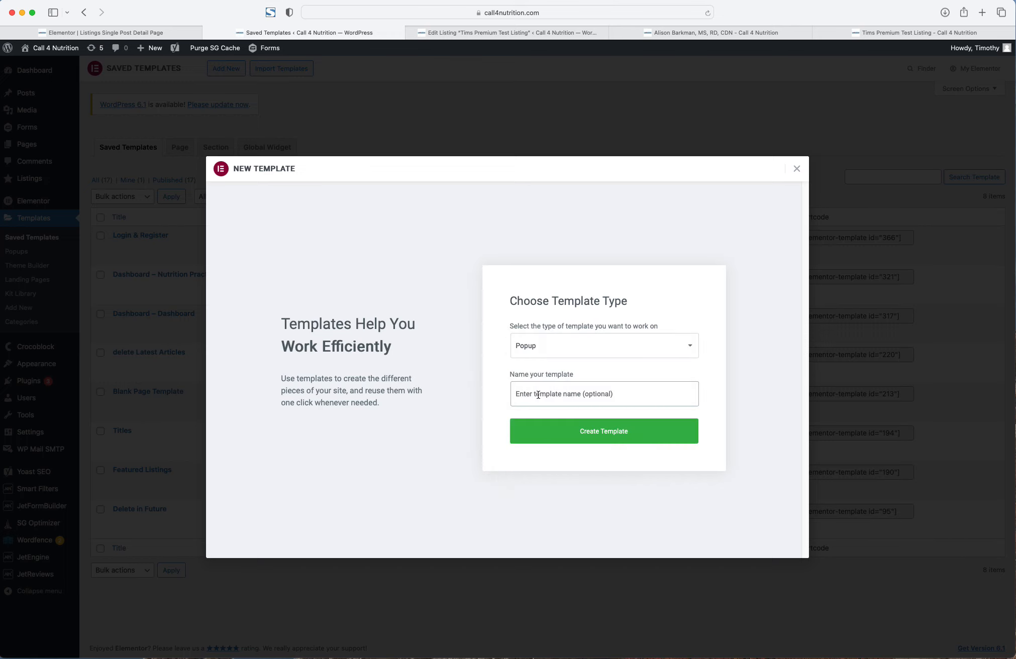
{"action": "type", "text": "Verified/Claim Popup"}
{"action": "left_click", "coordinate": [607, 432]}
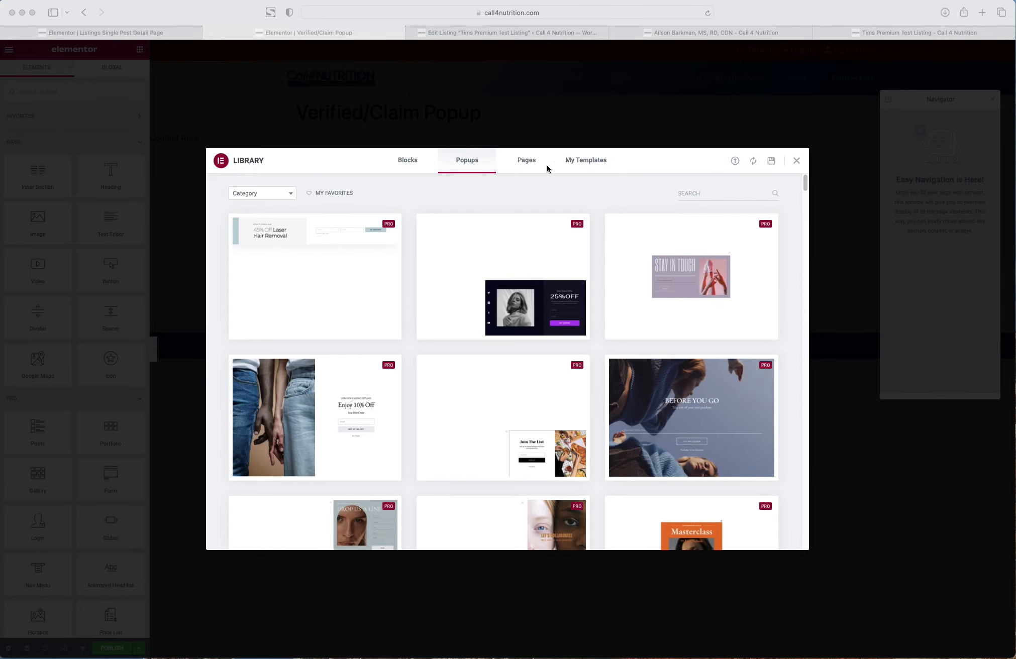
- Skip the template library, drop a Form widget into the popup, and add a two-column inner section above it
{"action": "left_click", "coordinate": [793, 160]}
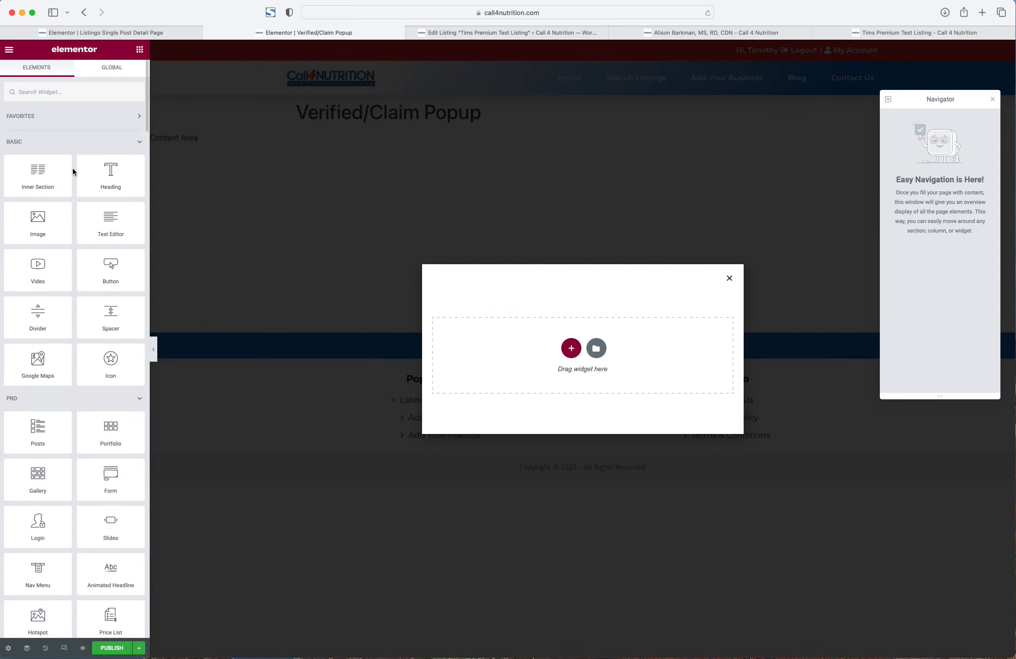
{"action": "type", "text": "form"}
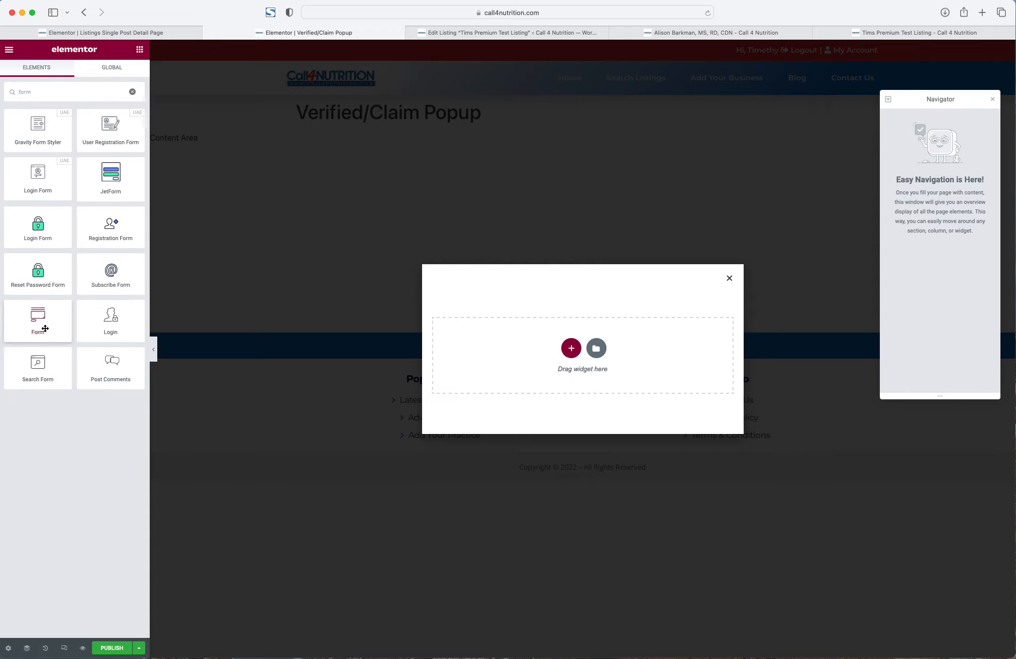
{"action": "left_click_drag", "start_coordinate": [38, 321], "coordinate": [567, 347]}
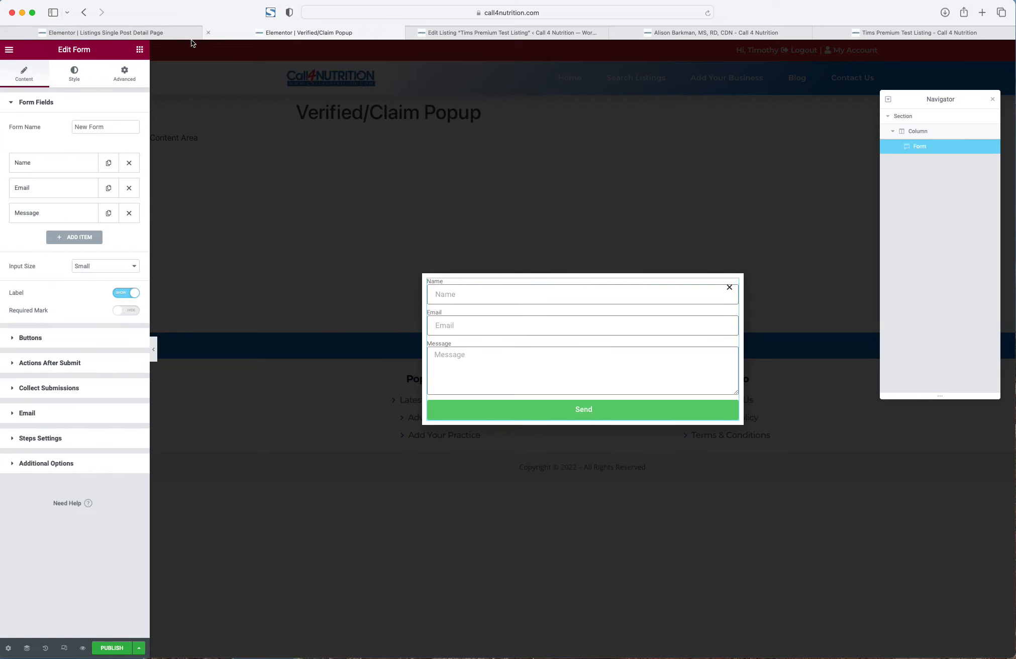
{"action": "left_click", "coordinate": [140, 49]}
{"action": "left_click_drag", "start_coordinate": [37, 176], "coordinate": [513, 310]}
- Delete the inner section's second column, move the form inside, set width 557, and add a heading
{"action": "right_click", "coordinate": [590, 276]}
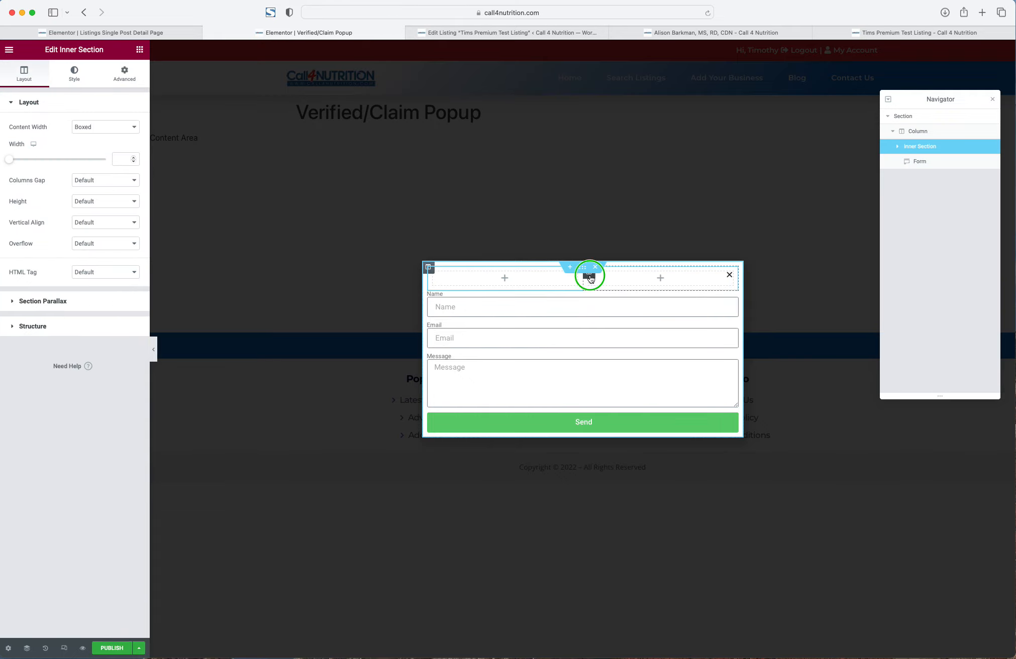
{"action": "left_click", "coordinate": [615, 419]}
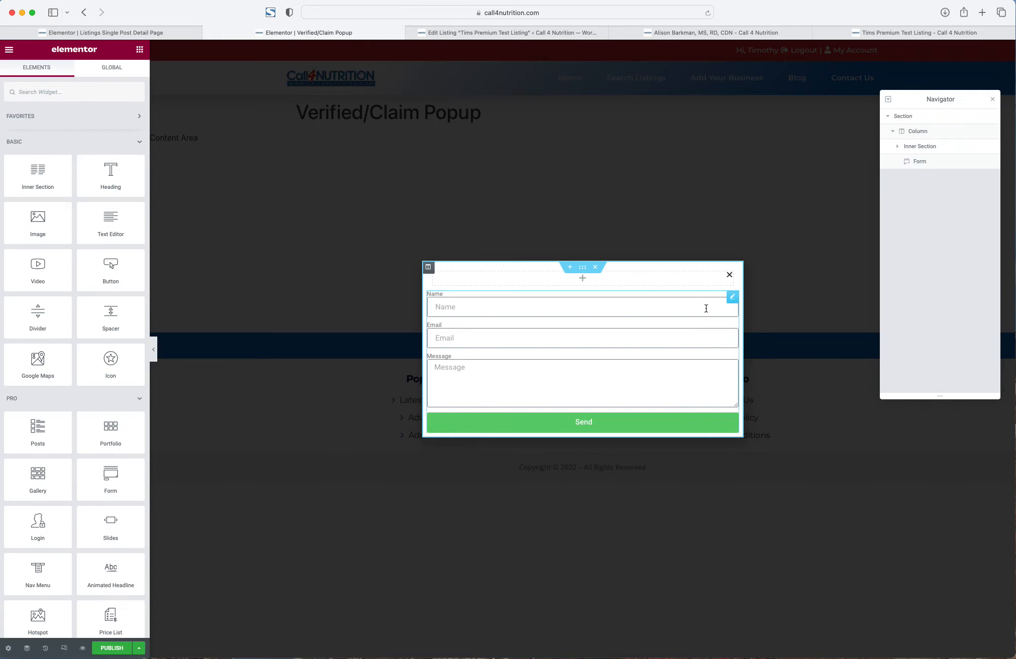
{"action": "left_click_drag", "start_coordinate": [736, 300], "coordinate": [644, 352]}
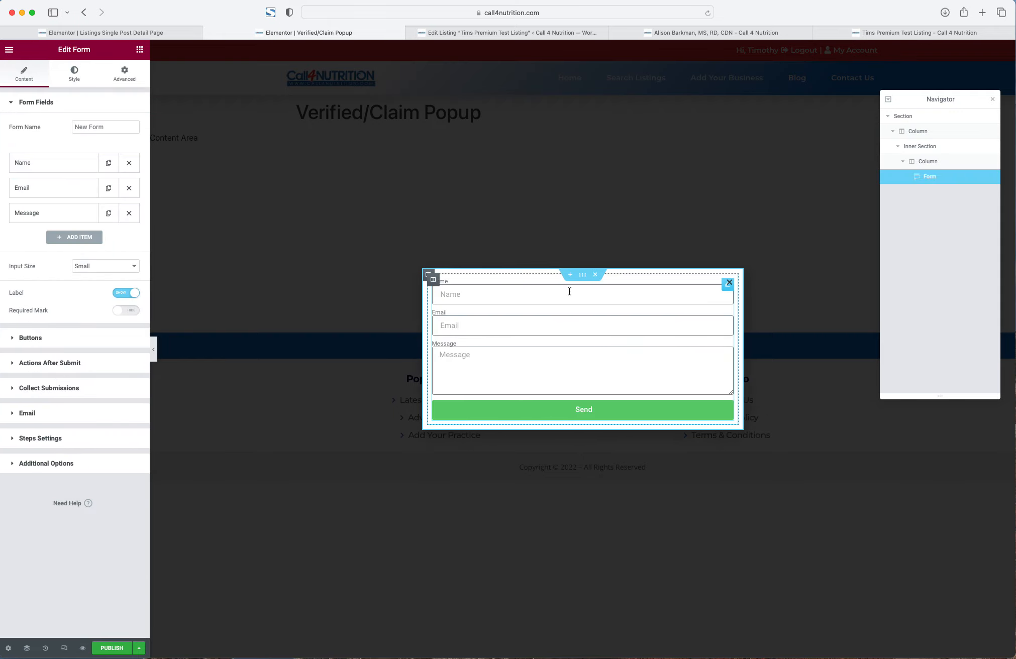
{"action": "left_click", "coordinate": [935, 147]}
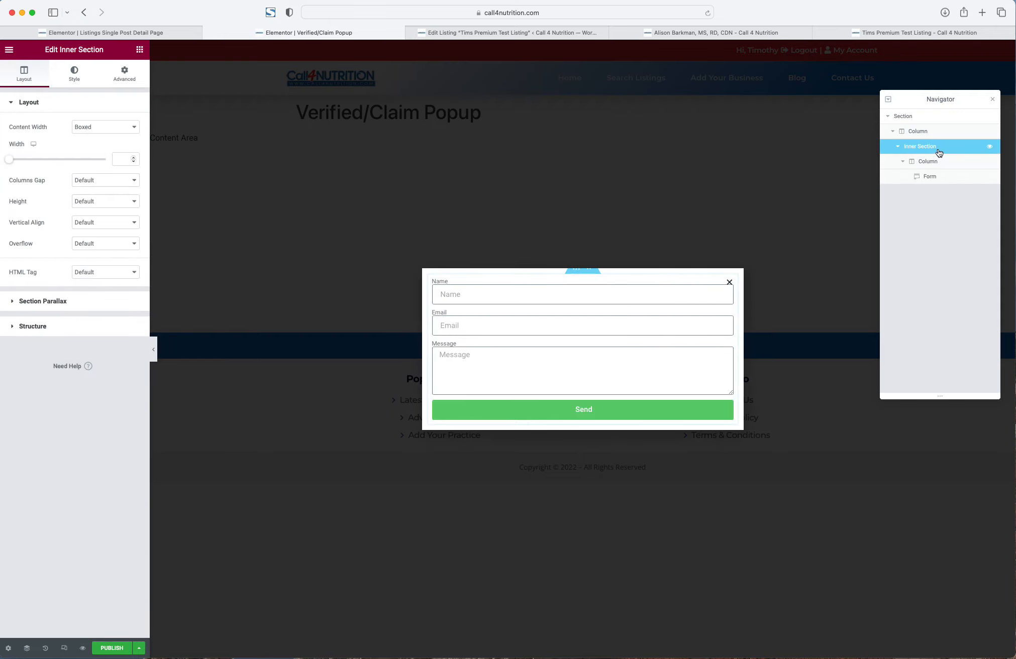
{"action": "left_click", "coordinate": [9, 162]}
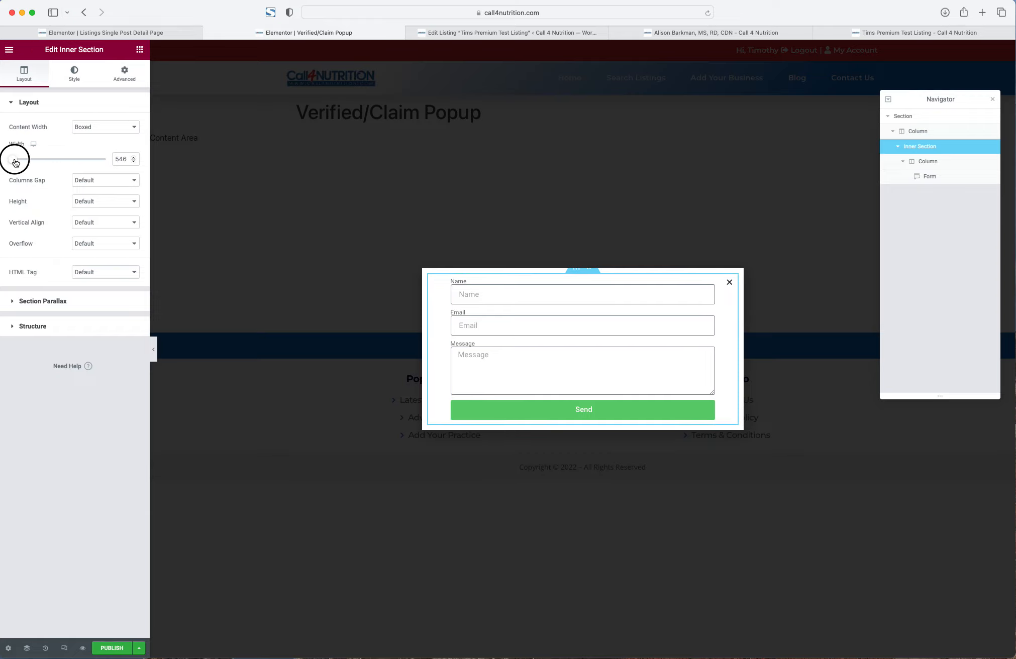
{"action": "left_click_drag", "start_coordinate": [10, 166], "coordinate": [15, 163]}
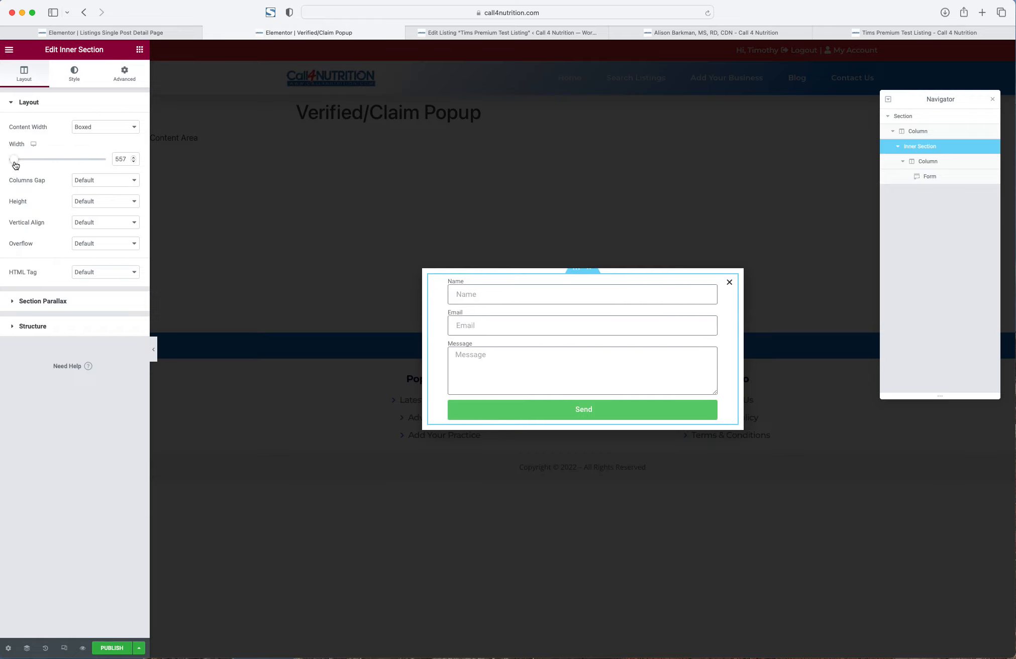
{"action": "left_click", "coordinate": [140, 49]}
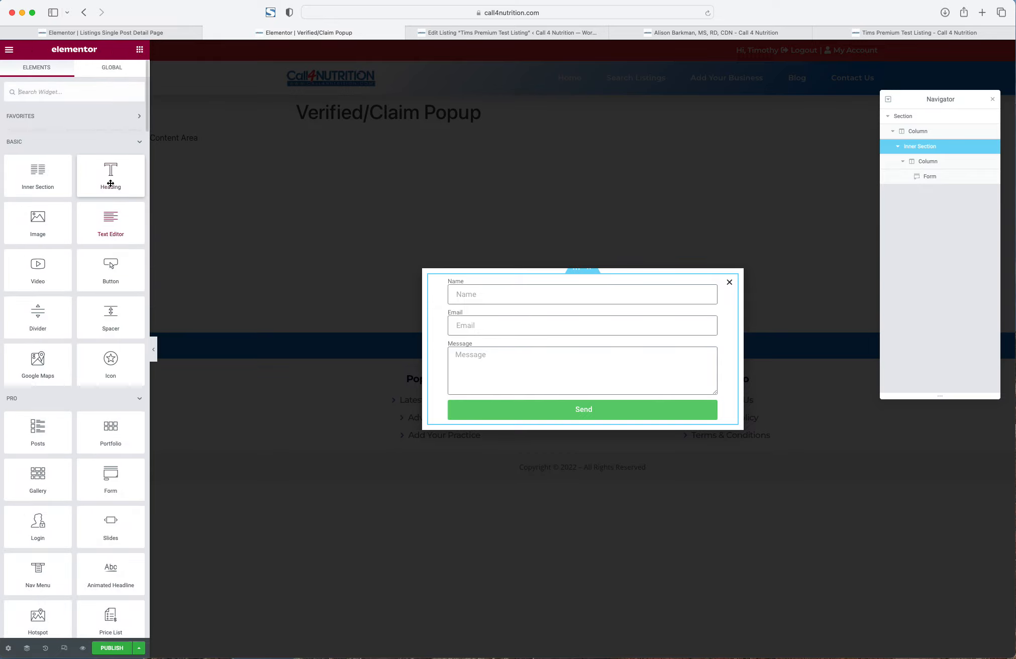
{"action": "left_click_drag", "start_coordinate": [110, 173], "coordinate": [525, 307]}
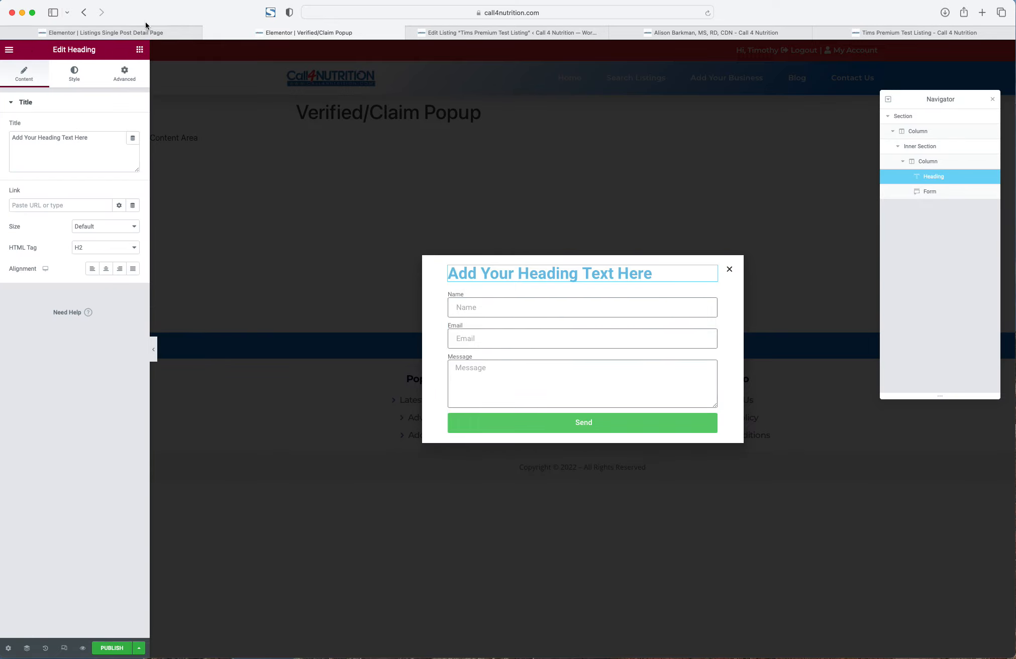
- Add a Text Editor block under the heading and centre its paragraph text
{"action": "left_click", "coordinate": [140, 49]}
{"action": "left_click_drag", "start_coordinate": [112, 223], "coordinate": [473, 282]}
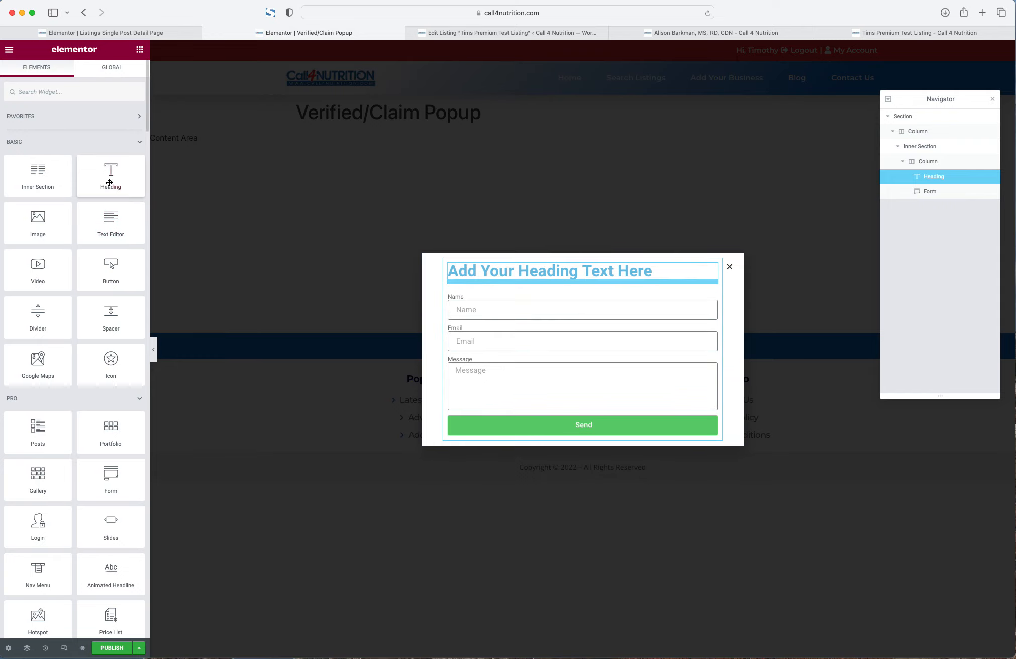
{"action": "left_click_drag", "start_coordinate": [110, 221], "coordinate": [593, 294]}
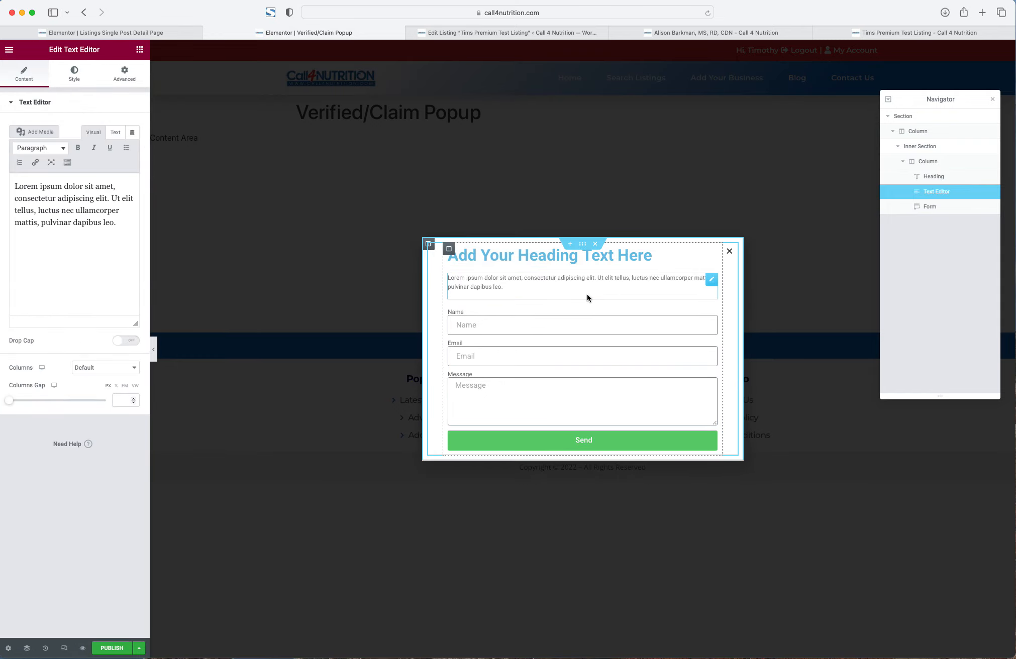
{"action": "left_click", "coordinate": [74, 74]}
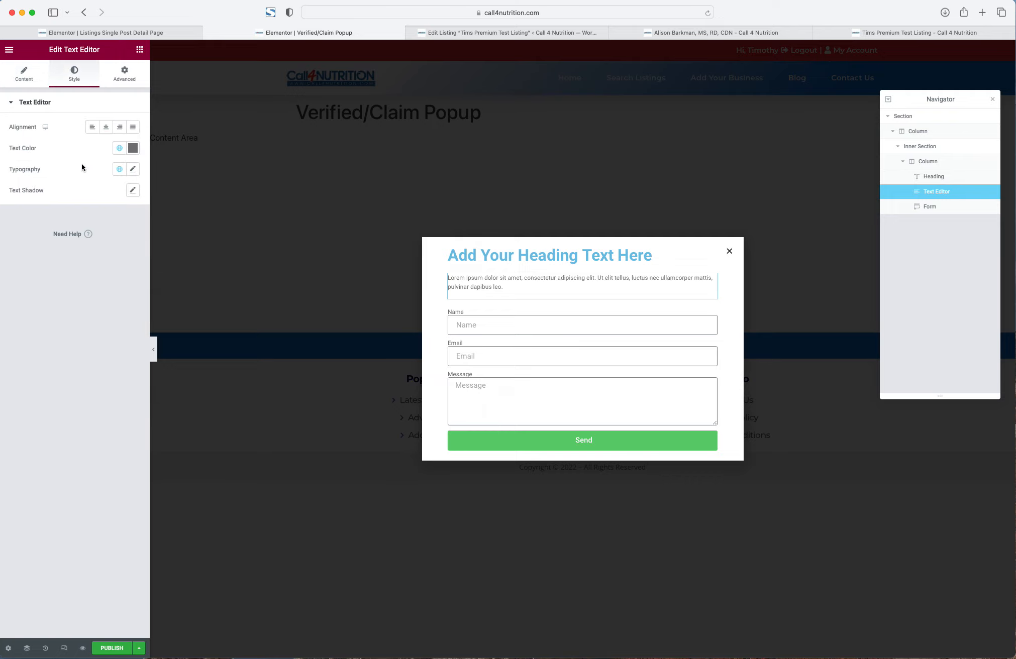
{"action": "left_click", "coordinate": [106, 128]}
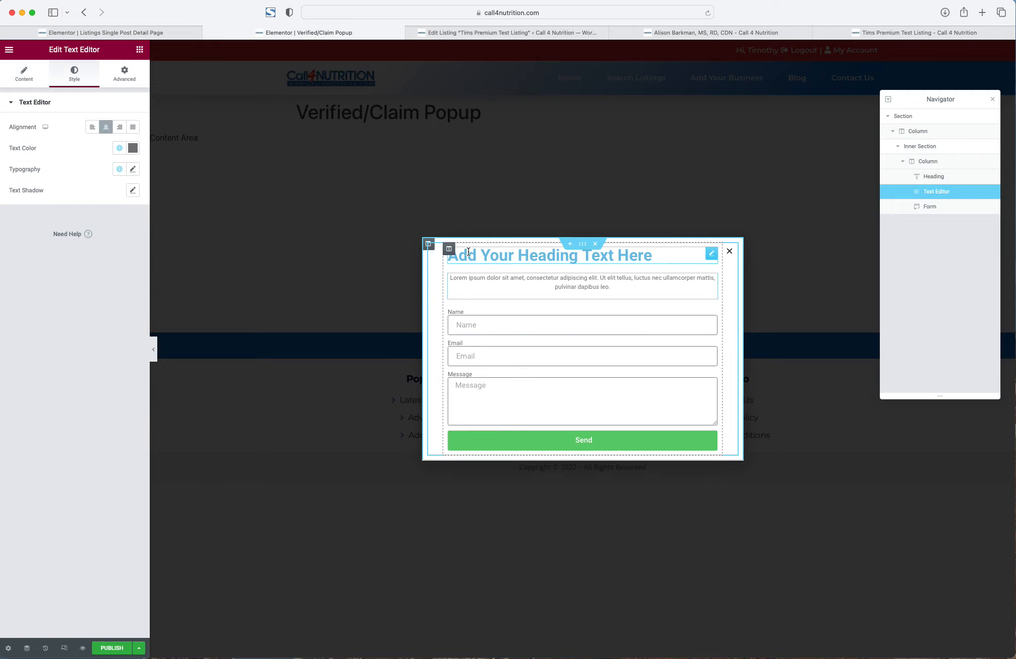
- Centre the heading, make it an H4, and add a Spacer below the form
{"action": "right_click", "coordinate": [549, 255]}
{"action": "left_click", "coordinate": [571, 265]}
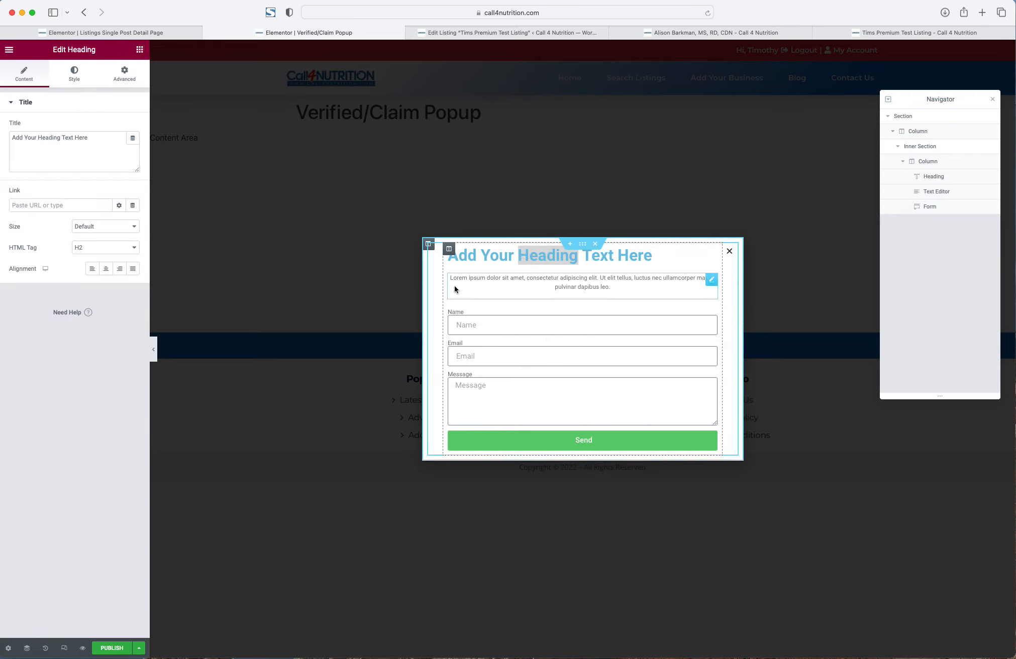
{"action": "left_click", "coordinate": [106, 269]}
{"action": "left_click", "coordinate": [98, 246]}
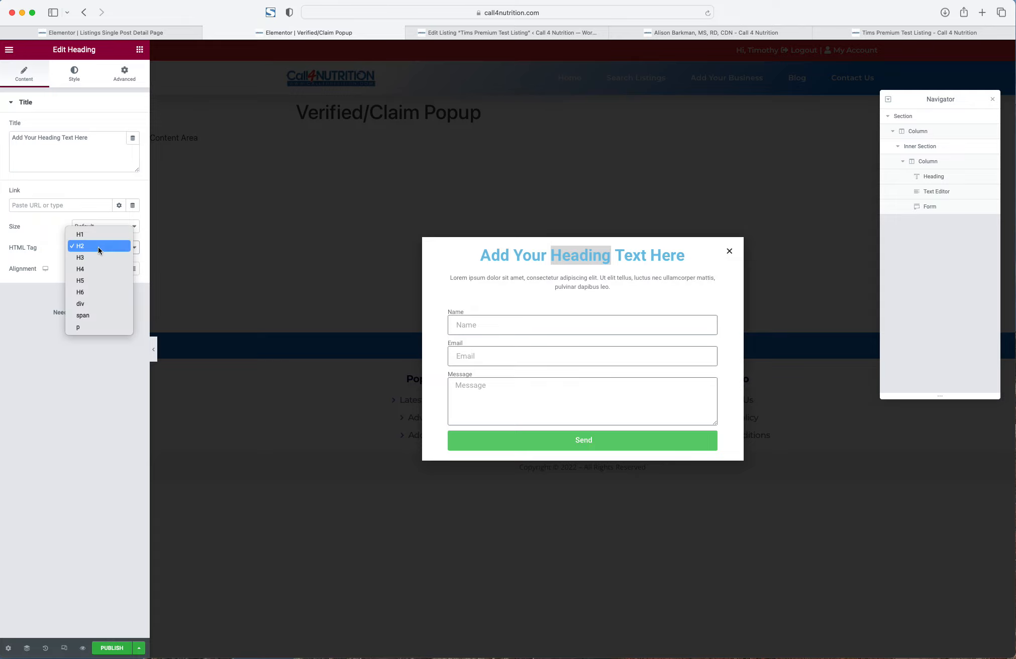
{"action": "left_click", "coordinate": [88, 269]}
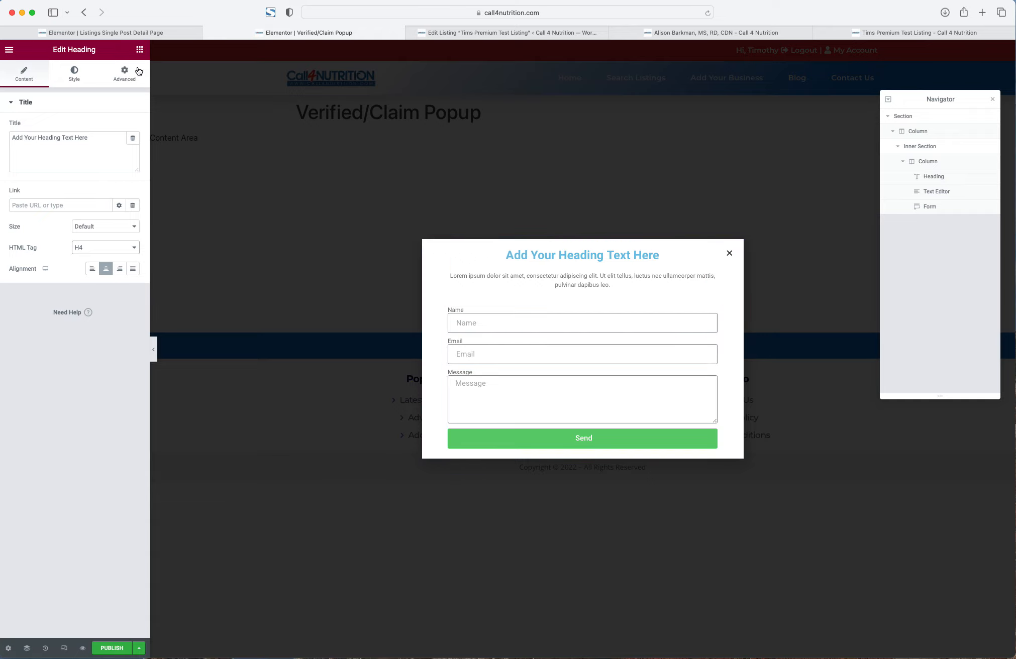
{"action": "left_click", "coordinate": [139, 49]}
{"action": "left_click_drag", "start_coordinate": [110, 316], "coordinate": [525, 444]}
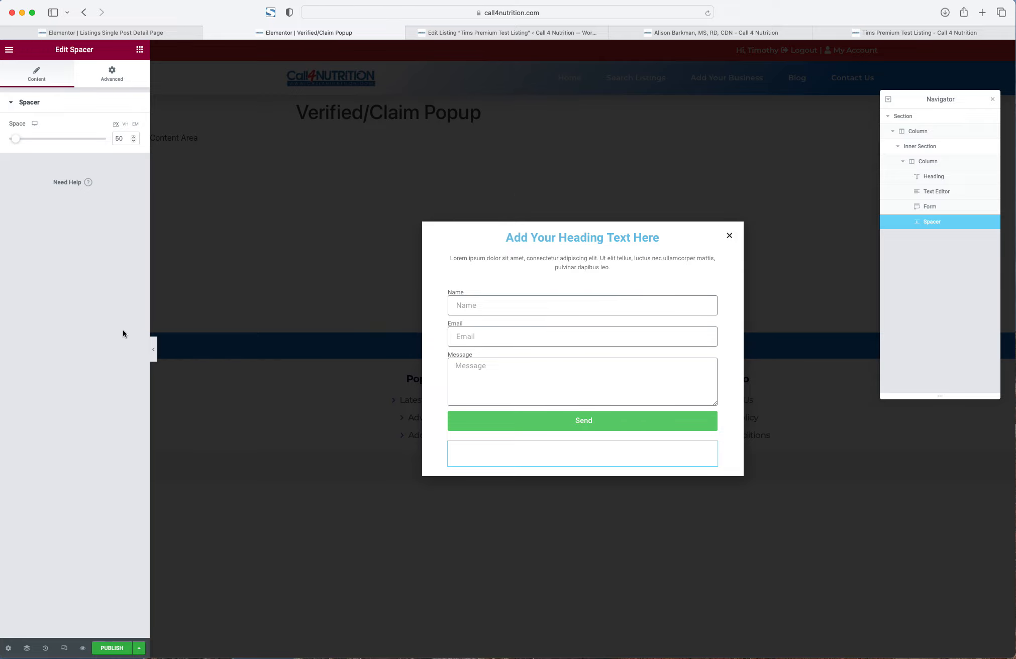
- Open Popup Settings and show its Style options for background, border and shadow
{"action": "left_click", "coordinate": [8, 648]}
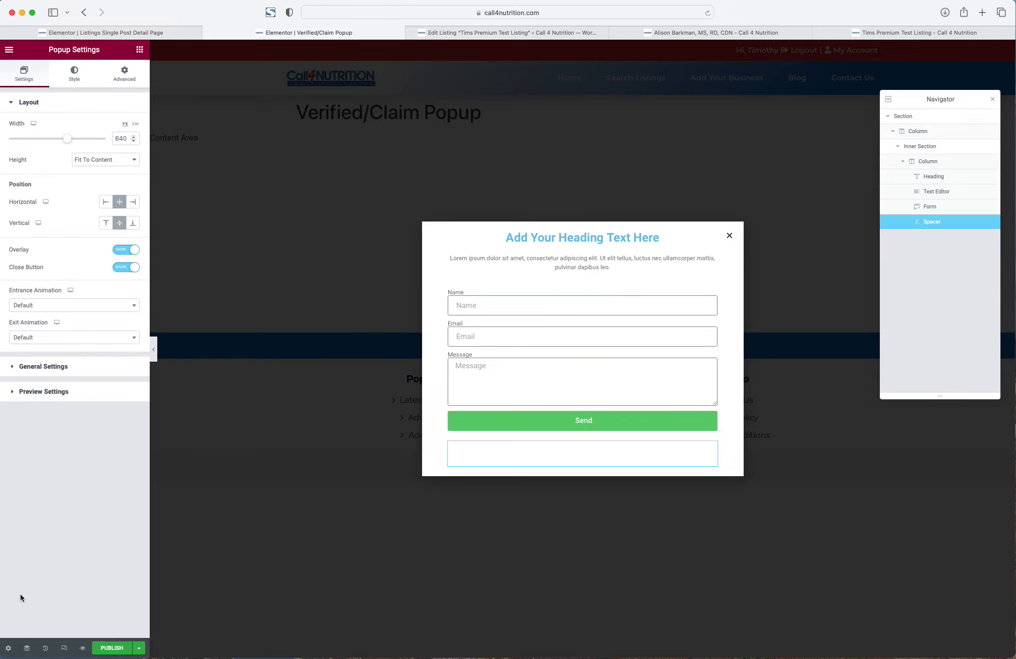
{"action": "left_click", "coordinate": [74, 74]}
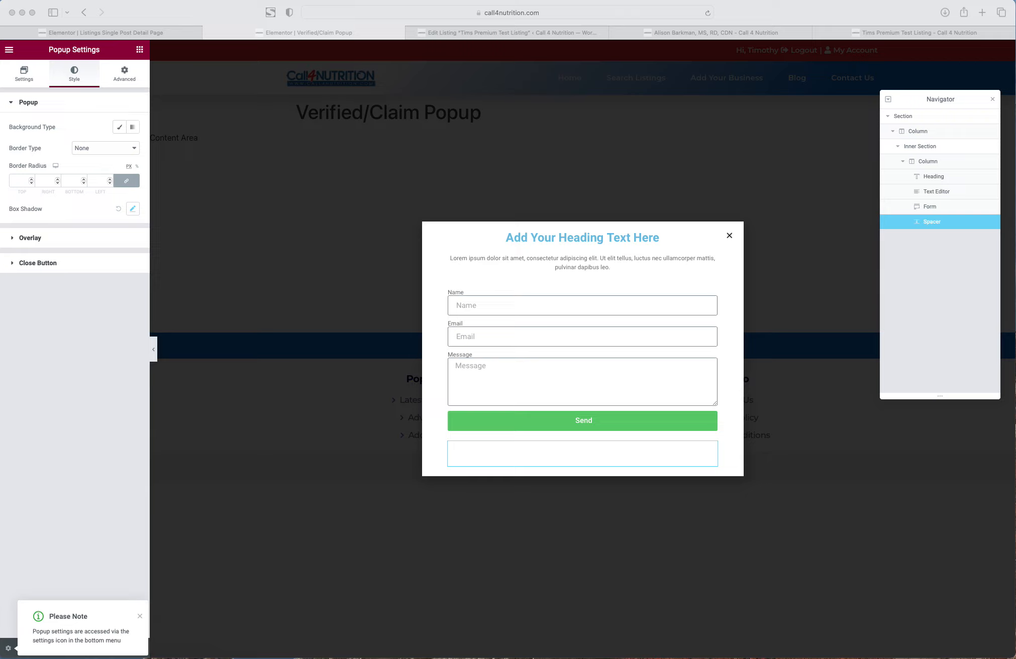
{"action": "left_click", "coordinate": [616, 263]}
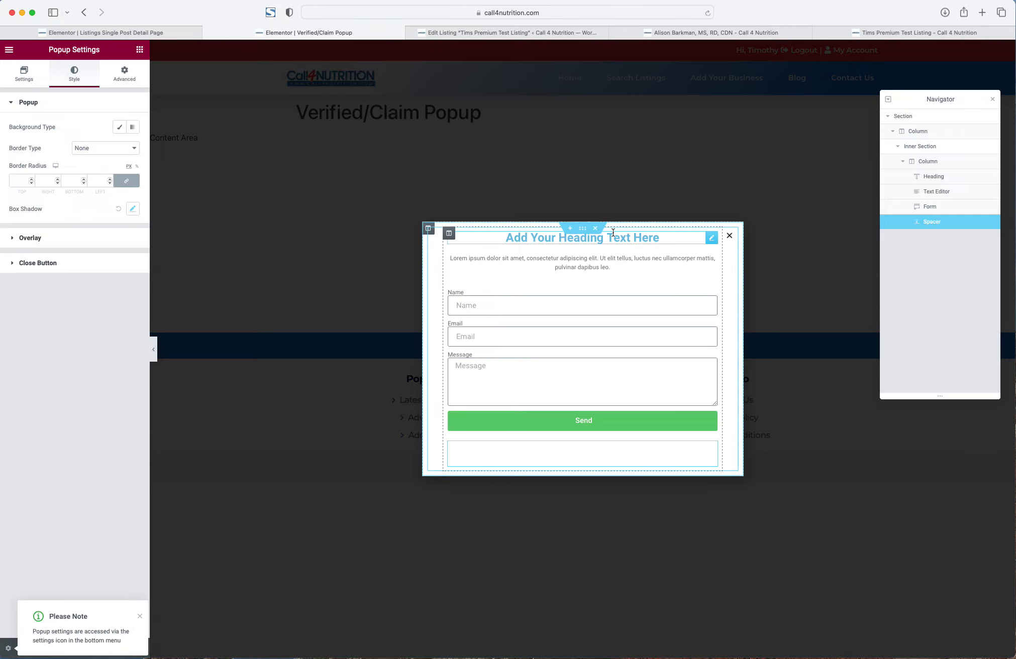
- Change the popup heading's title to 'Claim This Business Listing'
{"action": "right_click", "coordinate": [569, 315]}
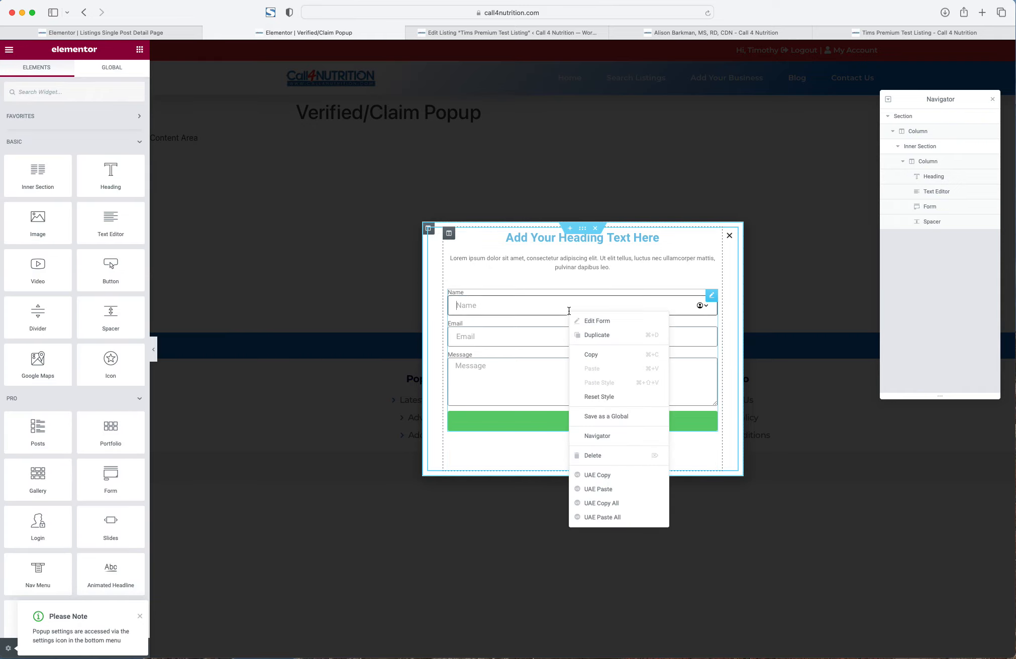
{"action": "left_click", "coordinate": [592, 322]}
{"action": "right_click", "coordinate": [591, 319]}
{"action": "left_click", "coordinate": [571, 278]}
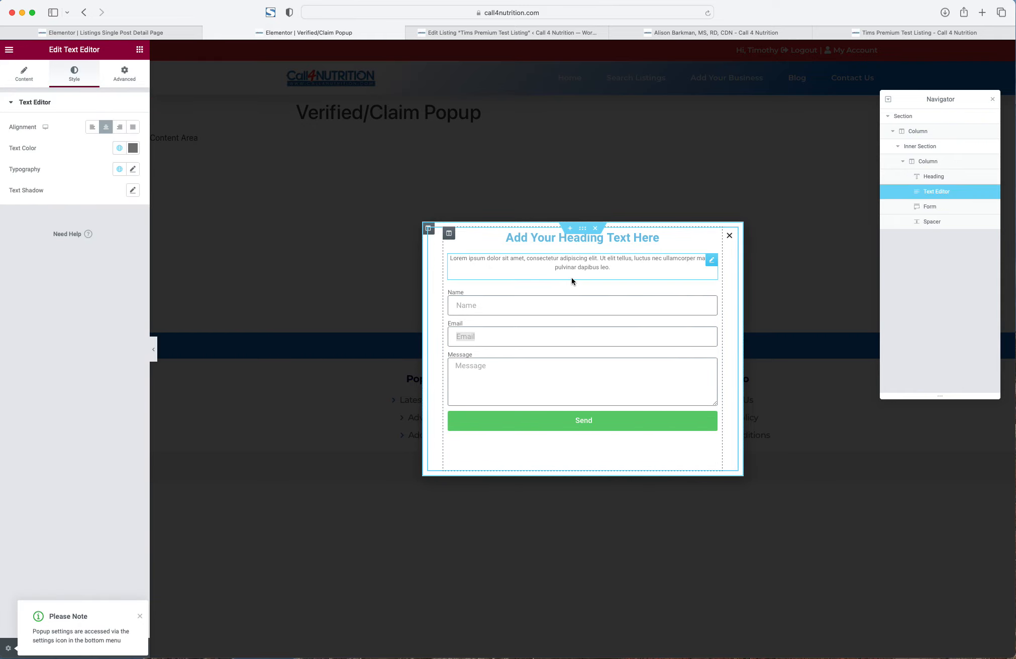
{"action": "left_click", "coordinate": [536, 240]}
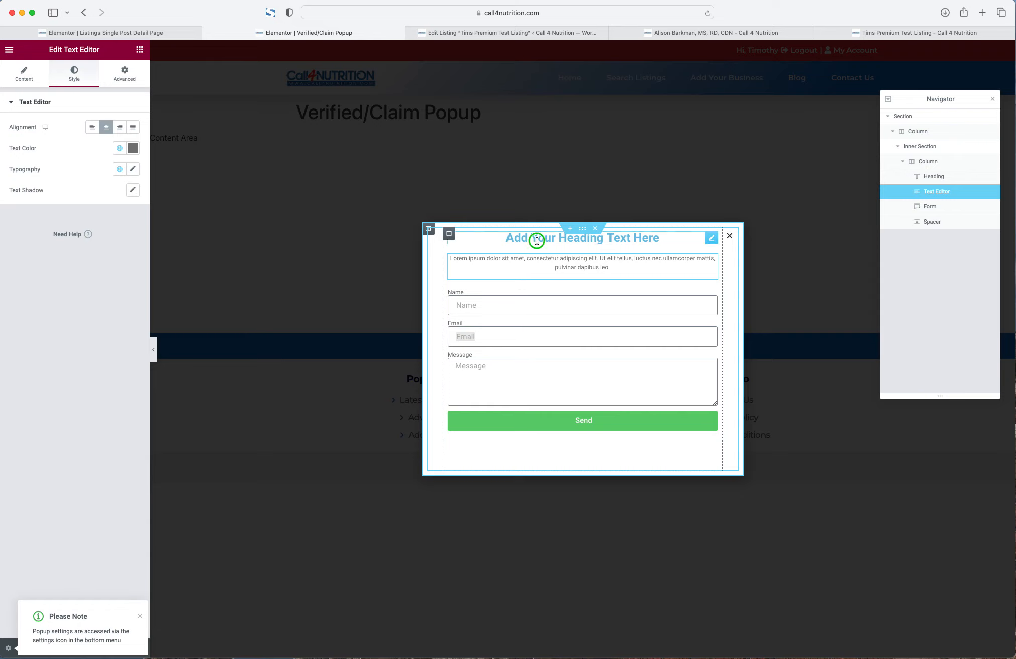
{"action": "right_click", "coordinate": [536, 240]}
{"action": "left_click", "coordinate": [557, 250]}
{"action": "triple_click", "coordinate": [83, 143]}
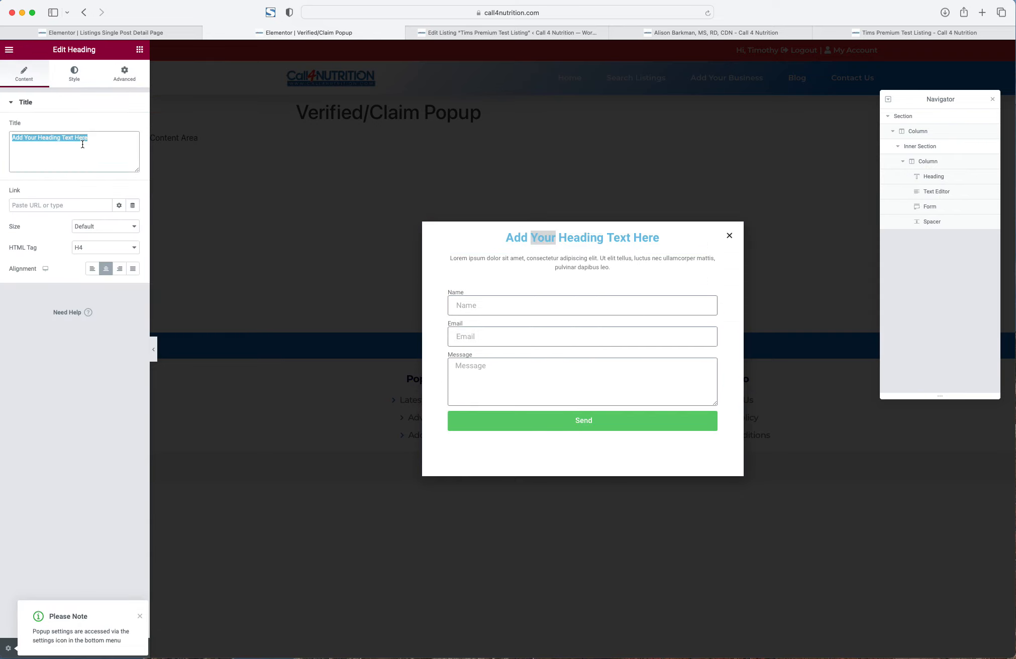
{"action": "type", "text": "Claim This B"}
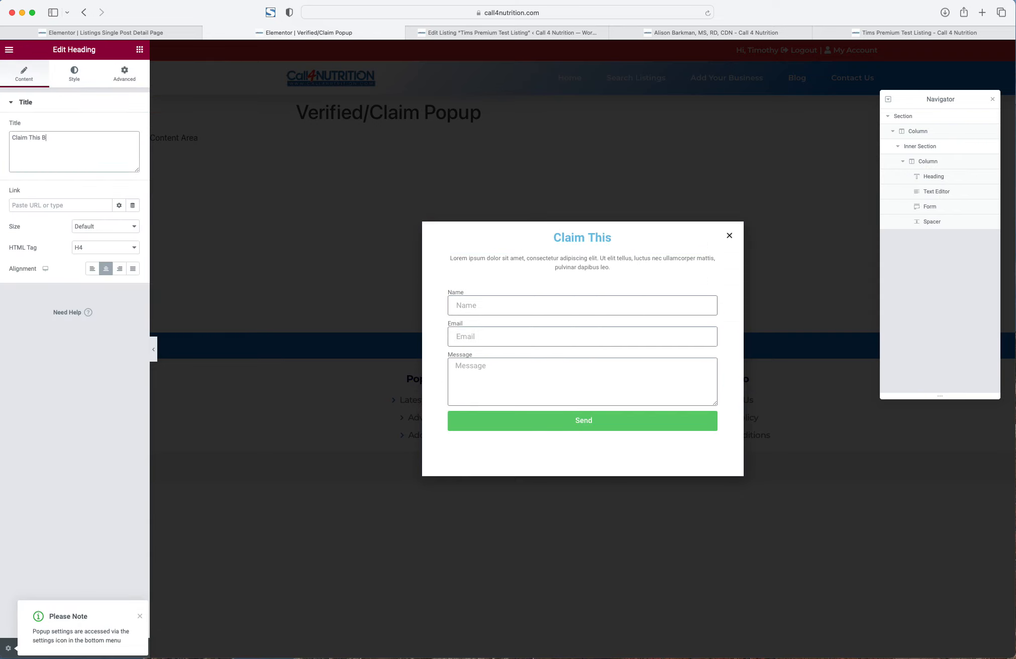
{"action": "type", "text": "usiness Listing"}
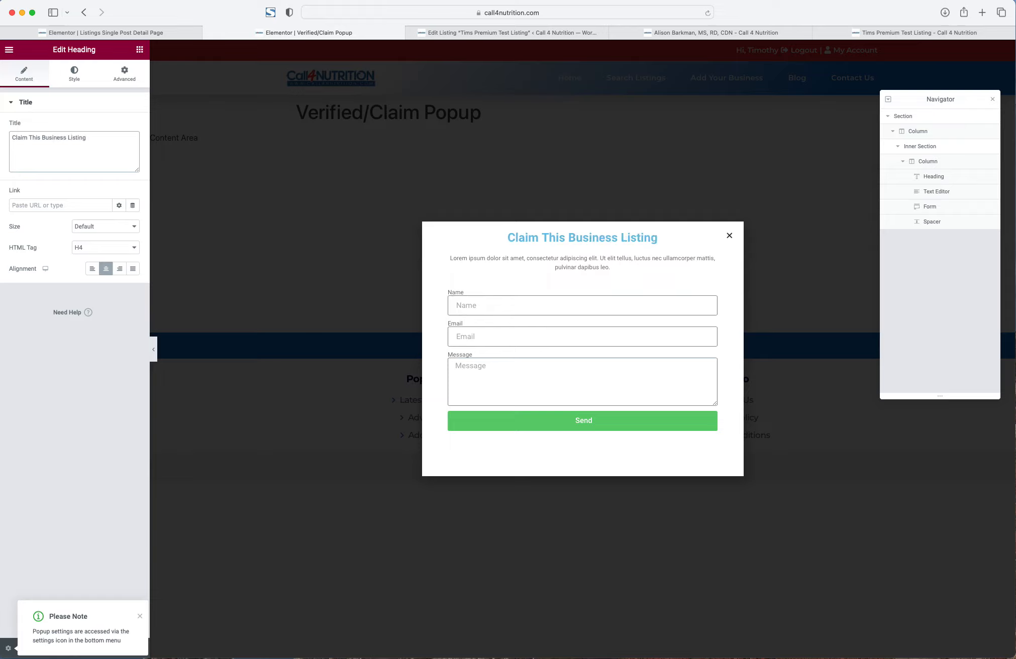
- Set the paragraph's text colour to the Secondary global colour
{"action": "key", "text": "super+Tab"}
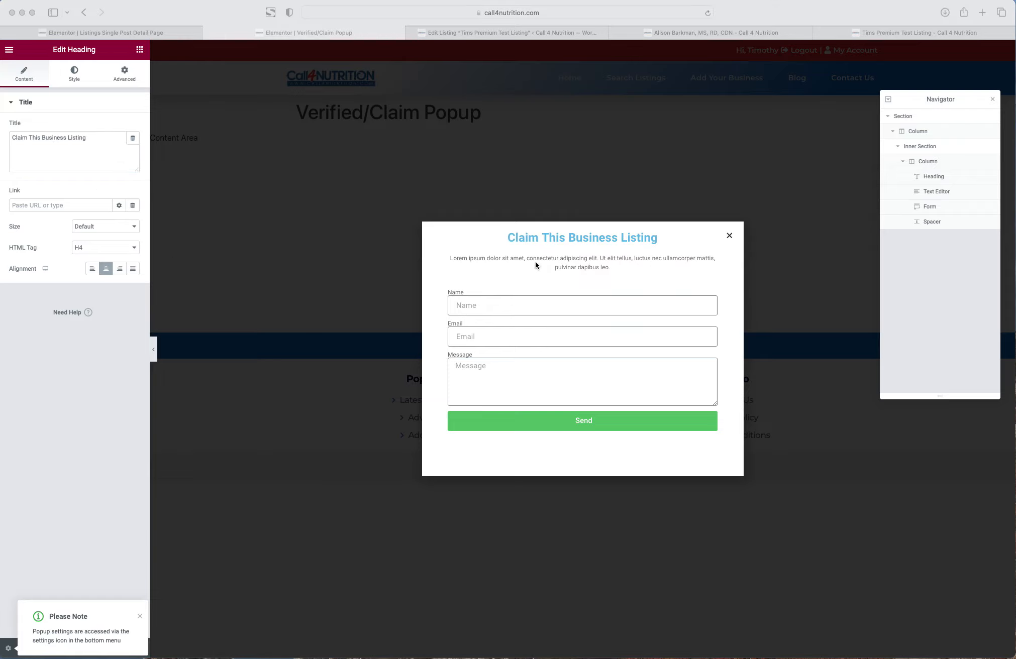
{"action": "left_click", "coordinate": [567, 261]}
{"action": "right_click", "coordinate": [572, 265]}
{"action": "left_click", "coordinate": [585, 270]}
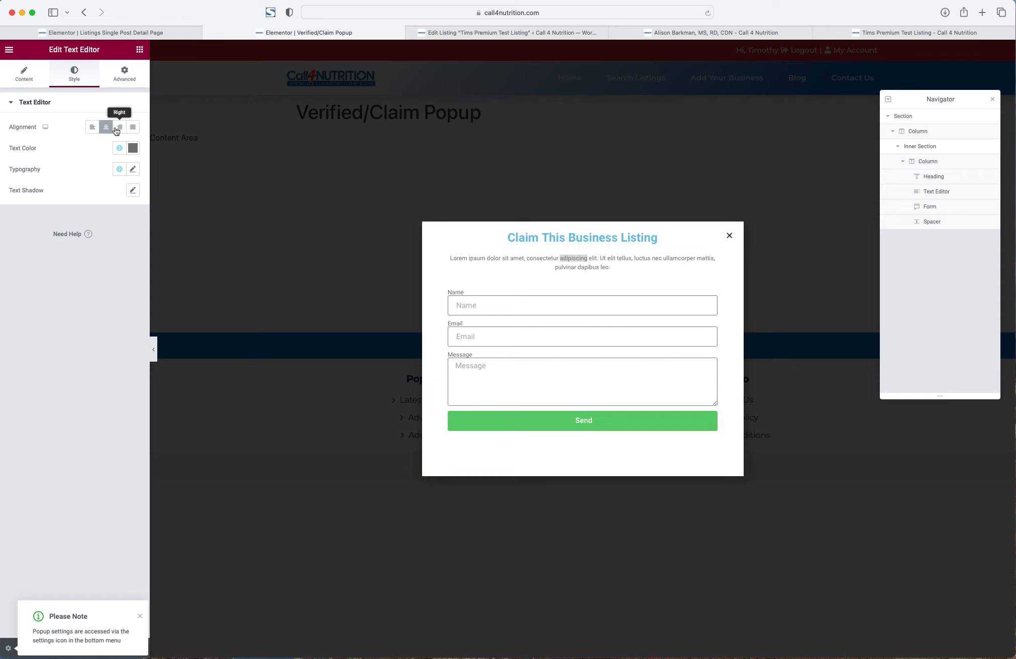
{"action": "left_click", "coordinate": [116, 151]}
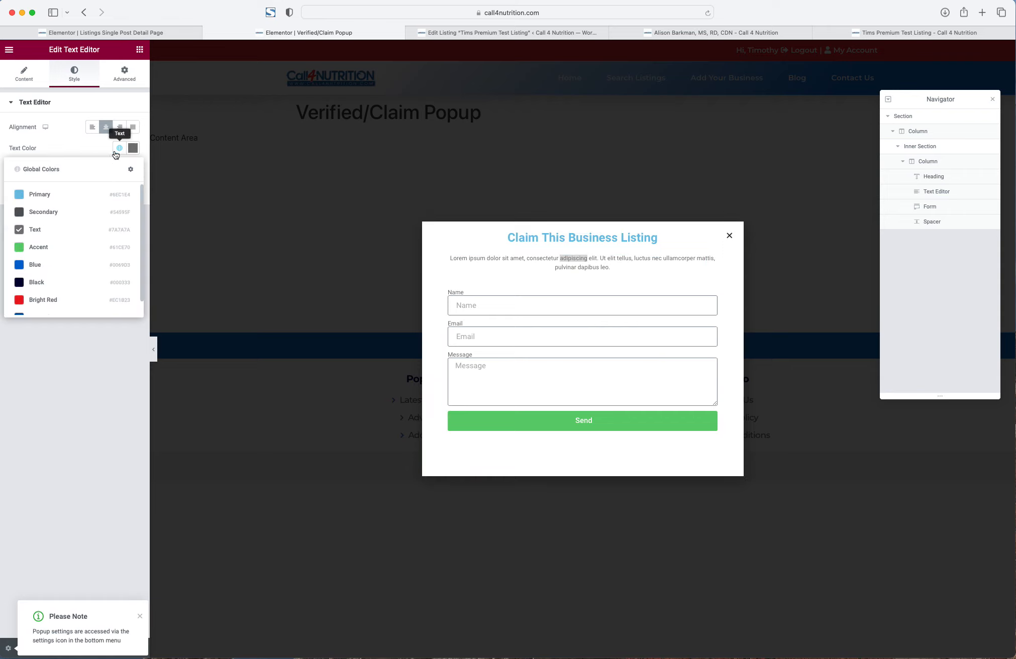
{"action": "left_click", "coordinate": [50, 212]}
{"action": "left_click", "coordinate": [133, 169]}
- Set the popup paragraph's font size to 20
{"action": "left_click", "coordinate": [115, 248]}
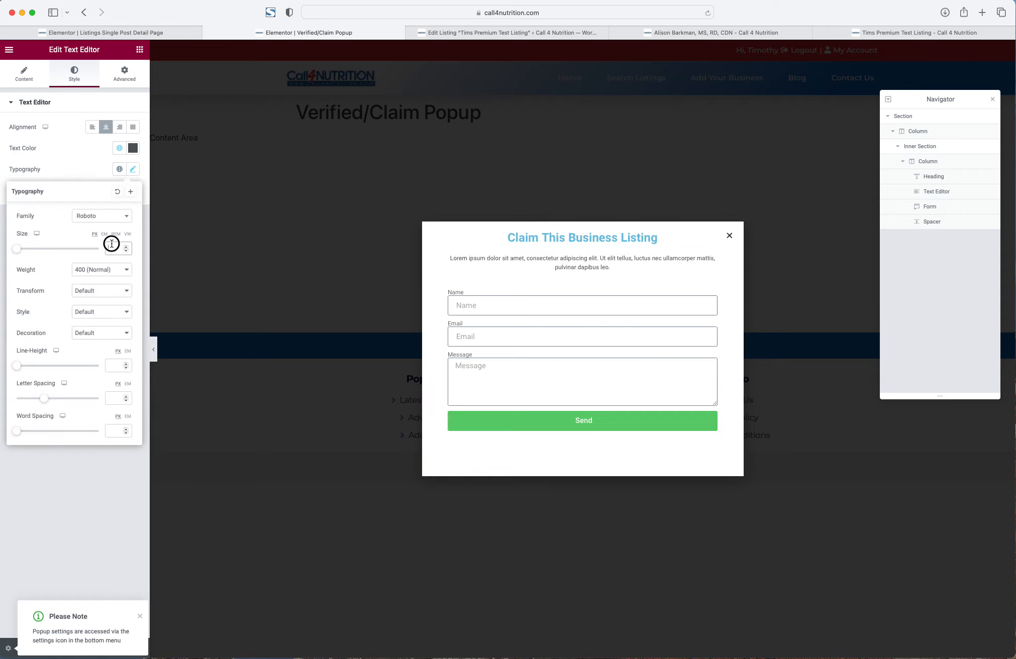
{"action": "type", "text": "22"}
{"action": "key", "text": "BackSpace"}
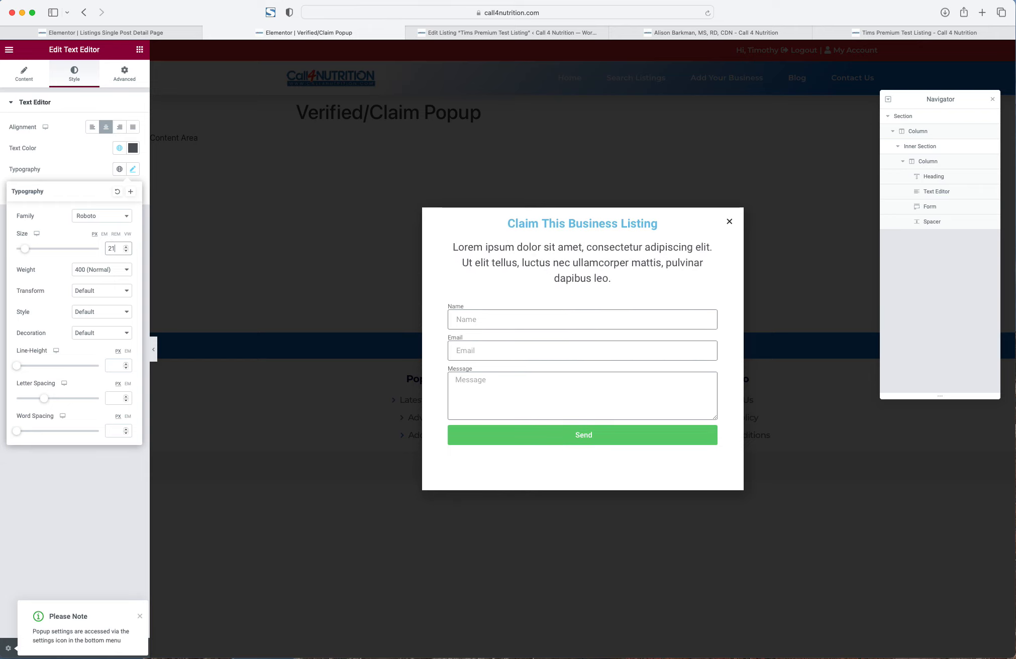
{"action": "type", "text": "0"}
- Replace the Lorem ipsum text with instructions: admin contacts you within 1-2 days, then you can edit your listing
{"action": "left_click", "coordinate": [24, 73]}
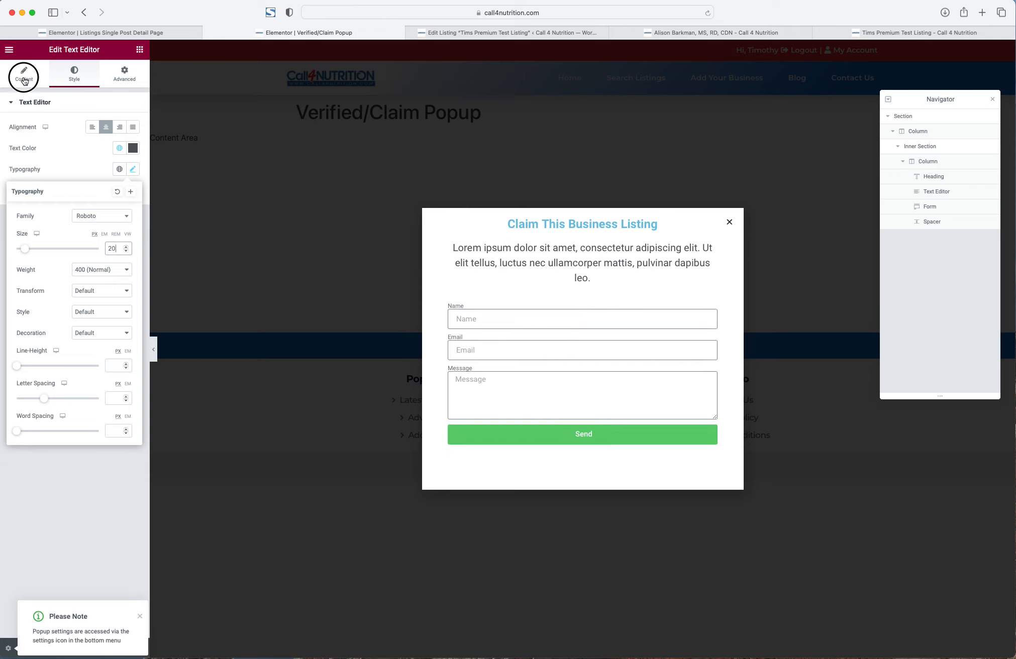
{"action": "left_click", "coordinate": [116, 133]}
{"action": "triple_click", "coordinate": [76, 195]}
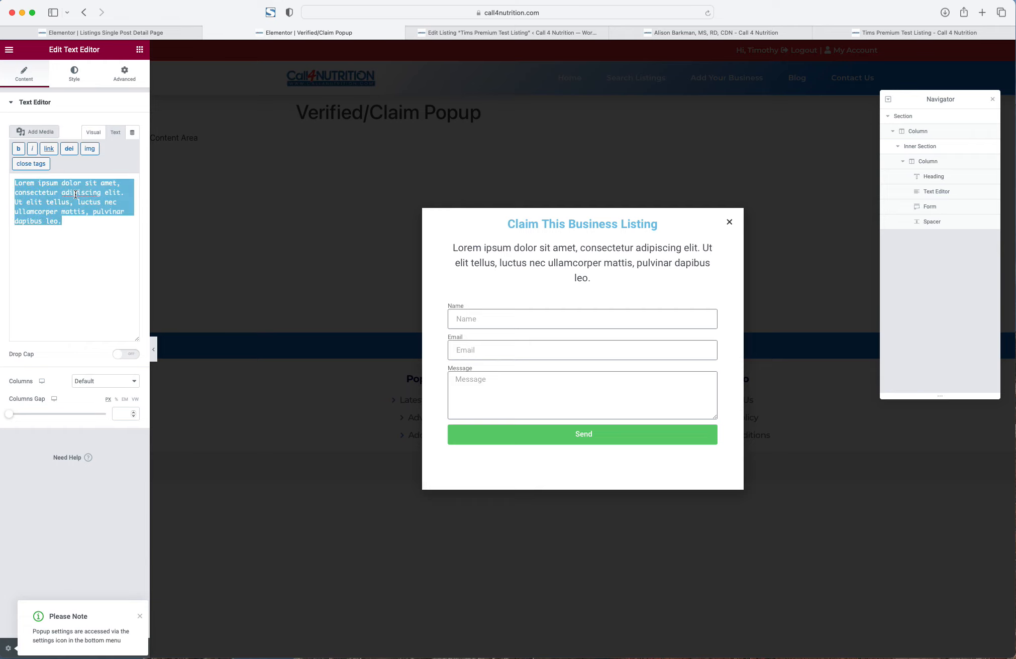
{"action": "type", "text": "After fi"}
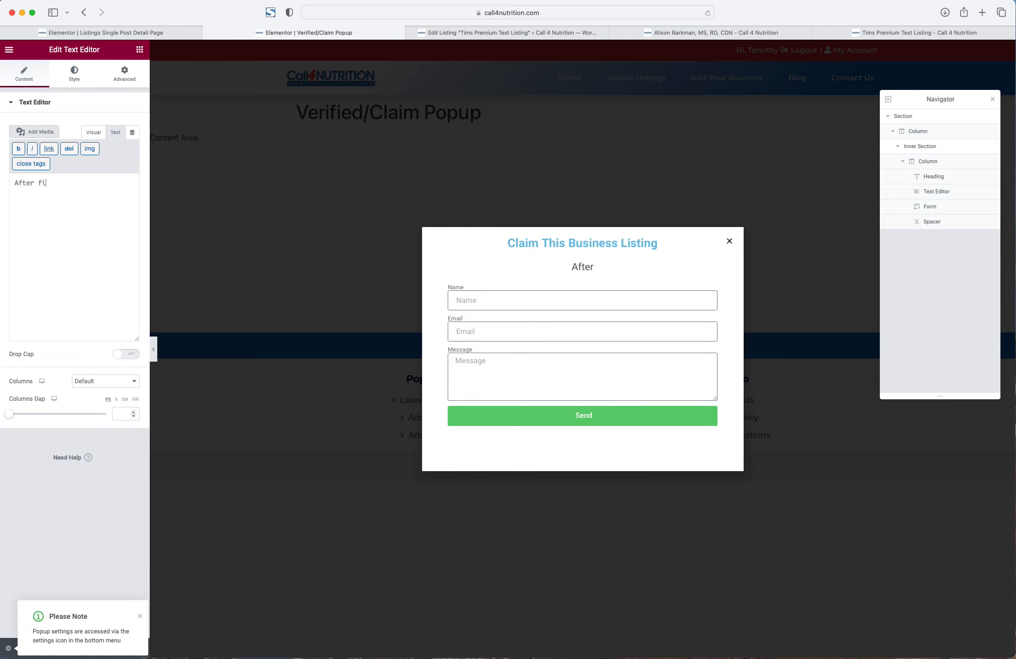
{"action": "type", "text": "lling out the claimed"}
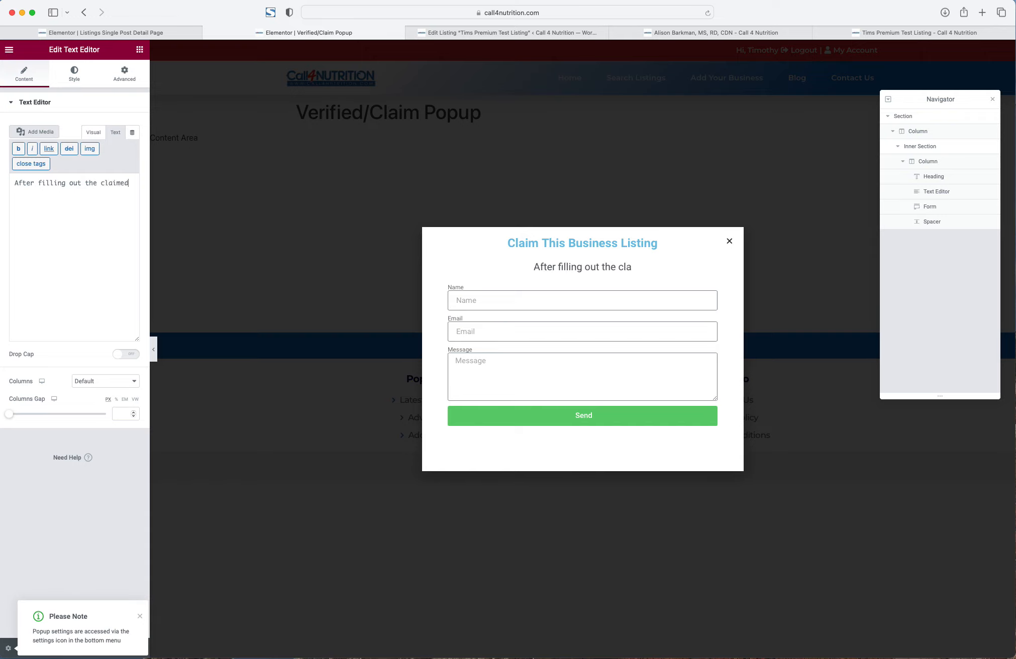
{"action": "type", "text": " listing form be"}
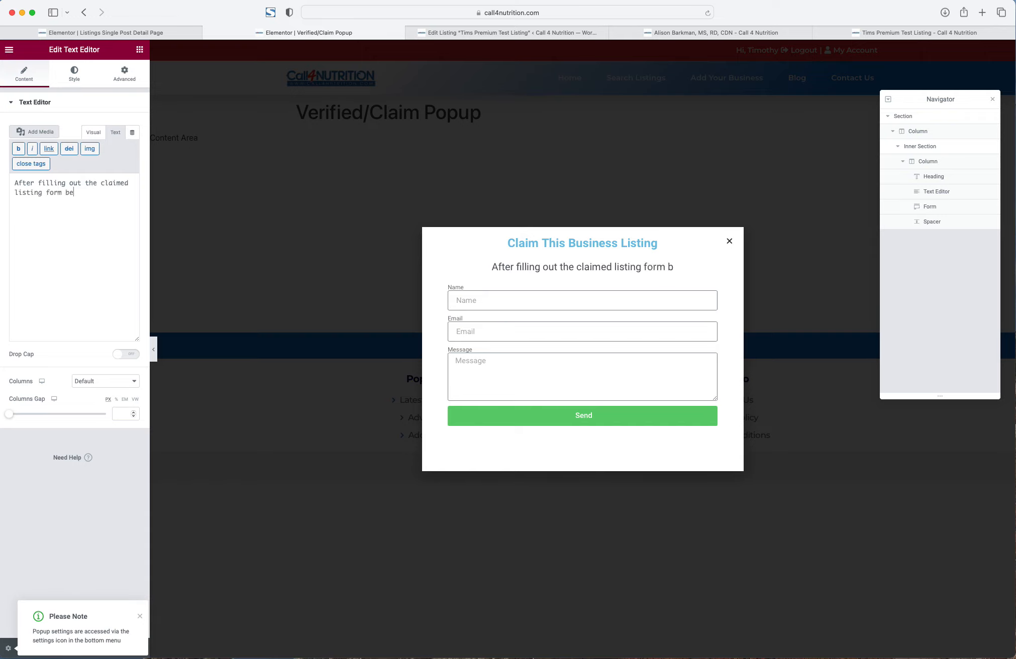
{"action": "type", "text": "low and admin wi"}
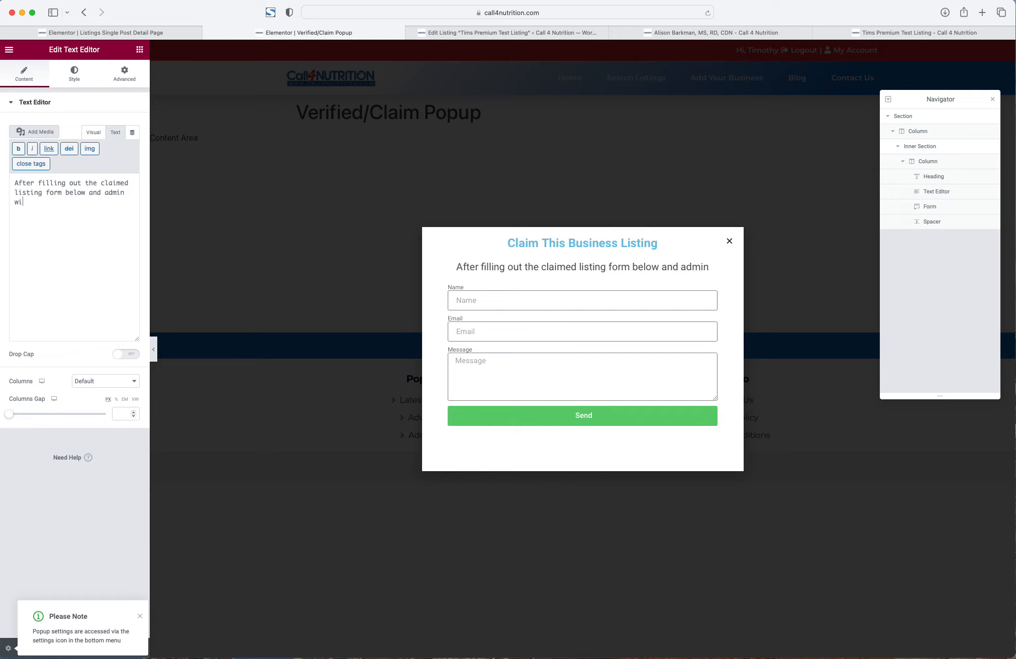
{"action": "type", "text": "ll contact"}
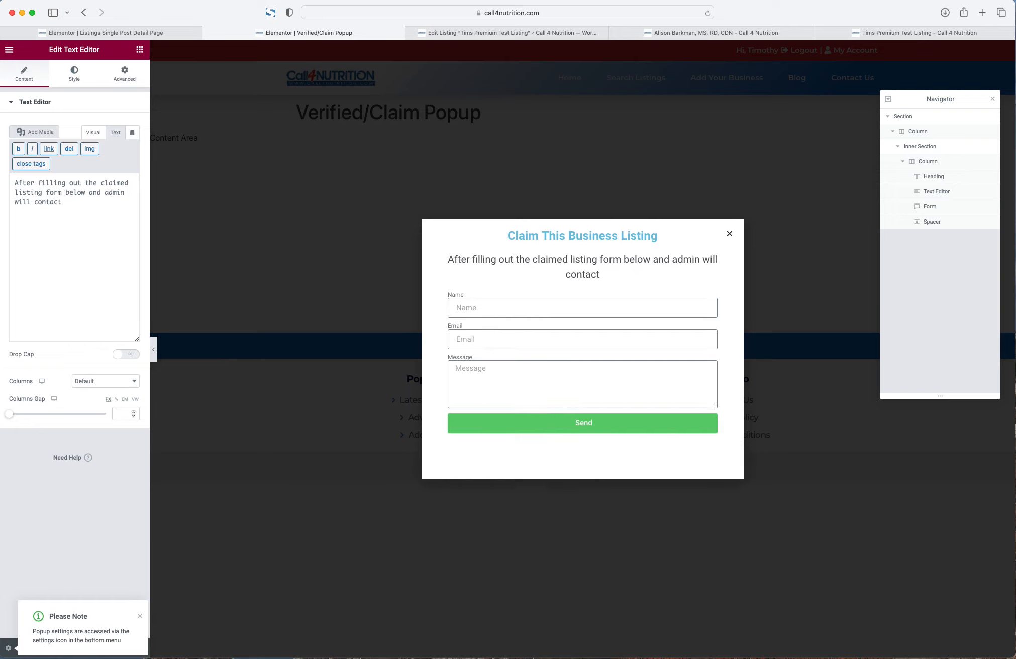
{"action": "type", "text": " you within 1-2"}
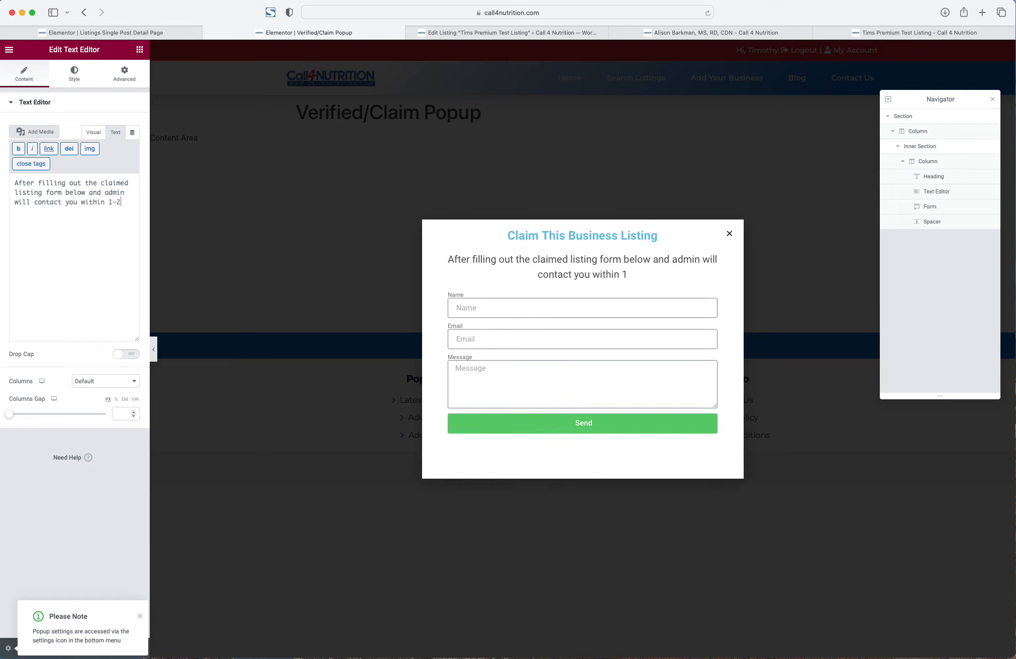
{"action": "type", "text": " days. Onc"}
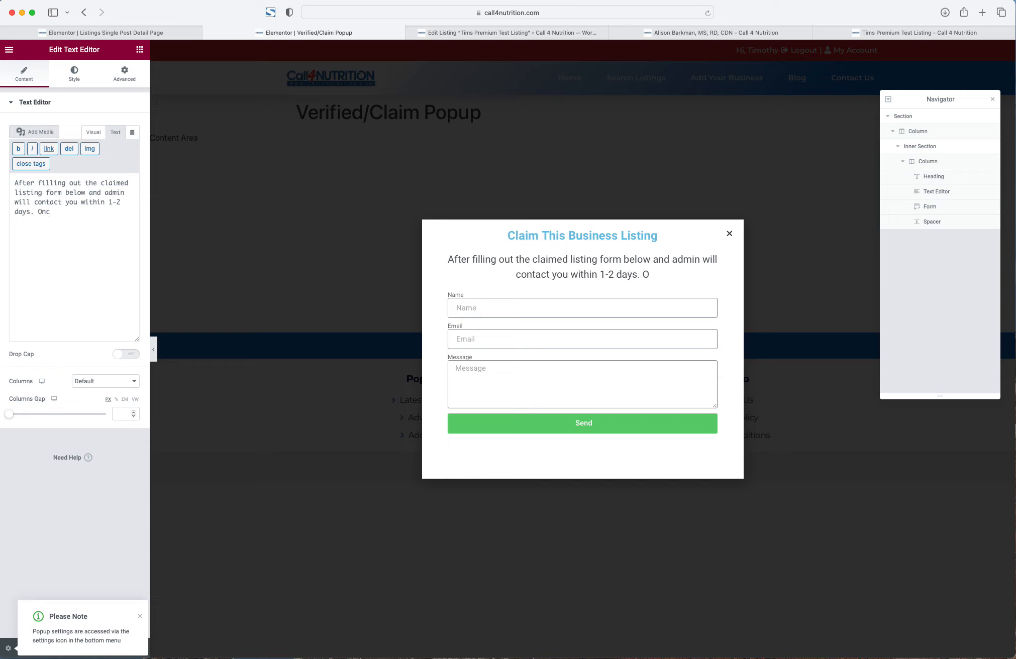
{"action": "type", "text": "e approved "}
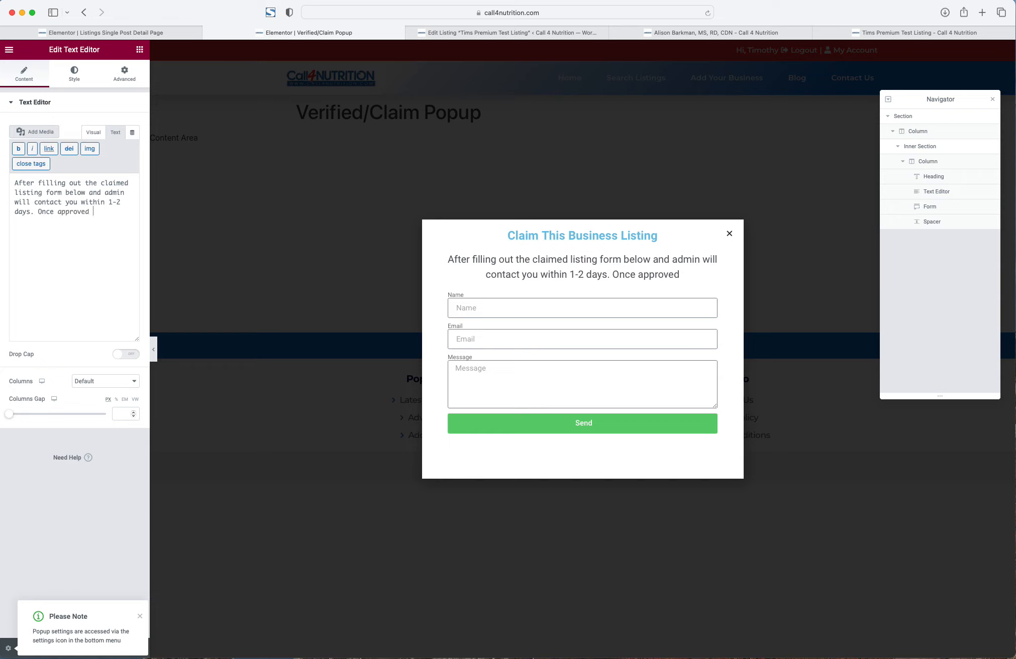
{"action": "type", "text": "you"}
{"action": "key", "text": "BackSpace"}
{"action": "key", "text": "BackSpace"}
{"action": "key", "text": "BackSpace"}
{"action": "key", "text": "BackSpace"}
{"action": "type", "text": ",you "}
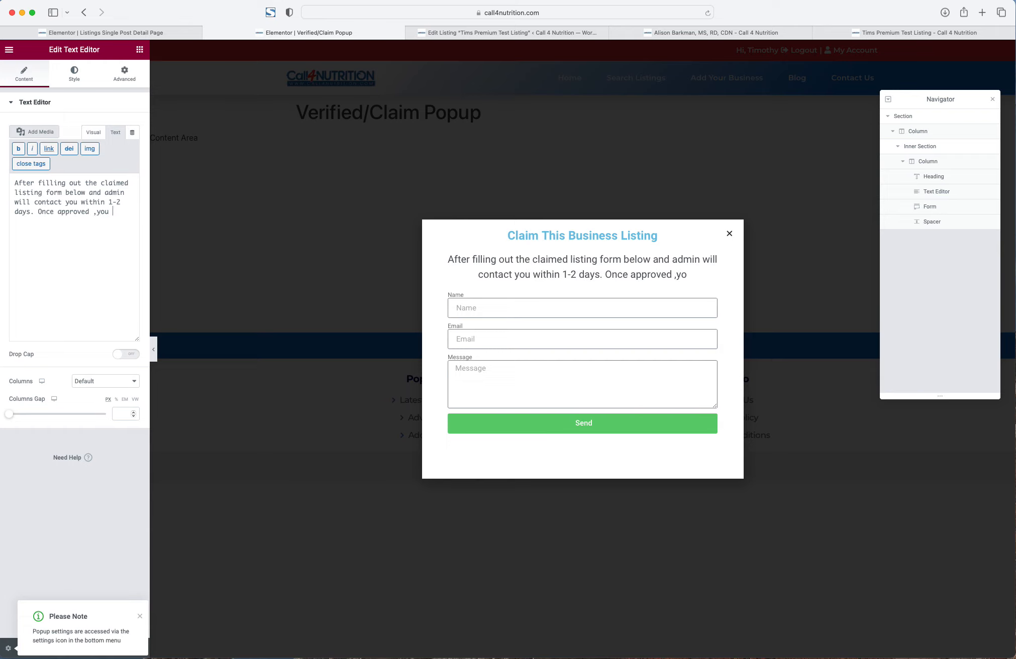
{"action": "type", "text": "will have acces"}
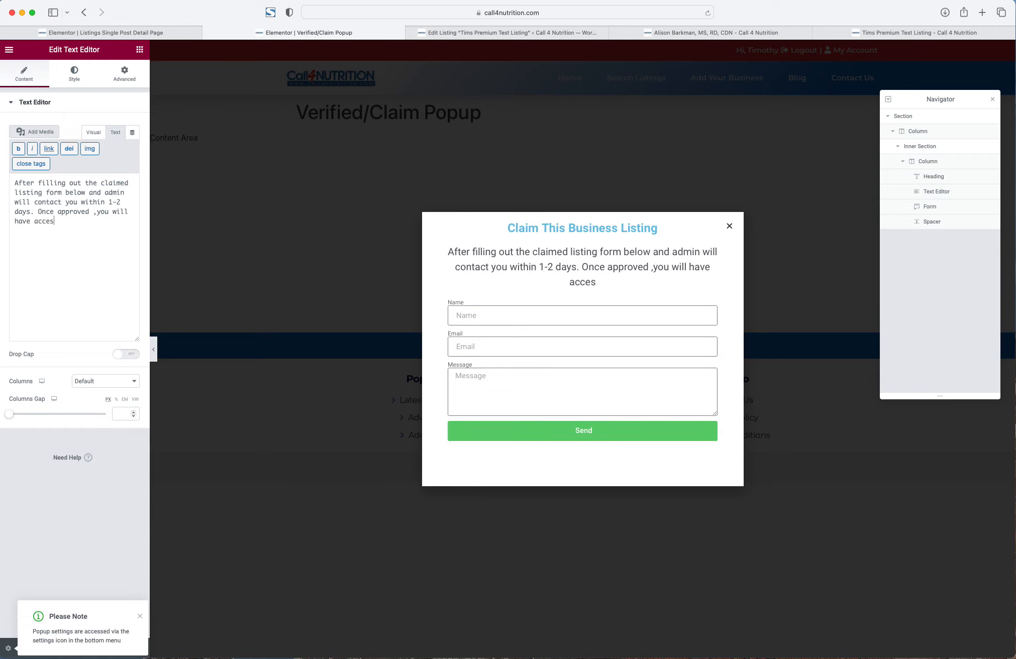
{"action": "type", "text": "s to edit your listing."}
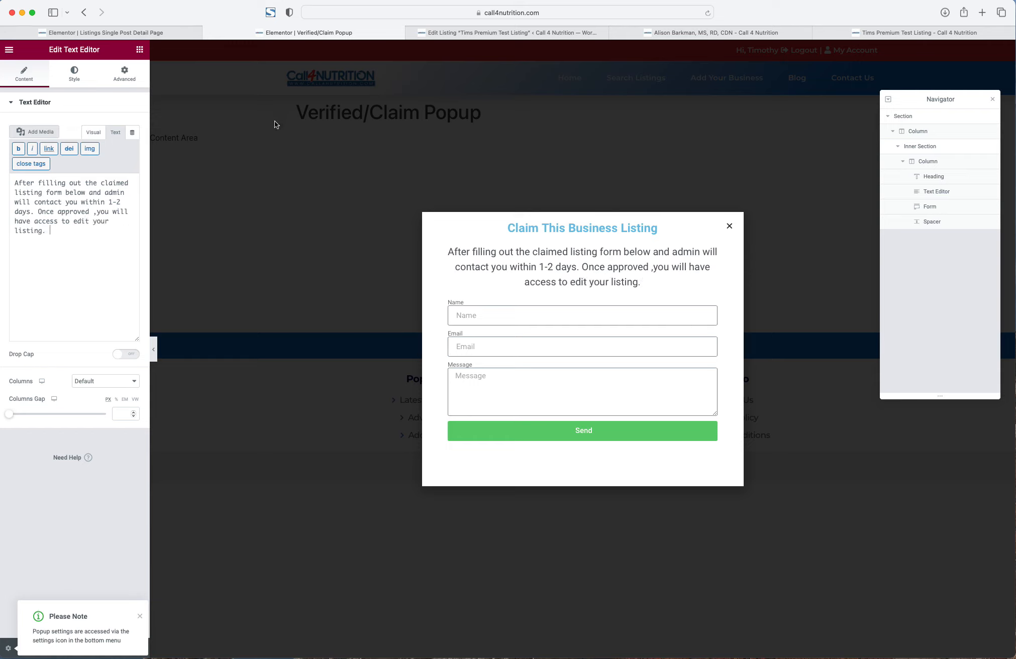
- Style the instruction text at size 20 with Light (300) weight
{"action": "left_click", "coordinate": [75, 79]}
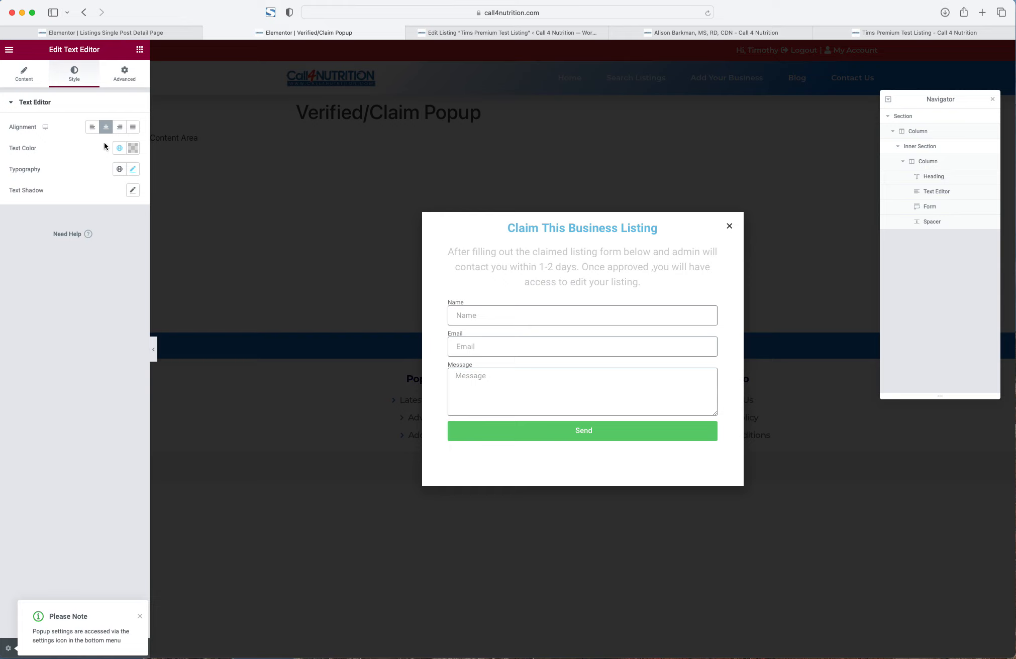
{"action": "left_click", "coordinate": [134, 169]}
{"action": "left_click", "coordinate": [118, 246]}
{"action": "type", "text": "19"}
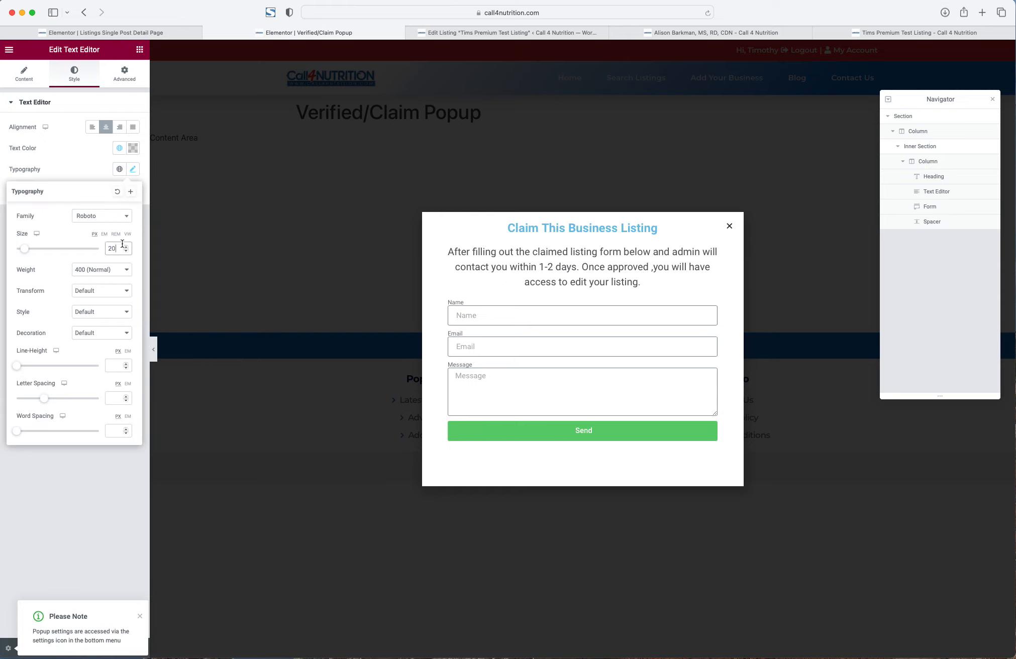
{"action": "key", "text": "Down"}
{"action": "key", "text": "Down"}
{"action": "key", "text": "Down"}
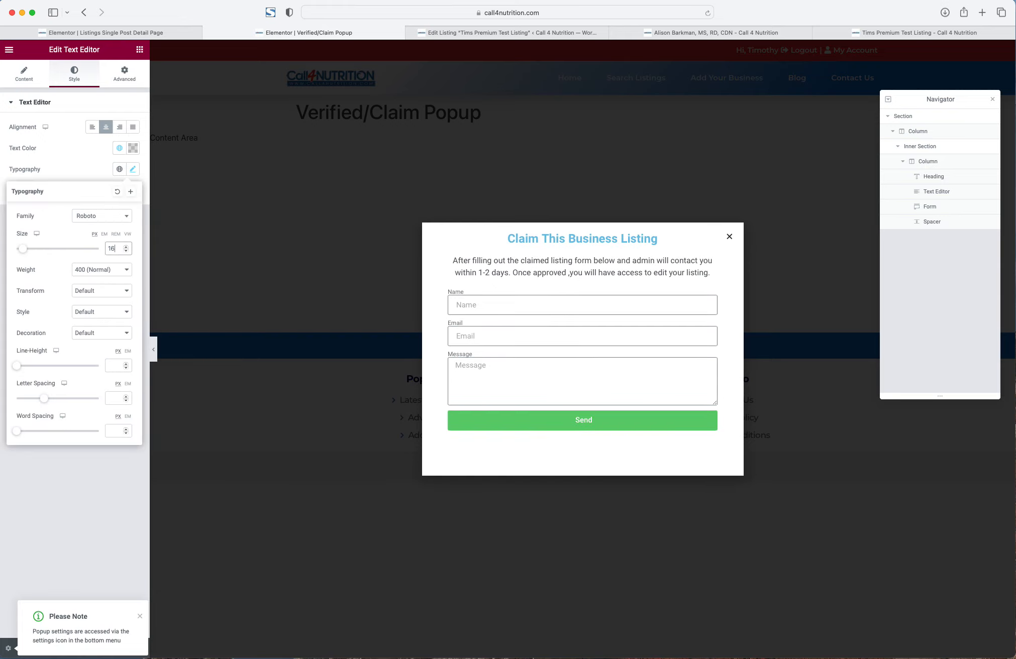
{"action": "key", "text": "Up"}
{"action": "key", "text": "Up"}
{"action": "key", "text": "Up"}
{"action": "key", "text": "Up"}
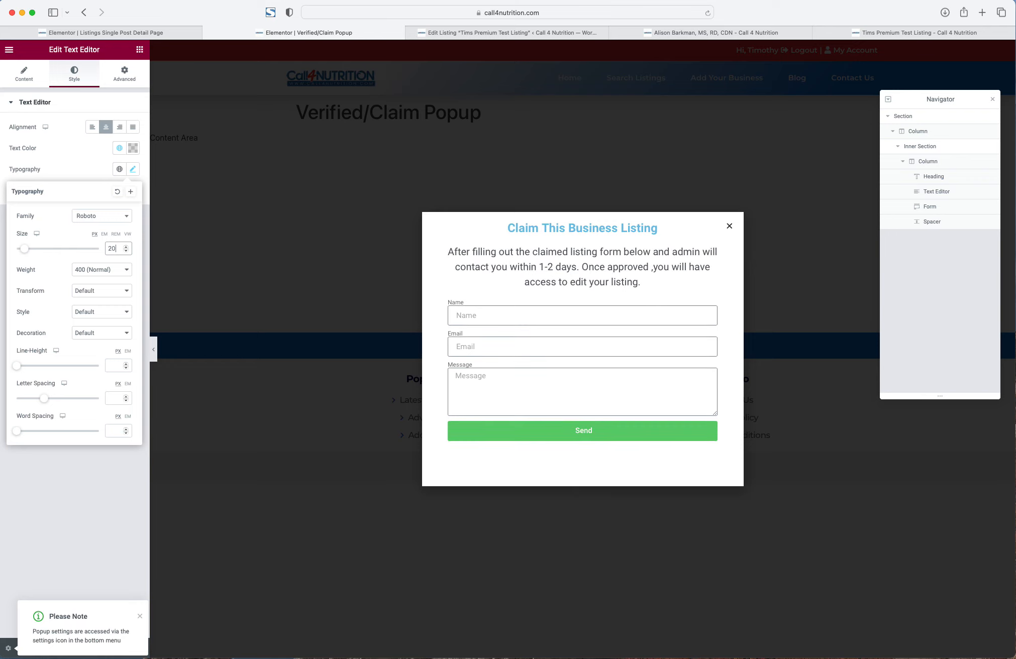
{"action": "left_click", "coordinate": [89, 274]}
{"action": "left_click", "coordinate": [92, 257]}
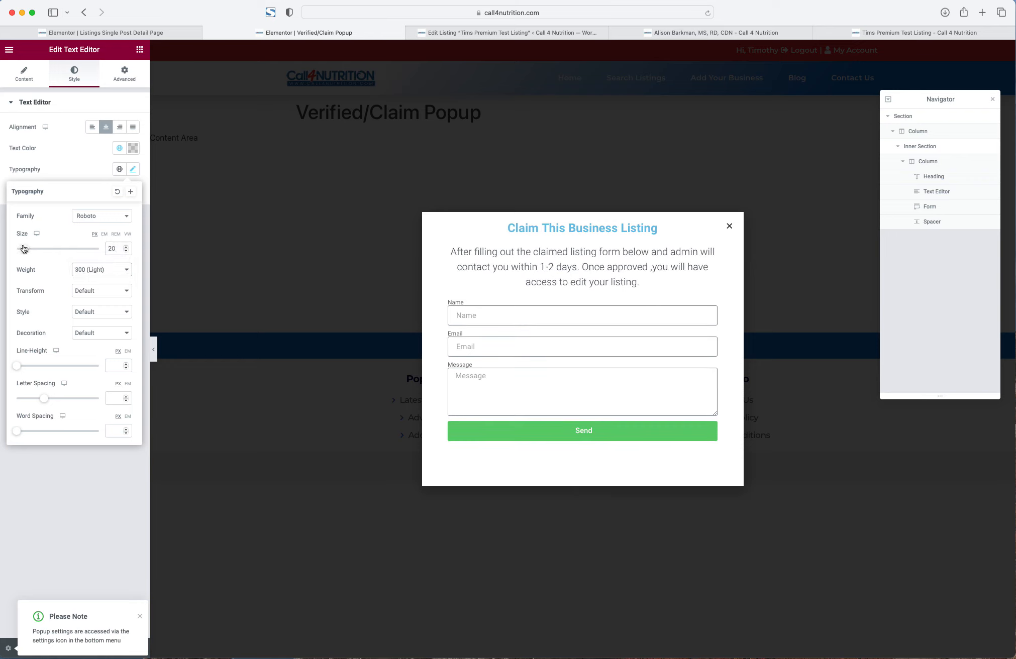
- Open the popup's form widget for editing
{"action": "right_click", "coordinate": [554, 230]}
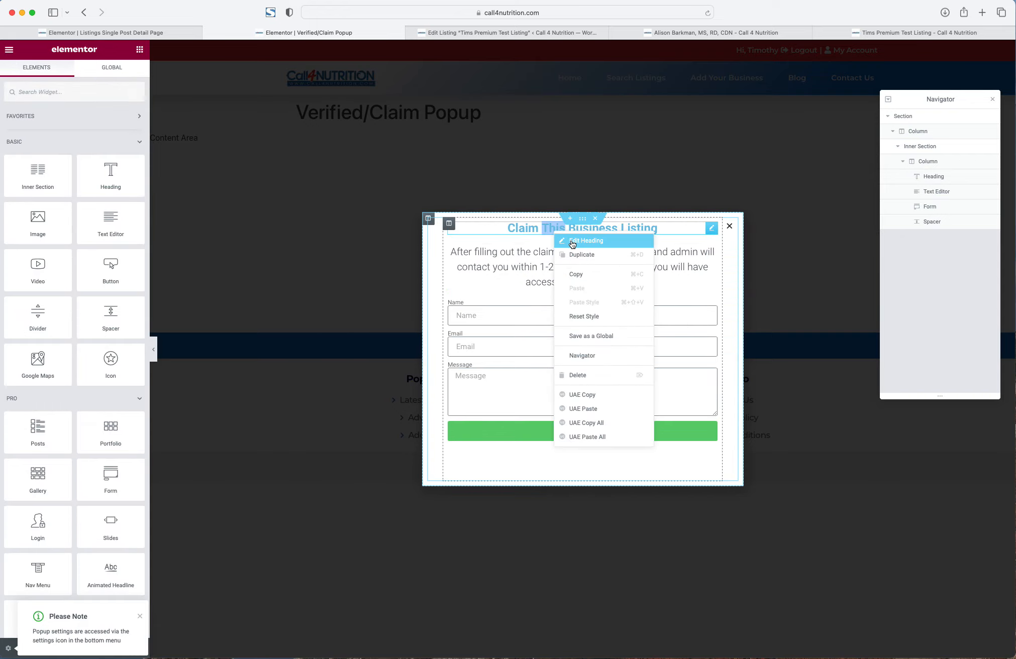
{"action": "left_click", "coordinate": [573, 242]}
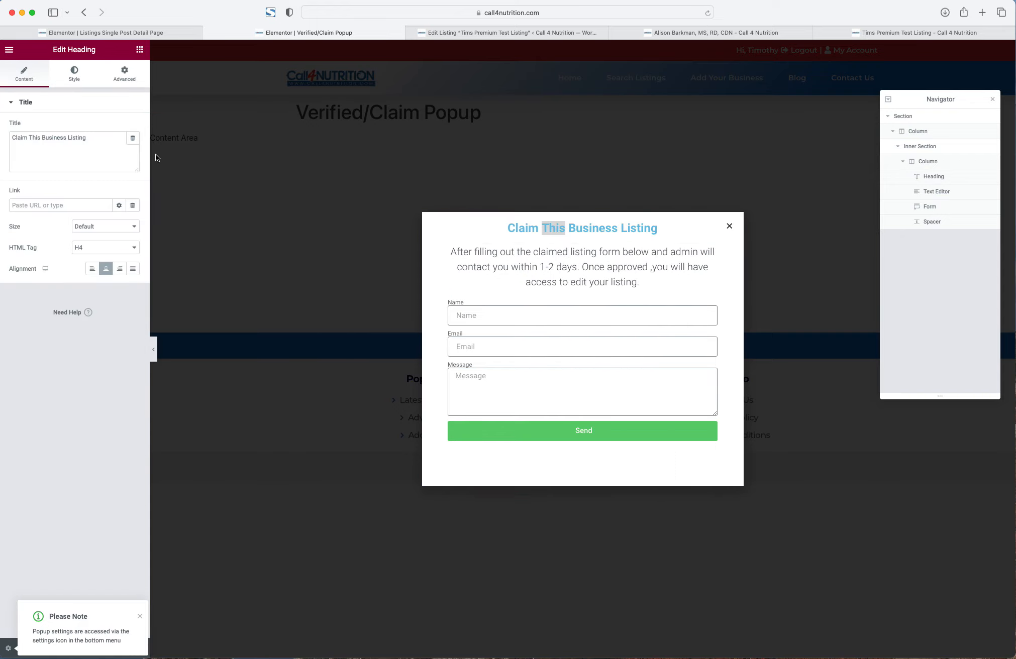
{"action": "right_click", "coordinate": [526, 324]}
{"action": "left_click", "coordinate": [550, 335]}
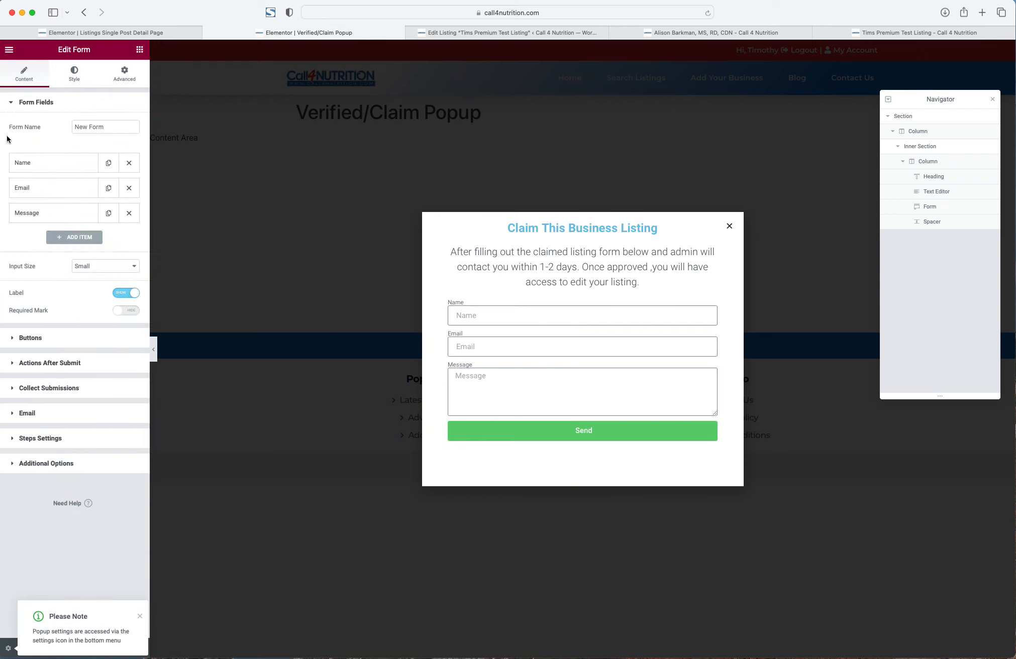
- Make the Name field 50% width with no label and a 'First Name' placeholder
{"action": "left_click", "coordinate": [52, 165]}
{"action": "left_click", "coordinate": [85, 277]}
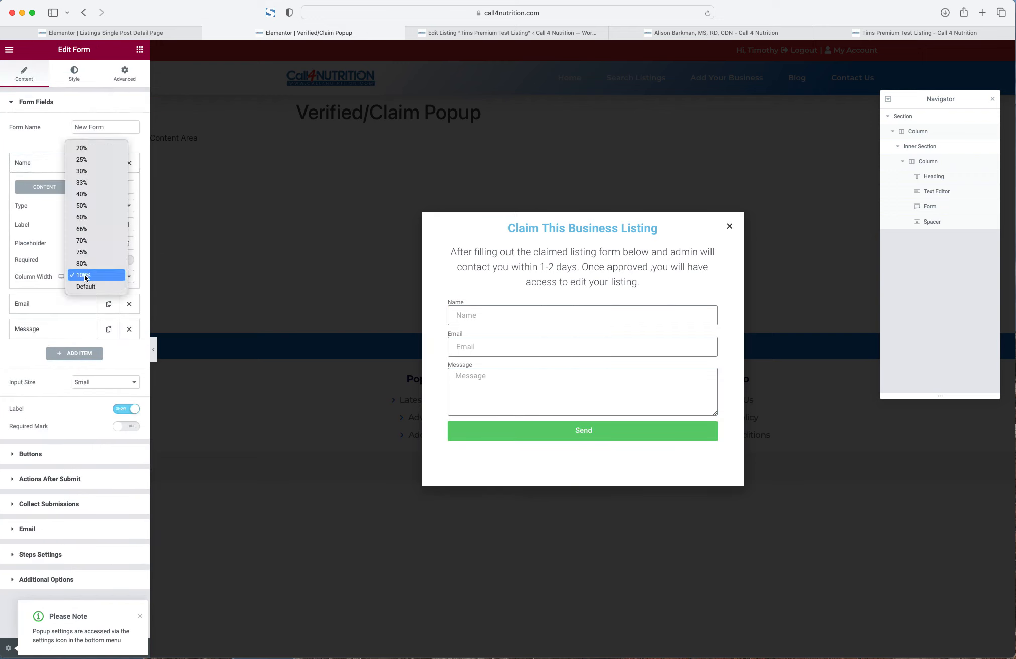
{"action": "left_click", "coordinate": [90, 204]}
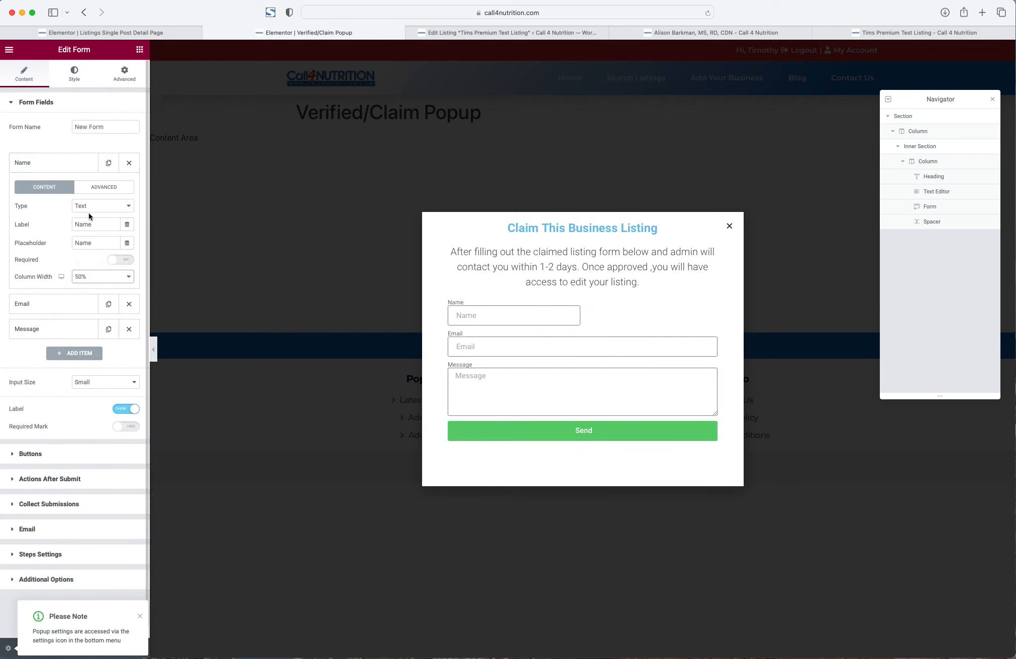
{"action": "double_click", "coordinate": [86, 224]}
{"action": "key", "text": "BackSpace"}
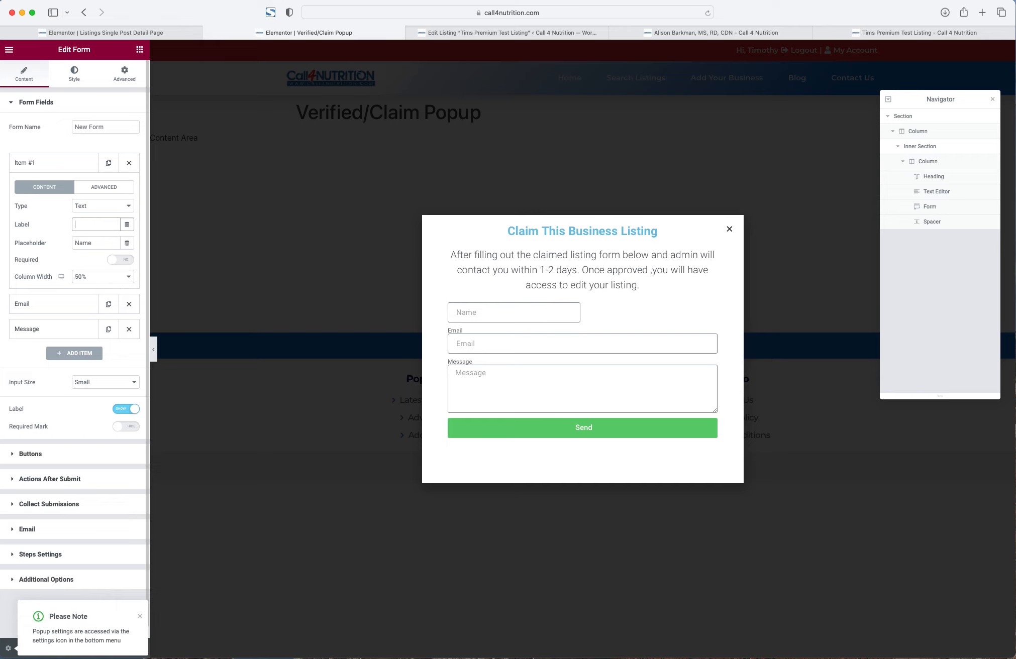
{"action": "double_click", "coordinate": [76, 244]}
{"action": "type", "text": "First Name"}
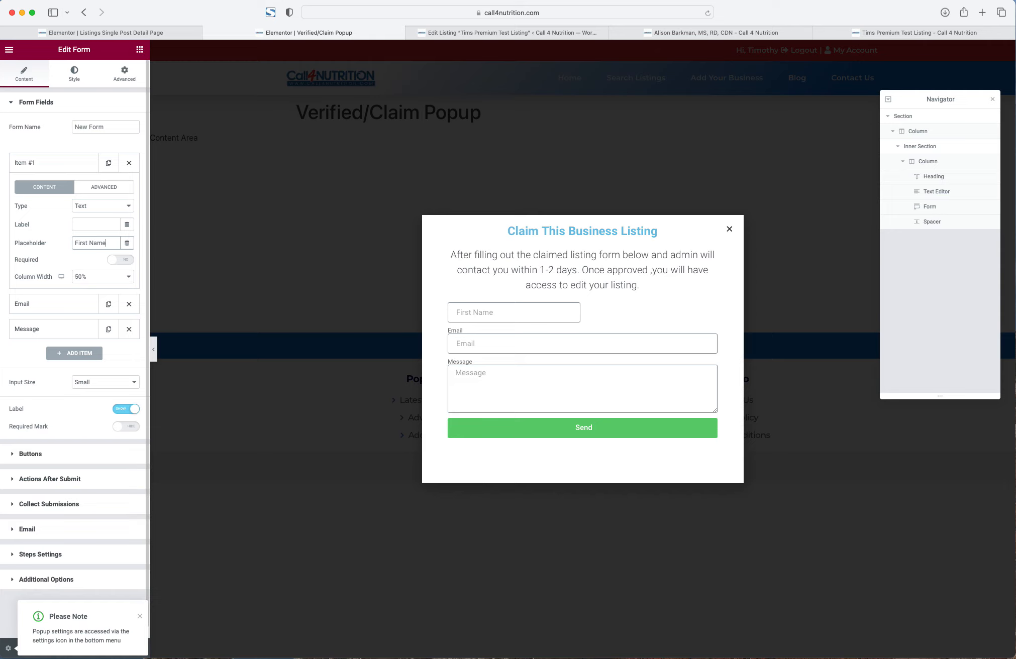
- Duplicate it as a 'Last Name' placeholder field
{"action": "left_click", "coordinate": [108, 163]}
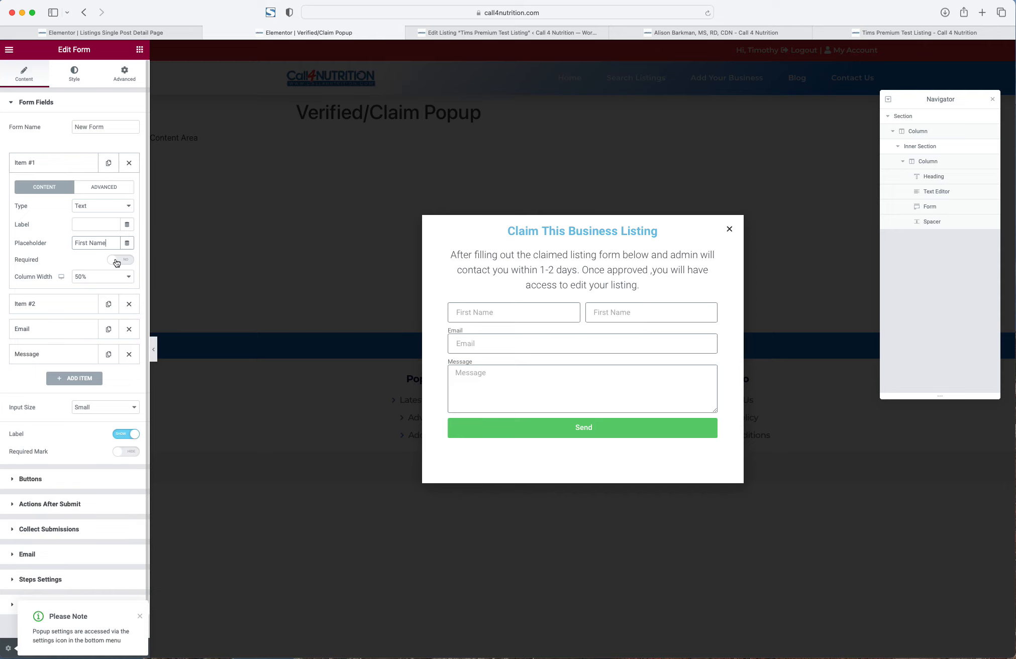
{"action": "left_click", "coordinate": [41, 304]}
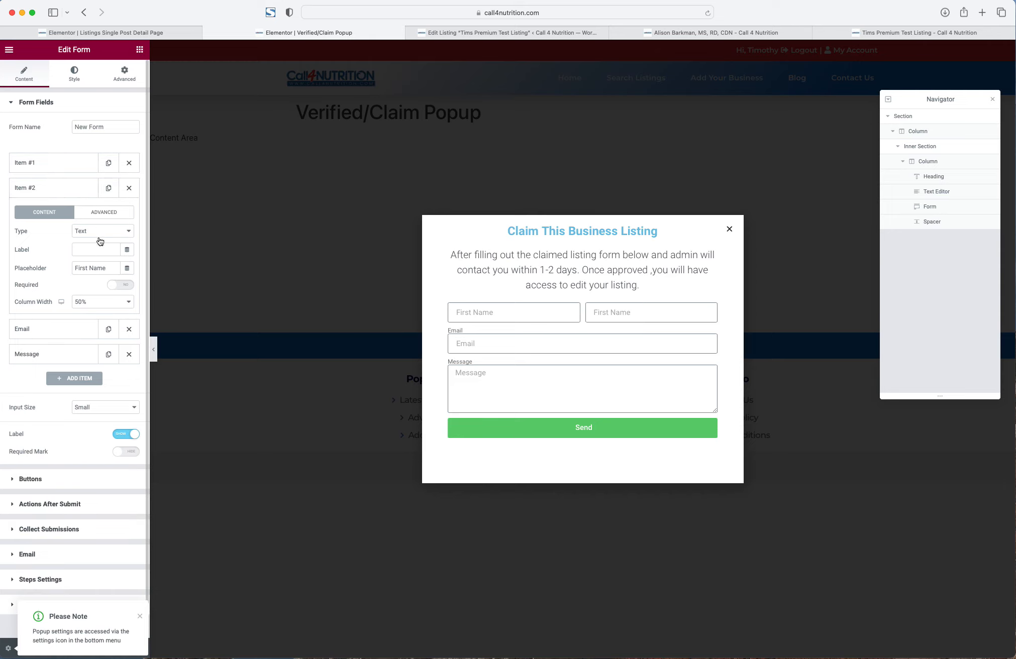
{"action": "double_click", "coordinate": [84, 268]}
{"action": "type", "text": "Last N"}
{"action": "key", "text": "BackSpace"}
{"action": "left_click", "coordinate": [58, 329]}
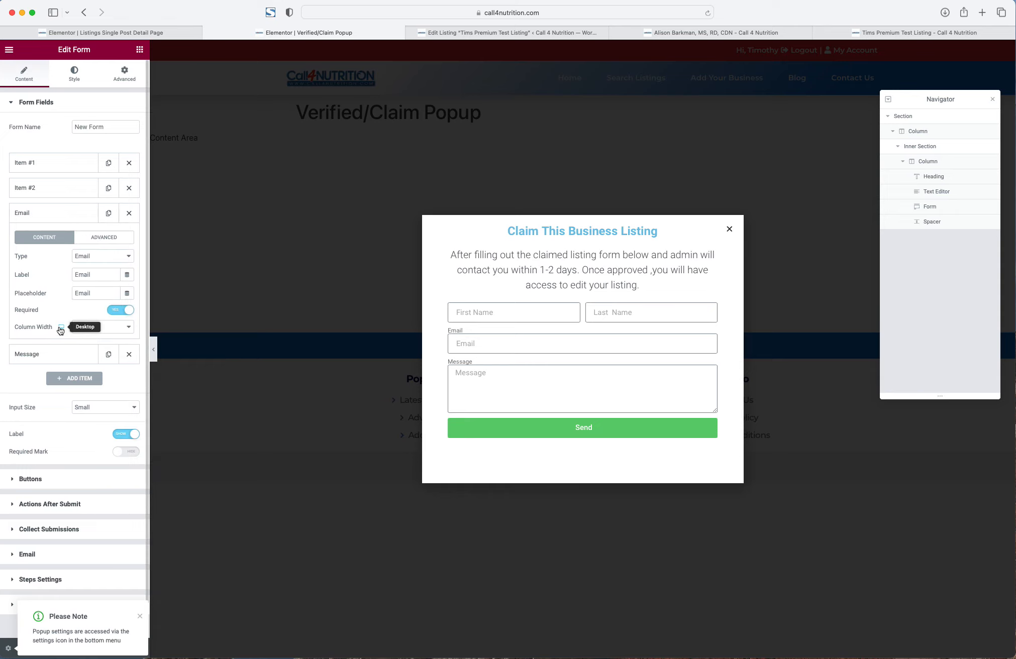
- Remove the Email field's label and make it 50% width
{"action": "double_click", "coordinate": [89, 274]}
{"action": "key", "text": "BackSpace"}
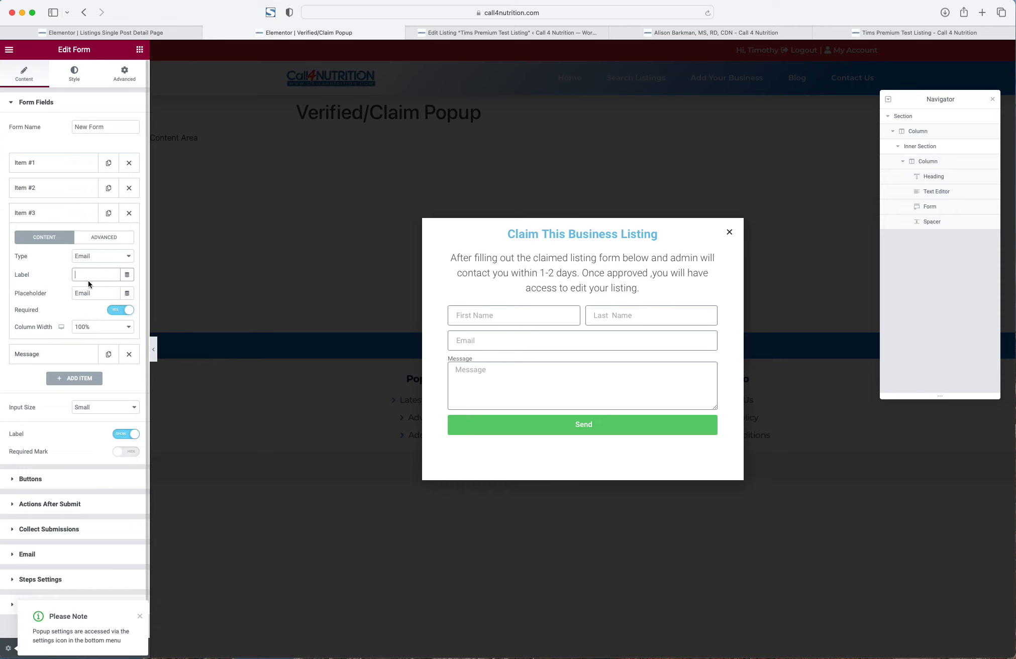
{"action": "left_click", "coordinate": [80, 327]}
{"action": "left_click", "coordinate": [85, 256]}
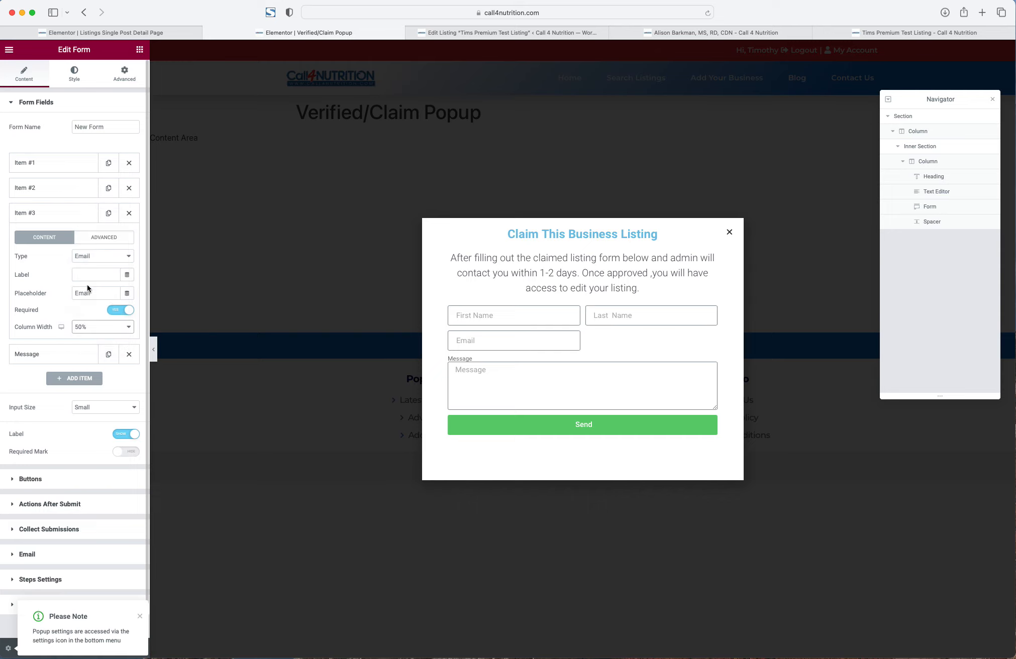
- Duplicate the Email field into a Tel-type field with a 'Phone' placeholder
{"action": "left_click", "coordinate": [109, 214]}
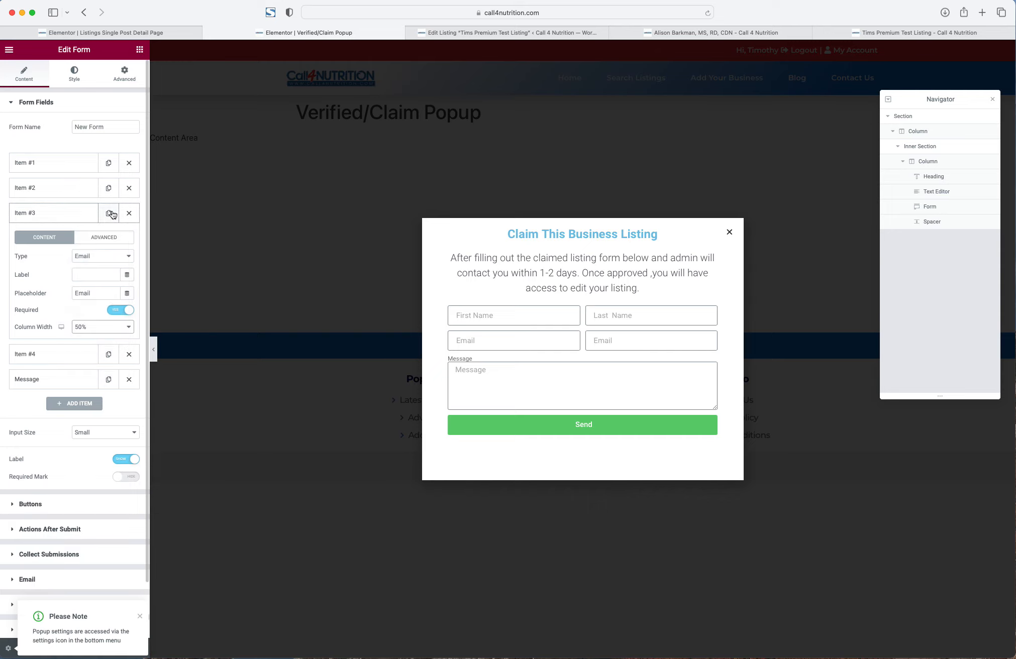
{"action": "left_click", "coordinate": [48, 354]}
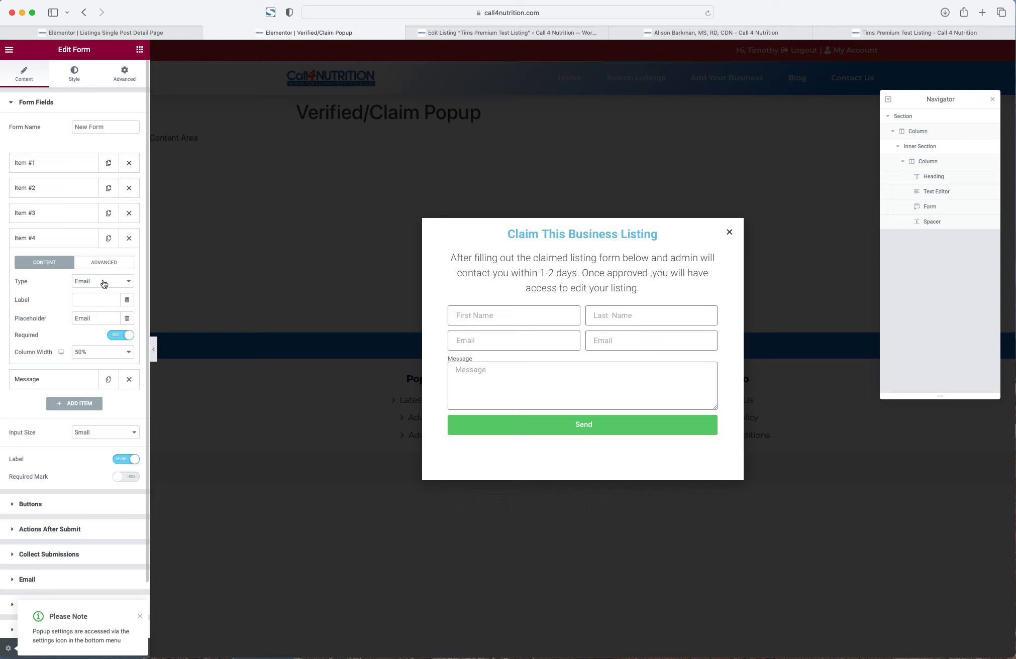
{"action": "left_click_drag", "start_coordinate": [96, 318], "coordinate": [52, 321]}
{"action": "type", "text": "Phone"}
{"action": "left_click", "coordinate": [84, 282]}
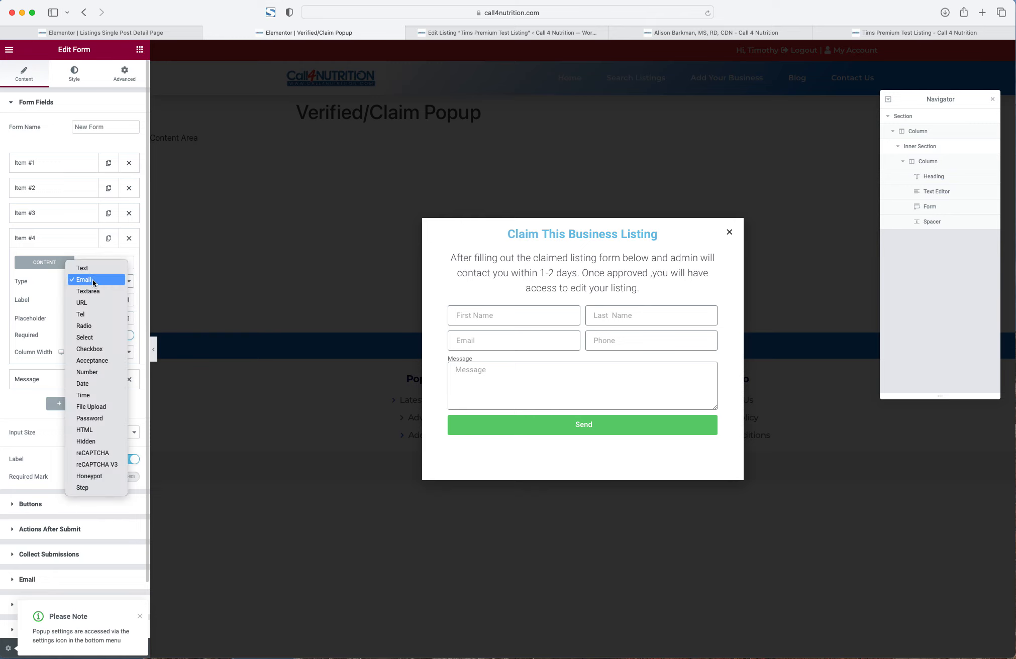
{"action": "left_click", "coordinate": [94, 312]}
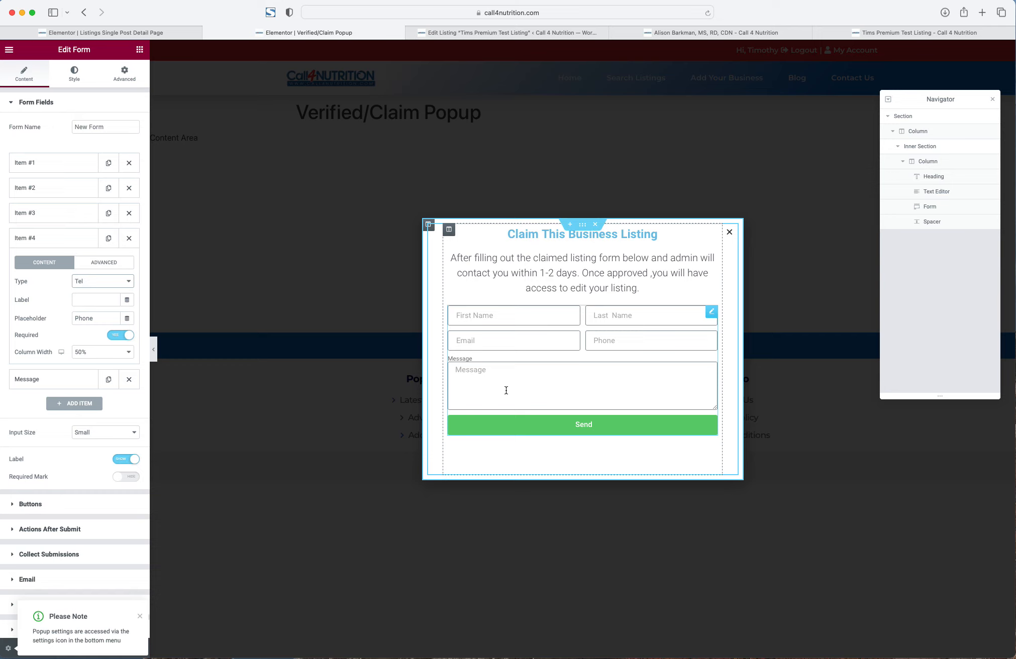
- Clear the Message field's label and change its placeholder to 'Proof Of'
{"action": "left_click", "coordinate": [84, 378]}
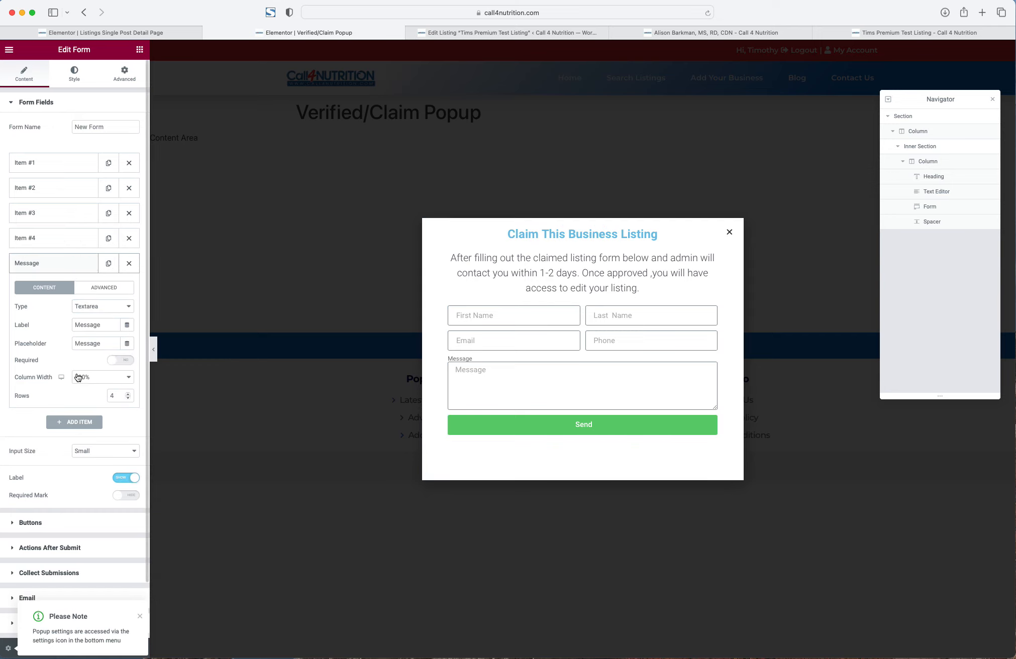
{"action": "double_click", "coordinate": [97, 325]}
{"action": "key", "text": "BackSpace"}
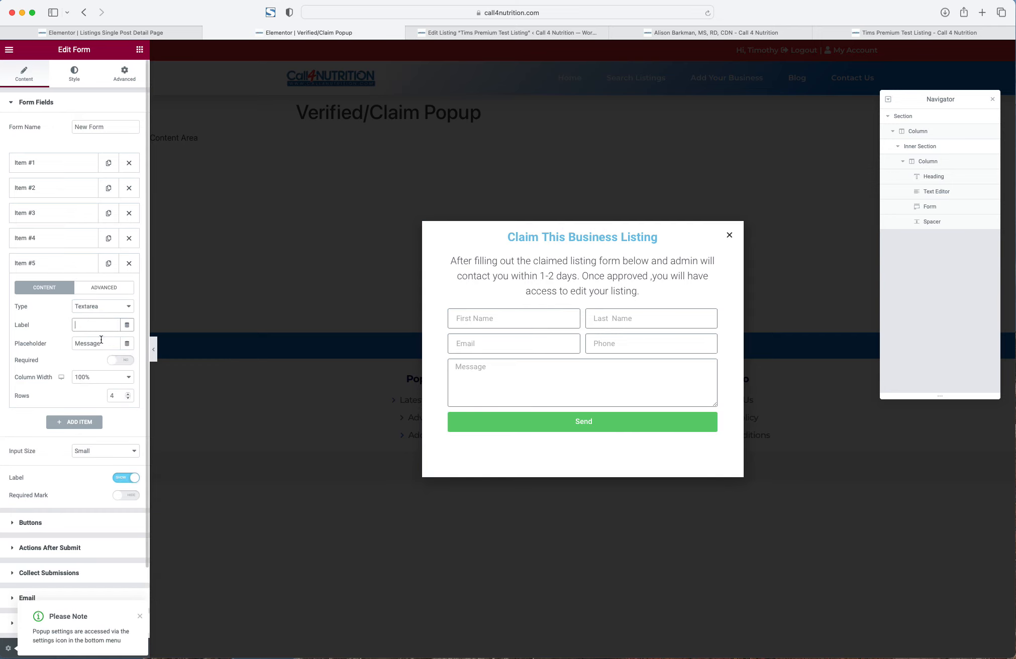
{"action": "double_click", "coordinate": [94, 344]}
{"action": "type", "text": "Proof Of"}
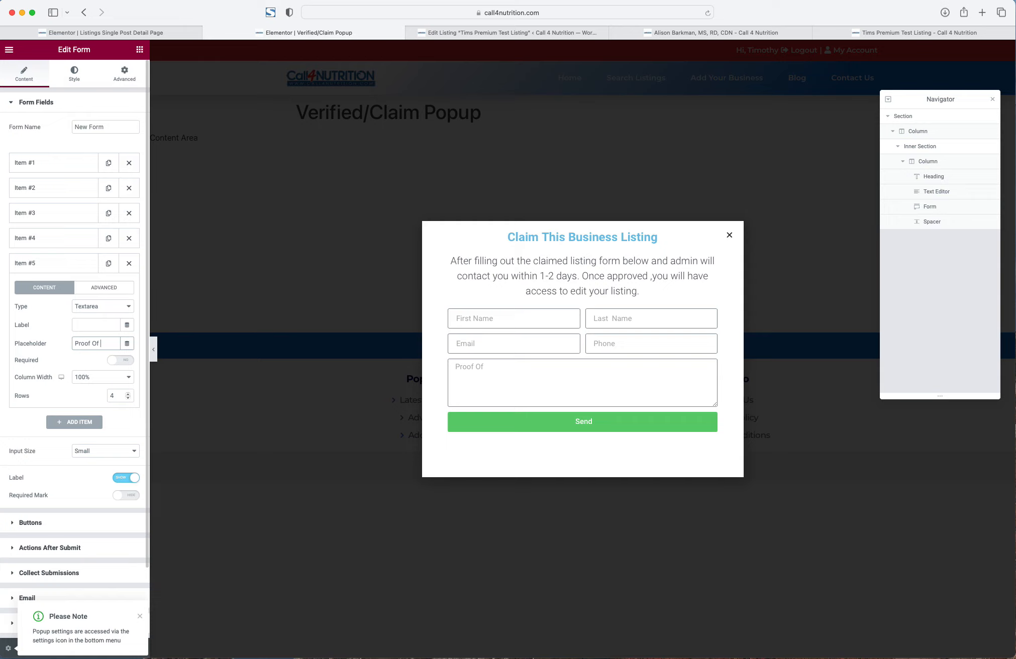
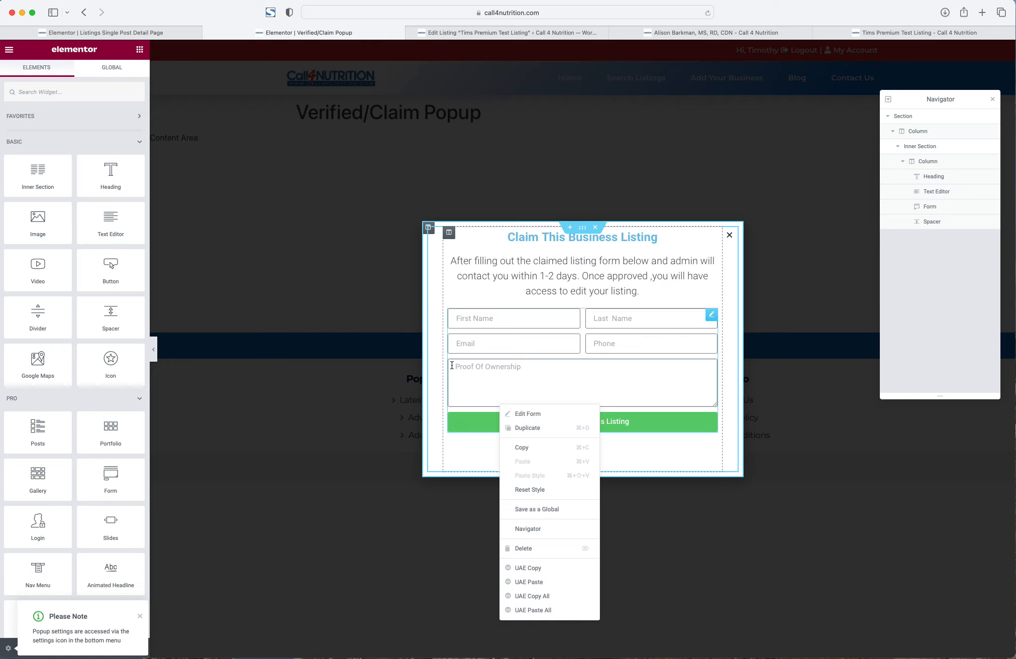
- Bring up the context menu for the claim form in the popup
{"action": "right_click", "coordinate": [557, 327]}
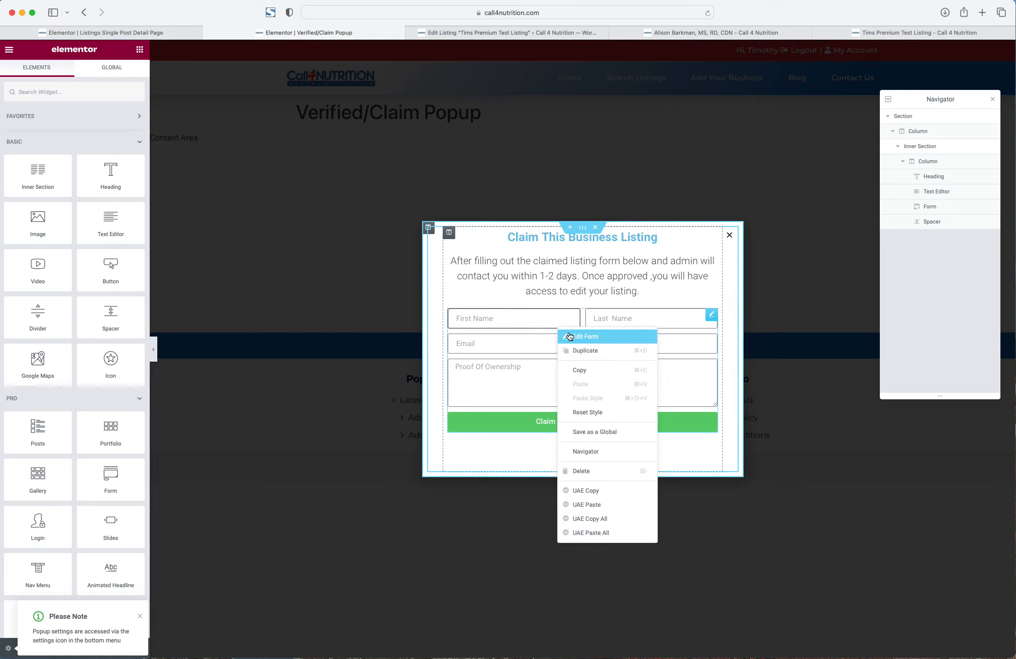
- Open the claim form's settings and review its email notification options
{"action": "left_click", "coordinate": [569, 336]}
{"action": "left_click", "coordinate": [50, 471]}
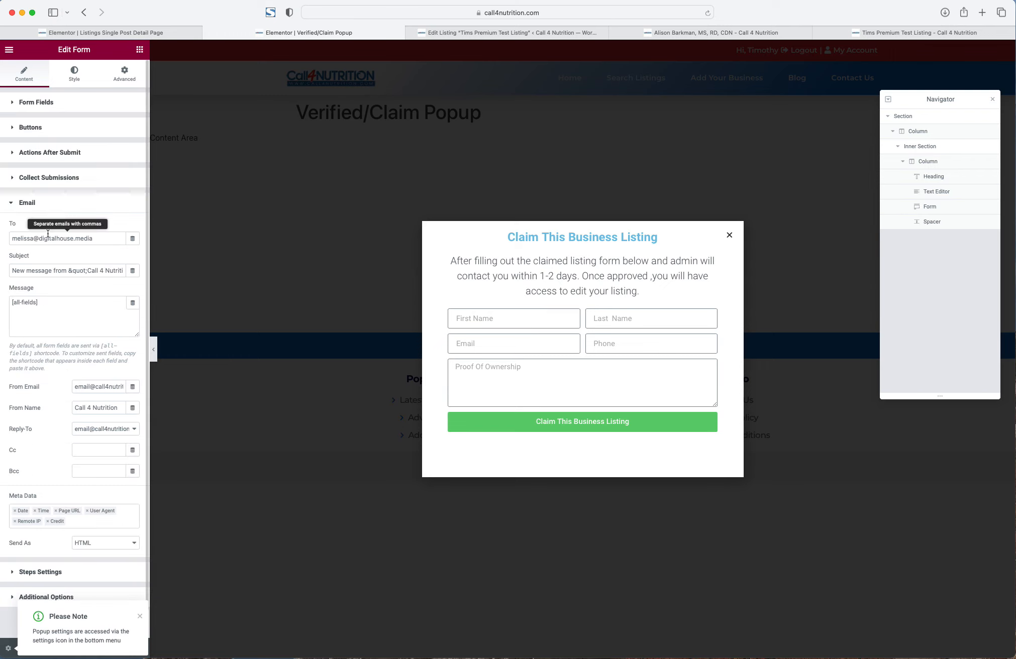
{"action": "left_click", "coordinate": [23, 202]}
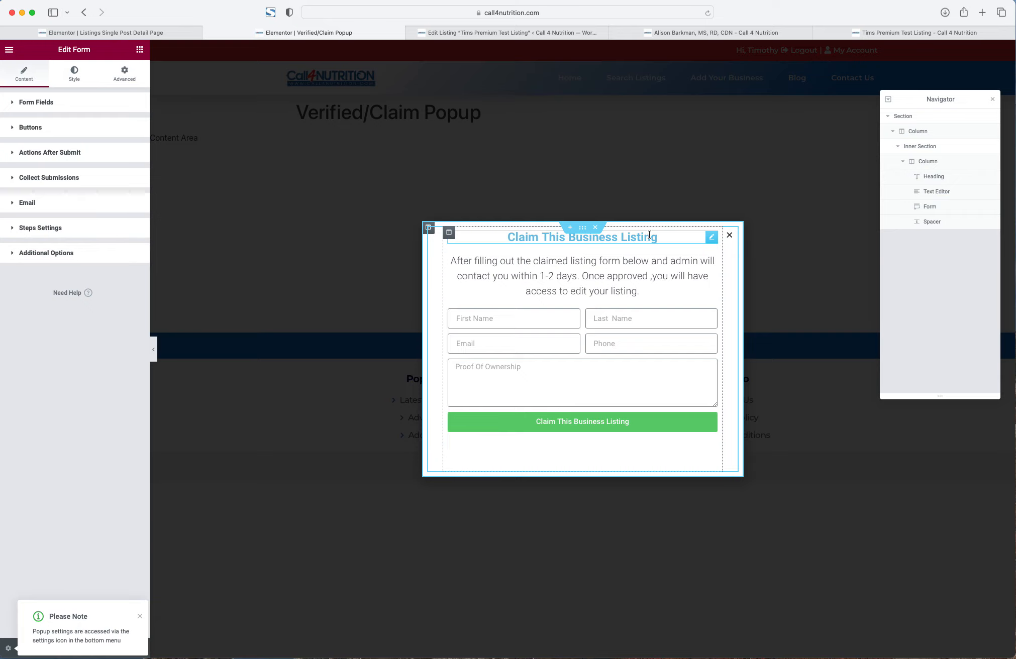
- Reduce the Spacer below the form from 50 to 23
{"action": "right_click", "coordinate": [625, 465]}
{"action": "left_click", "coordinate": [642, 449]}
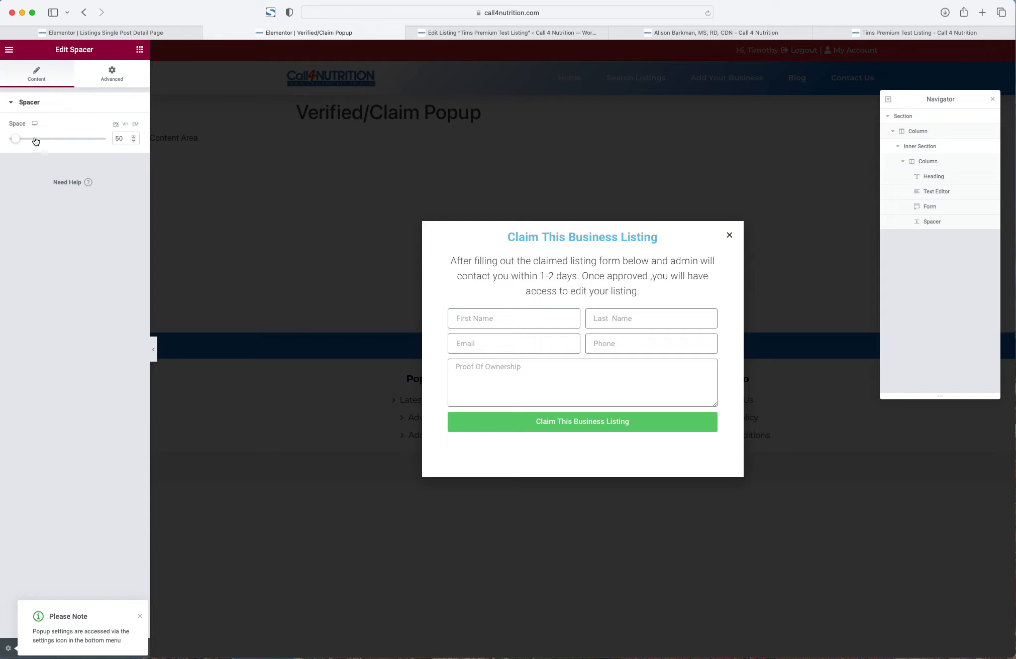
{"action": "left_click_drag", "start_coordinate": [13, 139], "coordinate": [9, 138]}
{"action": "left_click", "coordinate": [265, 500]}
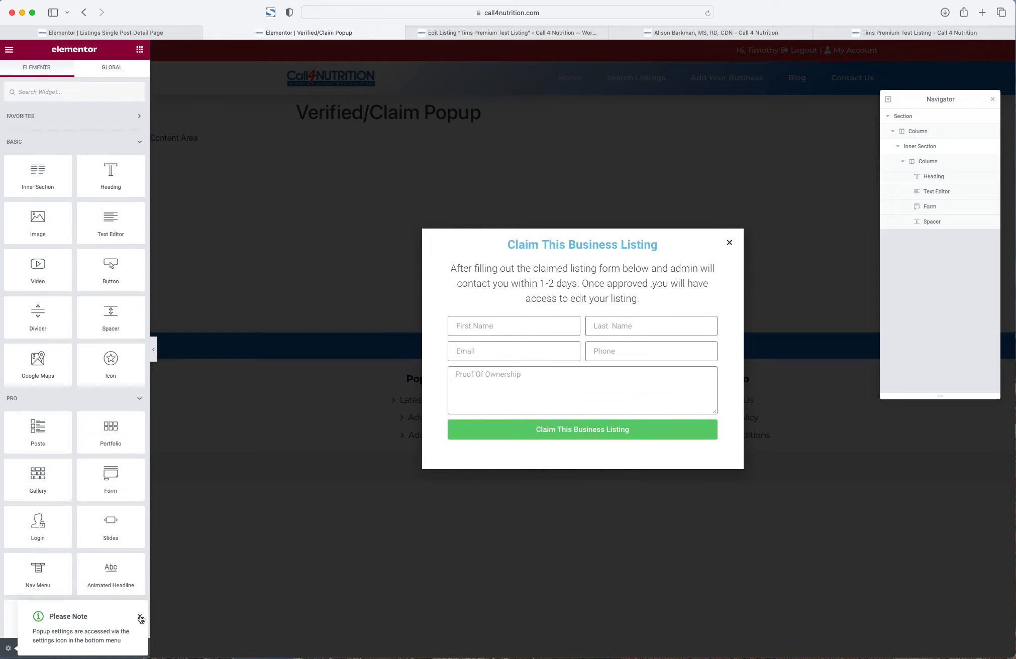
- Publish and save the popup without adding display conditions
{"action": "left_click", "coordinate": [140, 616]}
{"action": "left_click", "coordinate": [112, 648]}
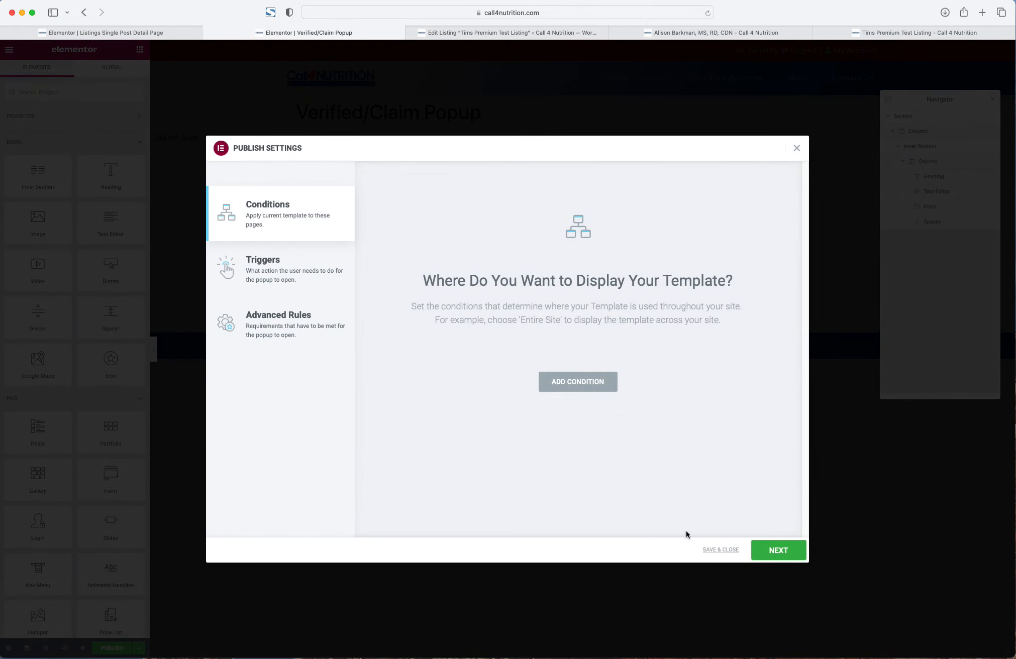
{"action": "left_click", "coordinate": [720, 549]}
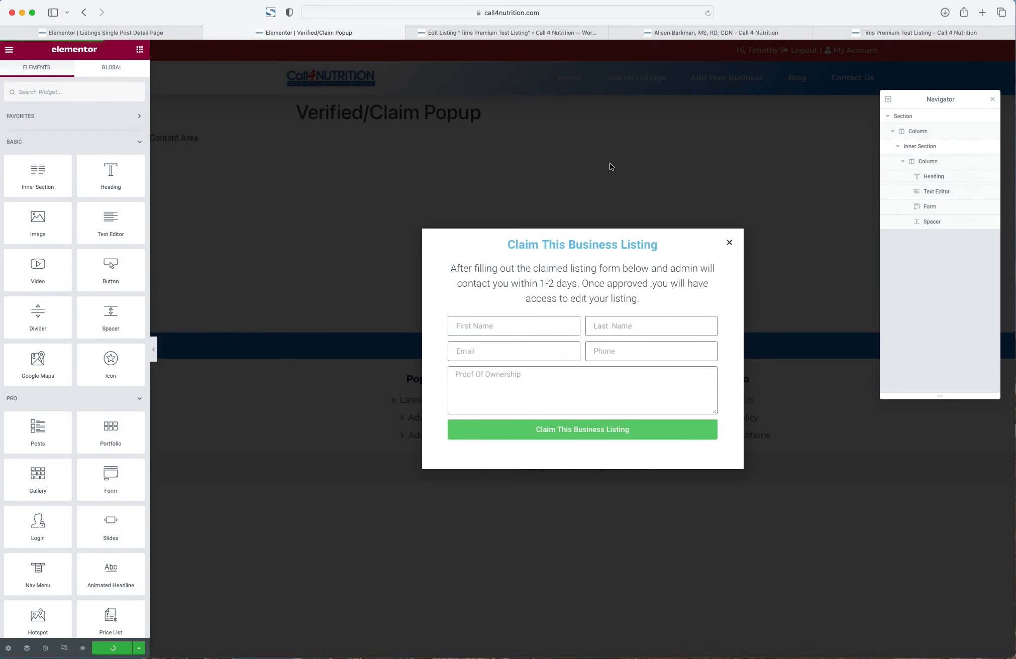
{"action": "left_click", "coordinate": [453, 31]}
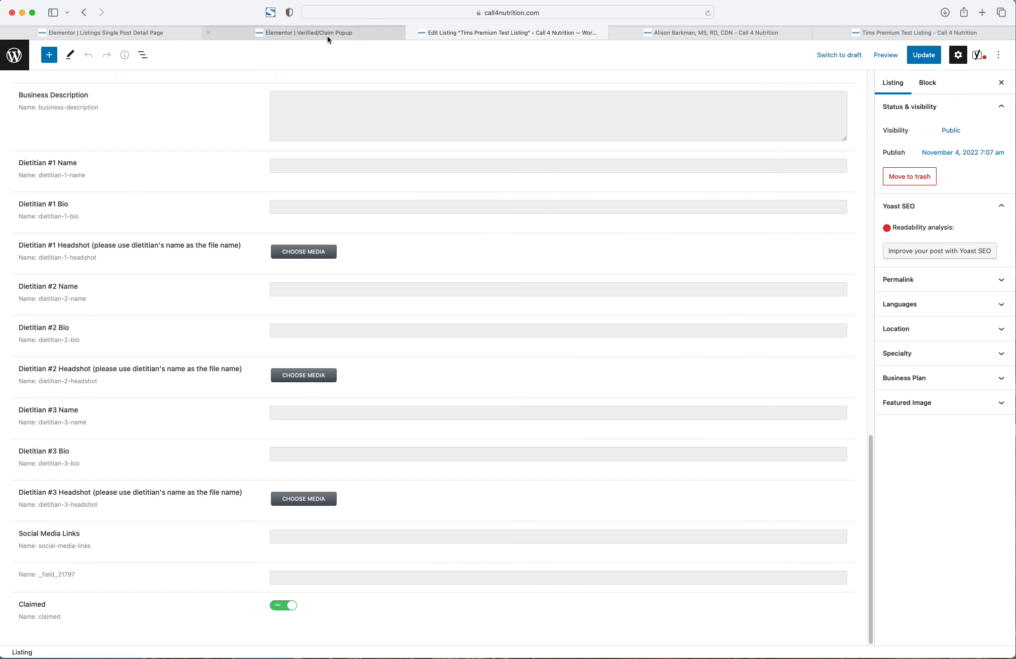
- Reload the single listing template and open the Claim This Business button's settings
{"action": "left_click", "coordinate": [137, 33]}
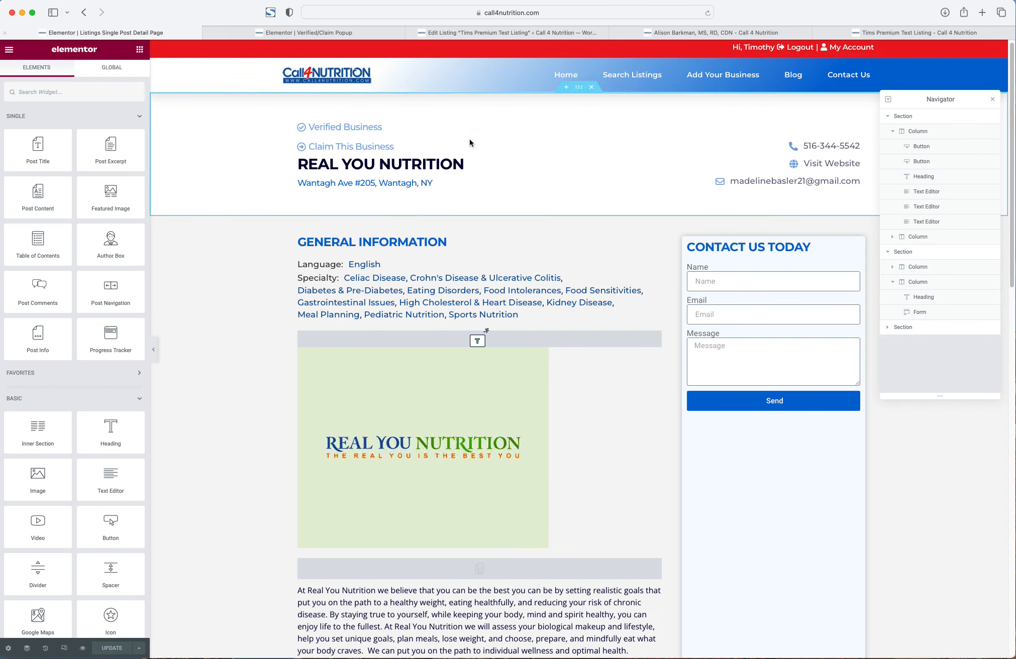
{"action": "left_click", "coordinate": [523, 11]}
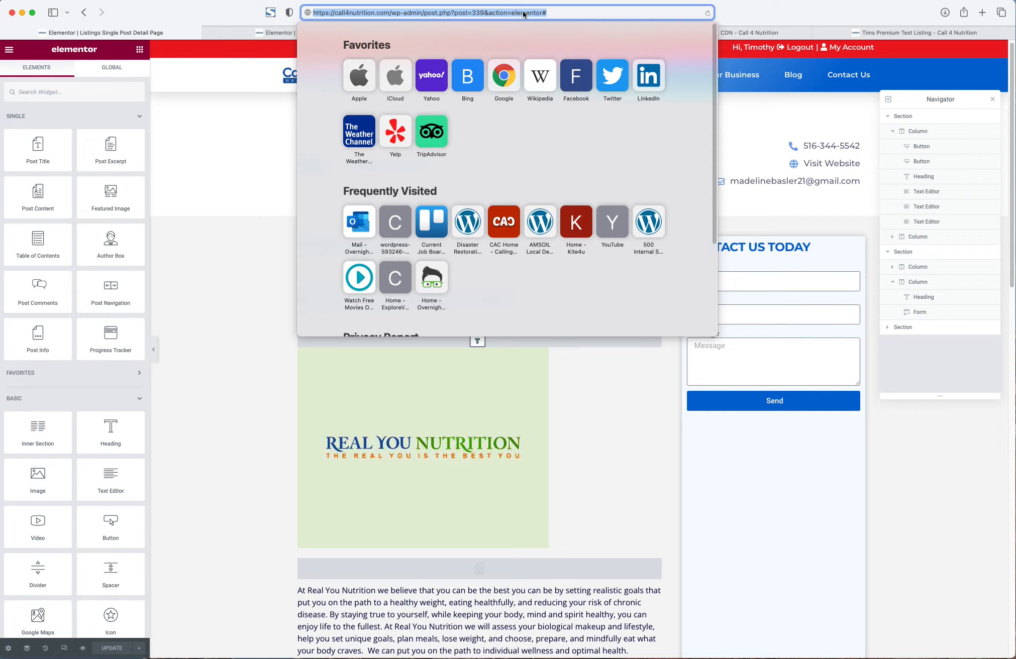
{"action": "key", "text": "Return"}
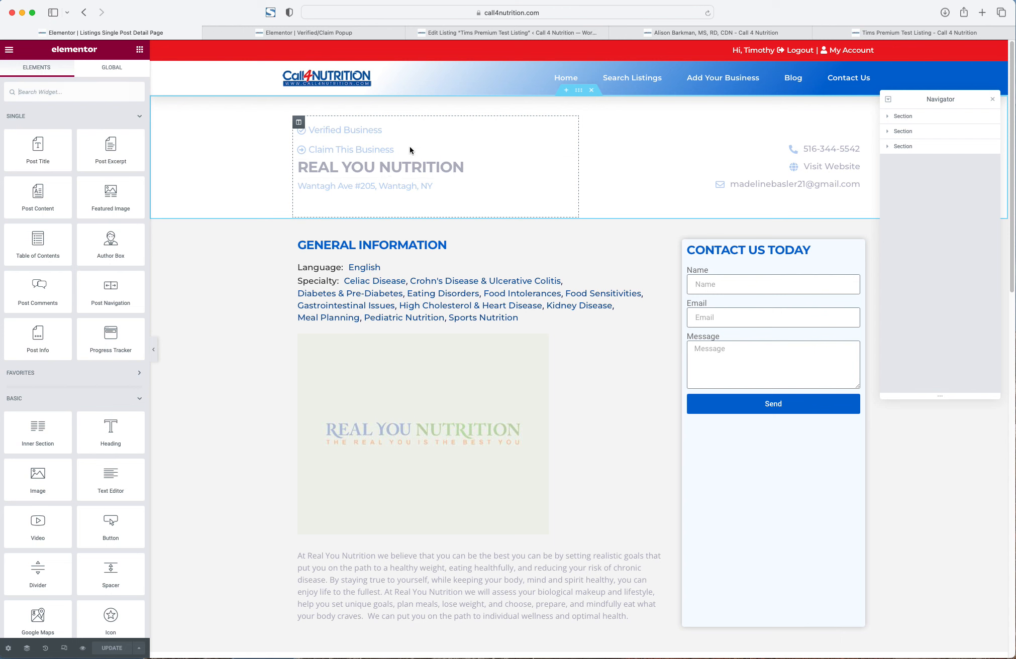
{"action": "right_click", "coordinate": [354, 151]}
{"action": "left_click", "coordinate": [361, 162]}
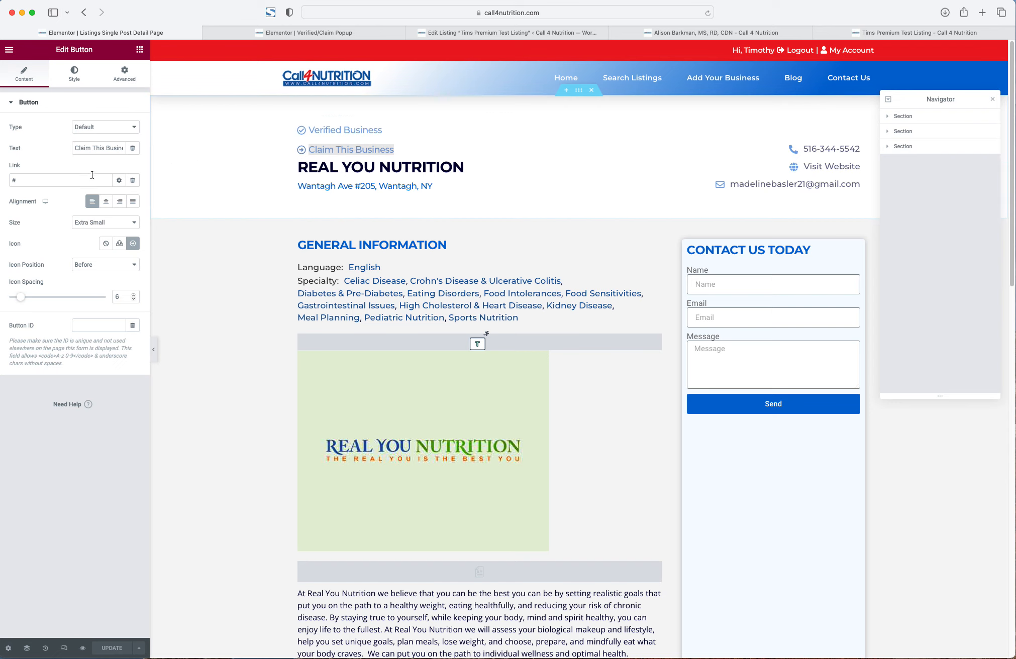
- Set the button link to Popup > Open Popup > Verified/Claim Popup and update the template
{"action": "left_click", "coordinate": [133, 181]}
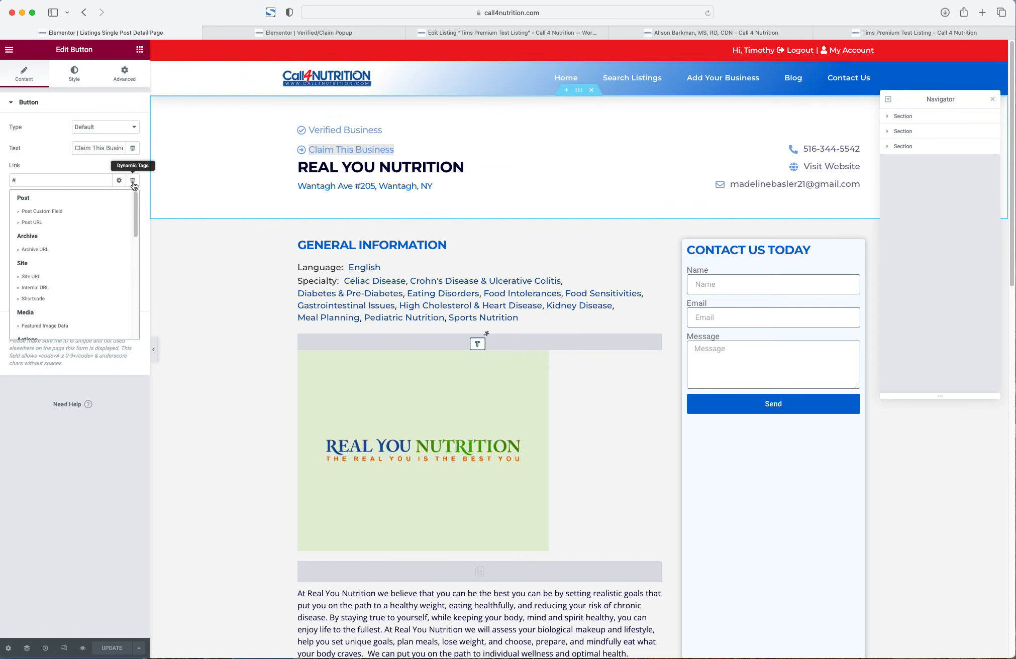
{"action": "scroll", "coordinate": [87, 229], "scroll_direction": "down", "scroll_amount": 5}
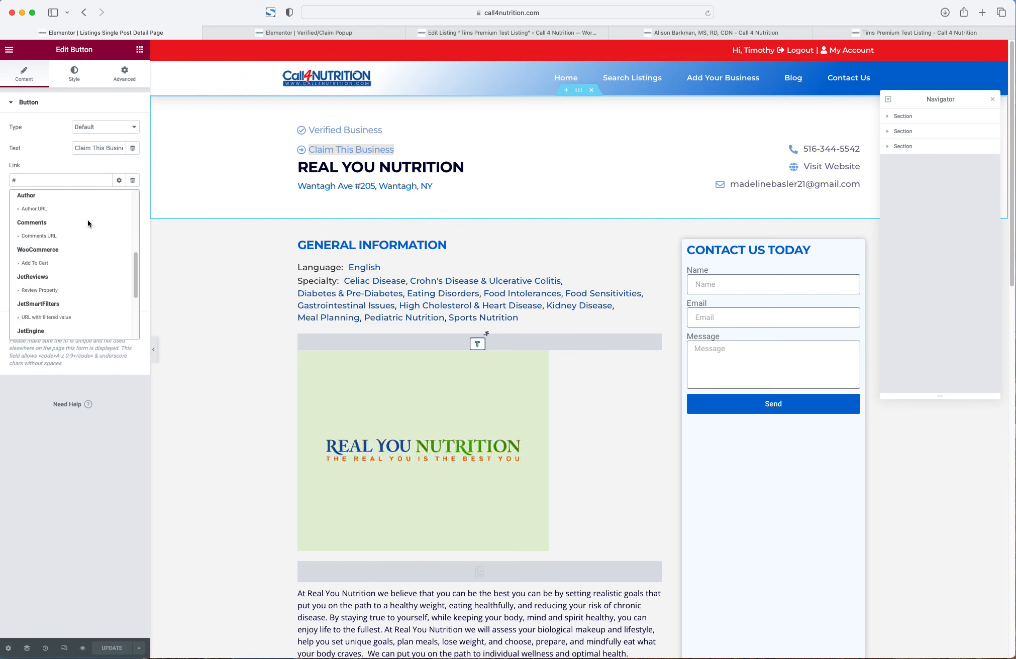
{"action": "scroll", "coordinate": [87, 223], "scroll_direction": "down", "scroll_amount": 5}
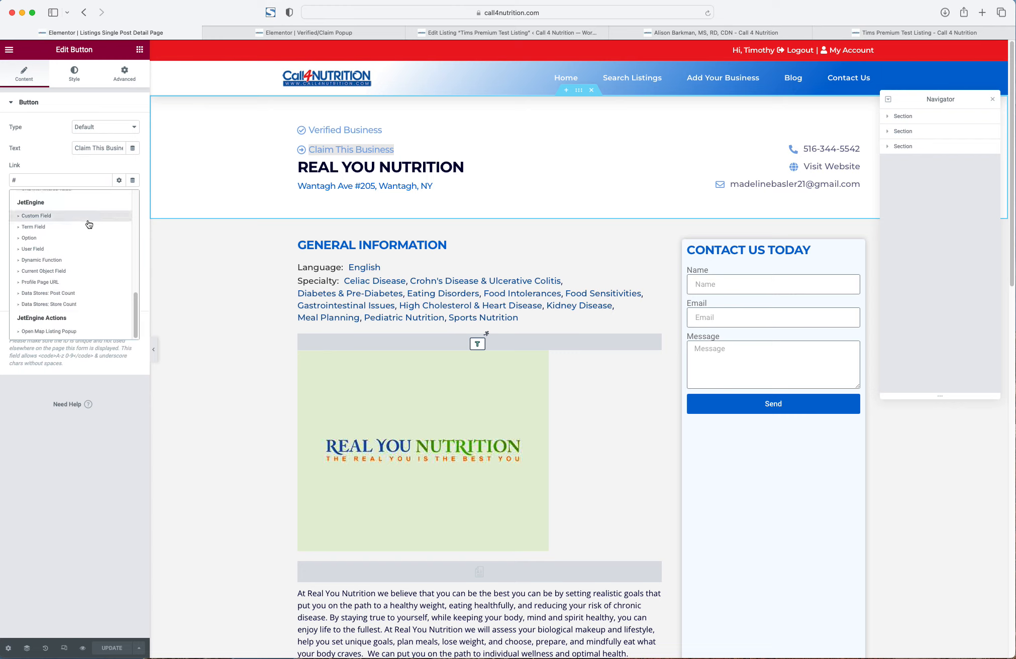
{"action": "scroll", "coordinate": [89, 224], "scroll_direction": "up", "scroll_amount": 5}
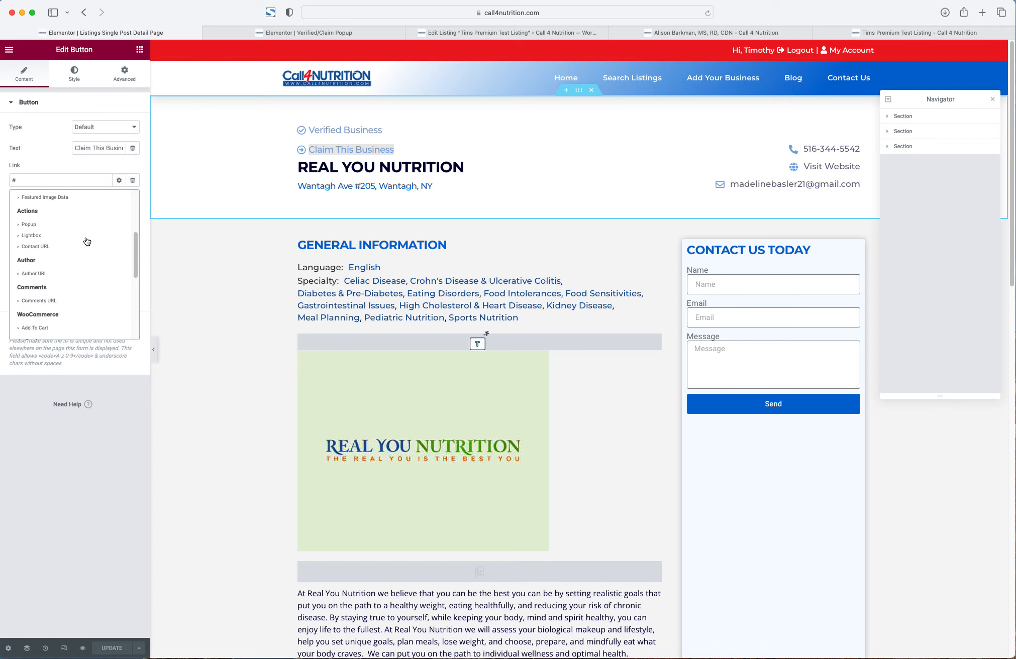
{"action": "left_click", "coordinate": [30, 224]}
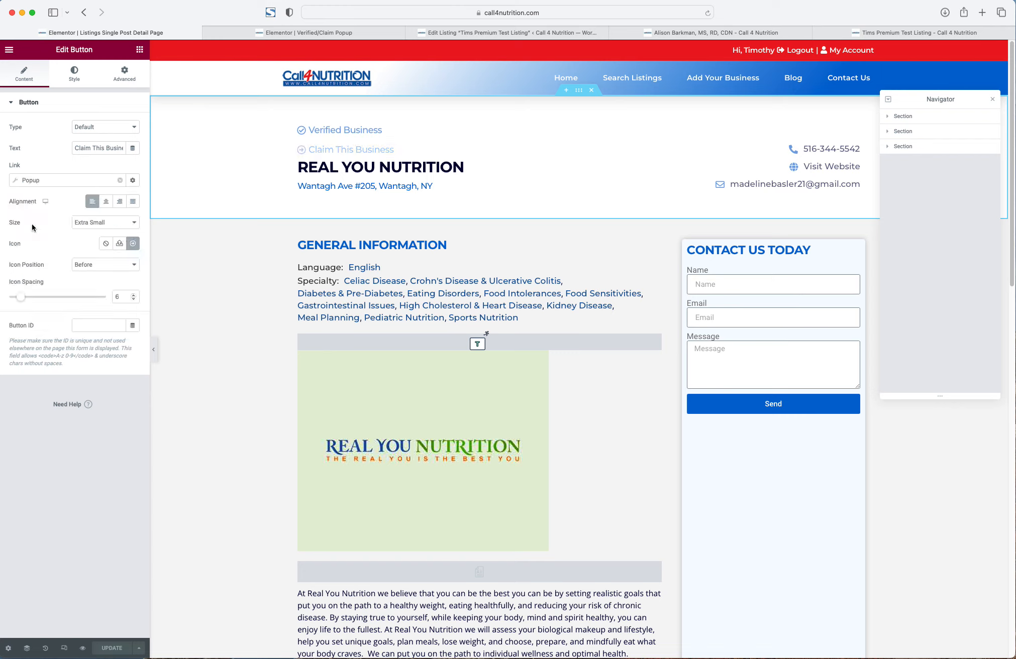
{"action": "left_click", "coordinate": [100, 182]}
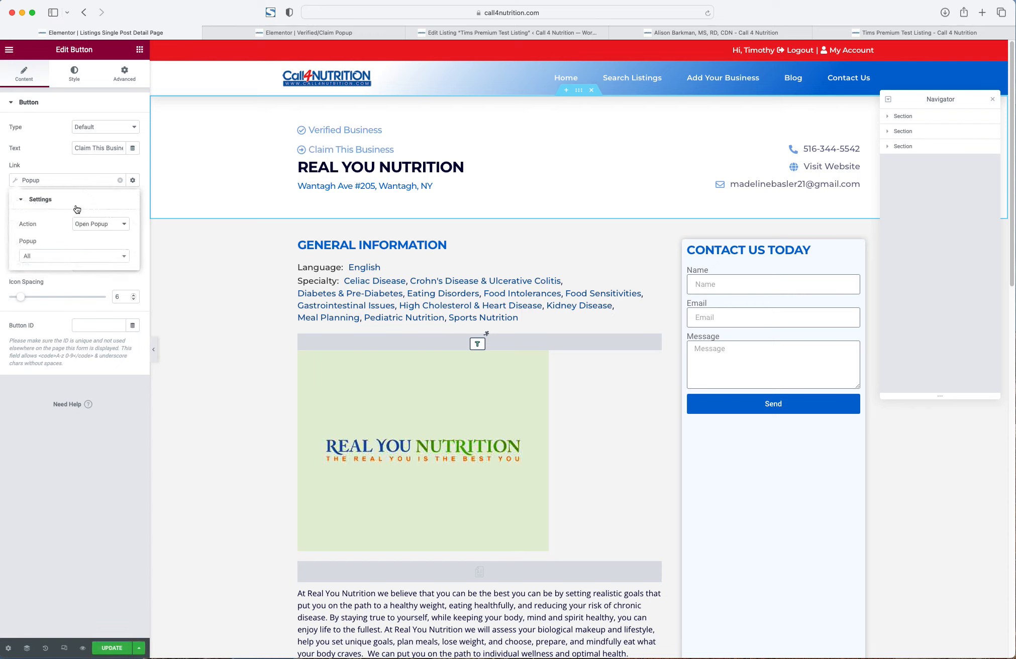
{"action": "left_click", "coordinate": [68, 256]}
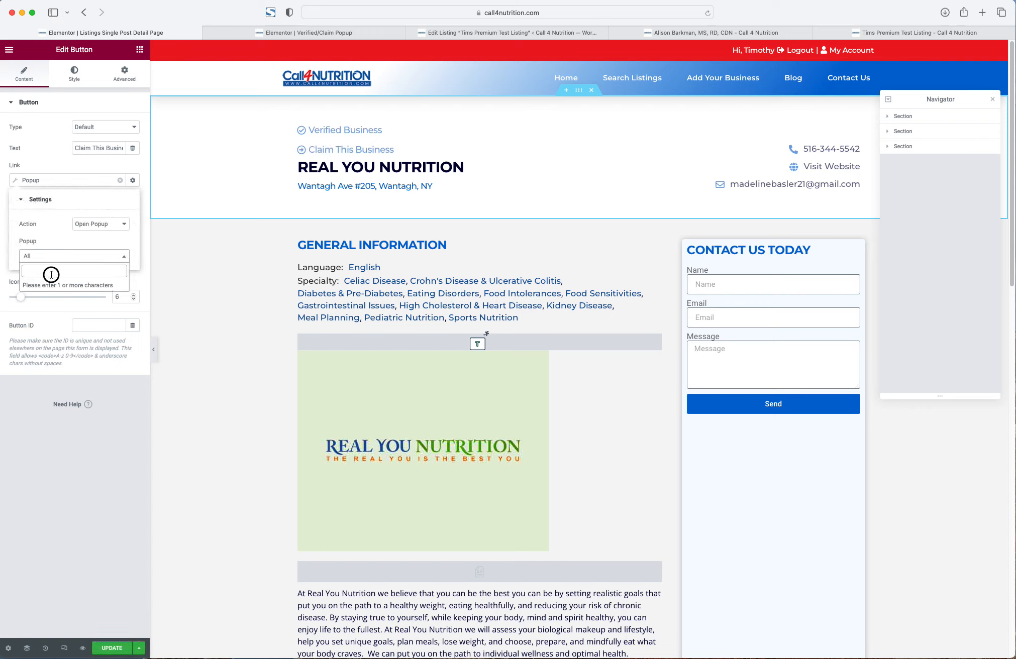
{"action": "type", "text": "claim"}
{"action": "left_click", "coordinate": [68, 285]}
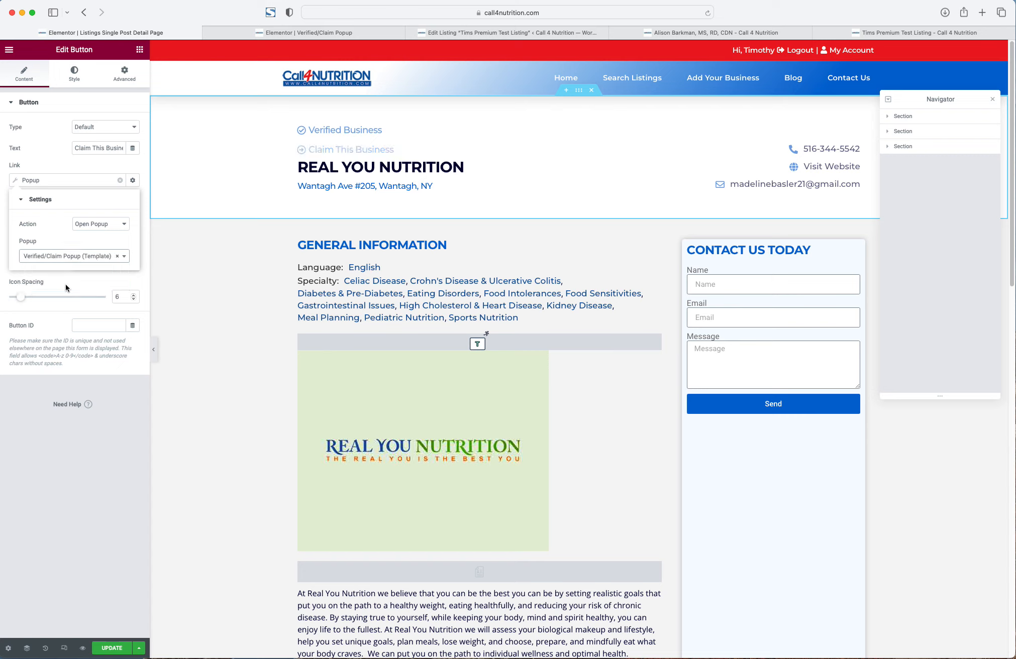
{"action": "left_click", "coordinate": [108, 651]}
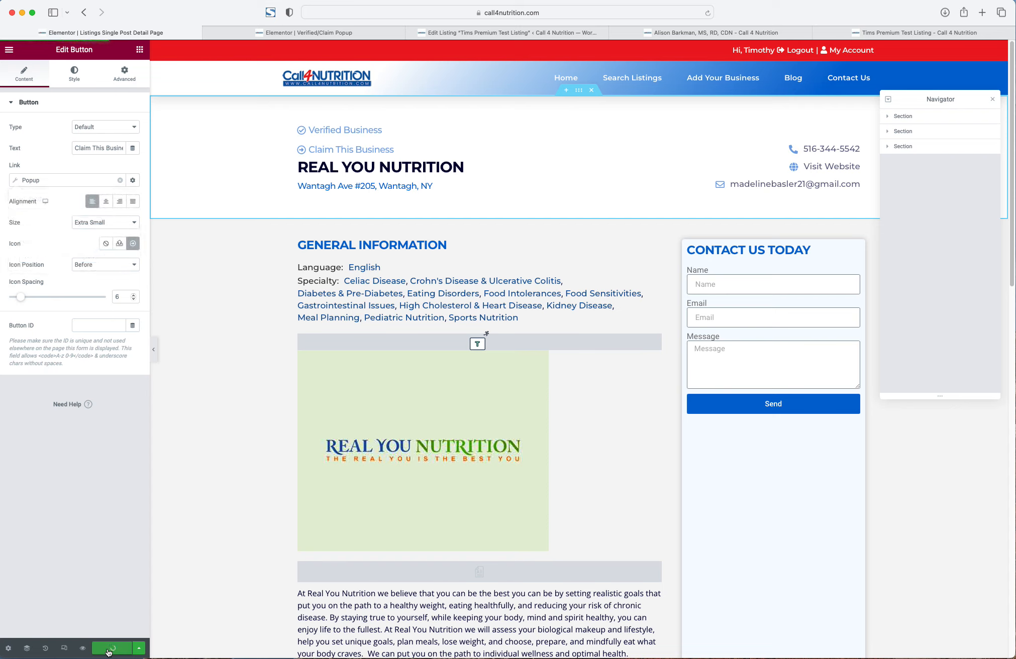
{"action": "left_click", "coordinate": [700, 34]}
- Reload the live listing page and open the claim popup
{"action": "left_click", "coordinate": [604, 15]}
{"action": "key", "text": "Return"}
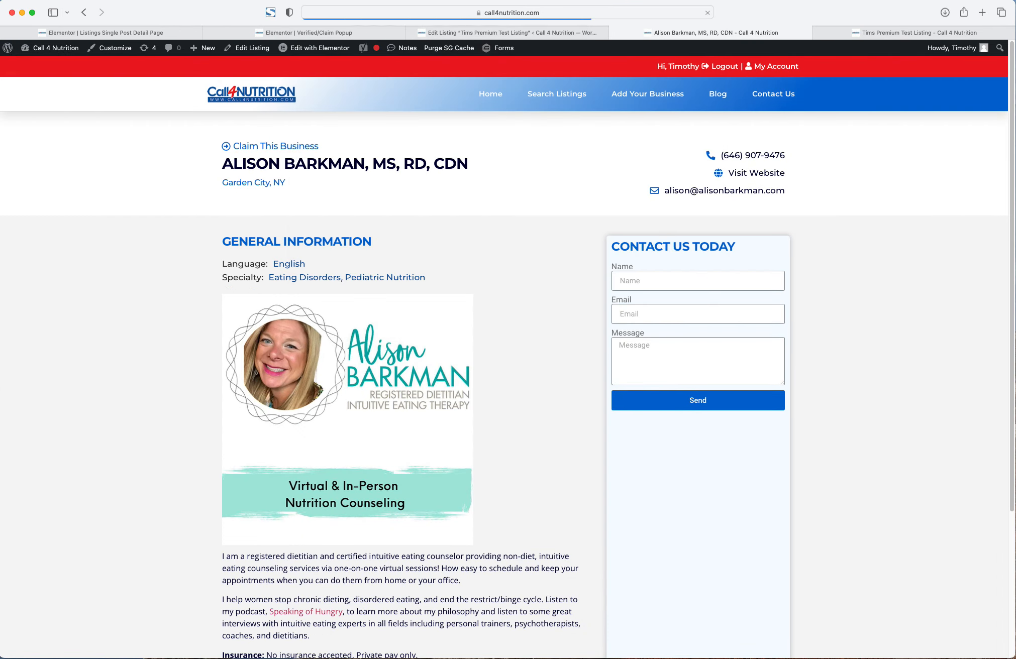
{"action": "left_click", "coordinate": [284, 147]}
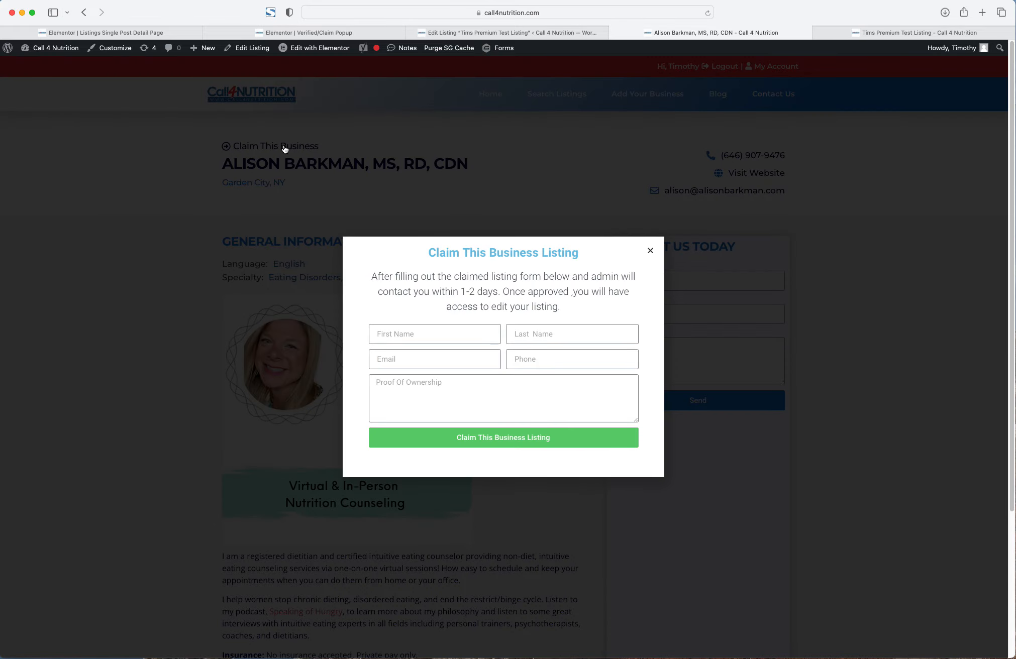
- Fill the name, email, phone and Proof Of fields with test text and try submitting
{"action": "left_click", "coordinate": [433, 333]}
{"action": "type", "text": "sadfasdf"}
{"action": "left_click", "coordinate": [528, 332]}
{"action": "type", "text": "asdfasdfds"}
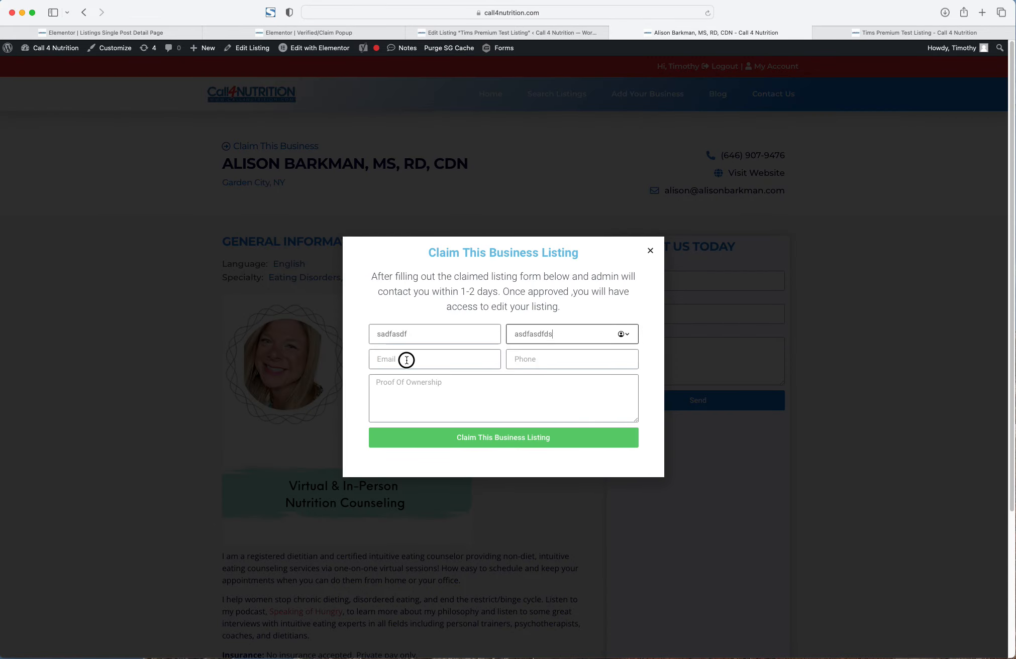
{"action": "left_click", "coordinate": [406, 358]}
{"action": "left_click", "coordinate": [563, 367]}
{"action": "type", "text": "asdf"}
{"action": "left_click", "coordinate": [458, 359]}
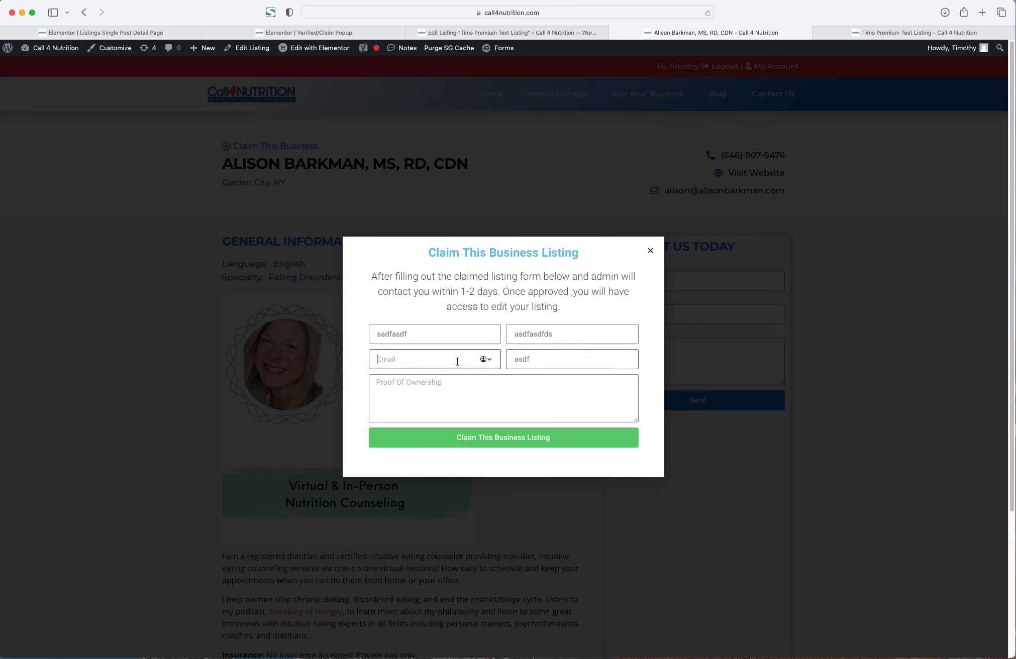
{"action": "type", "text": "asdfsd"}
{"action": "left_click_drag", "start_coordinate": [479, 275], "coordinate": [558, 309]}
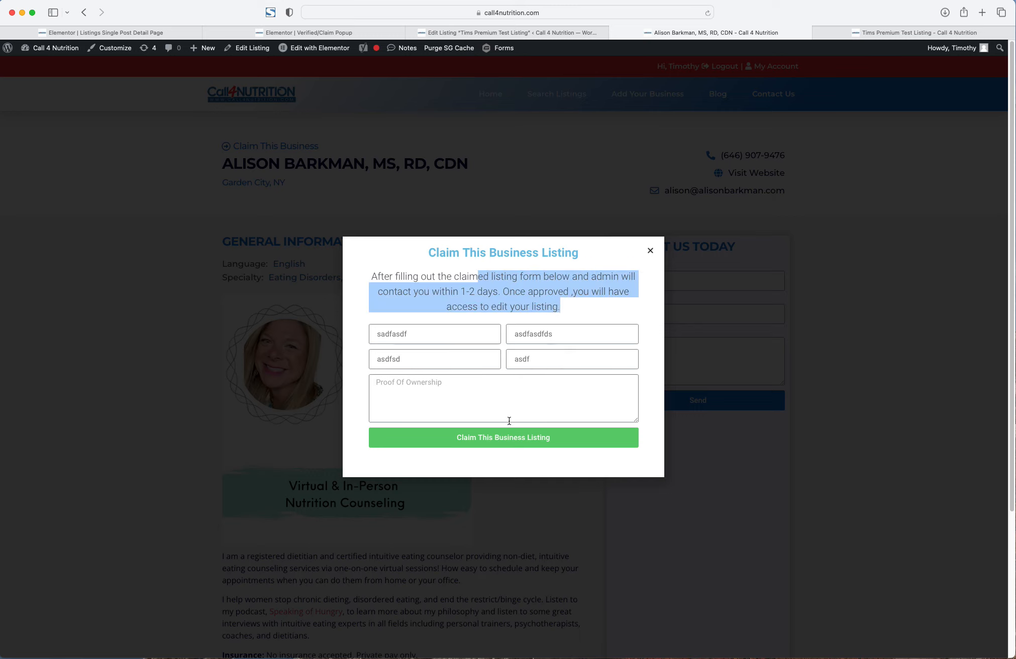
{"action": "left_click", "coordinate": [477, 409]}
{"action": "type", "text": "asdfasf"}
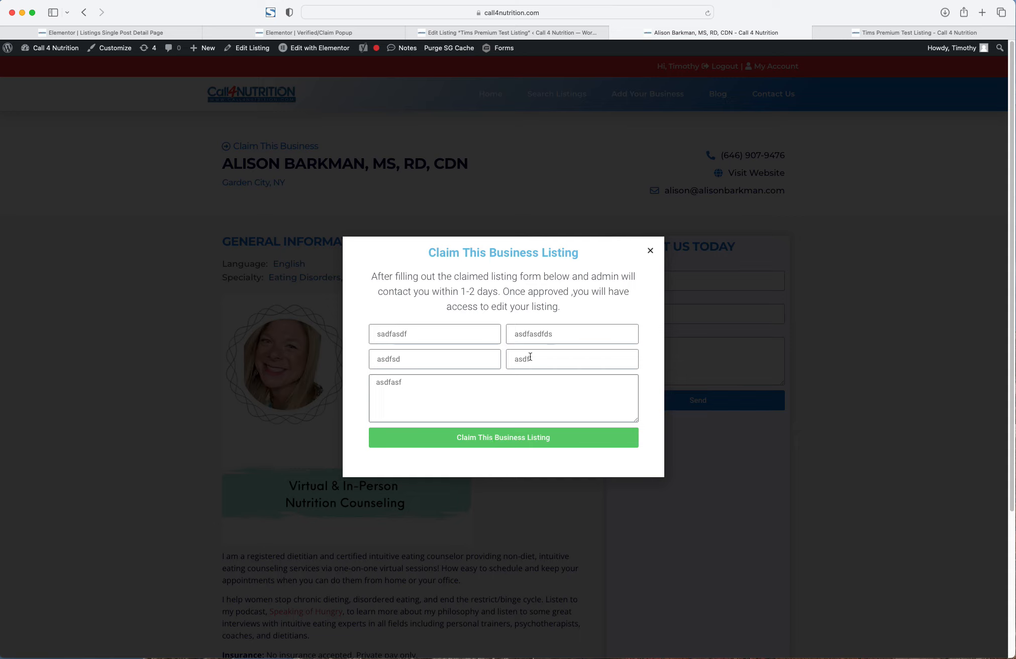
{"action": "left_click", "coordinate": [533, 359]}
{"action": "left_click", "coordinate": [508, 444]}
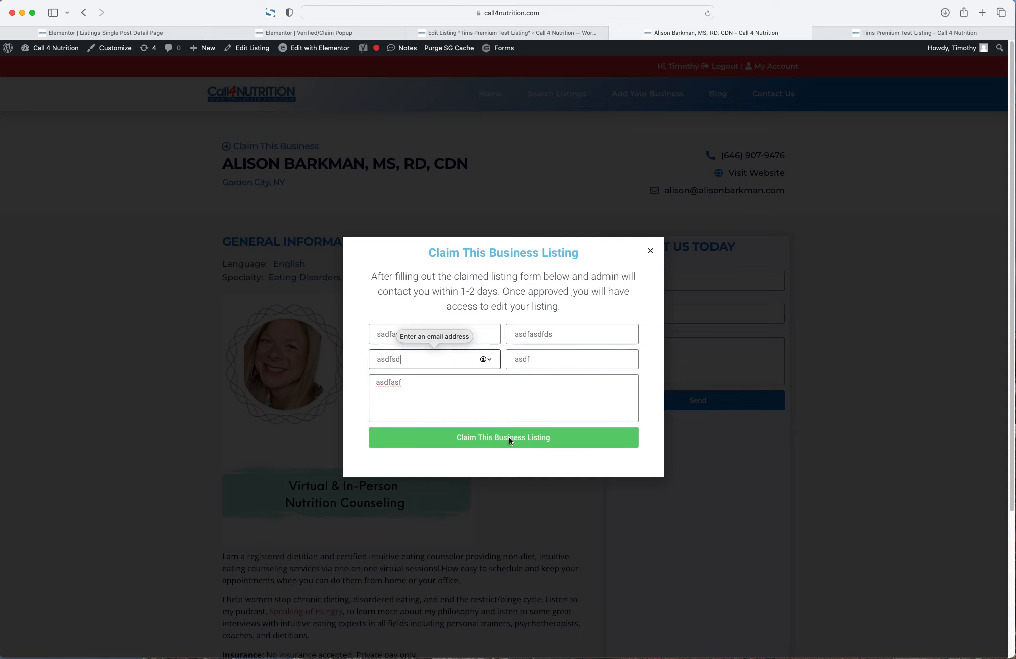
{"action": "left_click", "coordinate": [451, 358]}
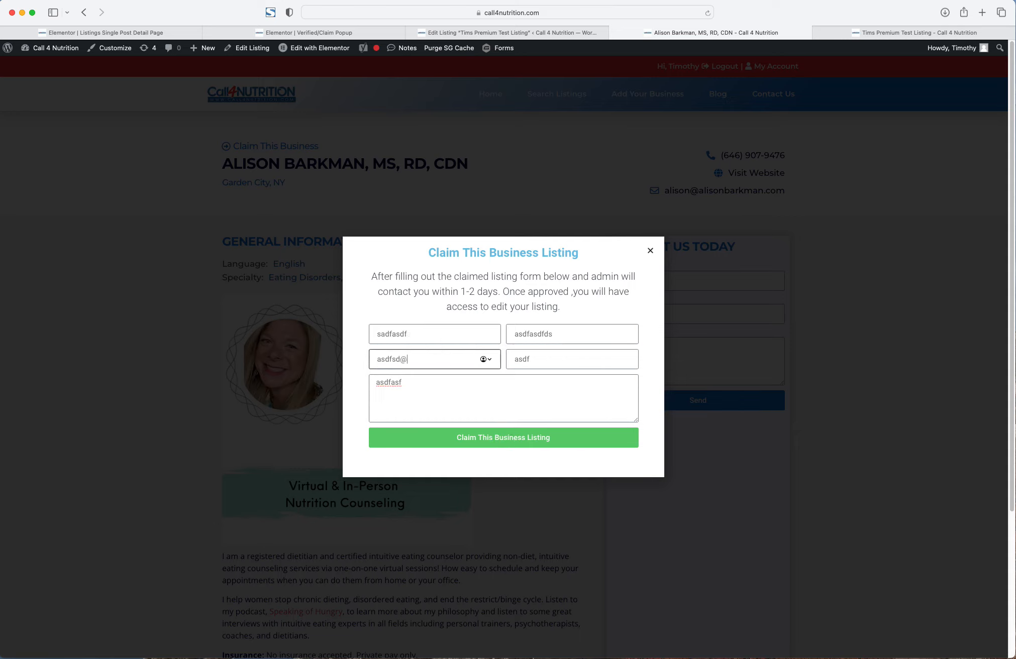
{"action": "left_click", "coordinate": [504, 359]}
{"action": "key", "text": "BackSpace"}
{"action": "left_click", "coordinate": [494, 440]}
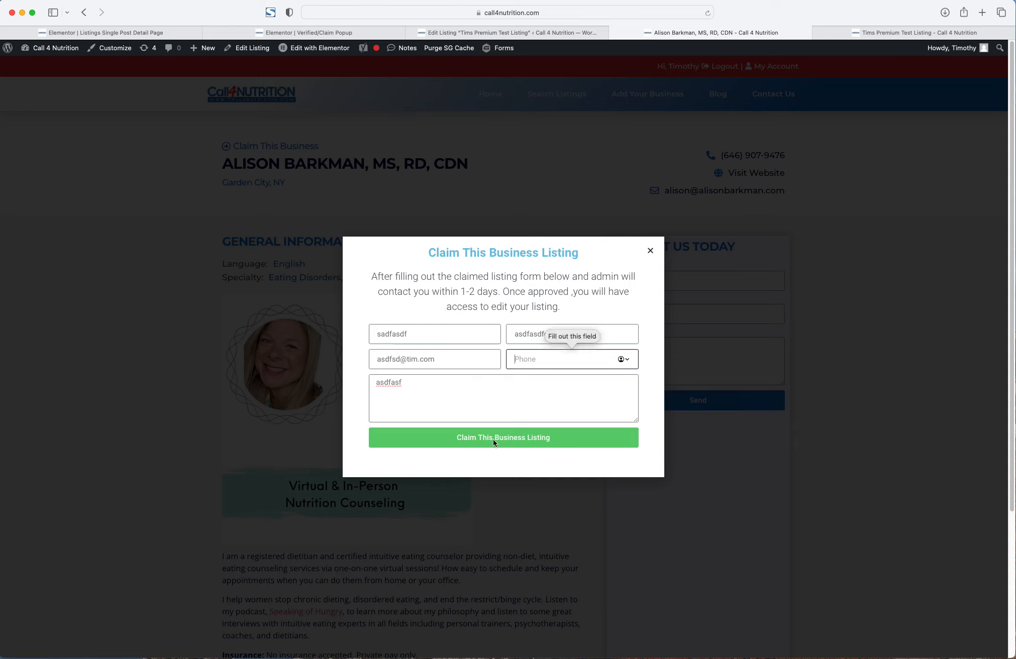
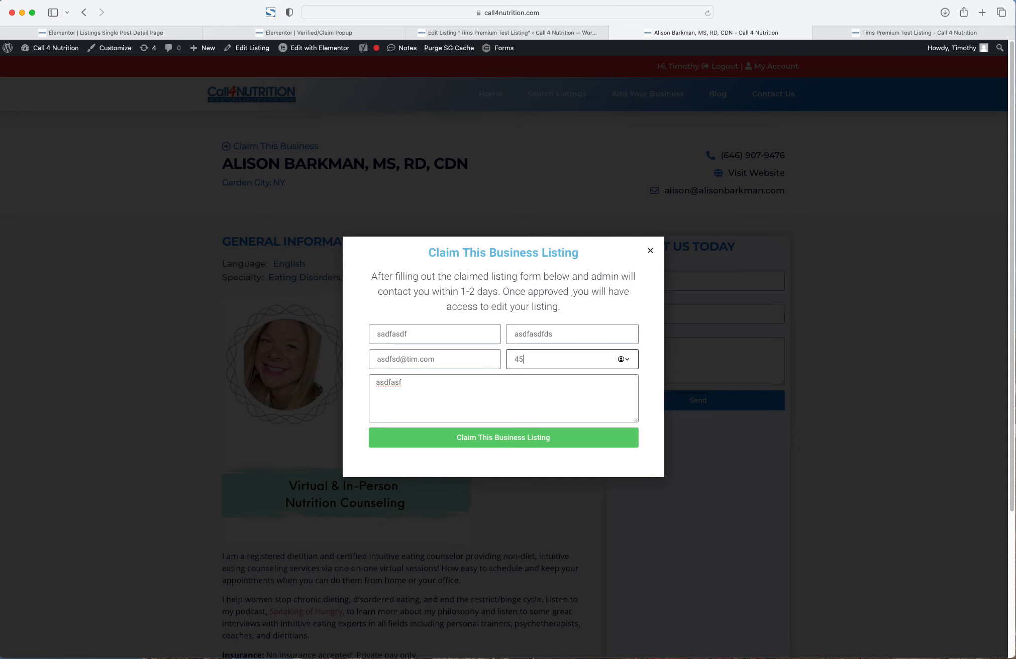
{"action": "left_click", "coordinate": [526, 440]}
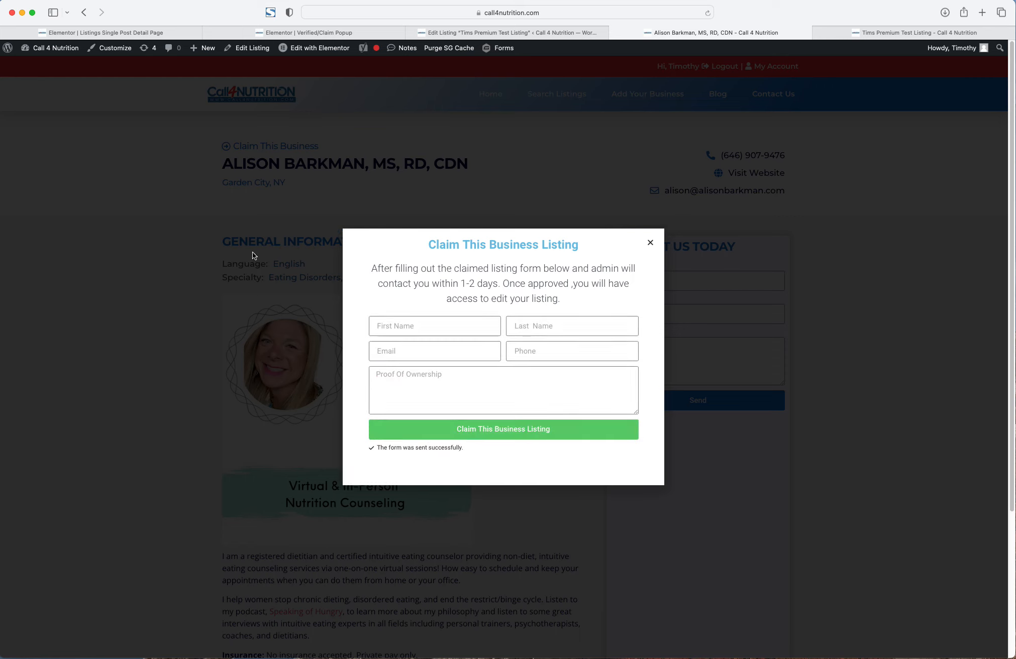
{"action": "triple_click", "coordinate": [594, 261]}
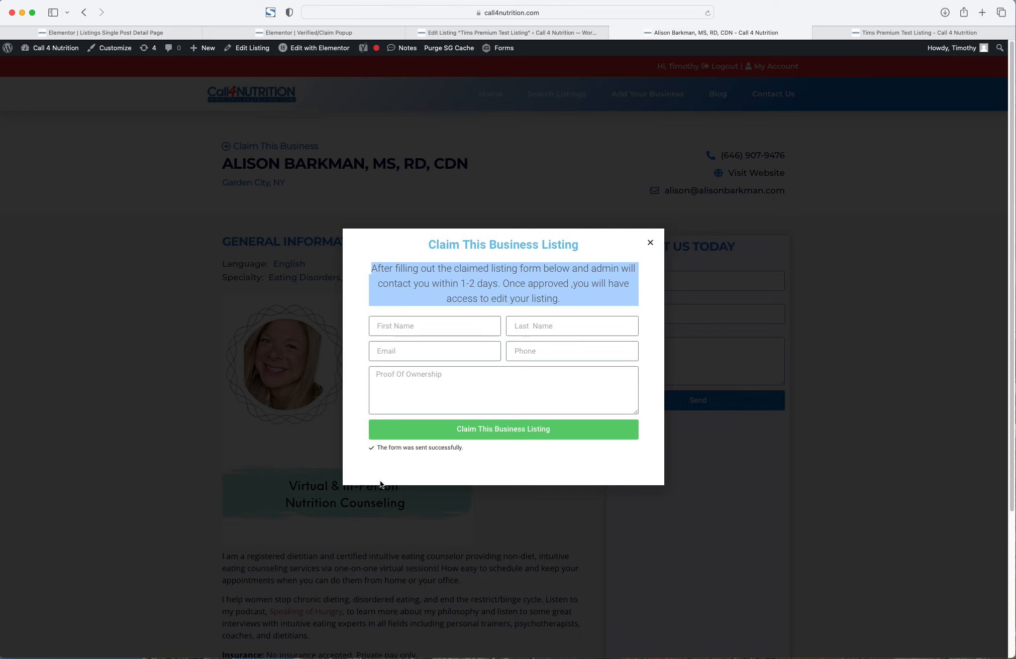
{"action": "left_click", "coordinate": [650, 244]}
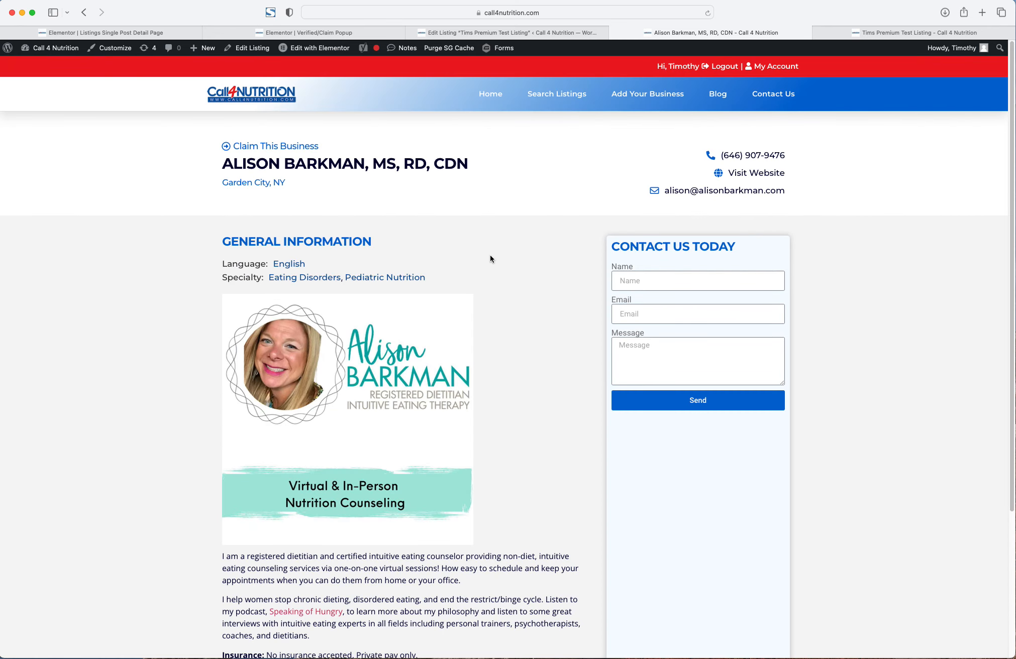
- Reload the Tims Premium Test Listing page, then return to the Verified/Claim Popup editor
{"action": "left_click", "coordinate": [860, 36]}
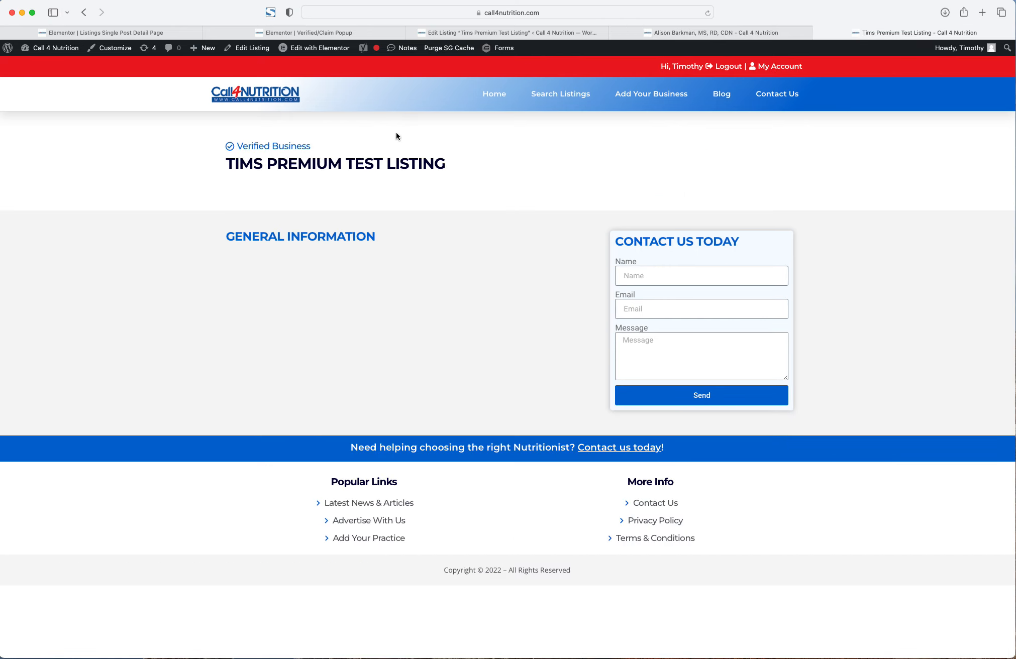
{"action": "key", "text": "super+r"}
{"action": "left_click", "coordinate": [461, 167]}
{"action": "left_click", "coordinate": [247, 33]}
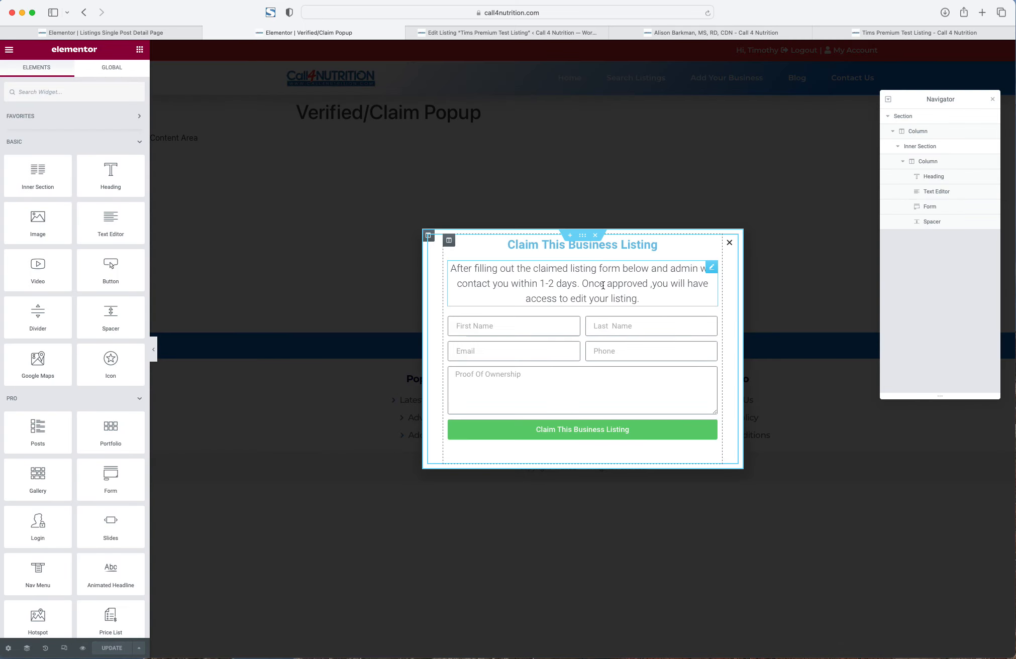
- Copy the REAL YOU NUTRITION title heading in the listing template
{"action": "left_click", "coordinate": [511, 33]}
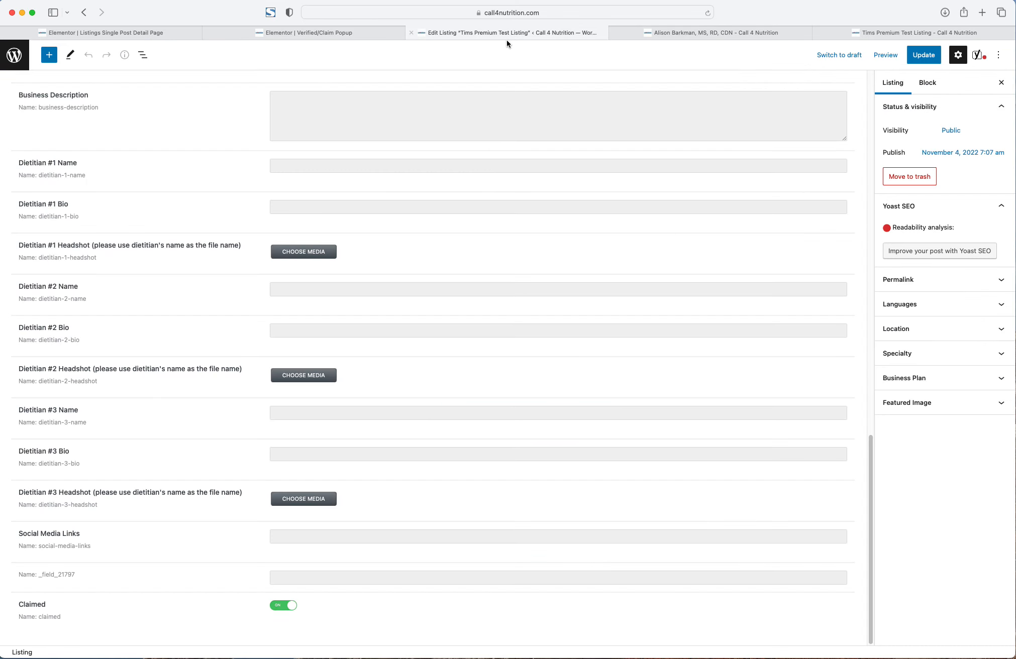
{"action": "left_click", "coordinate": [157, 36]}
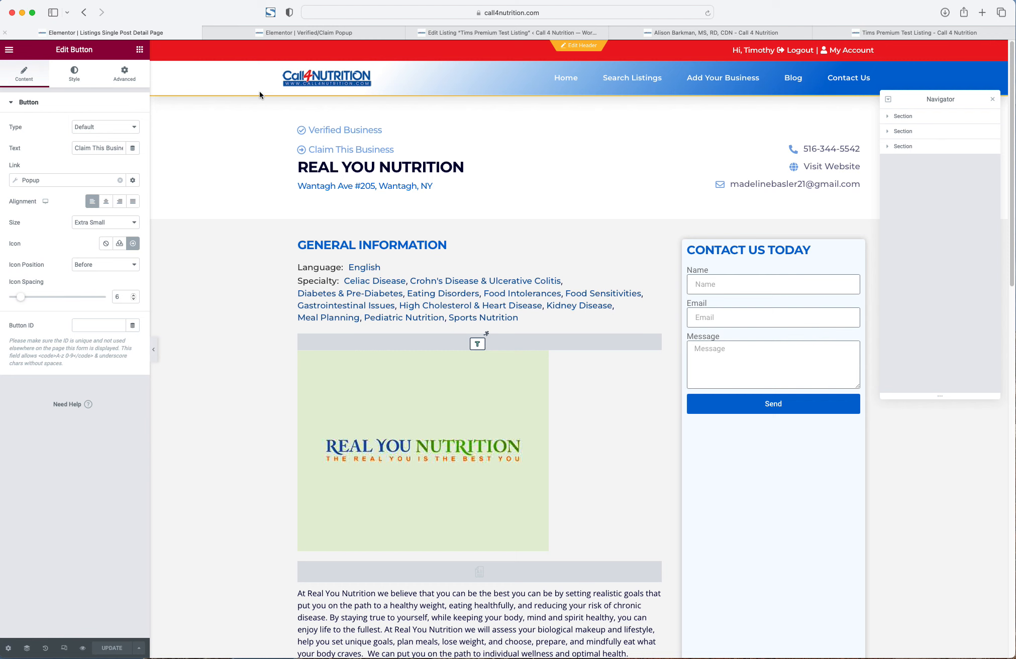
{"action": "right_click", "coordinate": [416, 169]}
{"action": "left_click", "coordinate": [441, 212]}
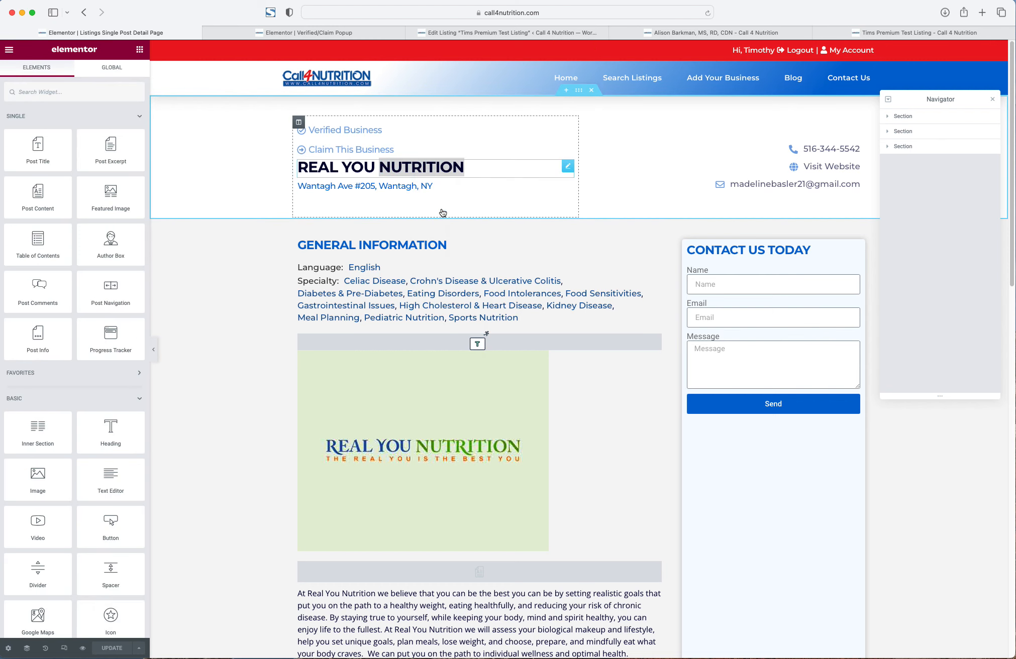
{"action": "right_click", "coordinate": [440, 169]}
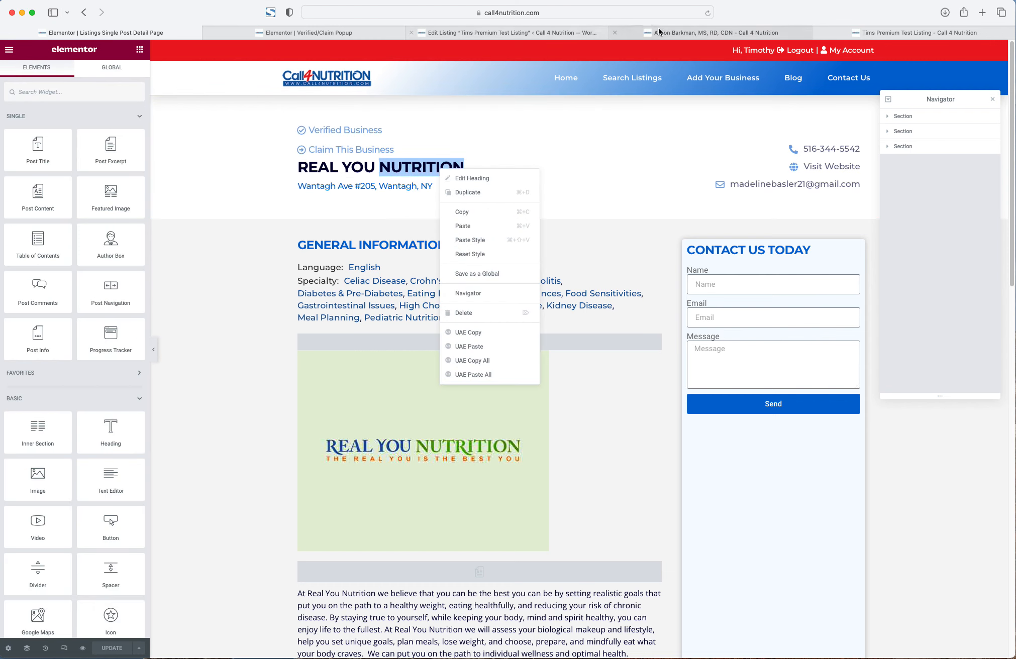
- Paste that style onto the popup's Claim This Business Listing heading and centre it
{"action": "left_click", "coordinate": [673, 32]}
{"action": "left_click", "coordinate": [301, 32]}
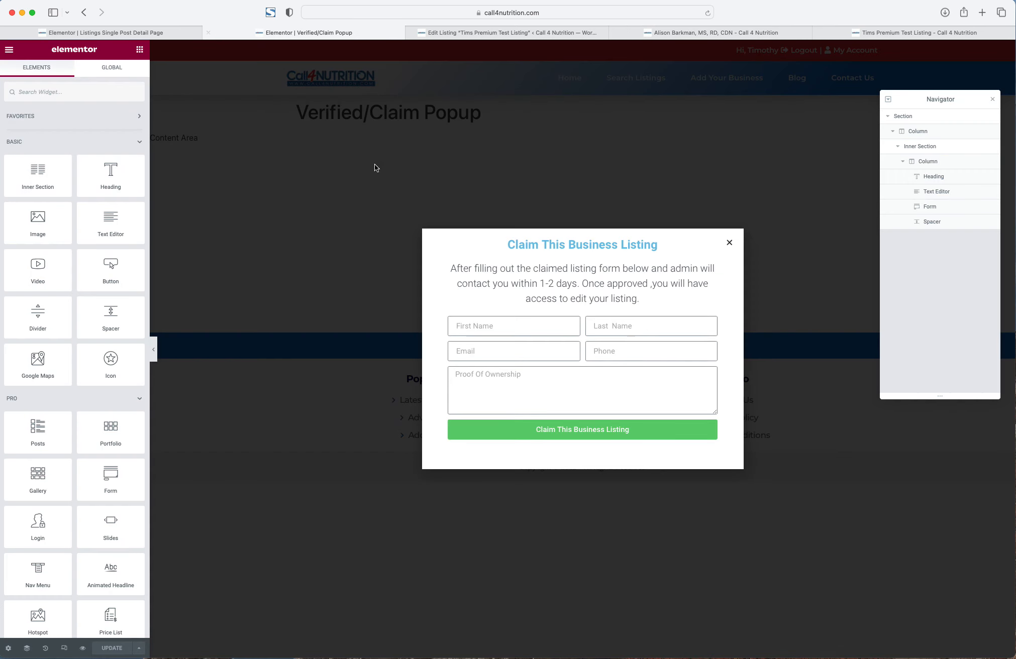
{"action": "right_click", "coordinate": [524, 246]}
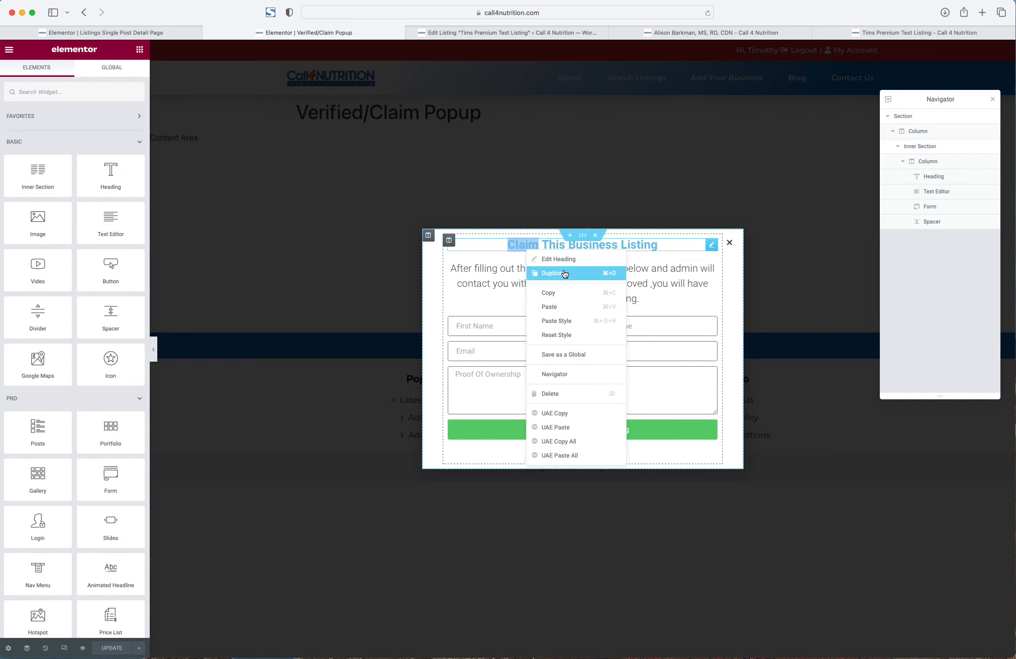
{"action": "left_click", "coordinate": [565, 320]}
{"action": "right_click", "coordinate": [630, 237]}
{"action": "left_click", "coordinate": [644, 249]}
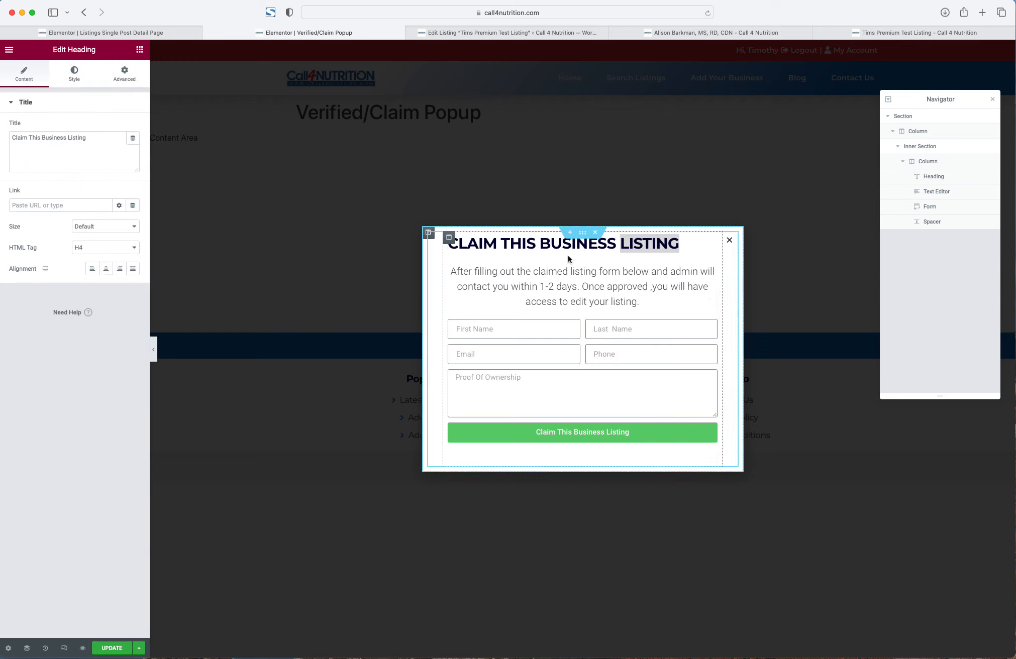
{"action": "left_click", "coordinate": [103, 272]}
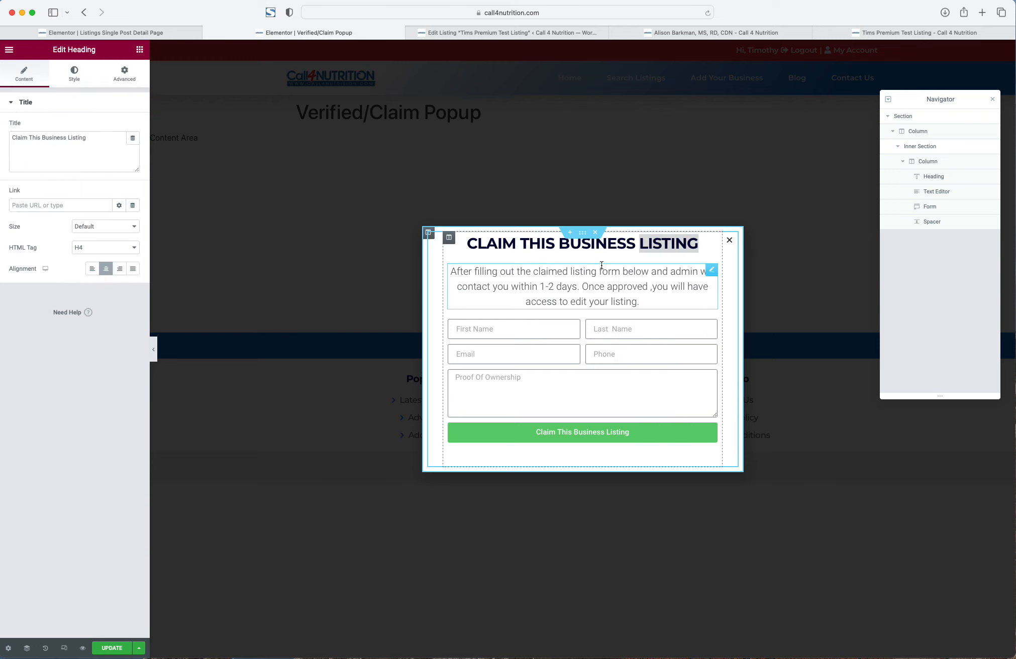
- Give the popup heading a top margin of 6
{"action": "left_click", "coordinate": [129, 75]}
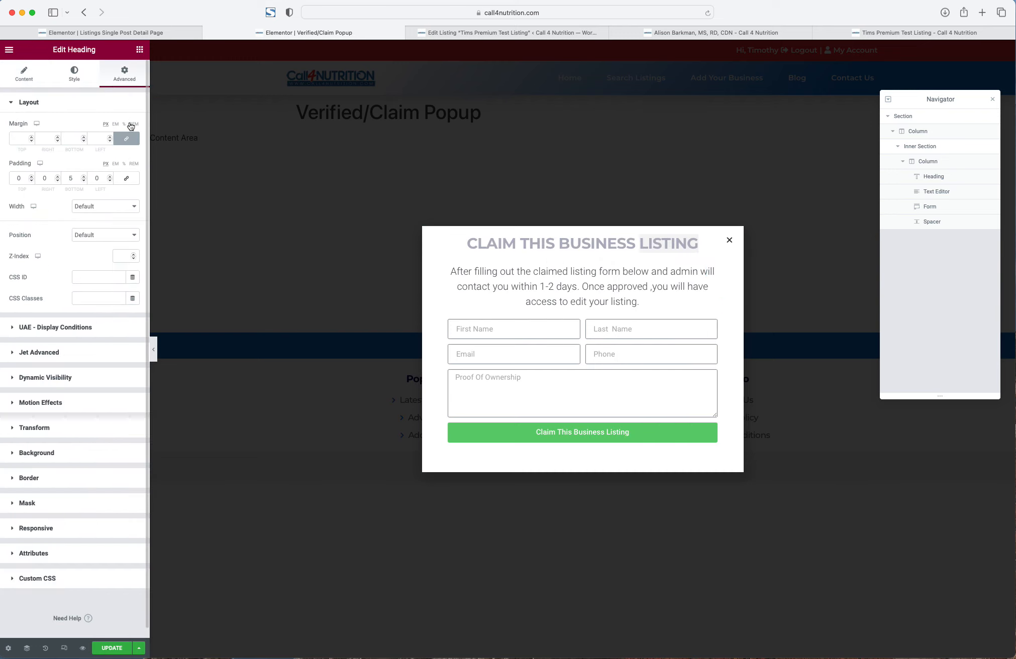
{"action": "double_click", "coordinate": [27, 140]}
{"action": "type", "text": "6"}
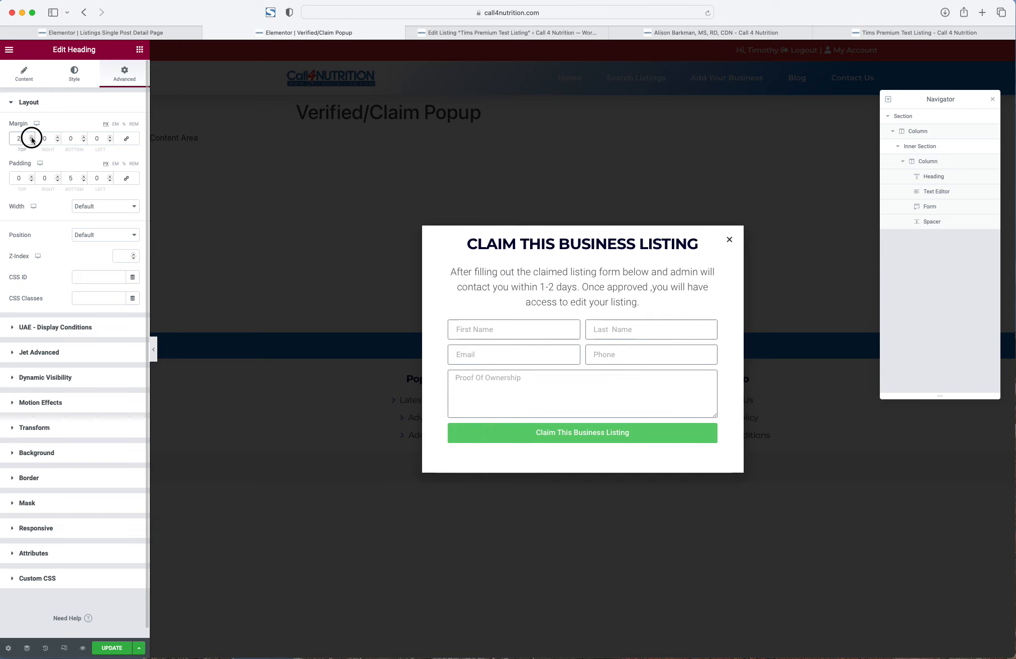
{"action": "right_click", "coordinate": [580, 280]}
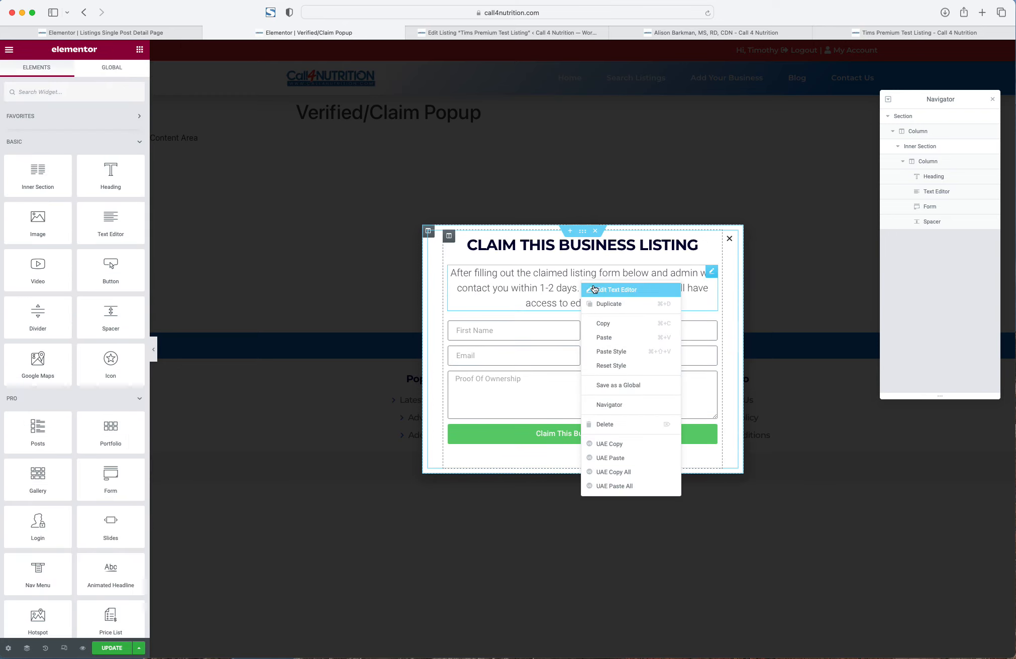
{"action": "left_click", "coordinate": [592, 289]}
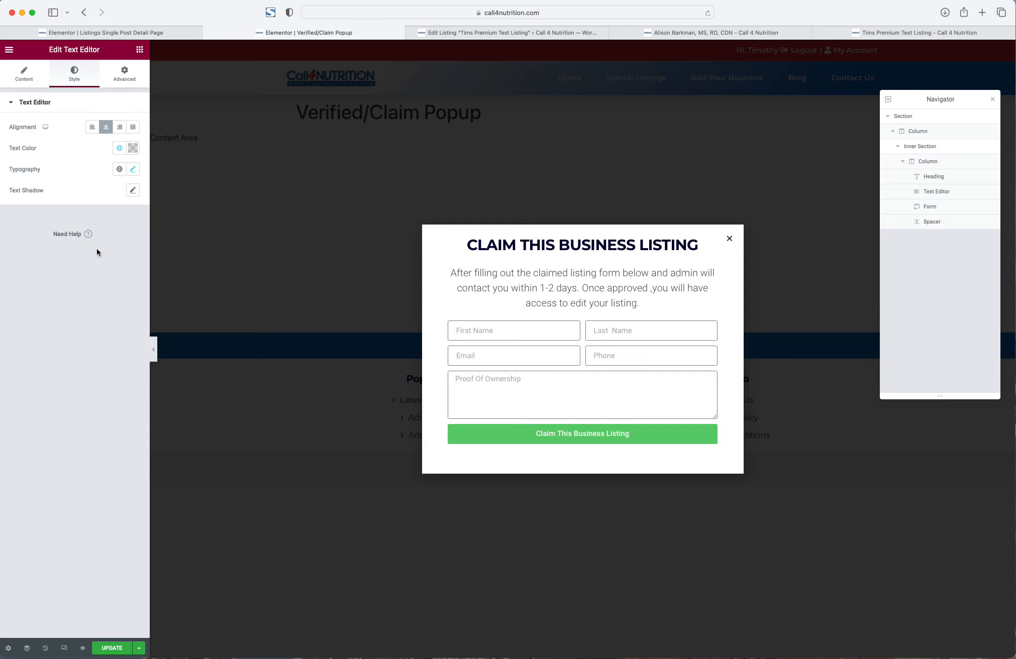
- Widen the popup from 640 to 761 px and move the heading out of the inner column
{"action": "left_click", "coordinate": [8, 648]}
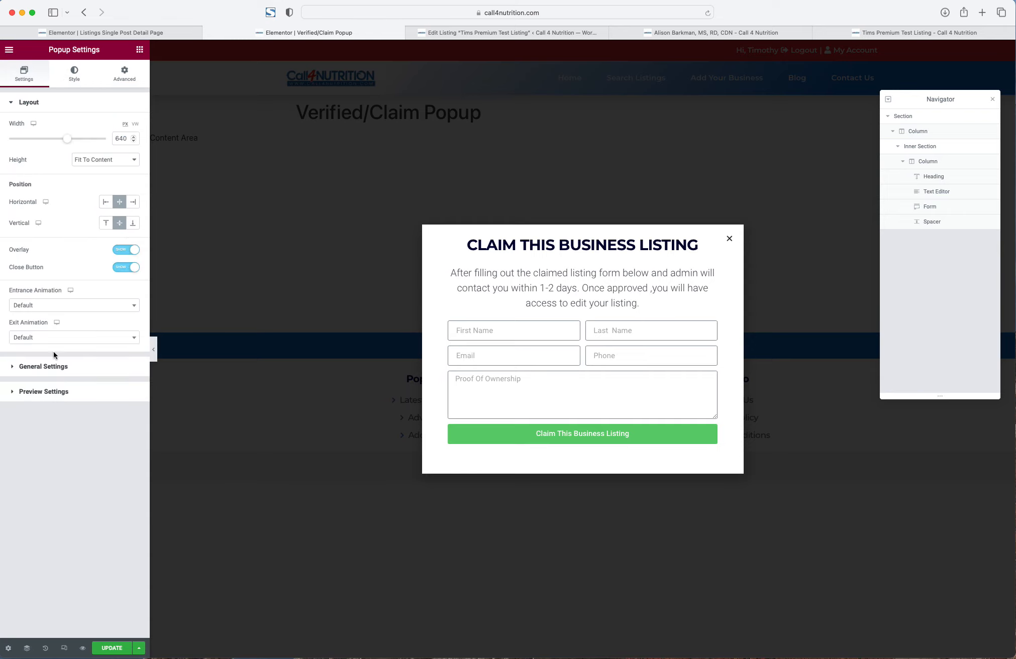
{"action": "left_click_drag", "start_coordinate": [69, 139], "coordinate": [81, 140]}
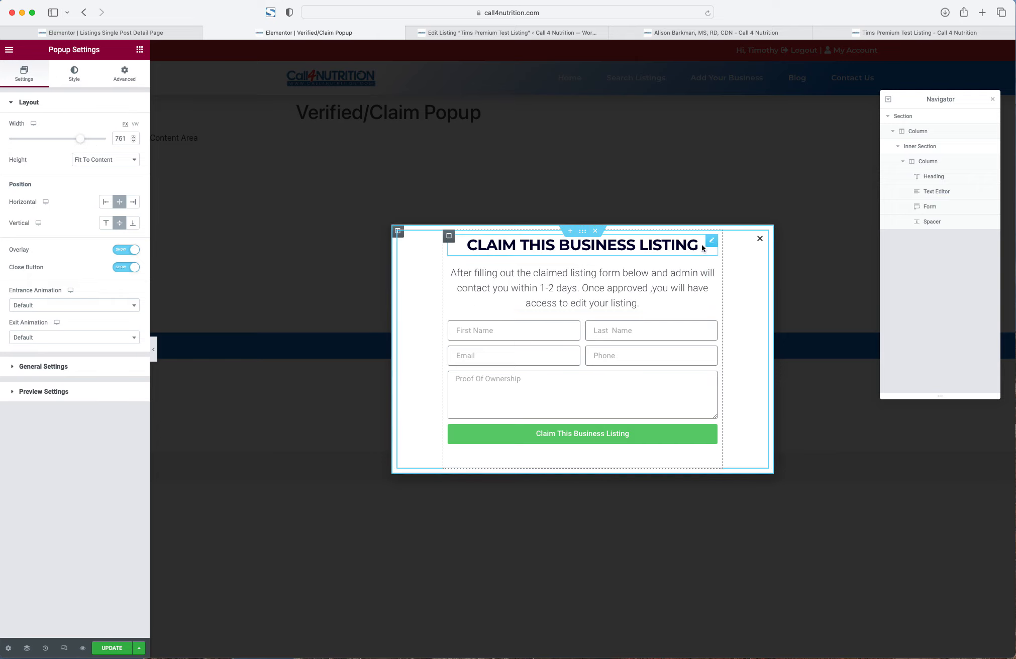
{"action": "left_click_drag", "start_coordinate": [702, 245], "coordinate": [618, 248]}
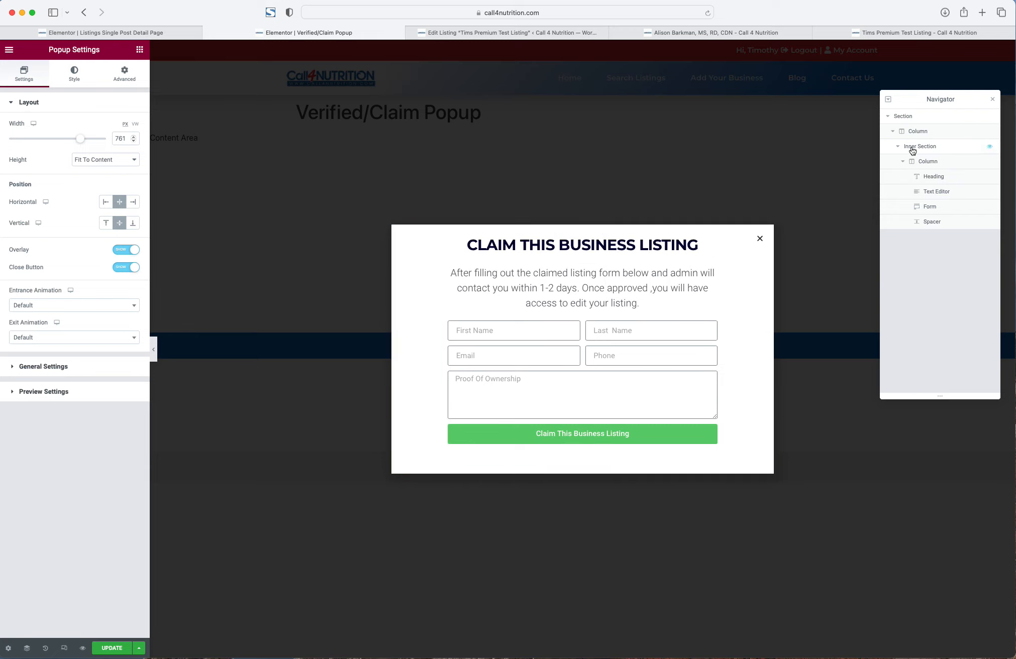
- Reorder the structure so the Heading sits above the Inner Section with the intro text beneath it
{"action": "left_click", "coordinate": [939, 175]}
{"action": "left_click_drag", "start_coordinate": [944, 178], "coordinate": [902, 147]}
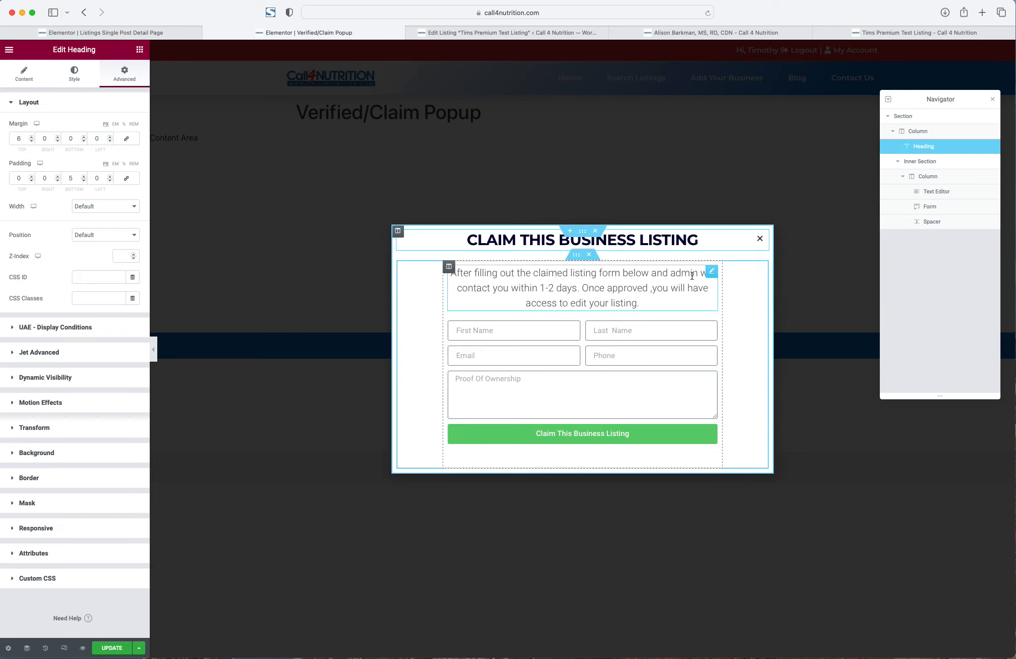
{"action": "left_click", "coordinate": [920, 186]}
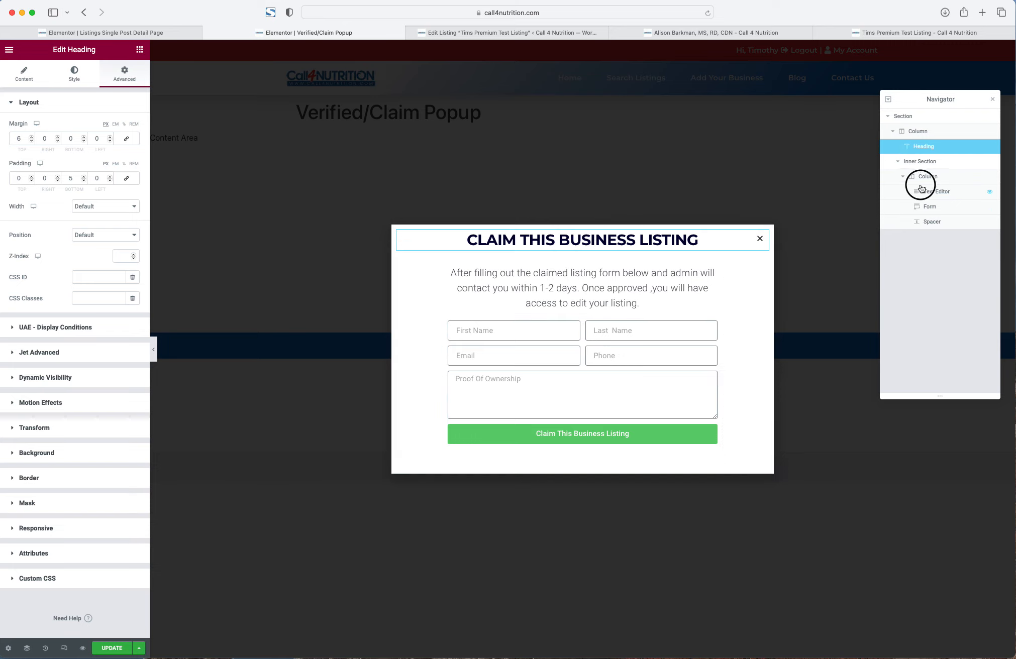
{"action": "left_click_drag", "start_coordinate": [920, 188], "coordinate": [919, 158]}
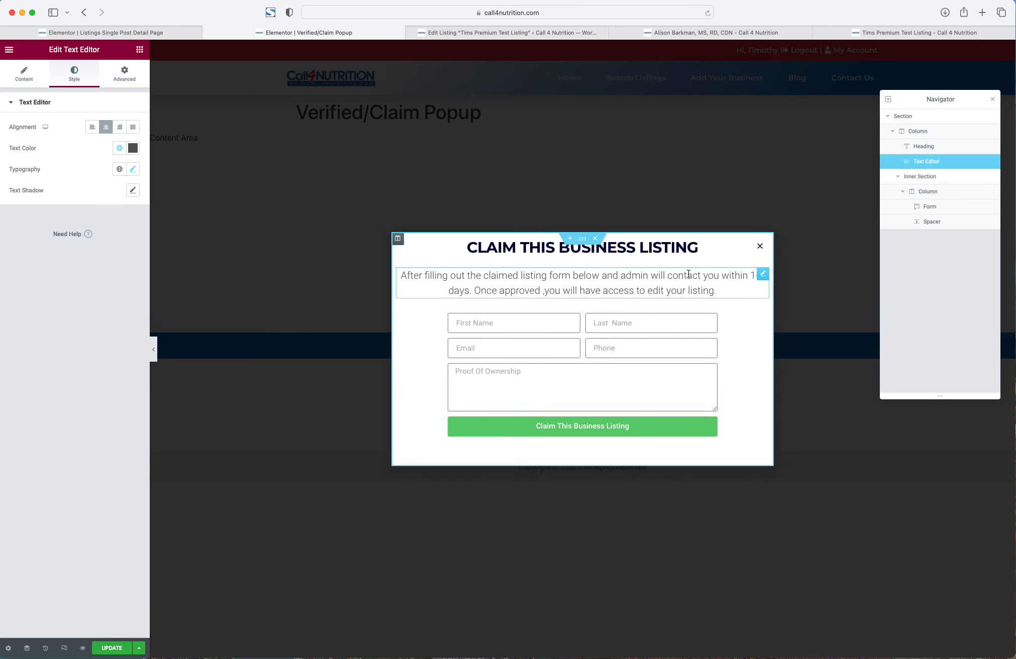
- Unlink the description paragraph's margins and set left and right to 20
{"action": "right_click", "coordinate": [624, 287]}
{"action": "left_click", "coordinate": [657, 296]}
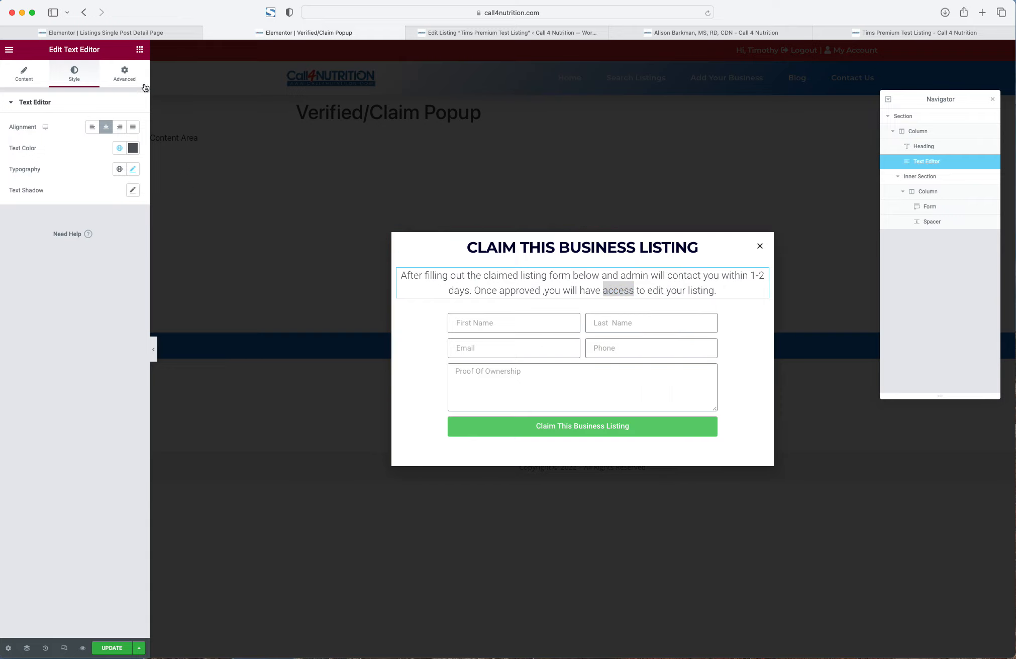
{"action": "left_click", "coordinate": [128, 71]}
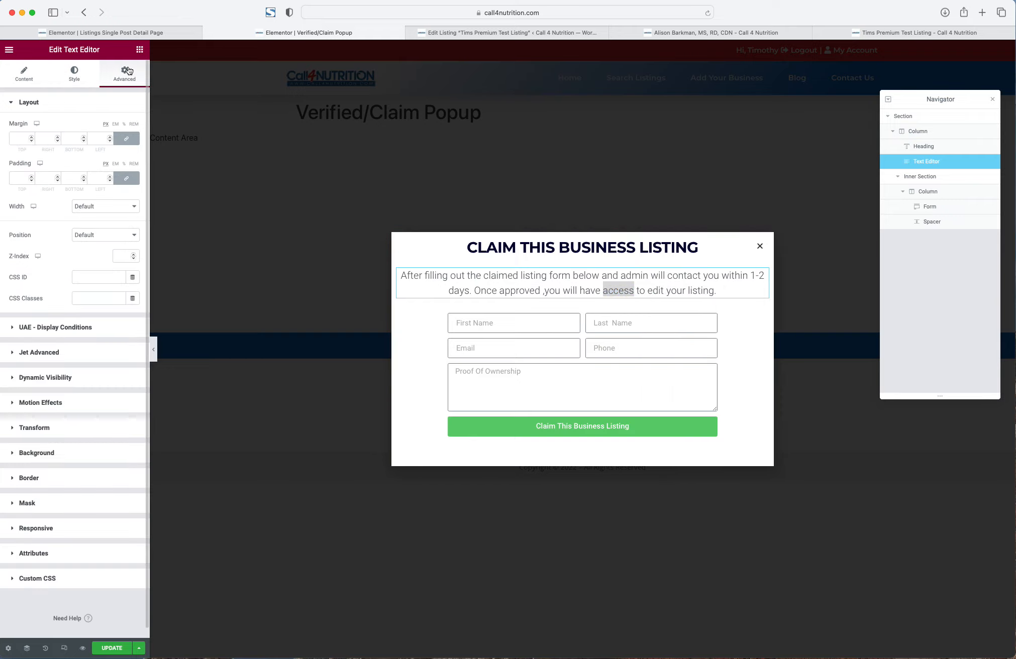
{"action": "left_click", "coordinate": [127, 137]}
{"action": "left_click_drag", "start_coordinate": [109, 136], "coordinate": [113, 140]}
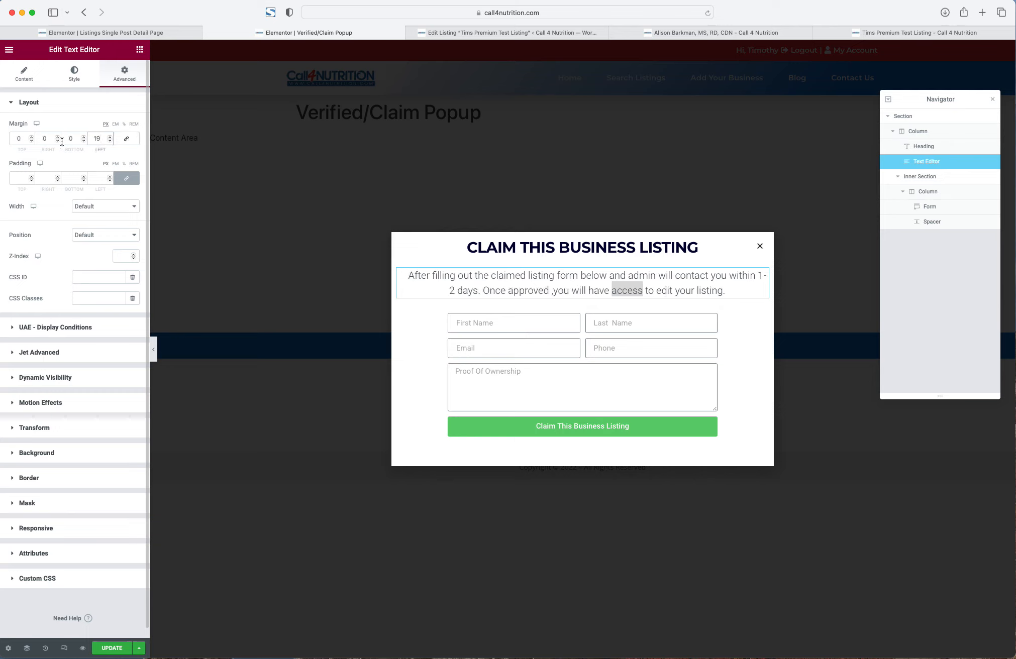
{"action": "key", "text": "Up"}
{"action": "double_click", "coordinate": [49, 138]}
{"action": "type", "text": "20"}
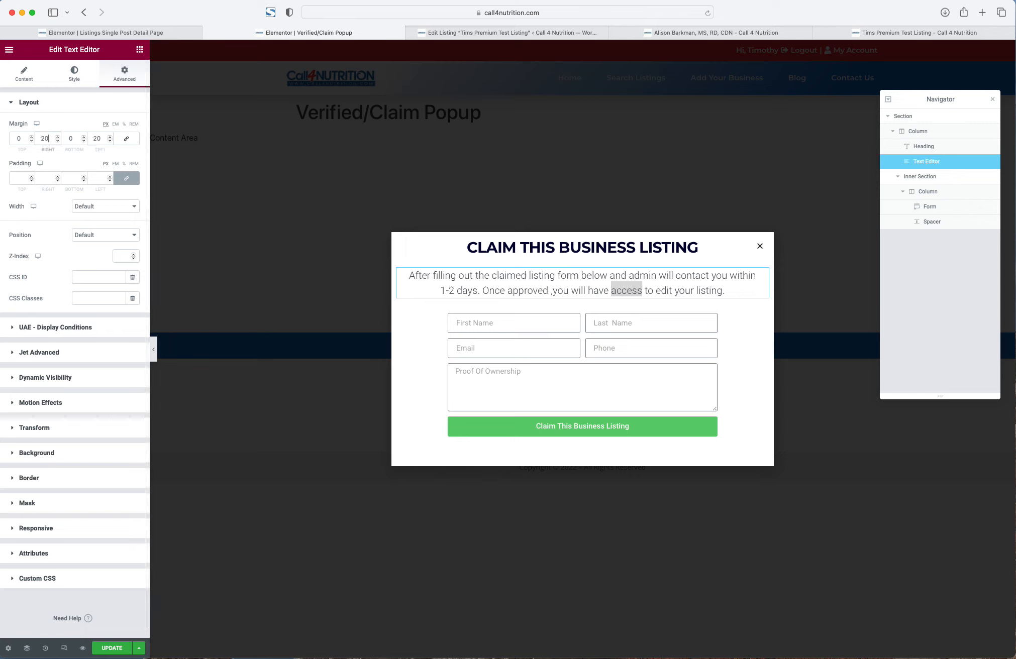
{"action": "right_click", "coordinate": [539, 275]}
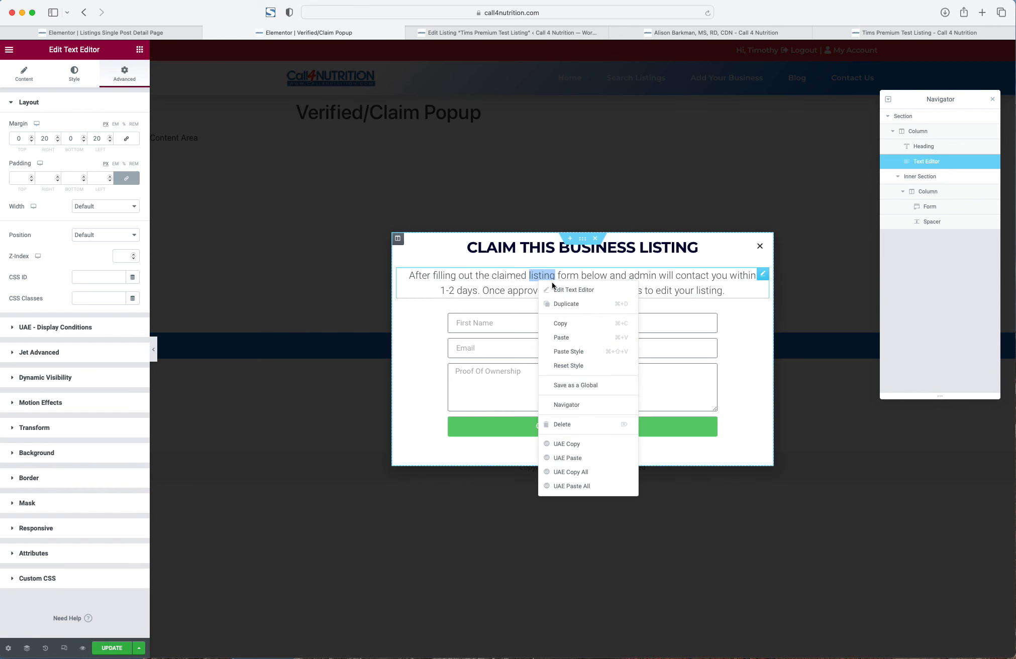
{"action": "left_click", "coordinate": [558, 285]}
- Look over the listing edit page, live listing and template before returning to the popup
{"action": "left_click", "coordinate": [542, 33]}
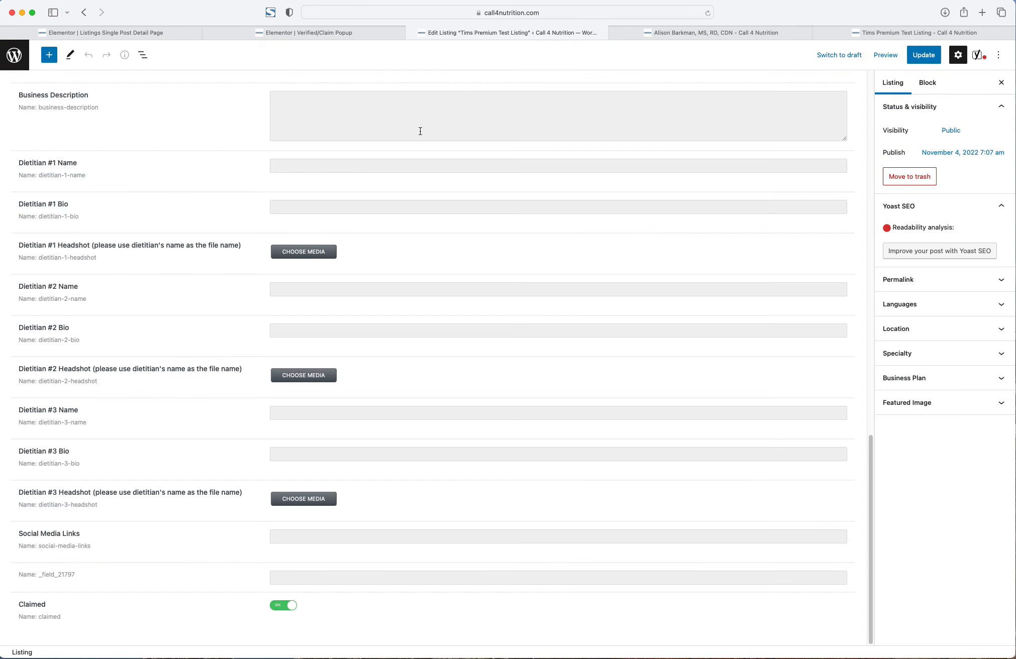
{"action": "left_click", "coordinate": [728, 35]}
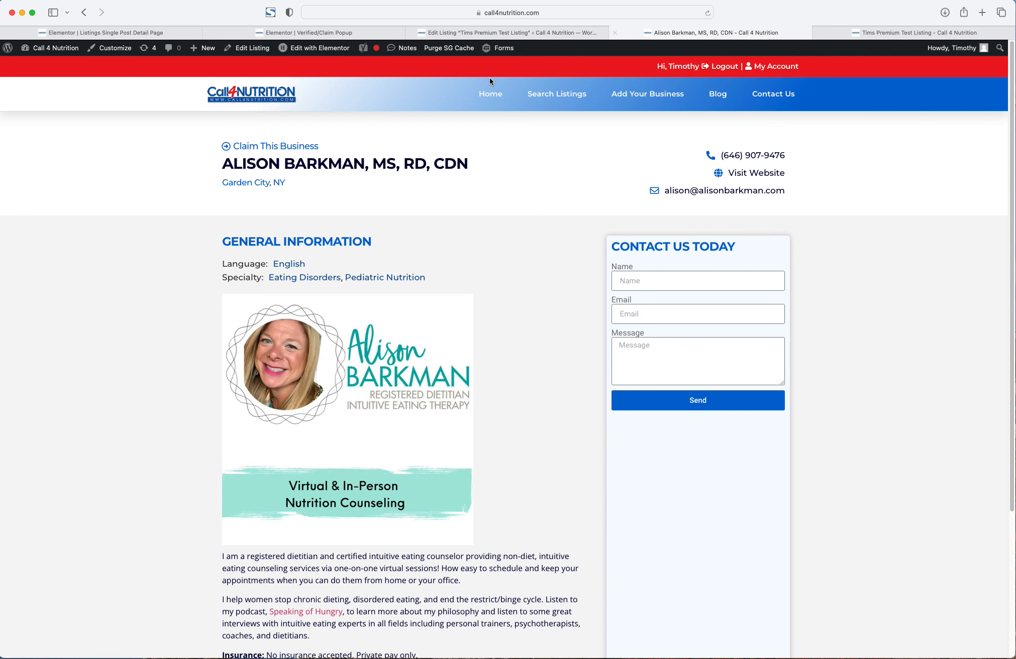
{"action": "left_click", "coordinate": [195, 32]}
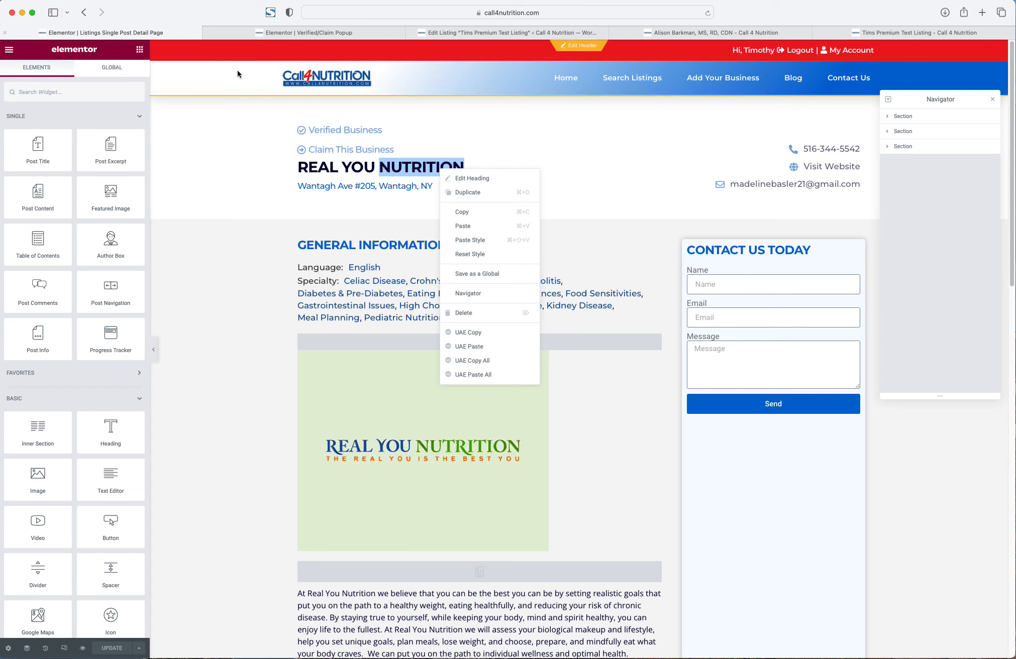
{"action": "left_click", "coordinate": [312, 32]}
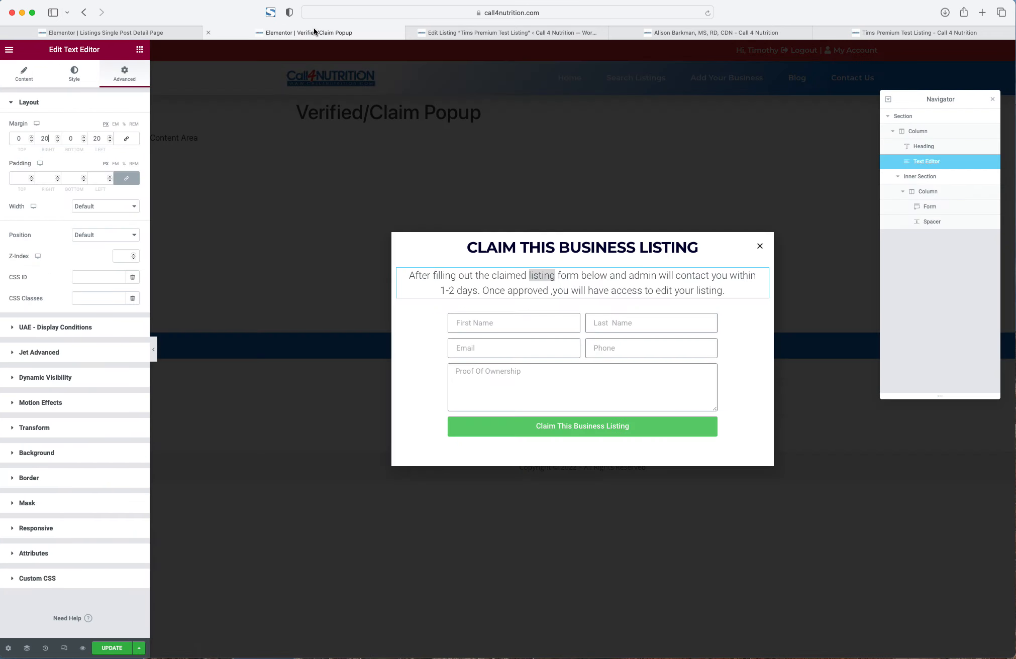
- Set the paragraph's typography to Montserrat and lower its size from 20 to 19
{"action": "left_click", "coordinate": [77, 68]}
{"action": "left_click", "coordinate": [133, 169]}
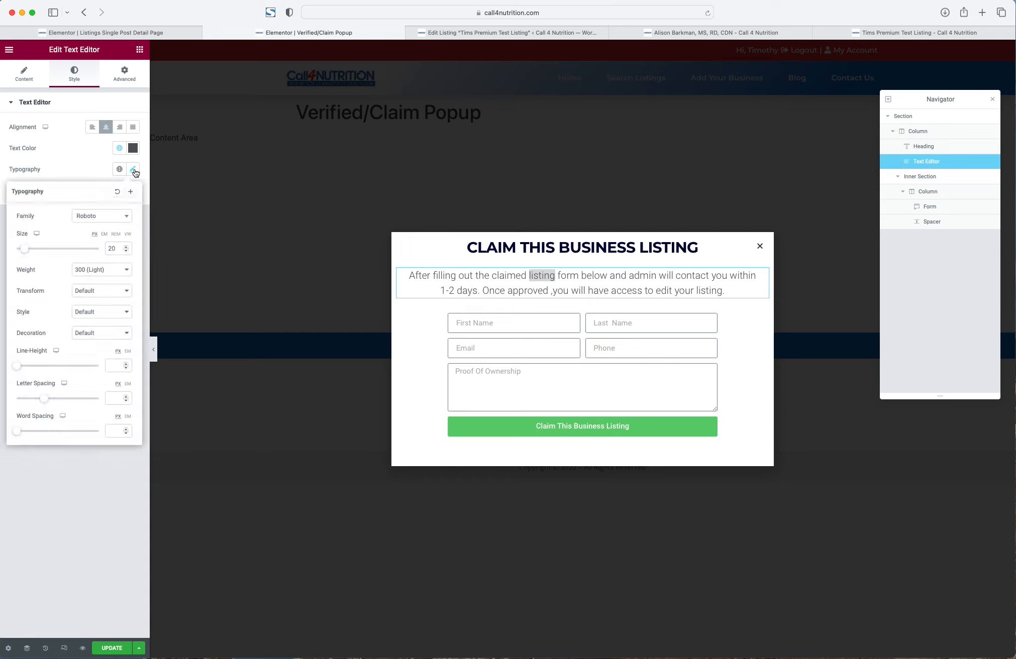
{"action": "left_click", "coordinate": [98, 217]}
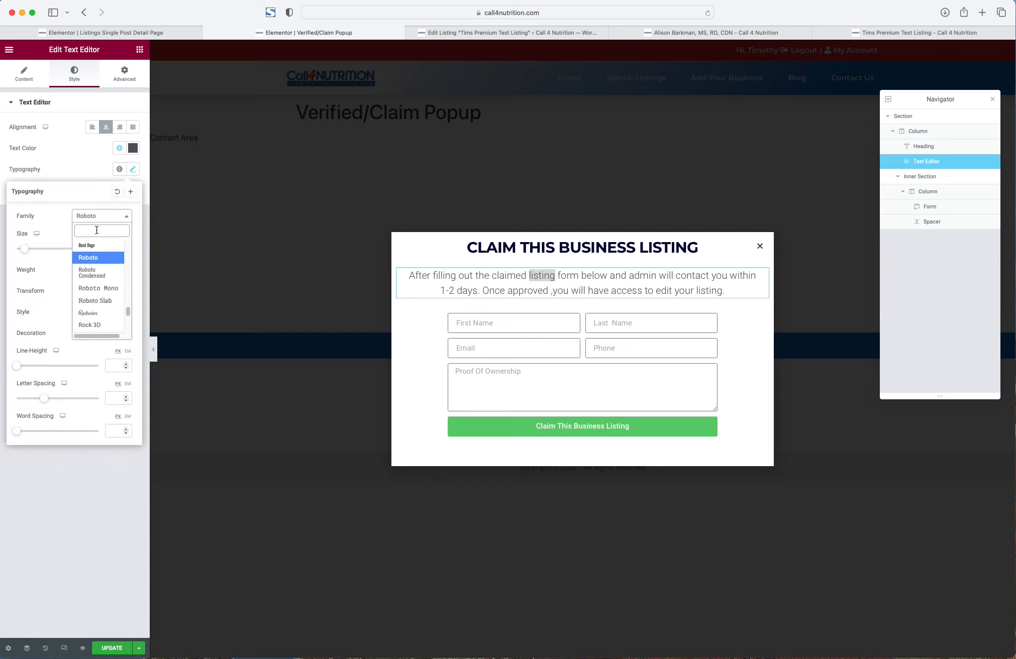
{"action": "type", "text": "monts"}
{"action": "key", "text": "Return"}
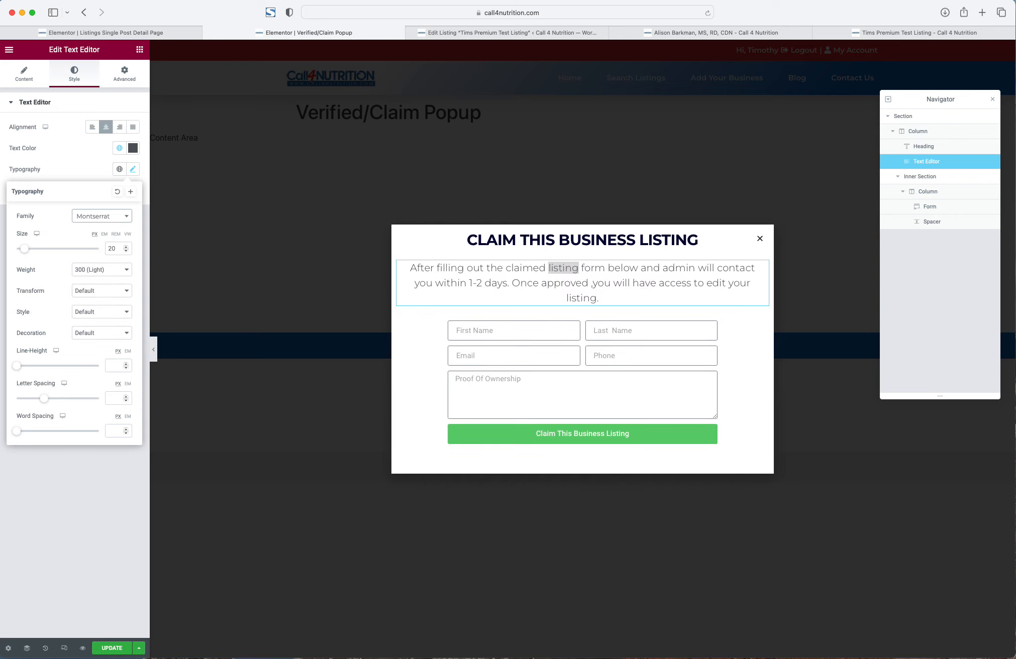
{"action": "left_click", "coordinate": [117, 248]}
{"action": "key", "text": "Down"}
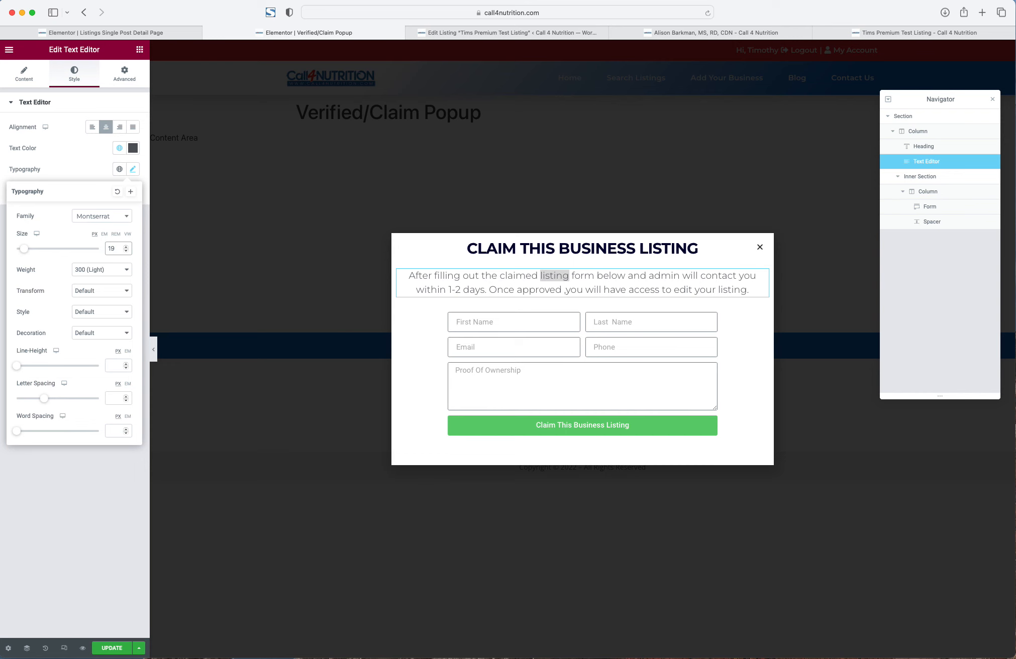
- Compare the popup against the published dietitian listing page
{"action": "left_click", "coordinate": [513, 35]}
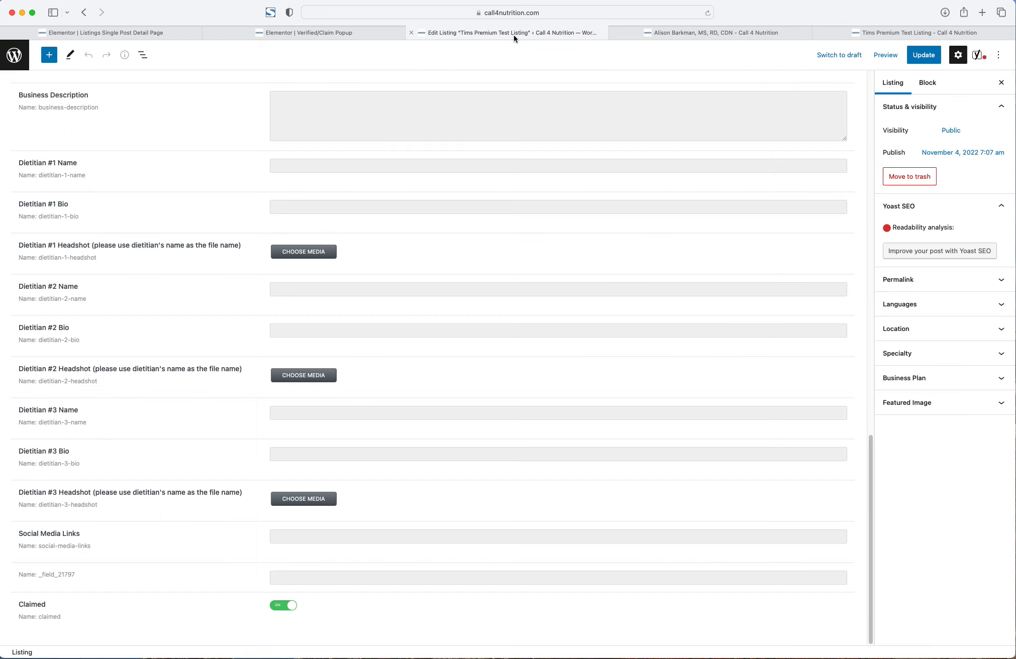
{"action": "left_click", "coordinate": [673, 36]}
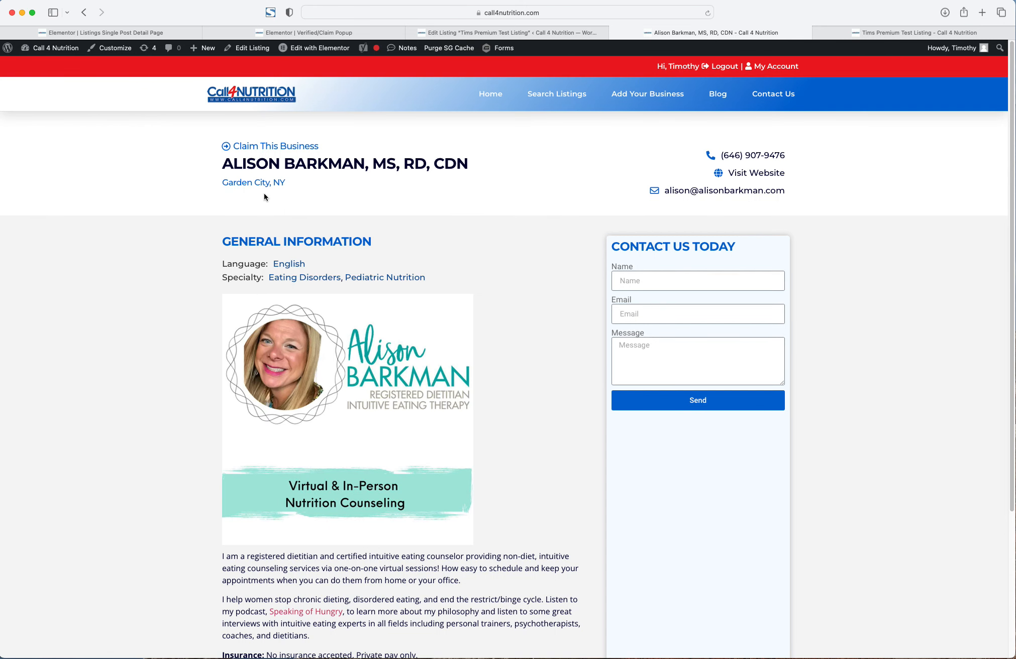
{"action": "right_click", "coordinate": [328, 576]}
{"action": "left_click", "coordinate": [330, 575]}
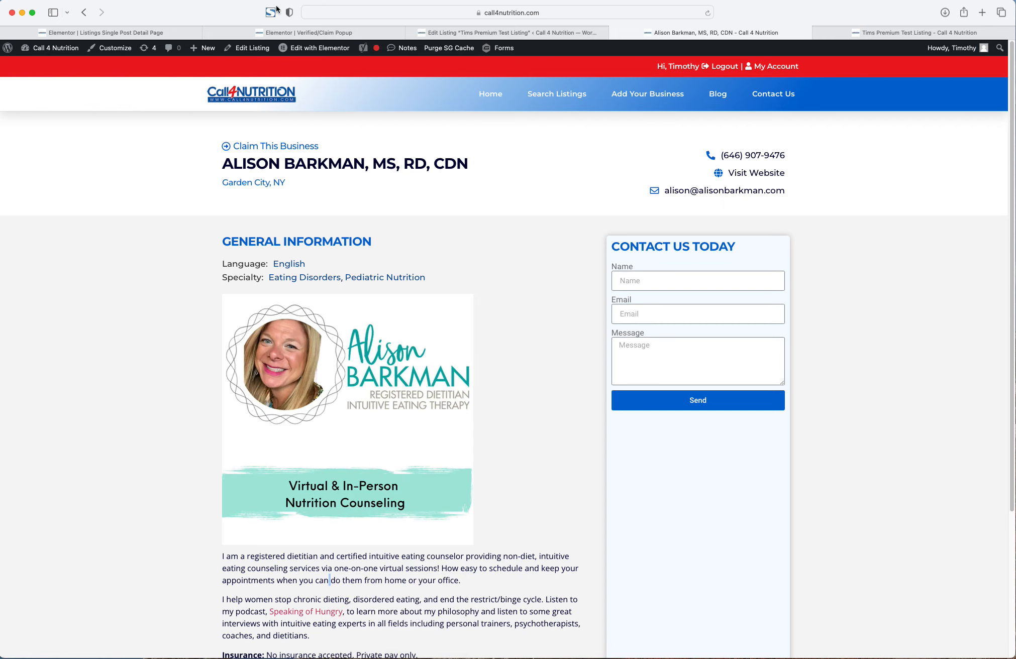
{"action": "left_click", "coordinate": [304, 32]}
- Check which font the listing template's description text uses
{"action": "left_click", "coordinate": [190, 29]}
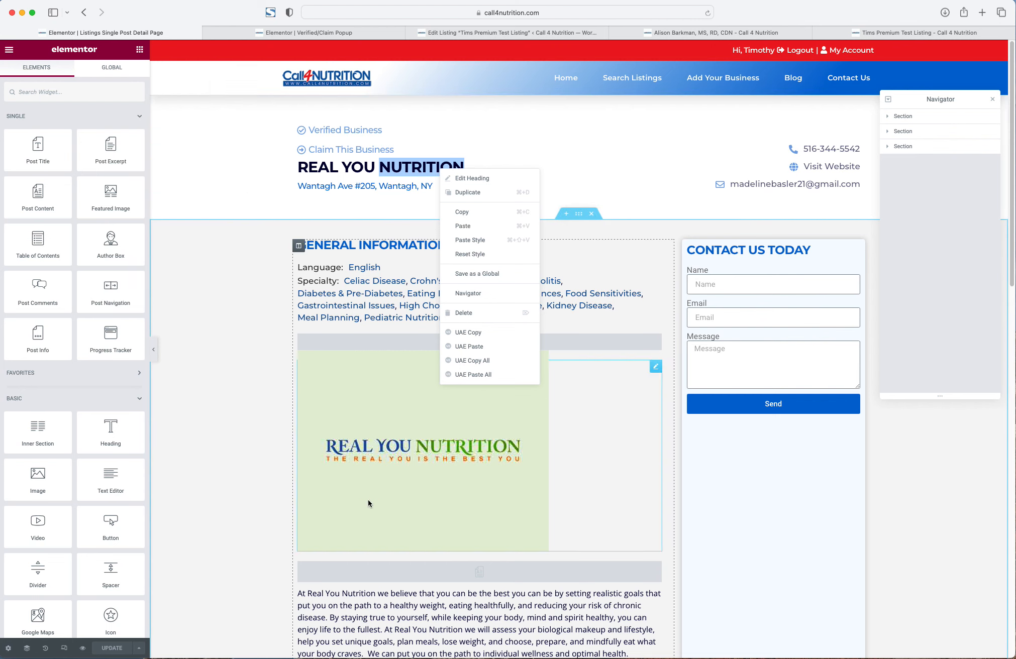
{"action": "right_click", "coordinate": [415, 442]}
{"action": "left_click", "coordinate": [426, 451]}
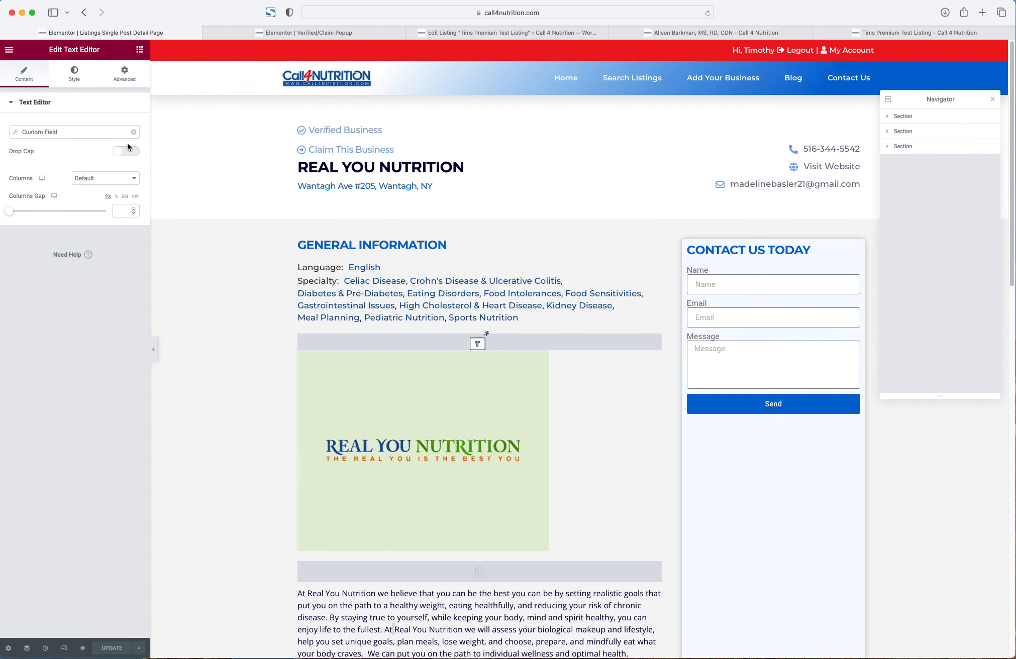
{"action": "left_click", "coordinate": [75, 75]}
{"action": "left_click", "coordinate": [133, 170]}
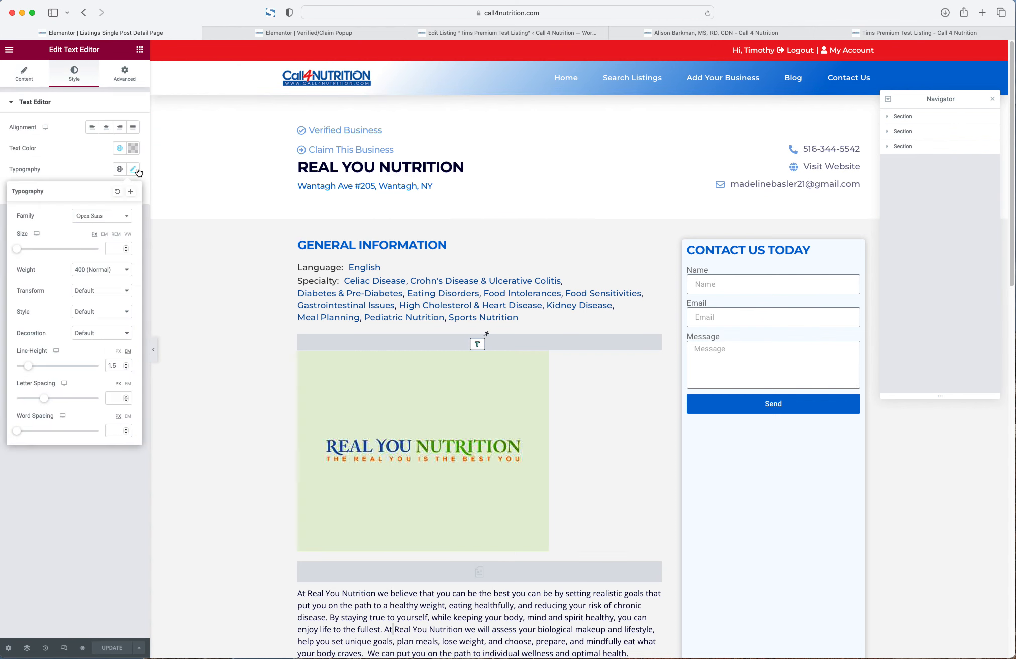
{"action": "left_click", "coordinate": [434, 33]}
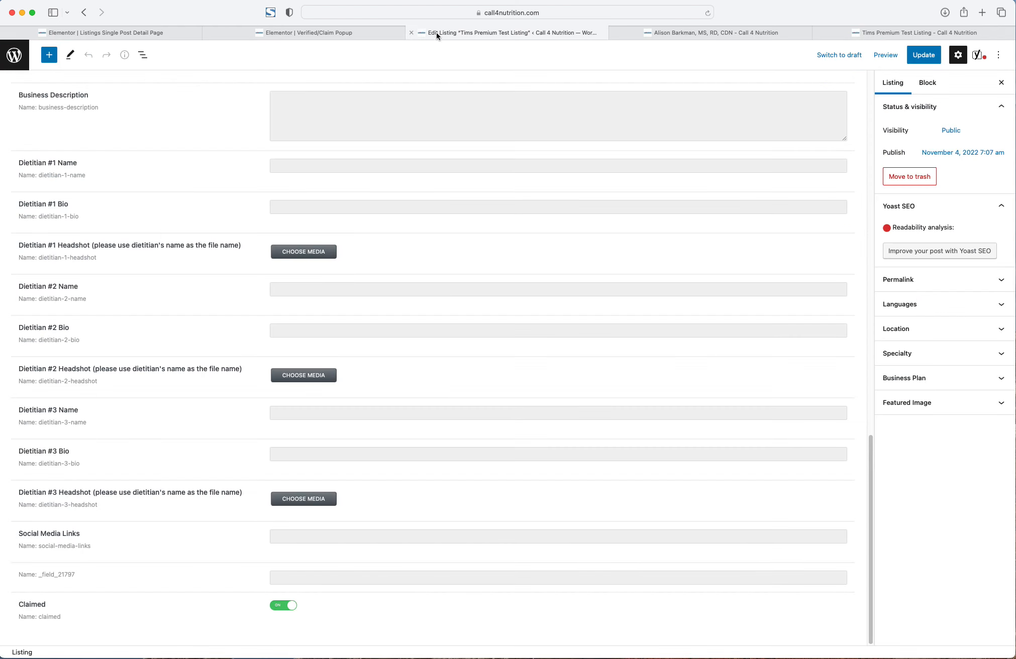
{"action": "left_click", "coordinate": [338, 33]}
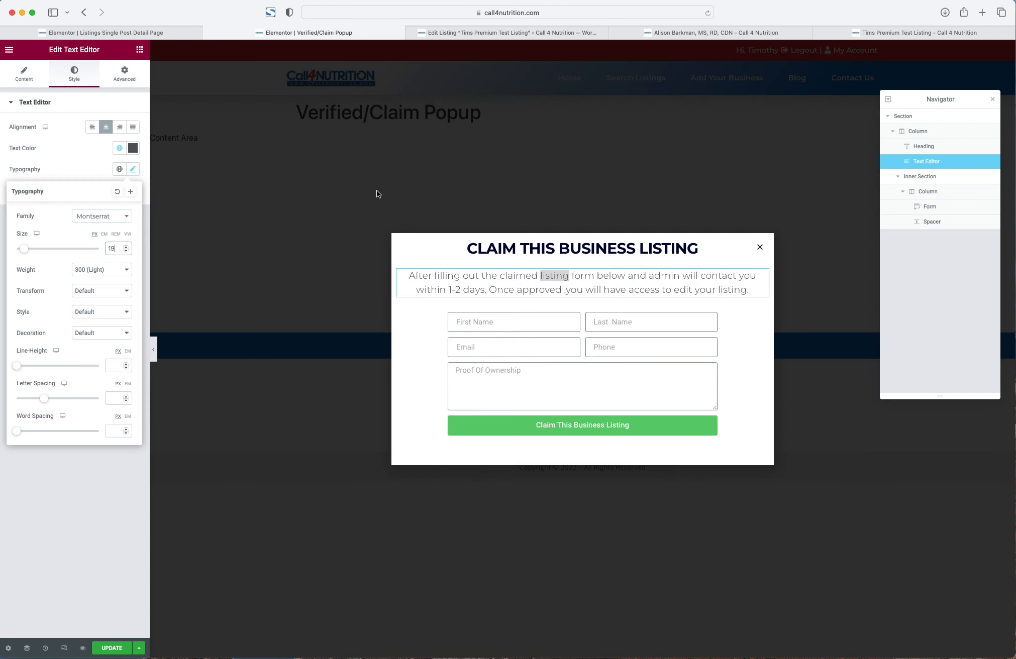
- Change the description paragraph's font family to Open Sans
{"action": "left_click", "coordinate": [90, 217]}
{"action": "type", "text": "open sans"}
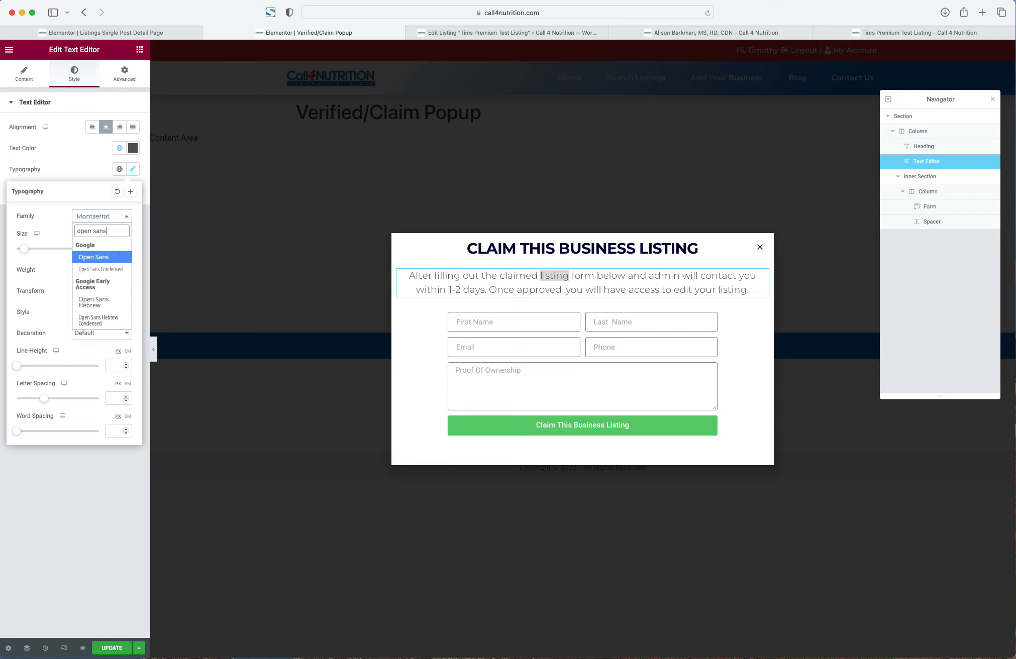
{"action": "key", "text": "Return"}
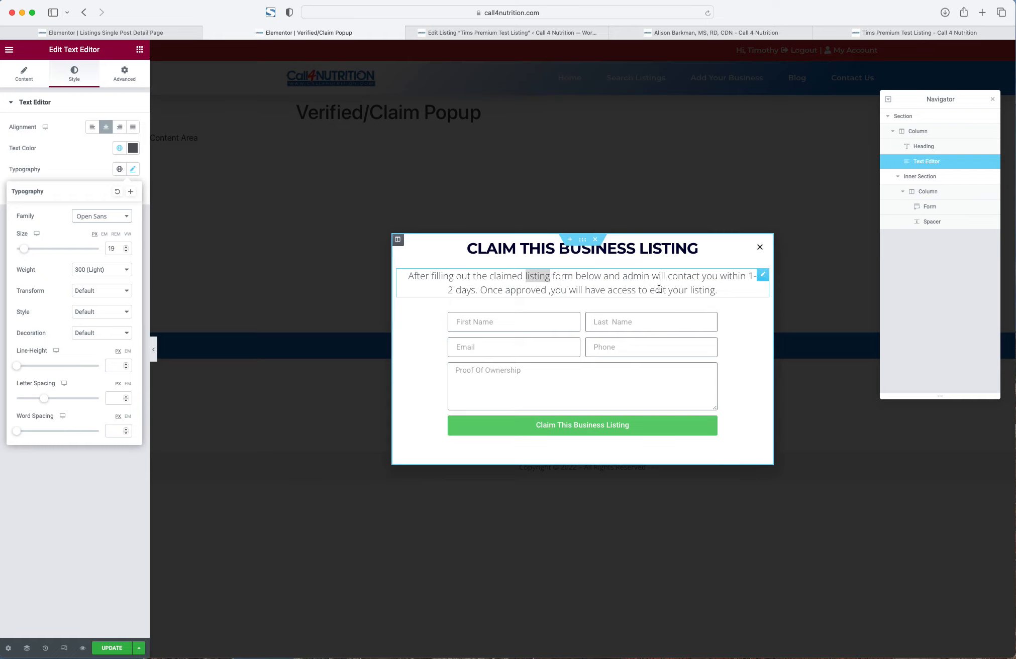
- Reopen the heading and description settings, then the popup's layout settings
{"action": "right_click", "coordinate": [655, 249]}
{"action": "left_click", "coordinate": [678, 256]}
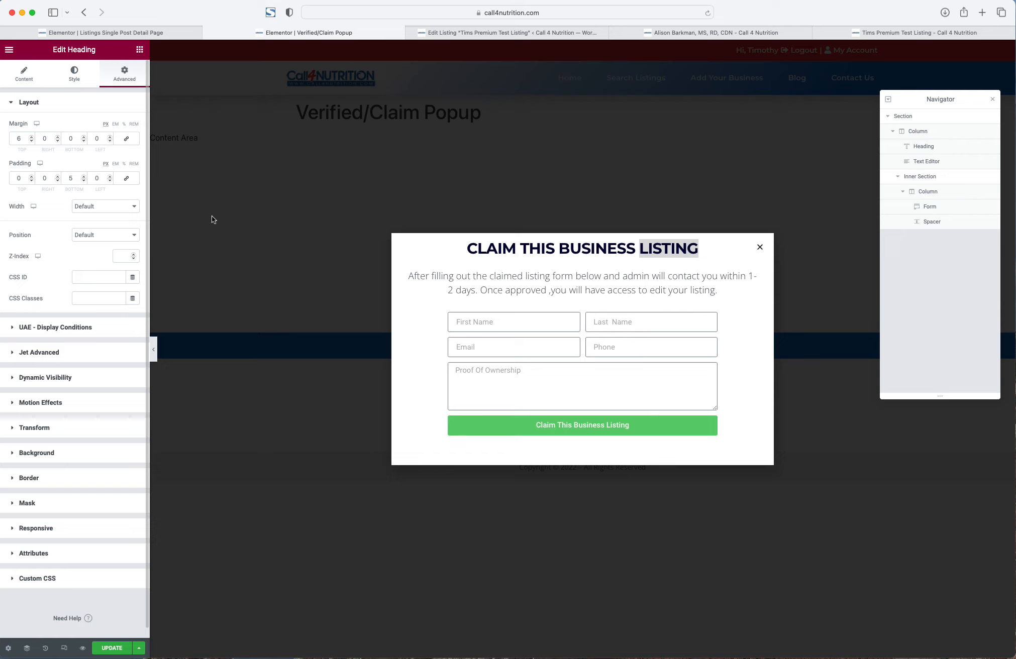
{"action": "right_click", "coordinate": [592, 284]}
{"action": "left_click", "coordinate": [628, 291]}
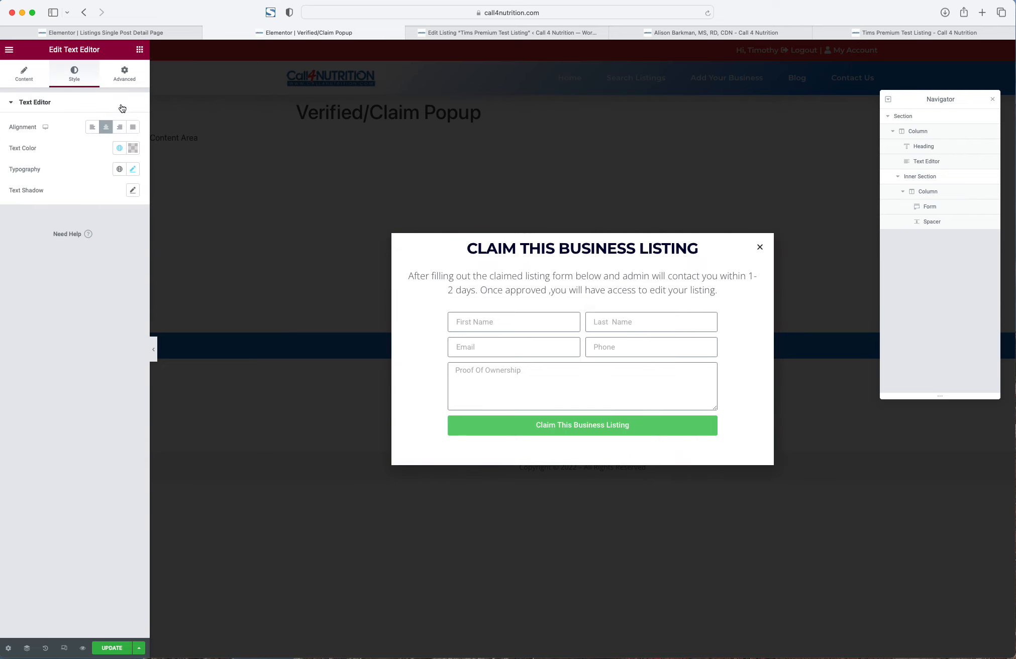
{"action": "right_click", "coordinate": [542, 276]}
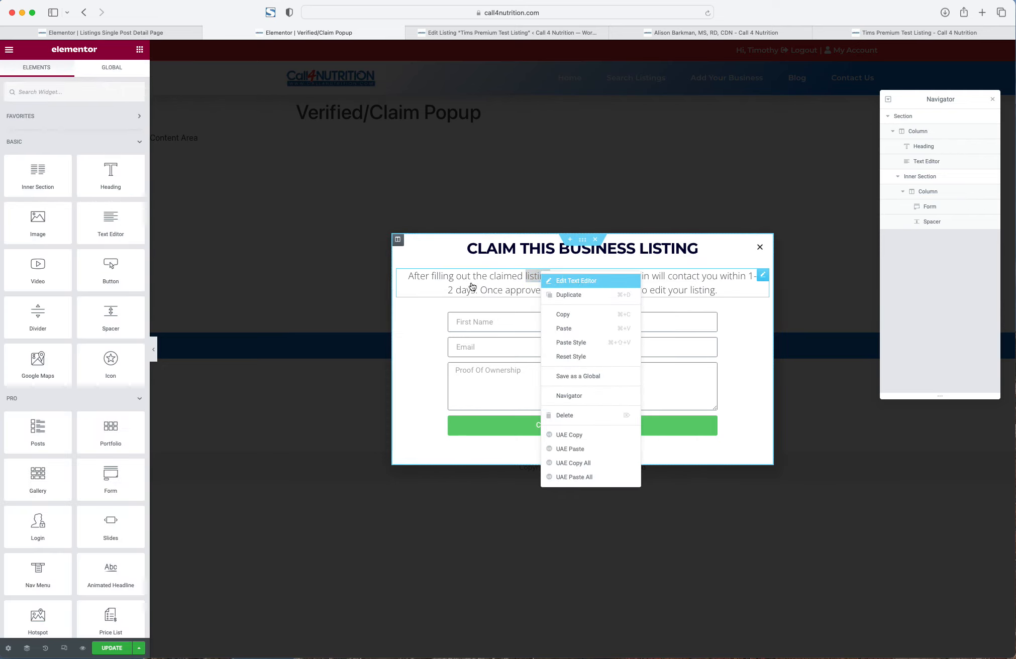
{"action": "left_click", "coordinate": [577, 282]}
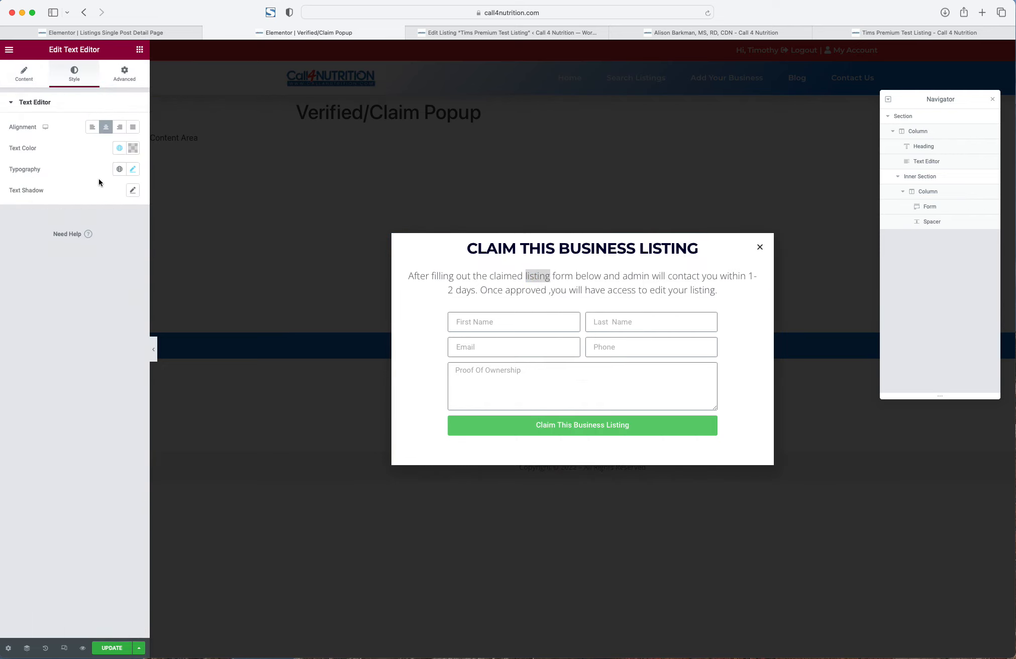
{"action": "left_click", "coordinate": [8, 647]}
- Narrow the popup width from 761 to 701 px
{"action": "left_click_drag", "start_coordinate": [80, 139], "coordinate": [74, 143]}
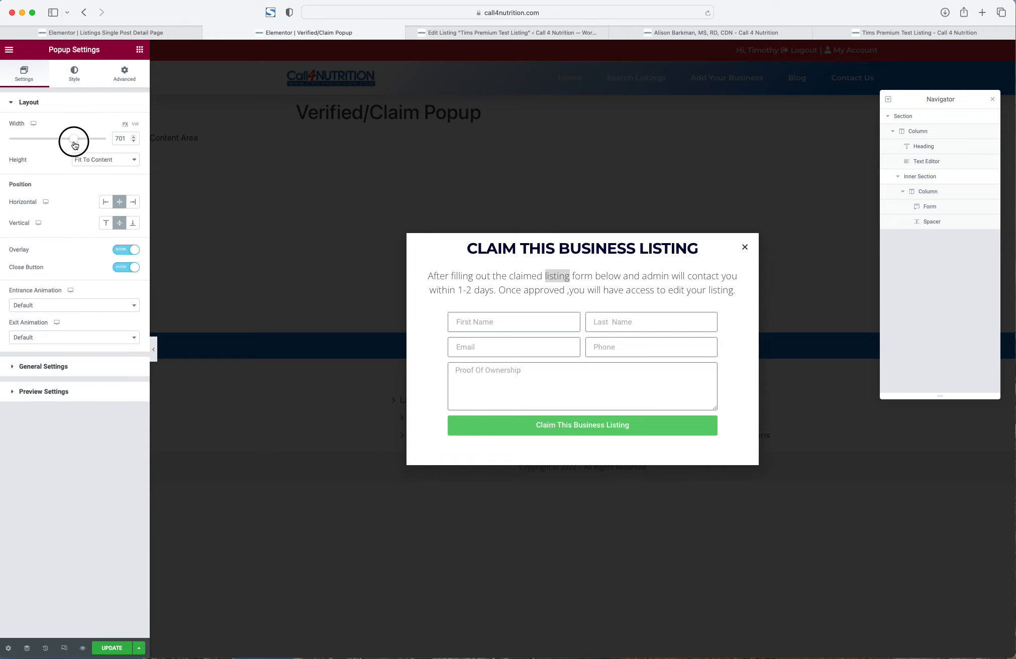
{"action": "right_click", "coordinate": [74, 145]}
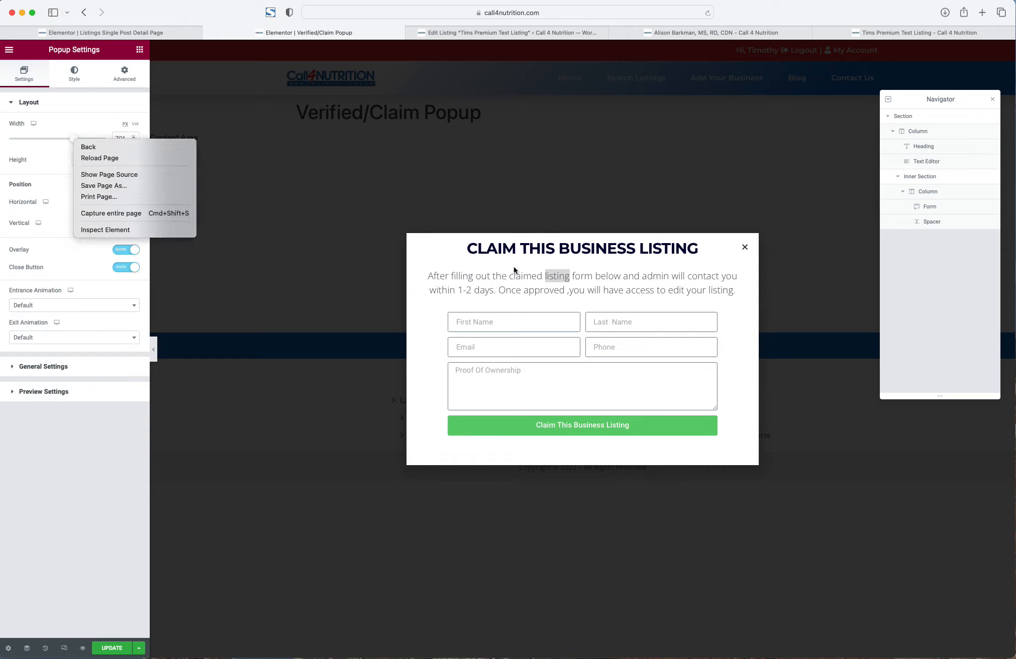
{"action": "left_click", "coordinate": [530, 285]}
- Give the description text block a -13 top margin, then open the form's settings
{"action": "left_click", "coordinate": [550, 280]}
{"action": "right_click", "coordinate": [549, 280]}
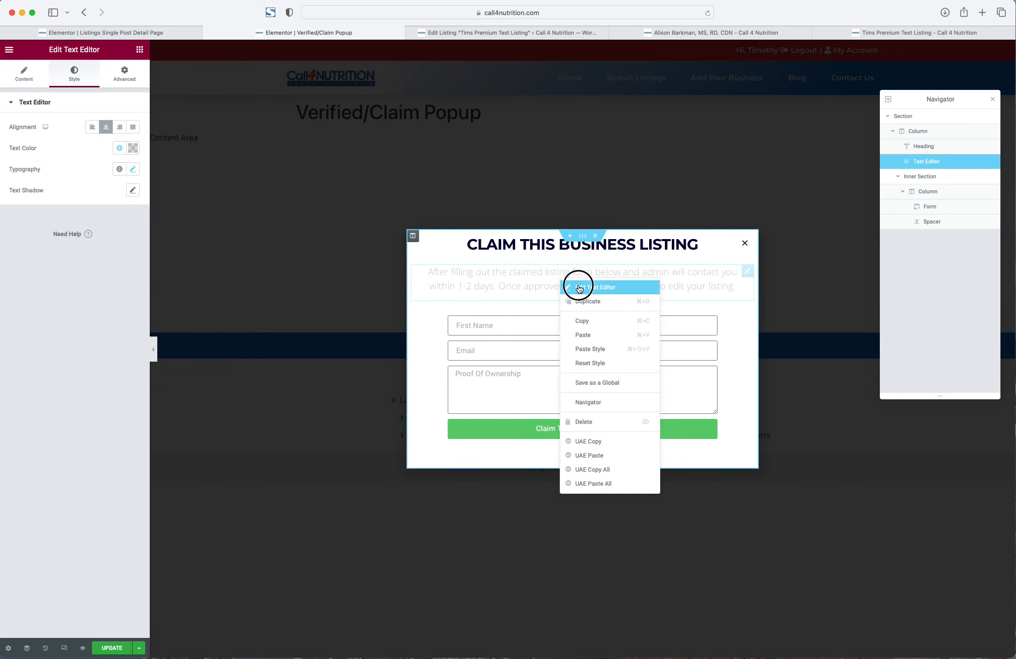
{"action": "left_click", "coordinate": [124, 74]}
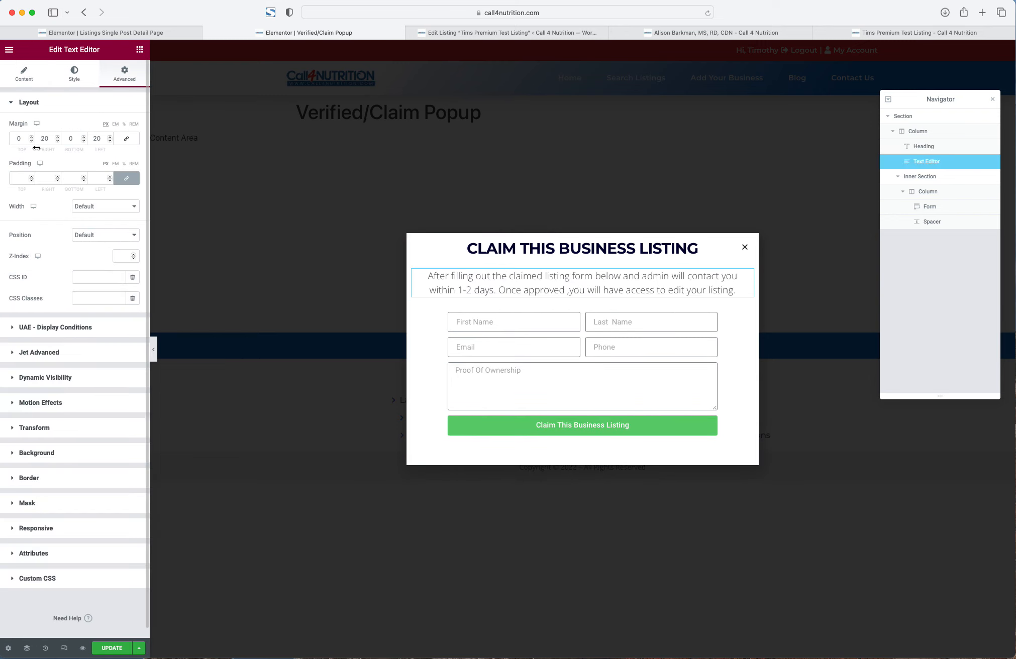
{"action": "left_click", "coordinate": [32, 141]}
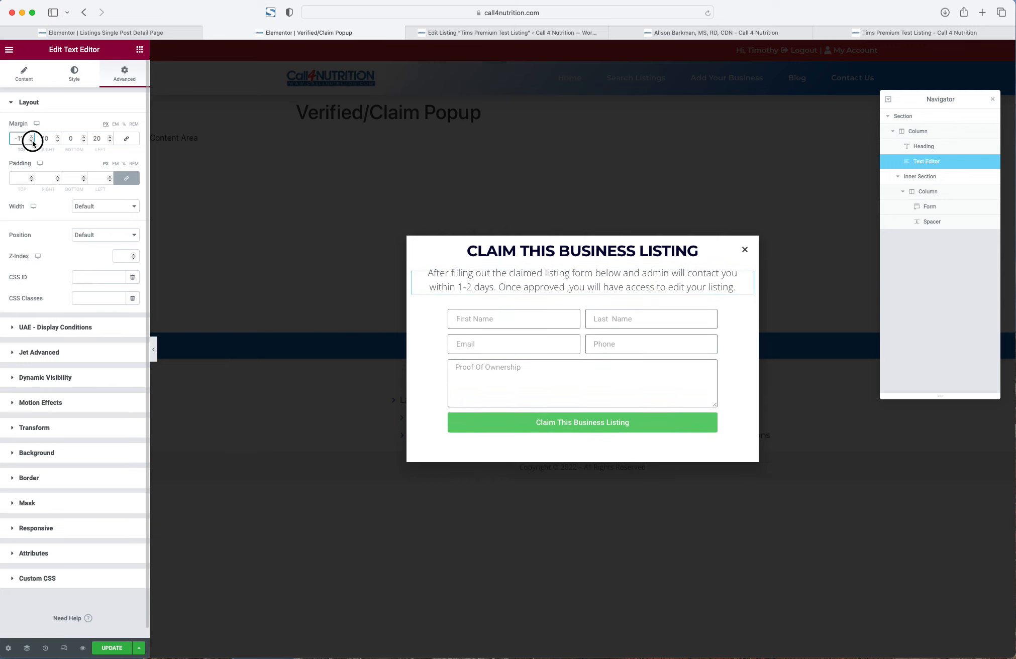
{"action": "right_click", "coordinate": [493, 335]}
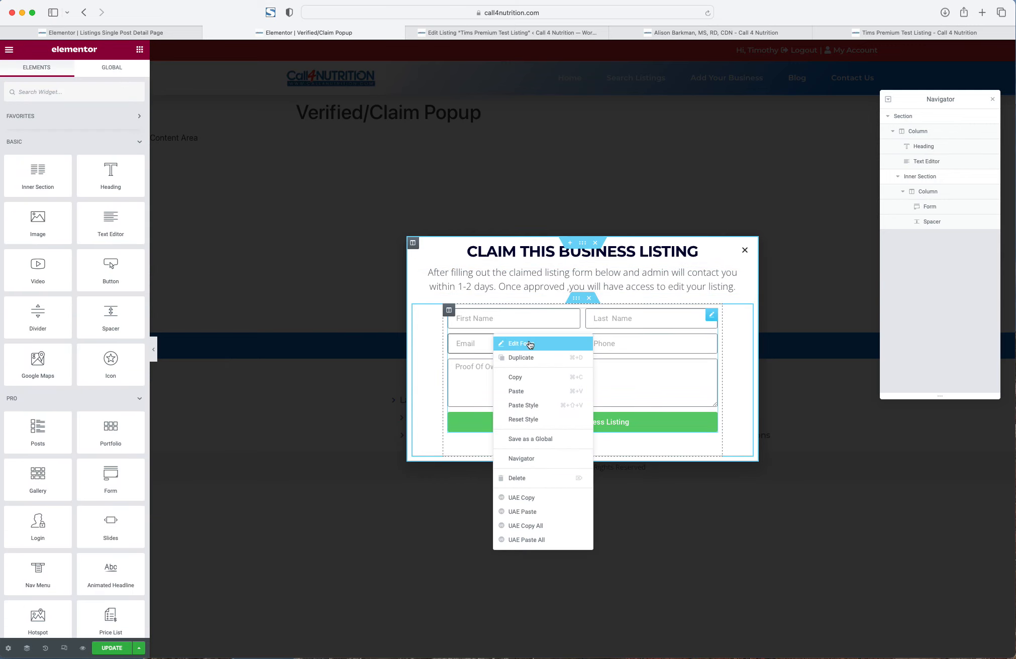
{"action": "left_click", "coordinate": [517, 342]}
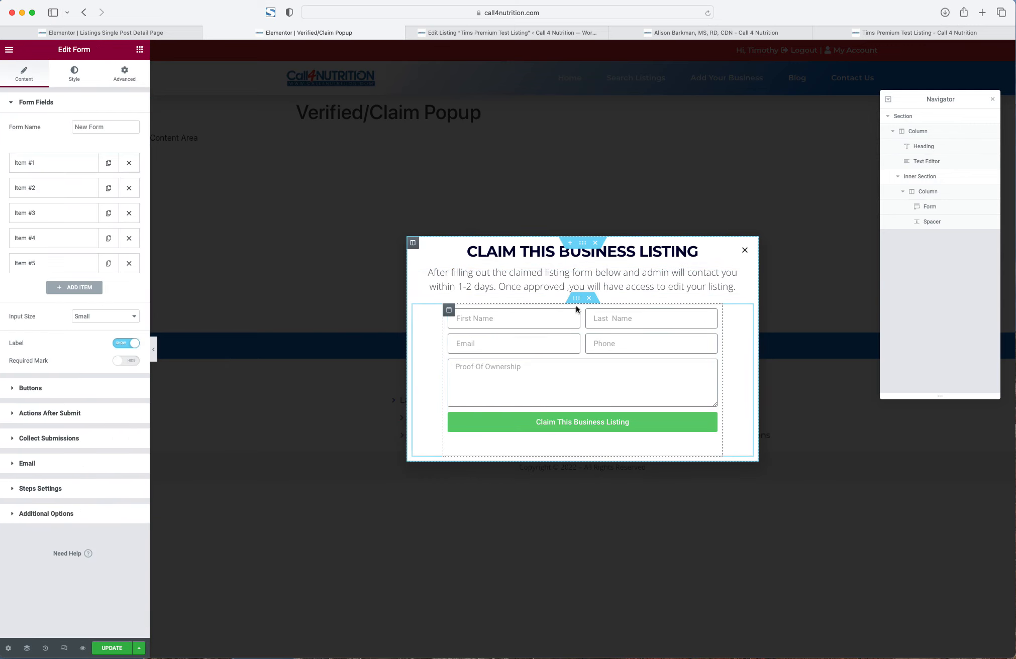
- Set the submit button background to the global Blue colour
{"action": "left_click", "coordinate": [74, 74]}
{"action": "left_click", "coordinate": [56, 424]}
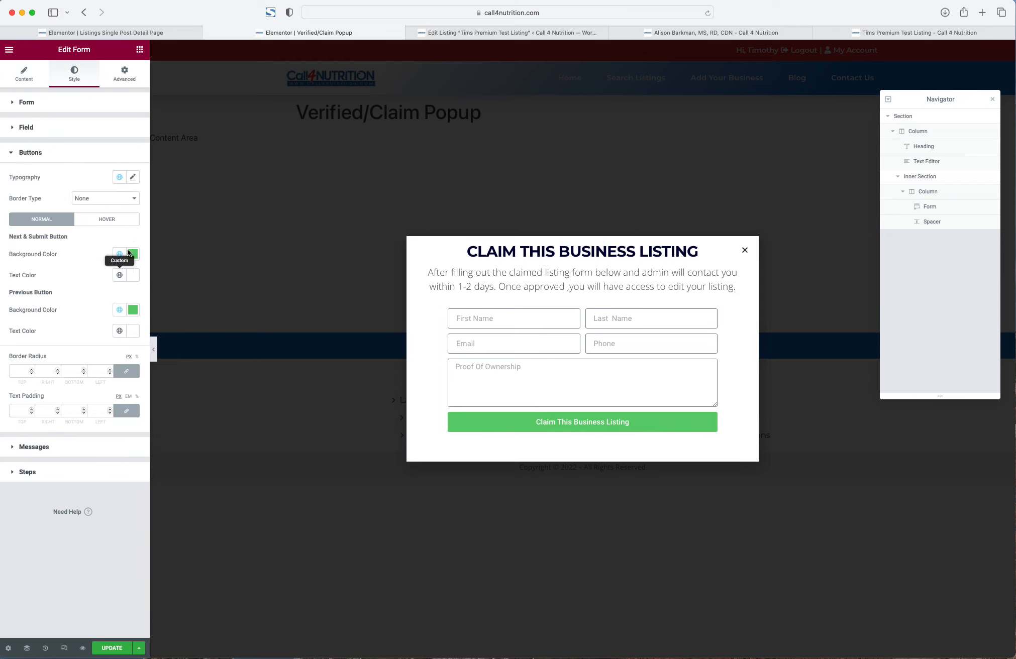
{"action": "left_click", "coordinate": [119, 253]}
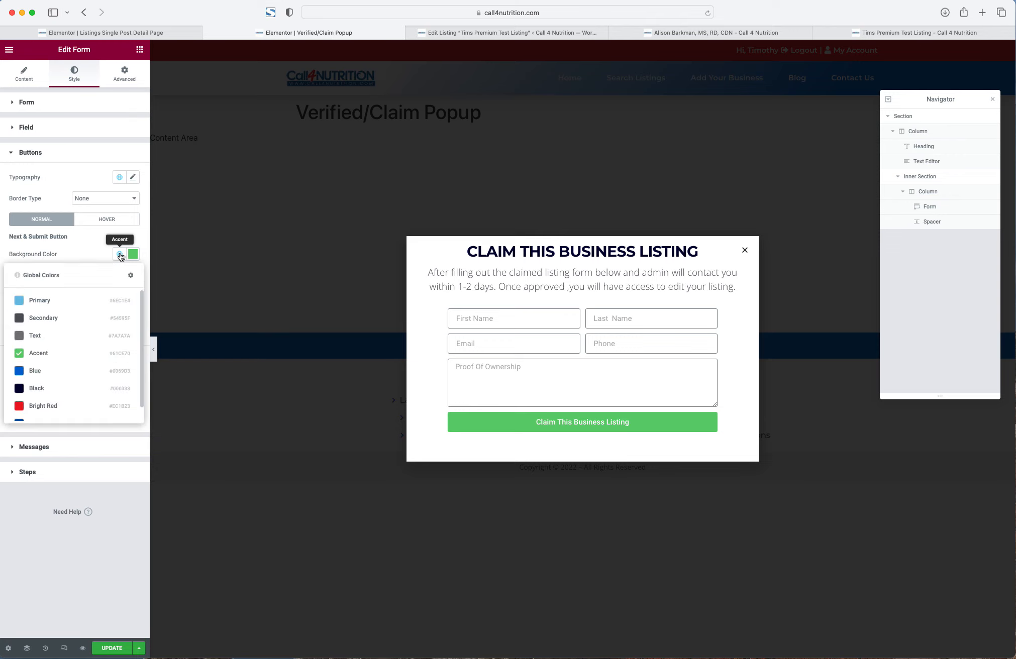
{"action": "left_click", "coordinate": [36, 371]}
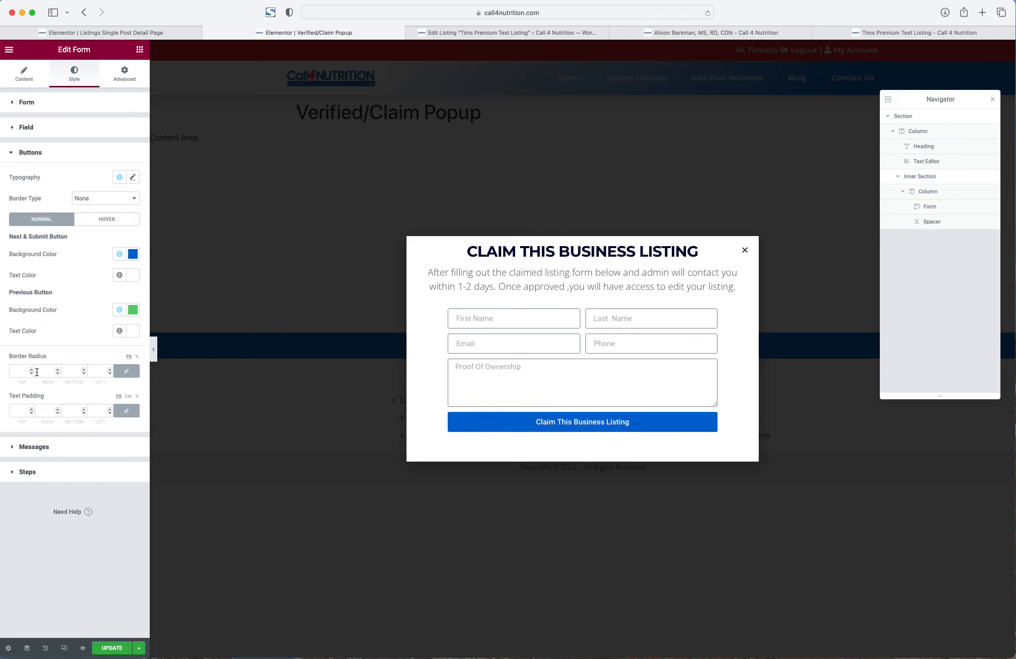
- Set the button text font family to Montserrat
{"action": "left_click", "coordinate": [129, 178]}
{"action": "left_click", "coordinate": [101, 224]}
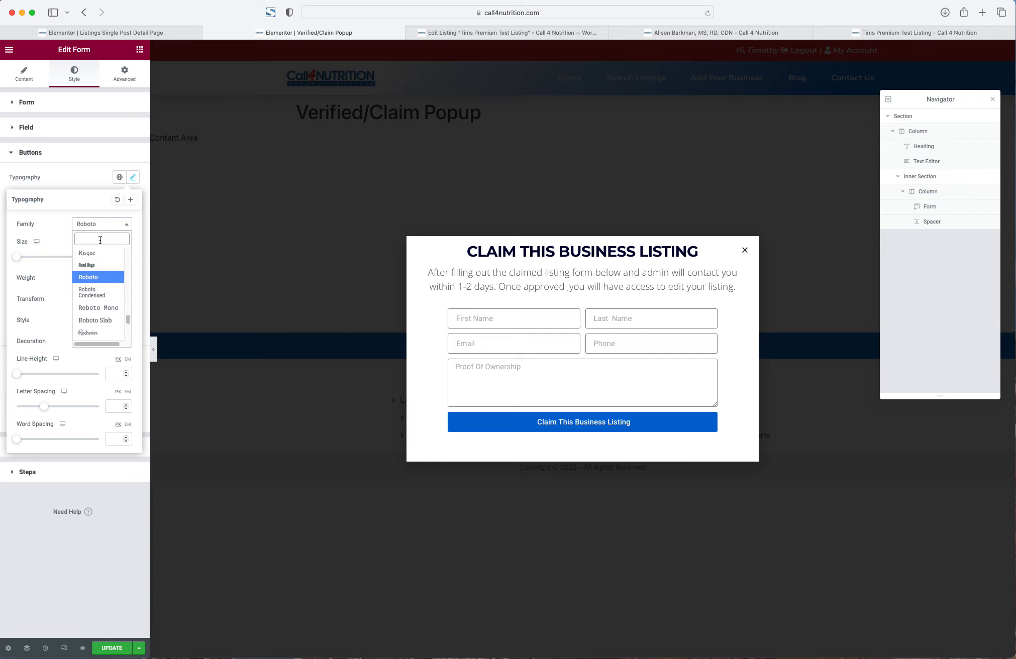
{"action": "type", "text": "monts"}
{"action": "key", "text": "Return"}
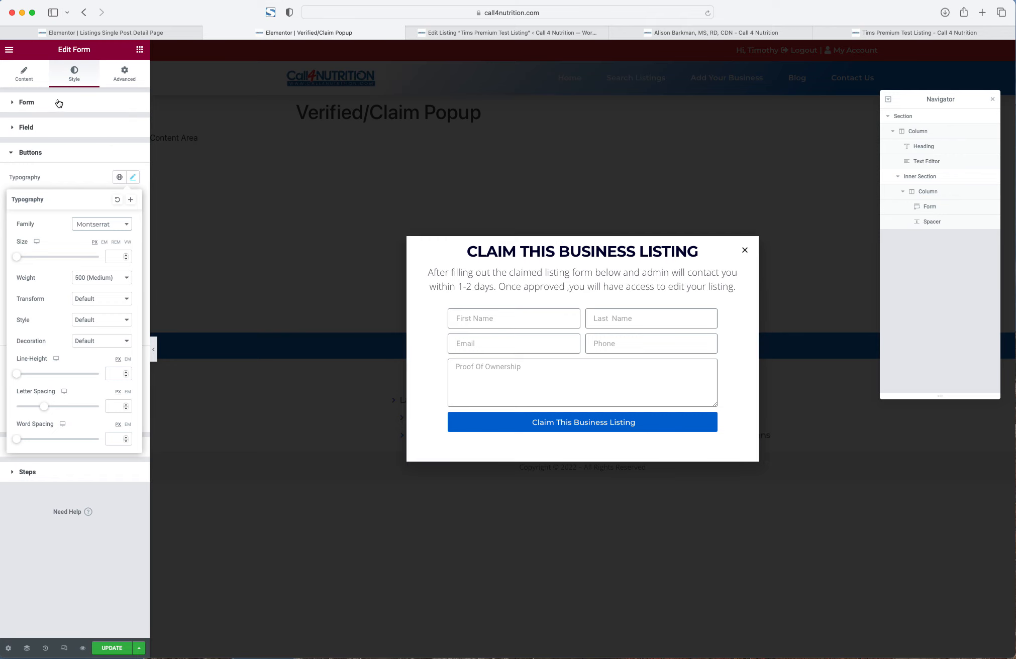
{"action": "left_click", "coordinate": [52, 550]}
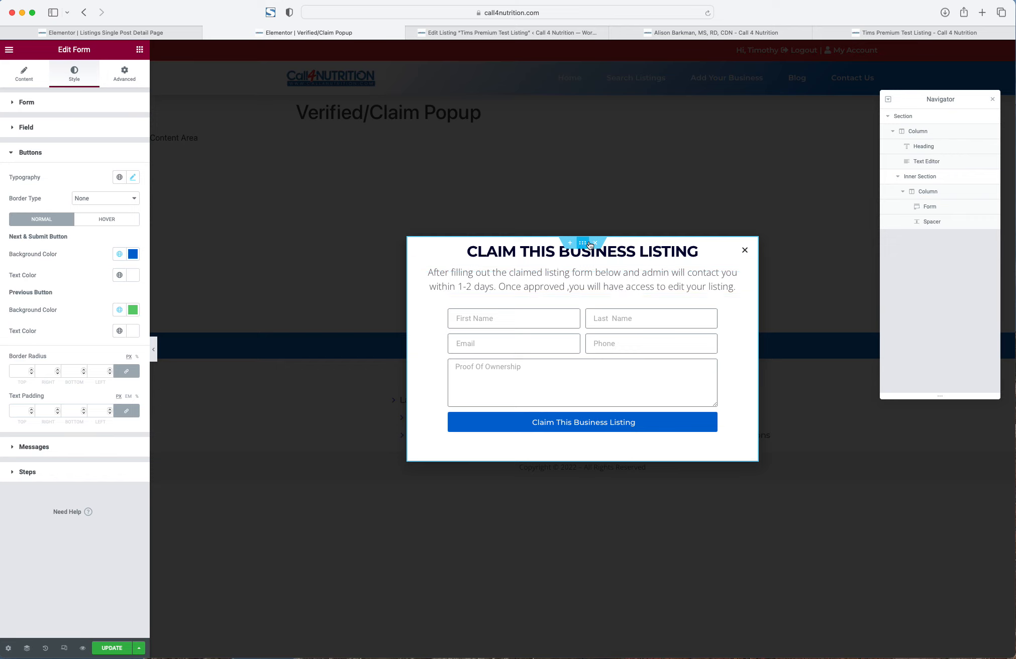
- Give the popup's outer section a 5 px border radius
{"action": "right_click", "coordinate": [584, 245]}
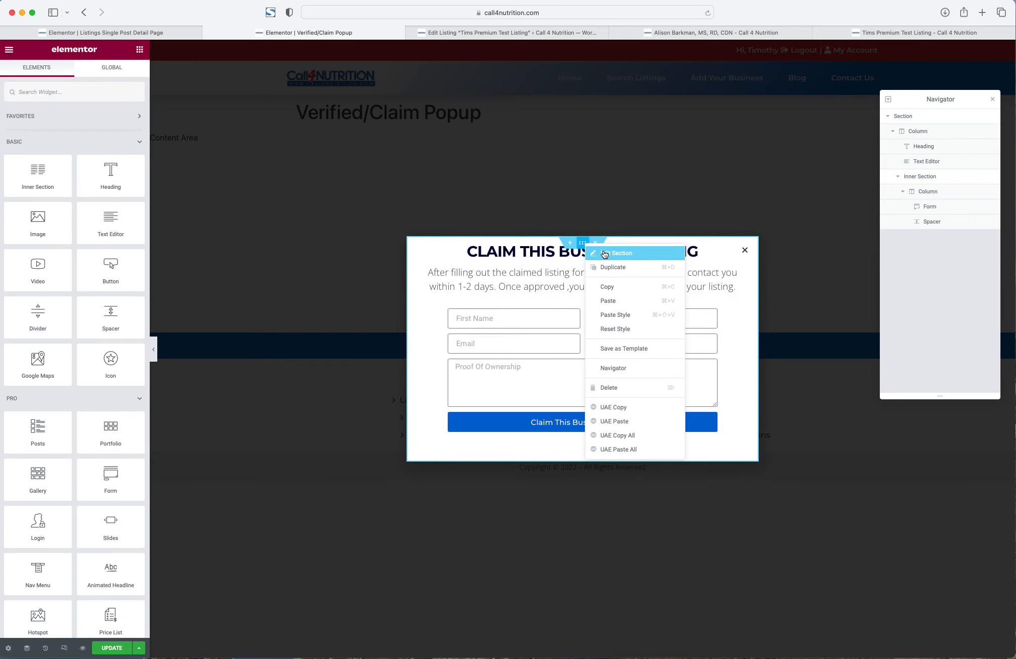
{"action": "left_click", "coordinate": [604, 254]}
{"action": "right_click", "coordinate": [914, 116]}
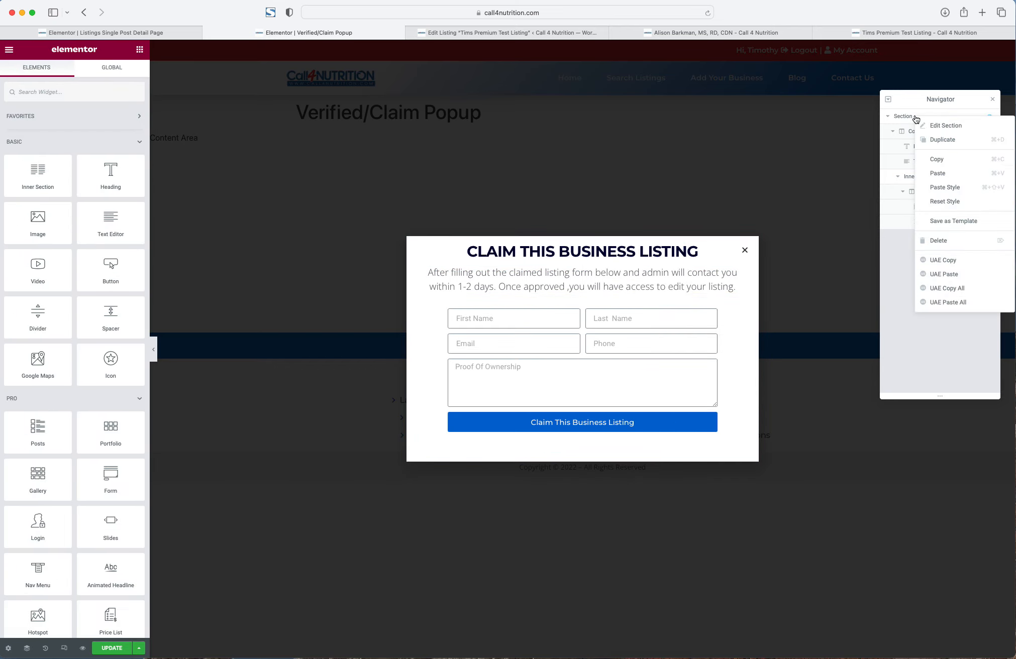
{"action": "left_click", "coordinate": [932, 125]}
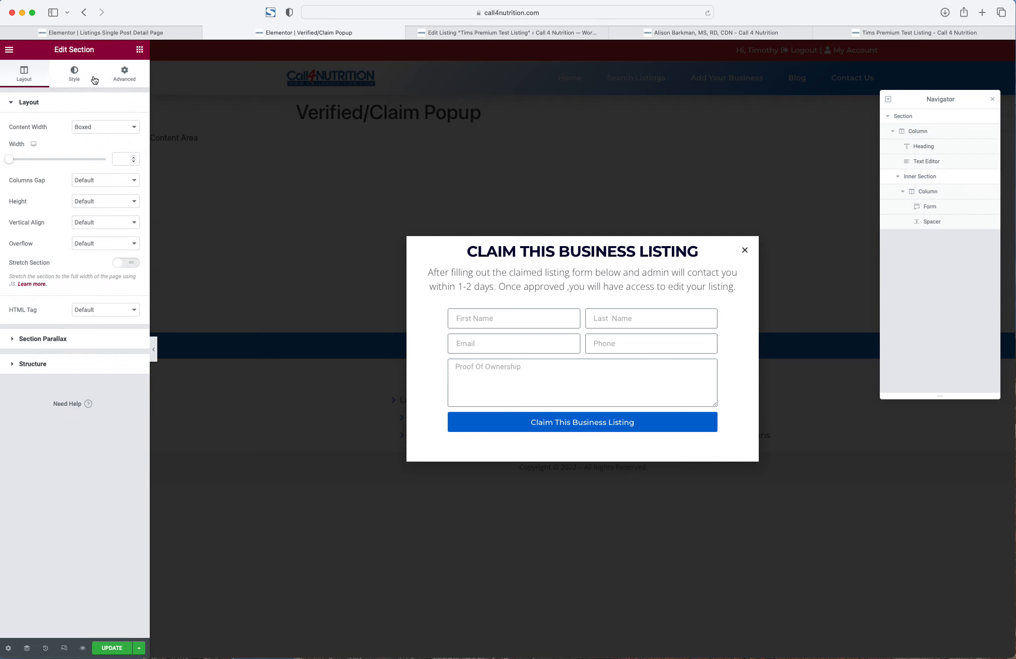
{"action": "left_click", "coordinate": [75, 79]}
{"action": "left_click", "coordinate": [45, 235]}
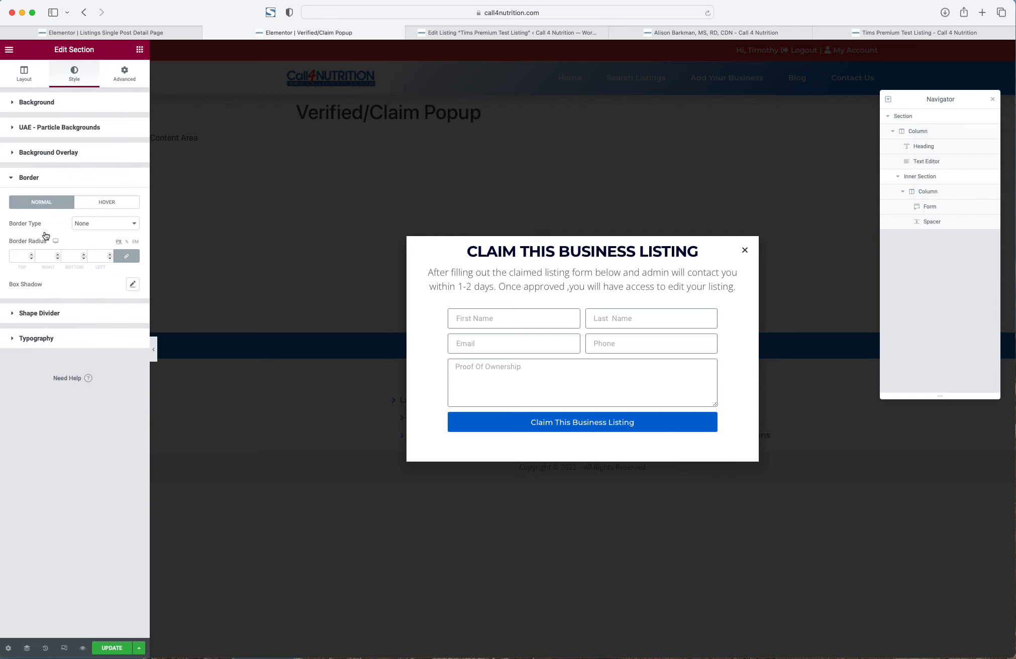
{"action": "left_click", "coordinate": [21, 257]}
- Try a Solid border on the outer section, then set it back to None
{"action": "left_click", "coordinate": [124, 76]}
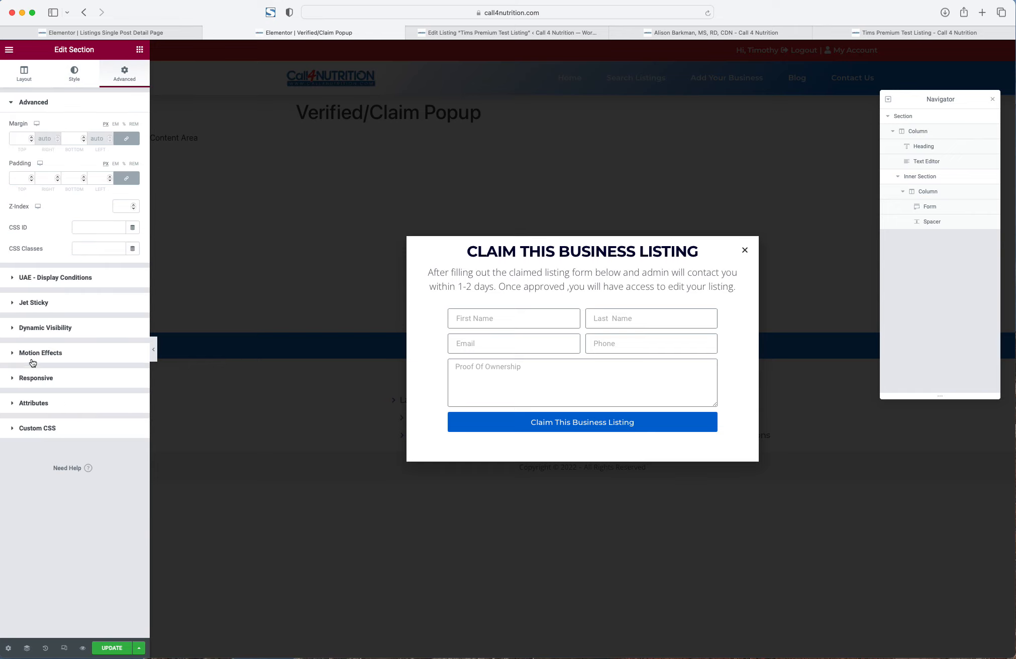
{"action": "left_click", "coordinate": [80, 76]}
{"action": "right_click", "coordinate": [935, 121]}
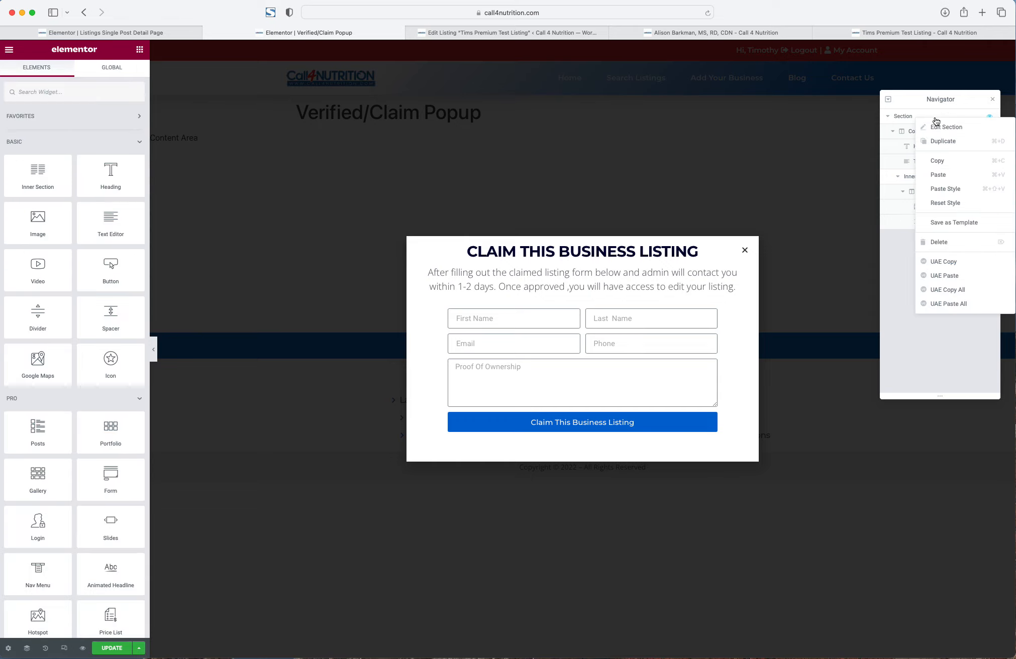
{"action": "left_click", "coordinate": [948, 128]}
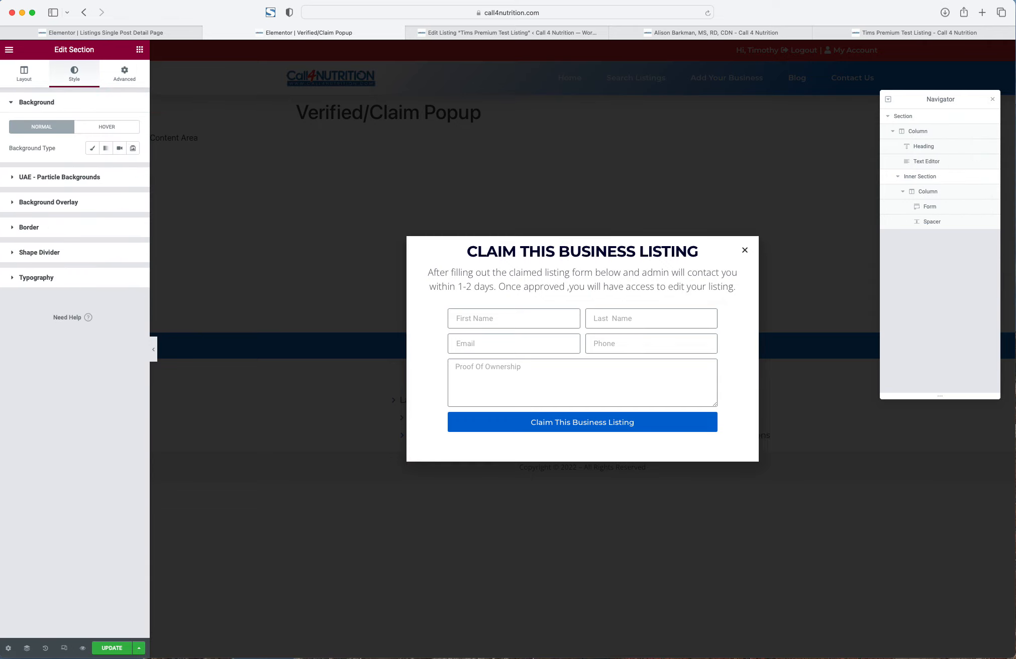
{"action": "left_click", "coordinate": [45, 227]}
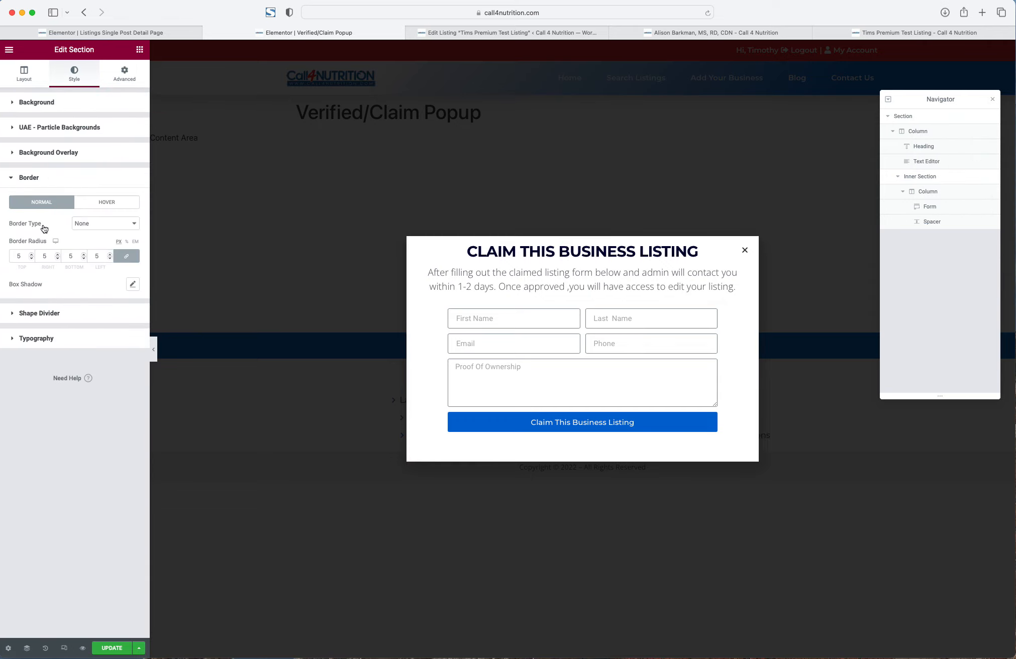
{"action": "left_click", "coordinate": [84, 227]}
{"action": "left_click", "coordinate": [88, 233]}
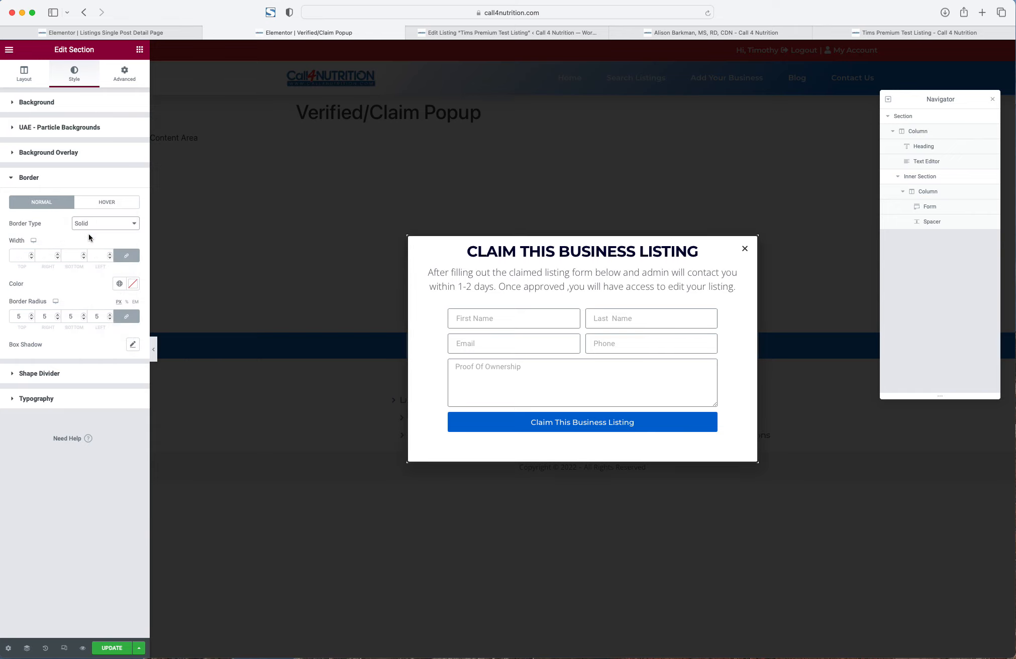
{"action": "left_click", "coordinate": [91, 223]}
{"action": "left_click", "coordinate": [75, 211]}
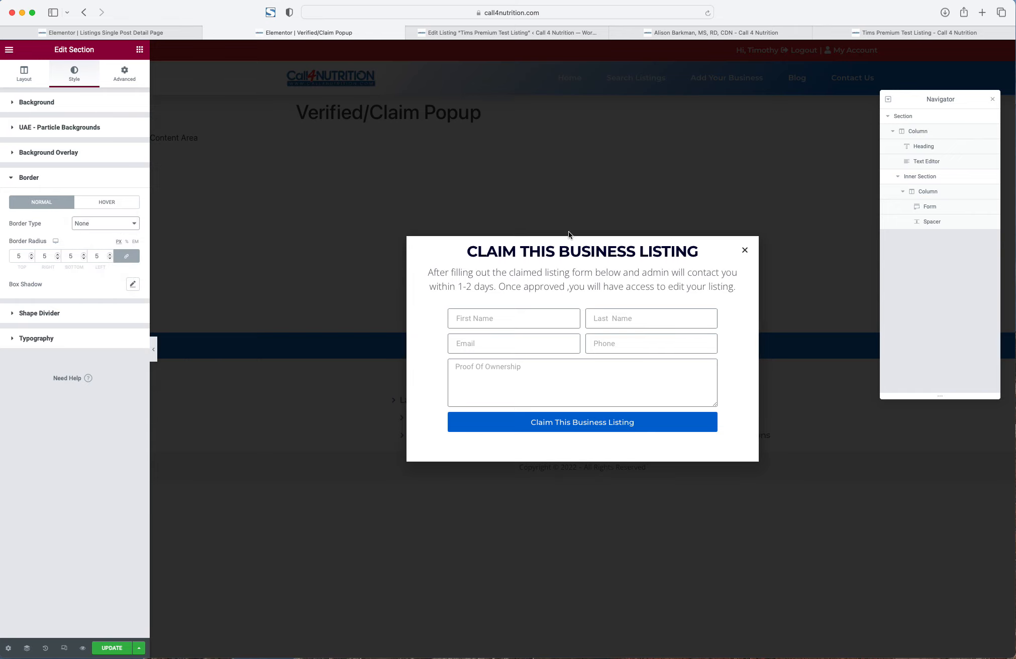
- Check the section's Box Shadow settings and save the popup with Update
{"action": "left_click", "coordinate": [133, 285]}
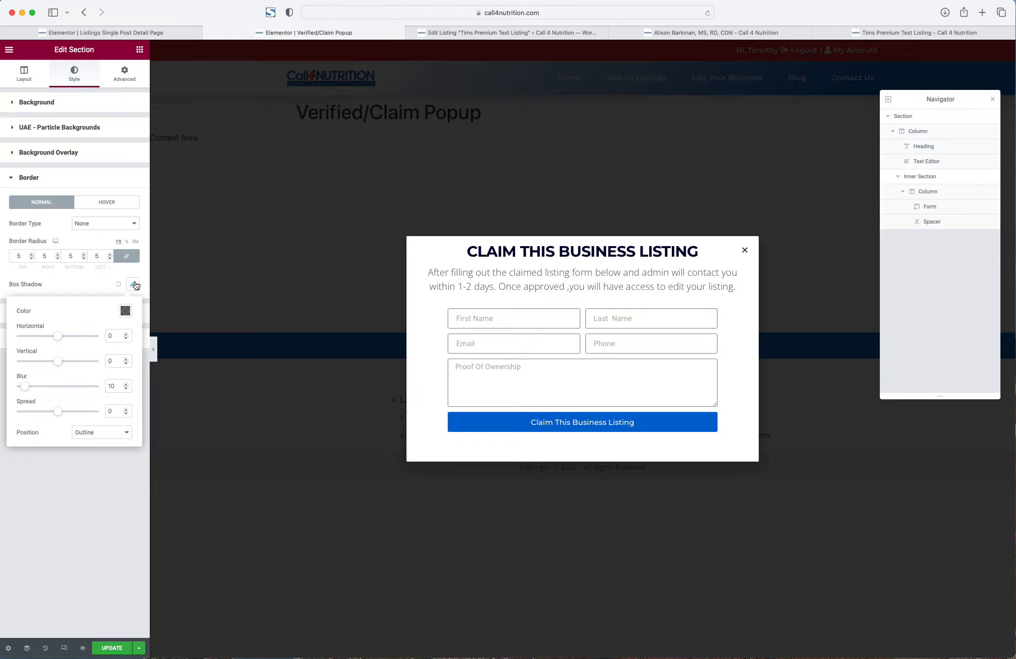
{"action": "left_click", "coordinate": [118, 287]}
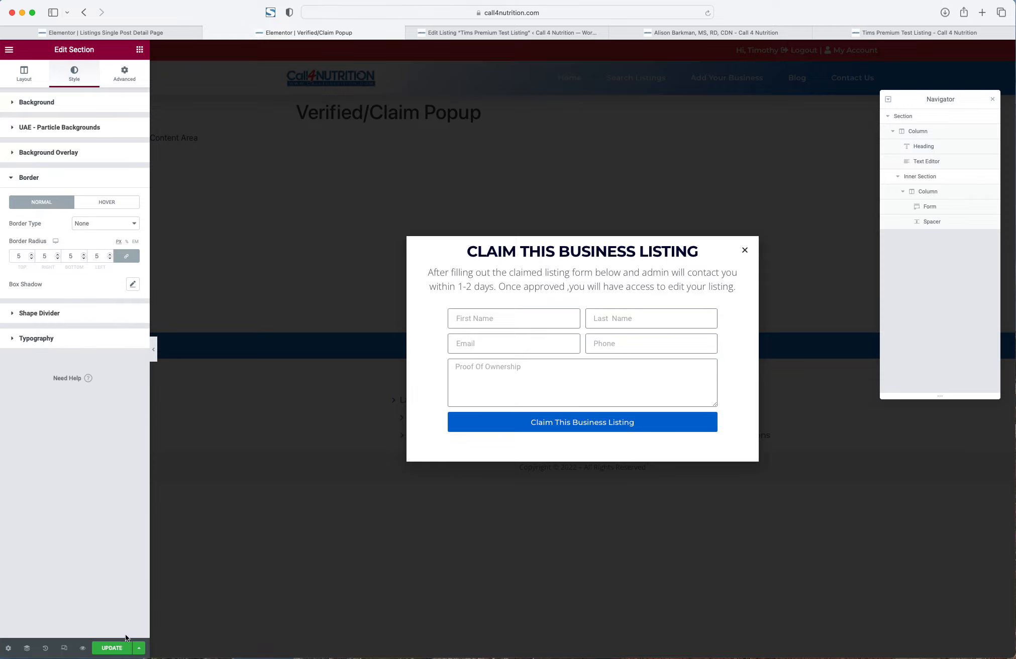
{"action": "left_click", "coordinate": [112, 648]}
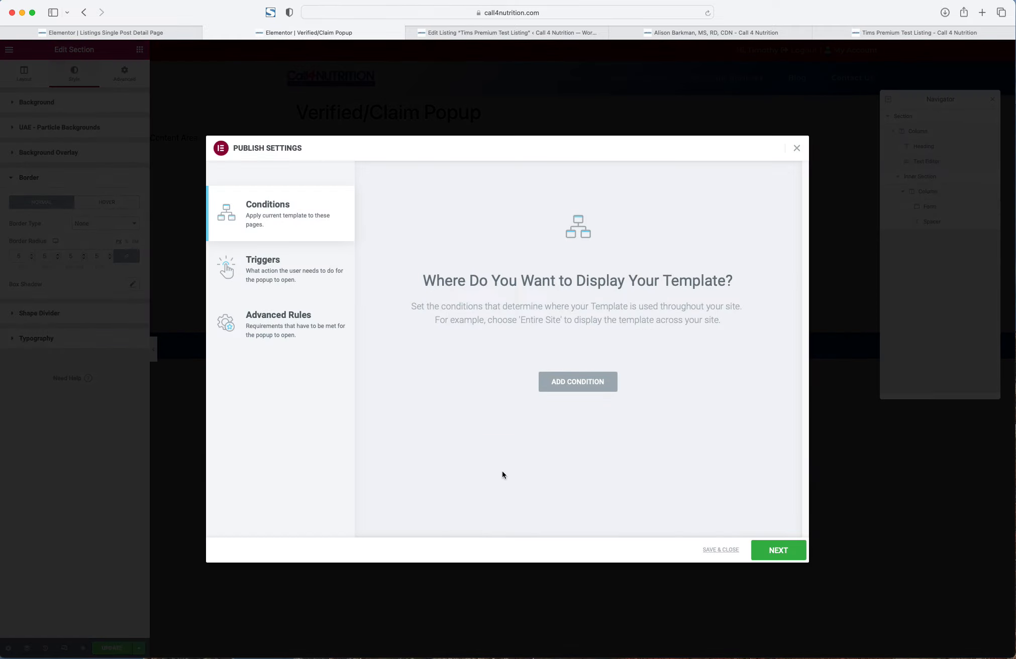
- Save the publish settings and switch to the dietitian's listing page tab
{"action": "left_click", "coordinate": [719, 550]}
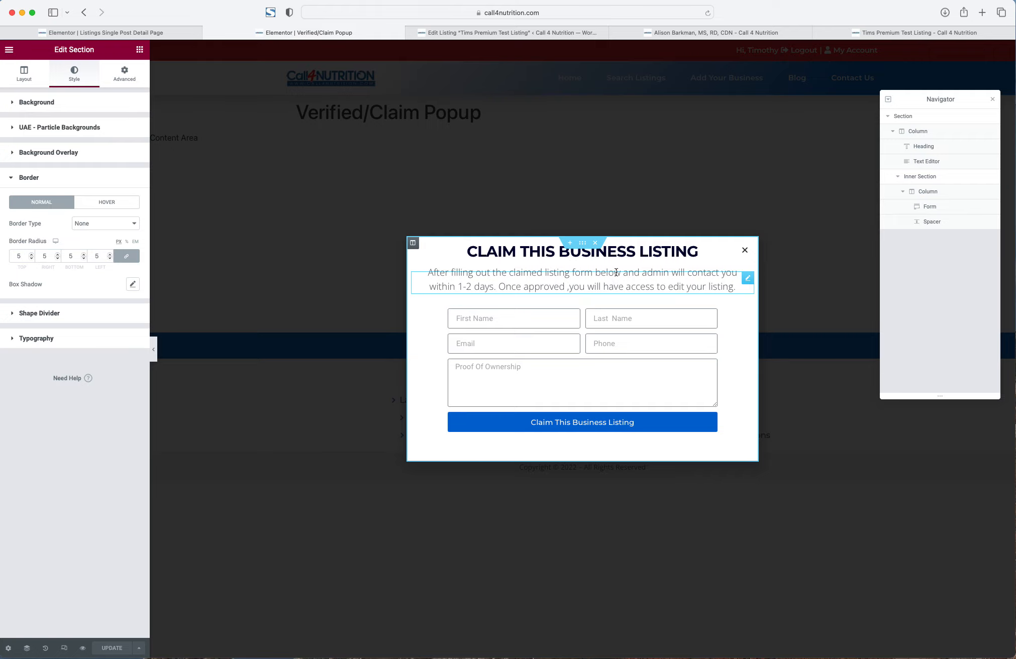
{"action": "left_click", "coordinate": [638, 150]}
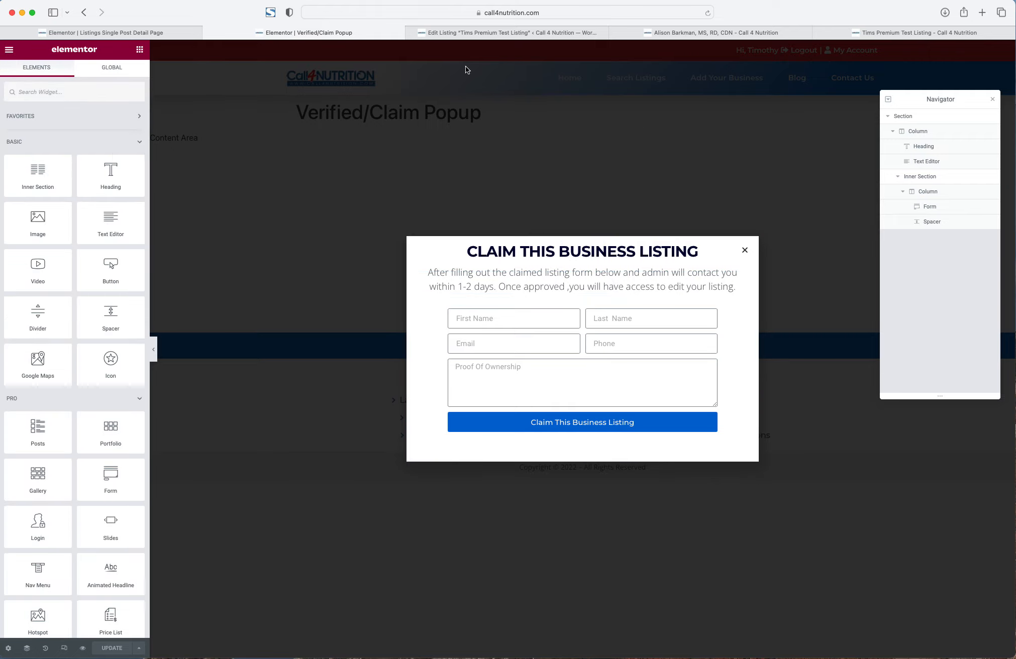
{"action": "left_click", "coordinate": [702, 33]}
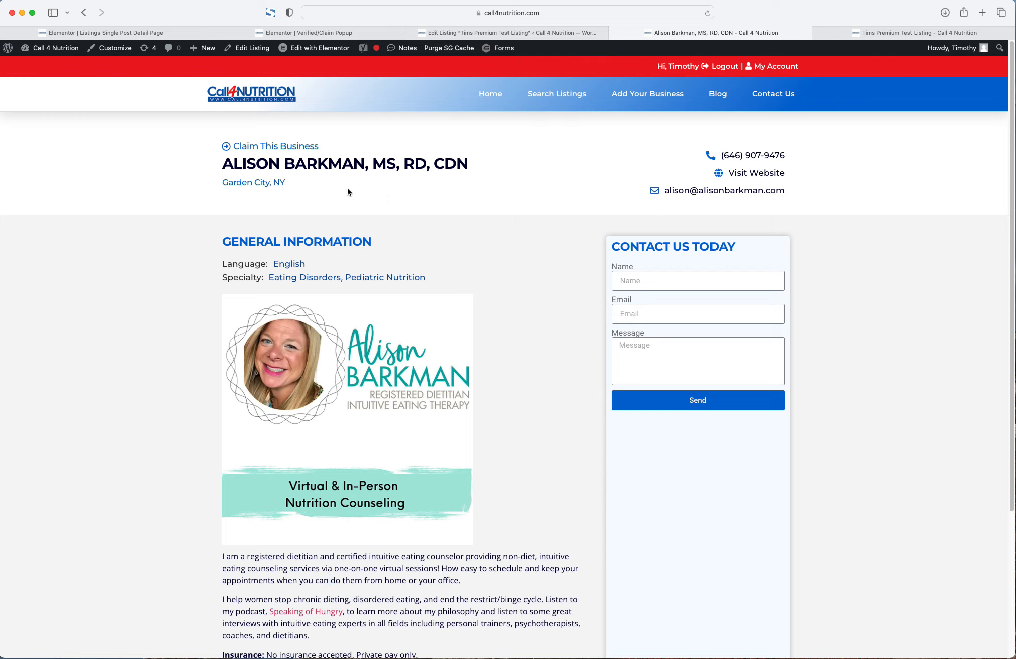
- Reload the listing, purge the SG cache, and reopen the claim popup to check the new styling
{"action": "left_click", "coordinate": [251, 146]}
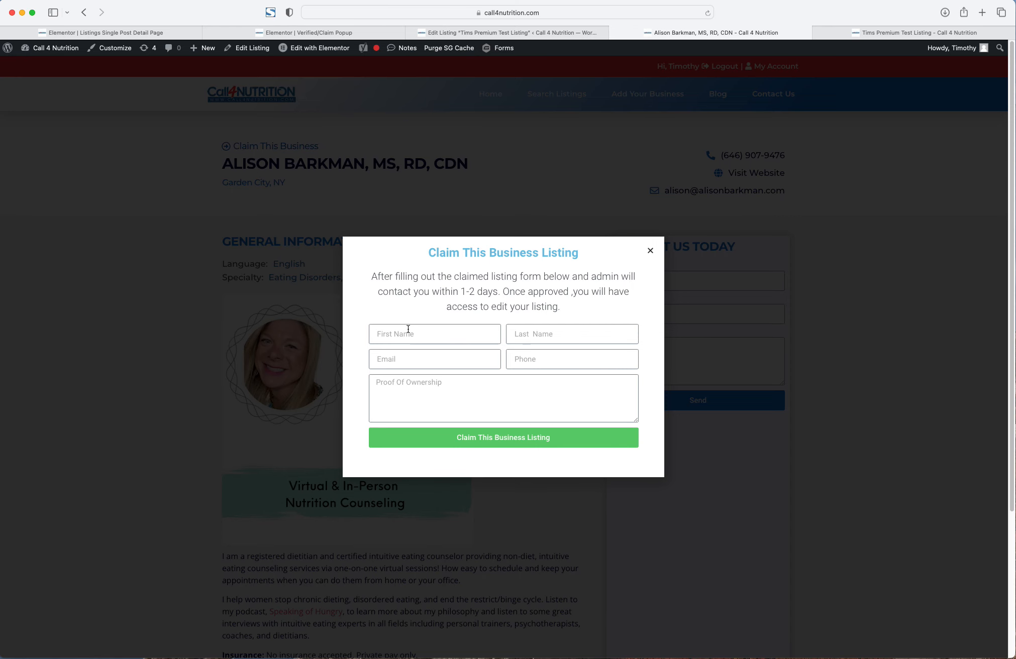
{"action": "left_click", "coordinate": [380, 188]}
{"action": "key", "text": "super+r"}
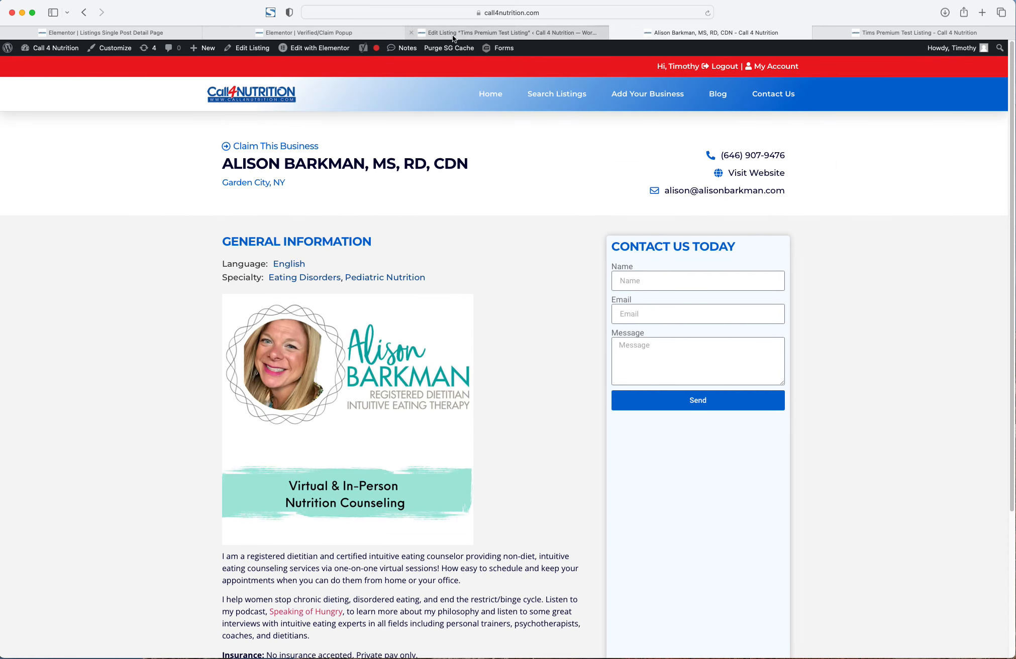
{"action": "left_click", "coordinate": [450, 50]}
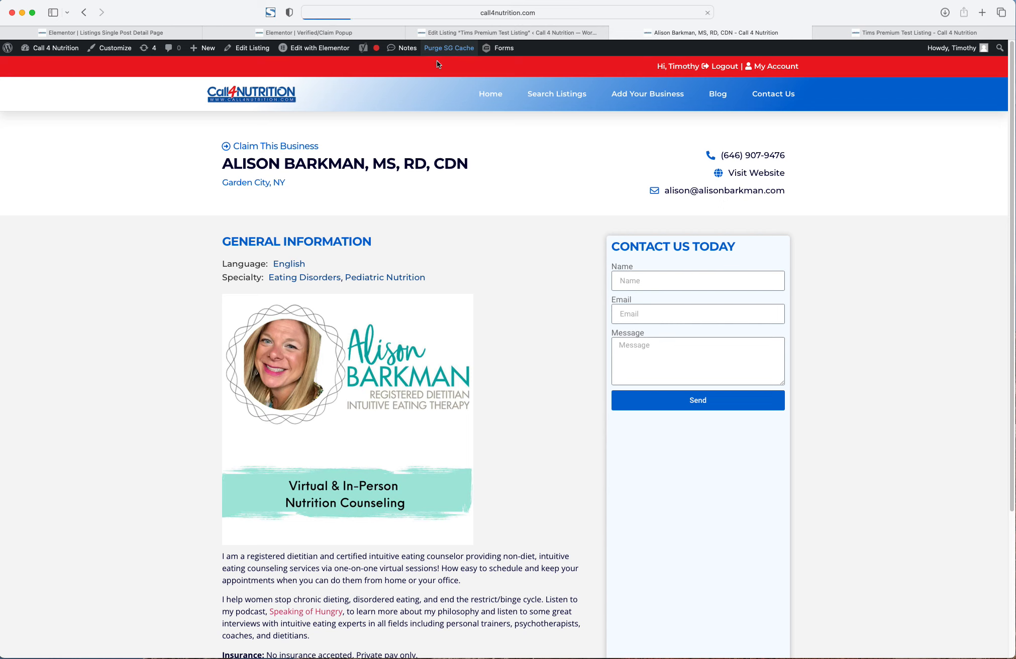
{"action": "left_click", "coordinate": [315, 147]}
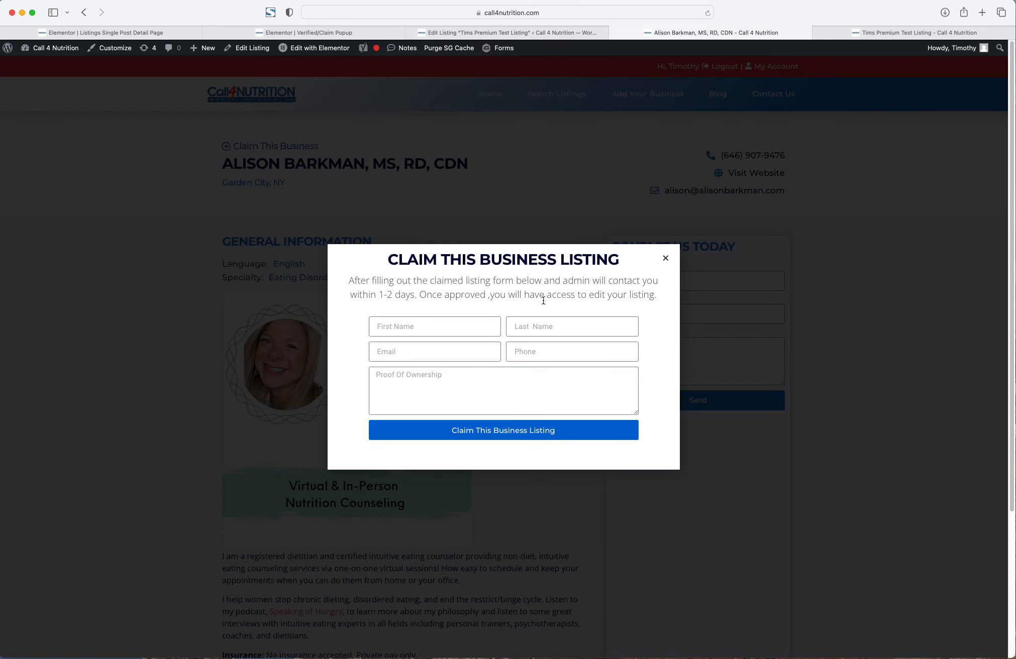
{"action": "left_click", "coordinate": [401, 325]}
- Inspect listing number 399 in the page address, leave it unchanged, and close the popup
{"action": "left_click", "coordinate": [530, 14]}
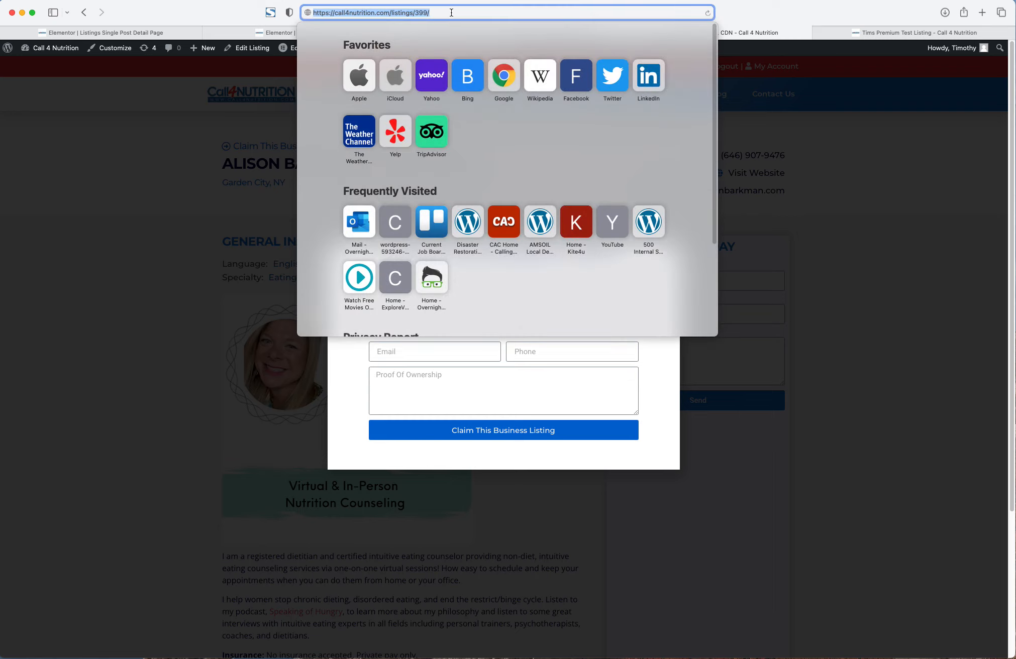
{"action": "left_click", "coordinate": [427, 14]}
{"action": "double_click", "coordinate": [422, 12]}
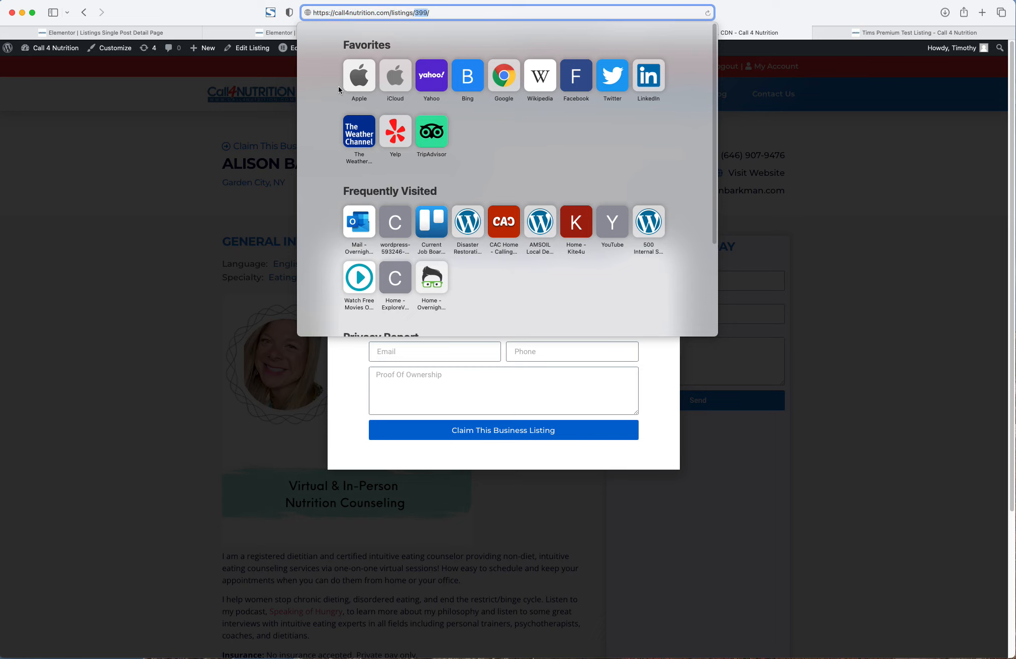
{"action": "left_click", "coordinate": [163, 186]}
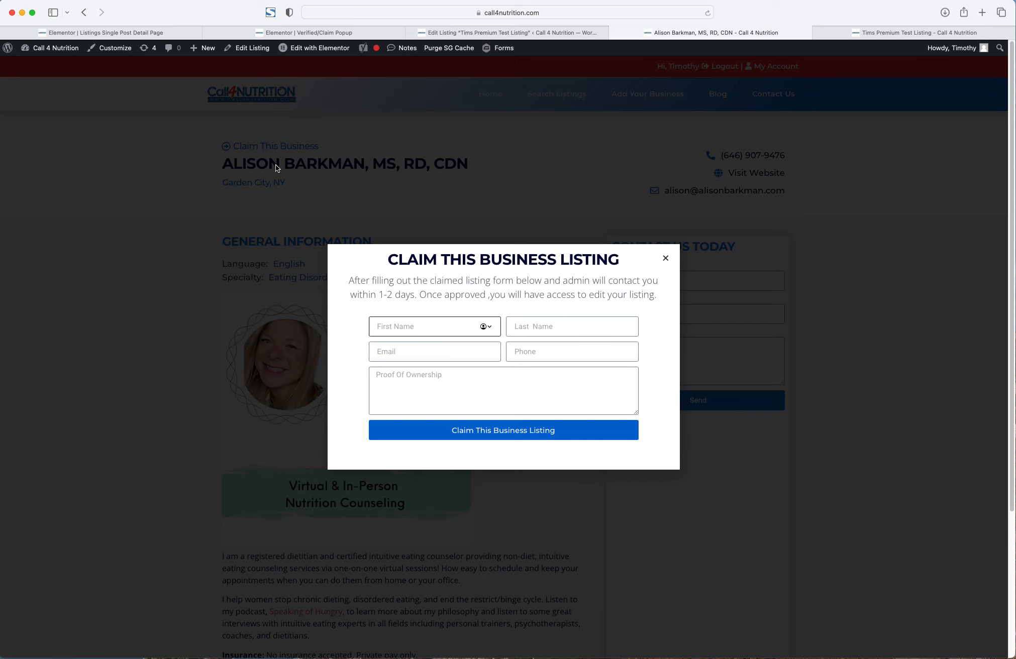
{"action": "left_click", "coordinate": [535, 12]}
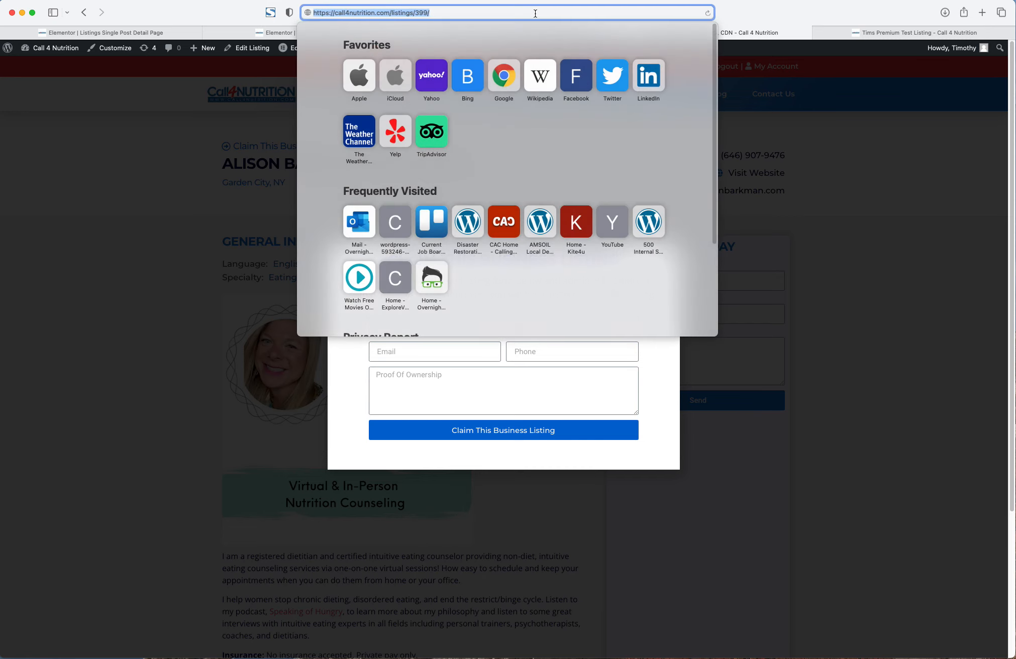
{"action": "left_click", "coordinate": [497, 14]}
{"action": "double_click", "coordinate": [422, 13]}
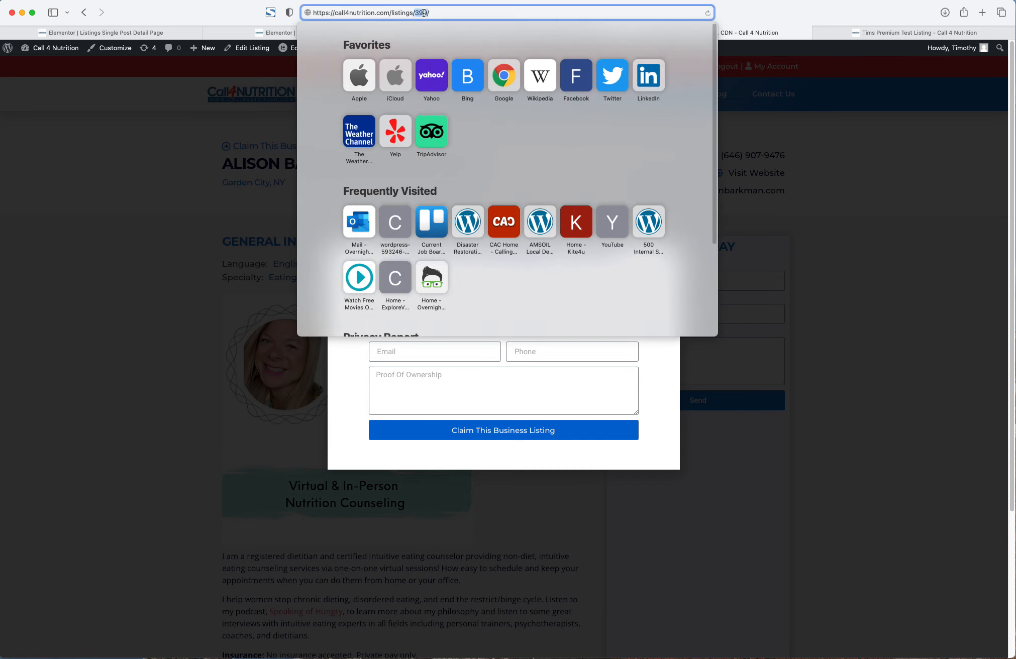
{"action": "left_click", "coordinate": [265, 184]}
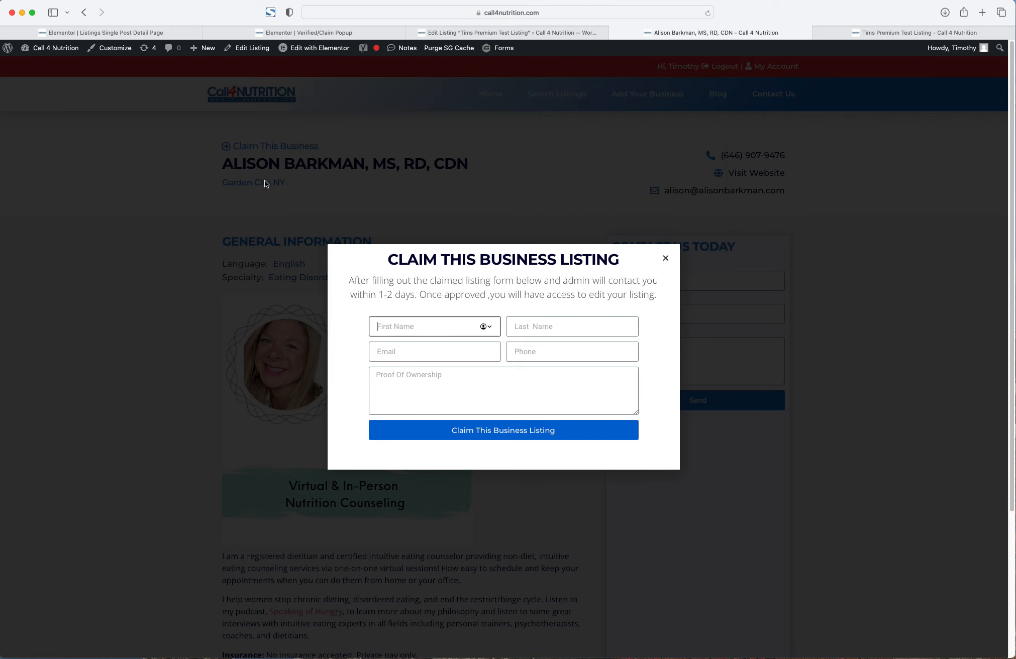
{"action": "left_click", "coordinate": [469, 63]}
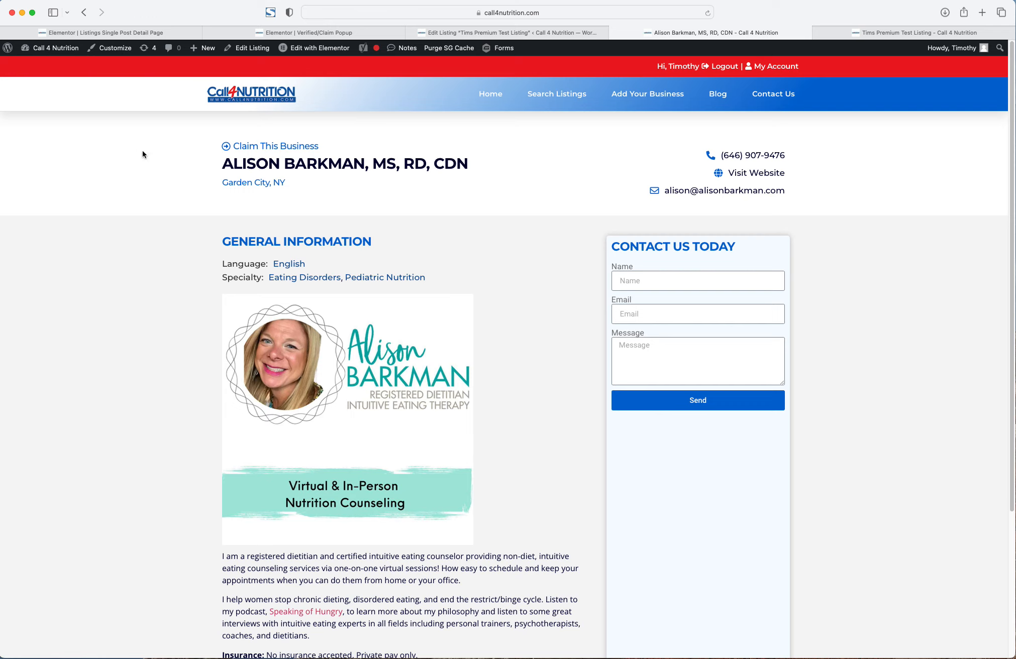
- Open Tims Premium Test Listing for editing via Dashboard > Listings > All Listings
{"action": "right_click", "coordinate": [239, 98]}
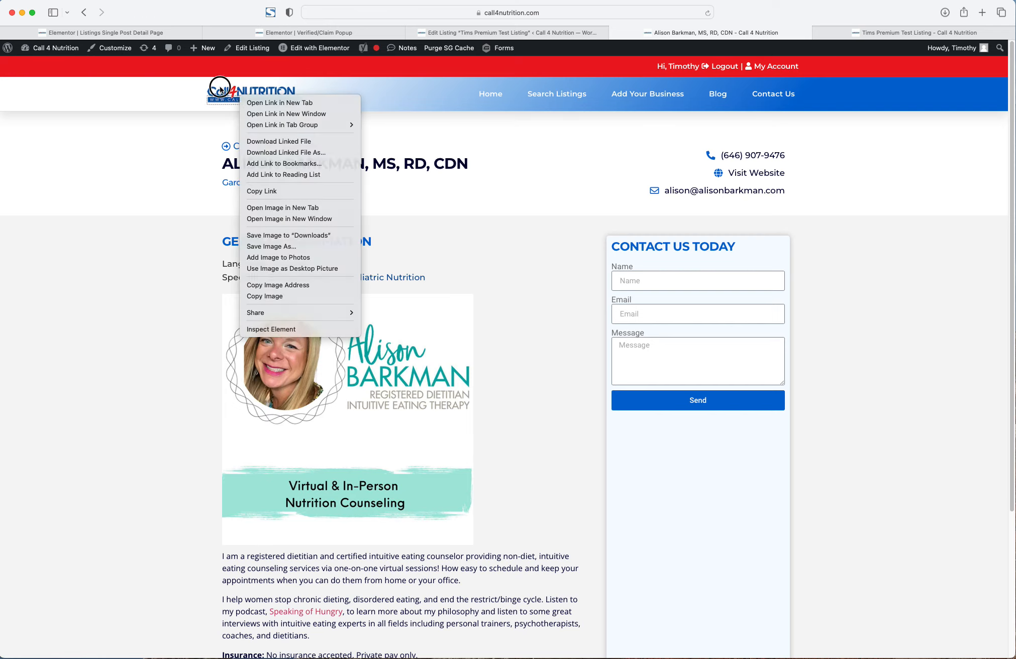
{"action": "left_click", "coordinate": [220, 90]}
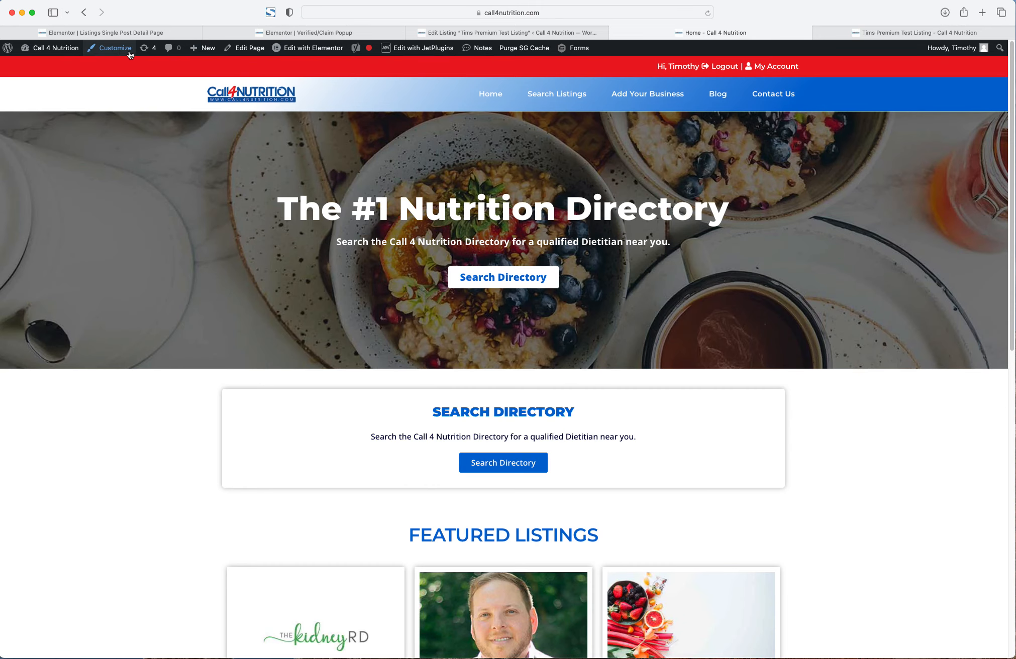
{"action": "left_click", "coordinate": [38, 51]}
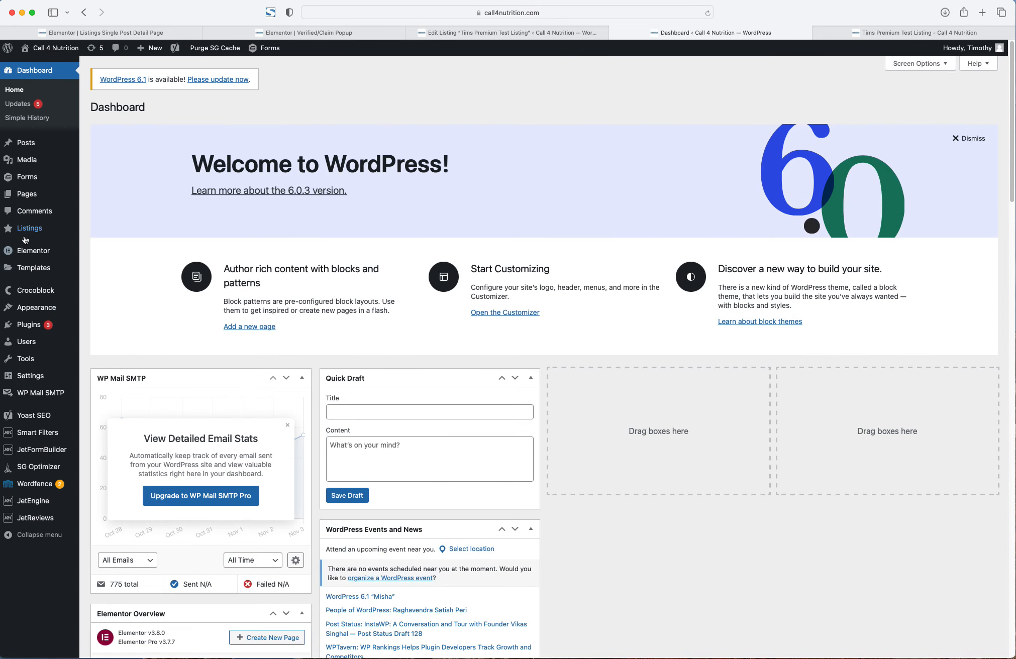
{"action": "left_click", "coordinate": [24, 234]}
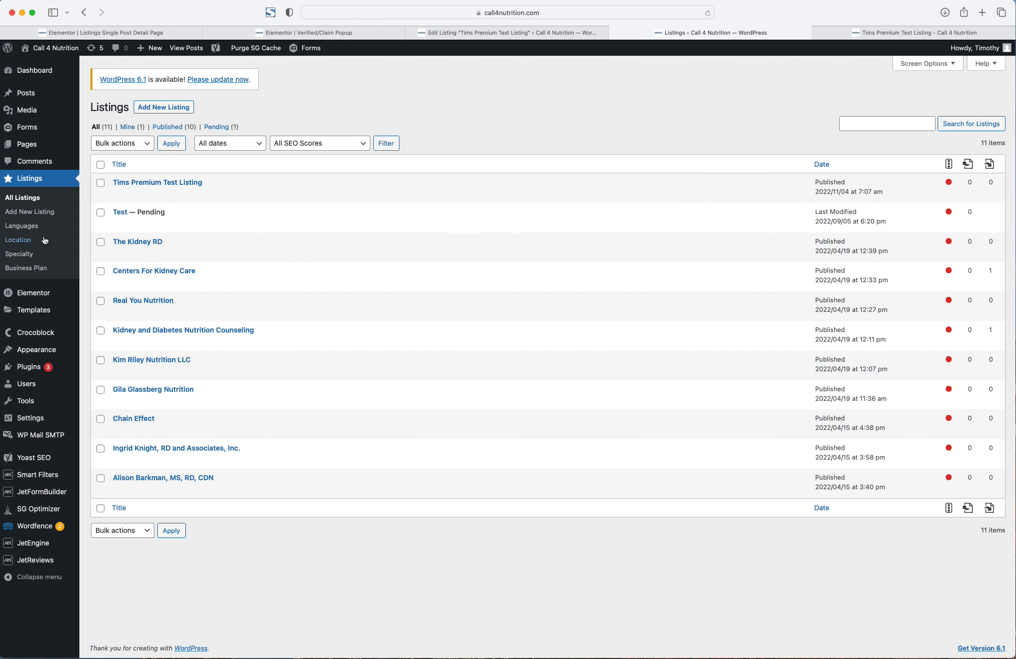
{"action": "left_click", "coordinate": [119, 195]}
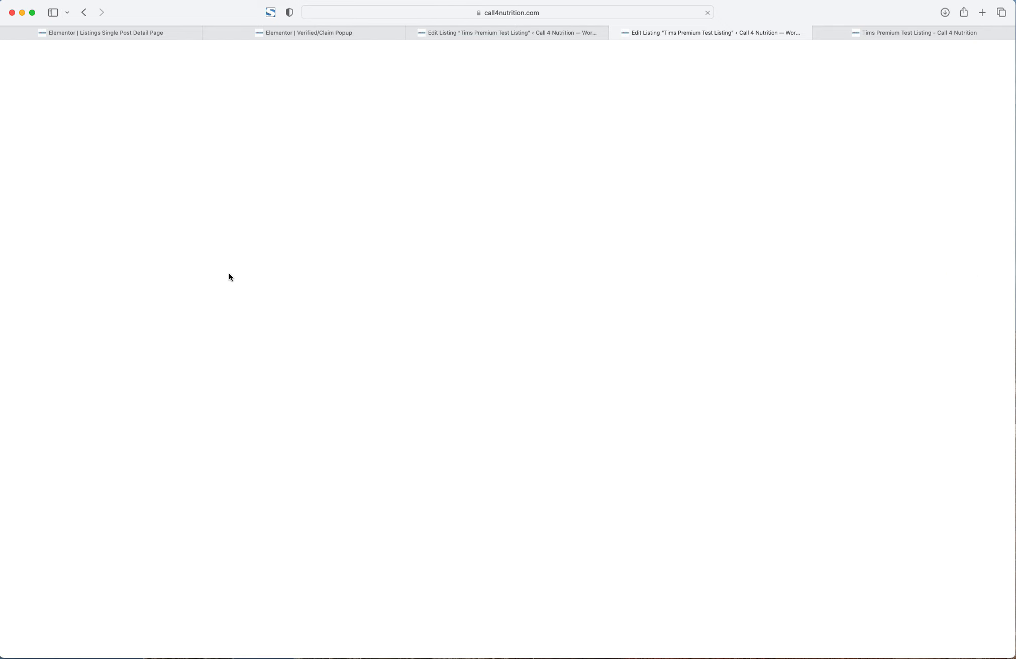
- Scroll down to the listing's Claimed toggle and review the custom fields
{"action": "scroll", "coordinate": [226, 295], "scroll_direction": "down", "scroll_amount": 15}
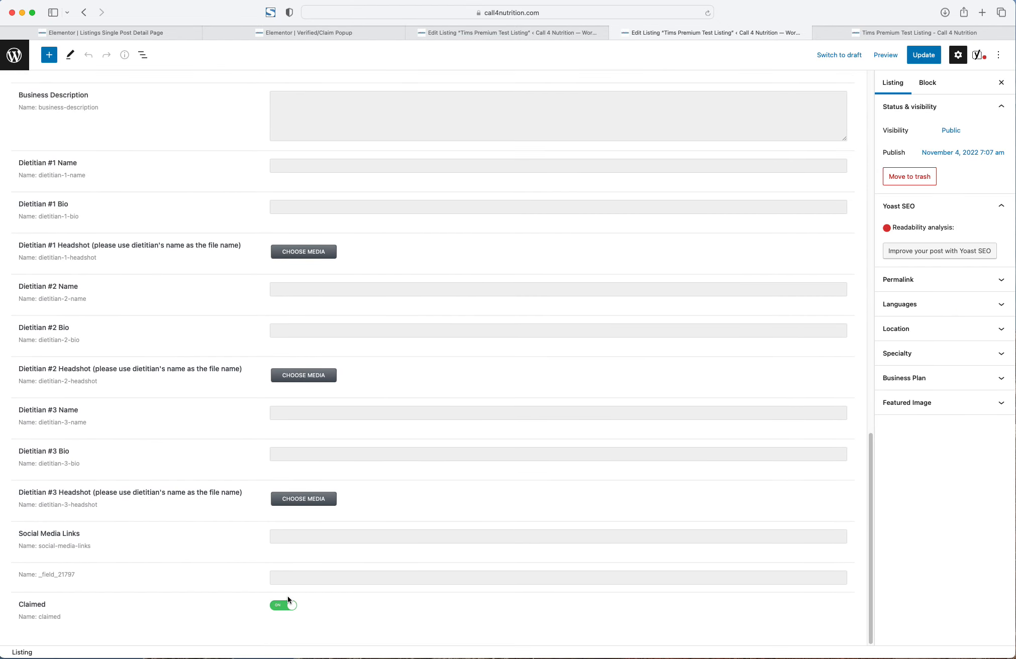
{"action": "left_click", "coordinate": [283, 616]}
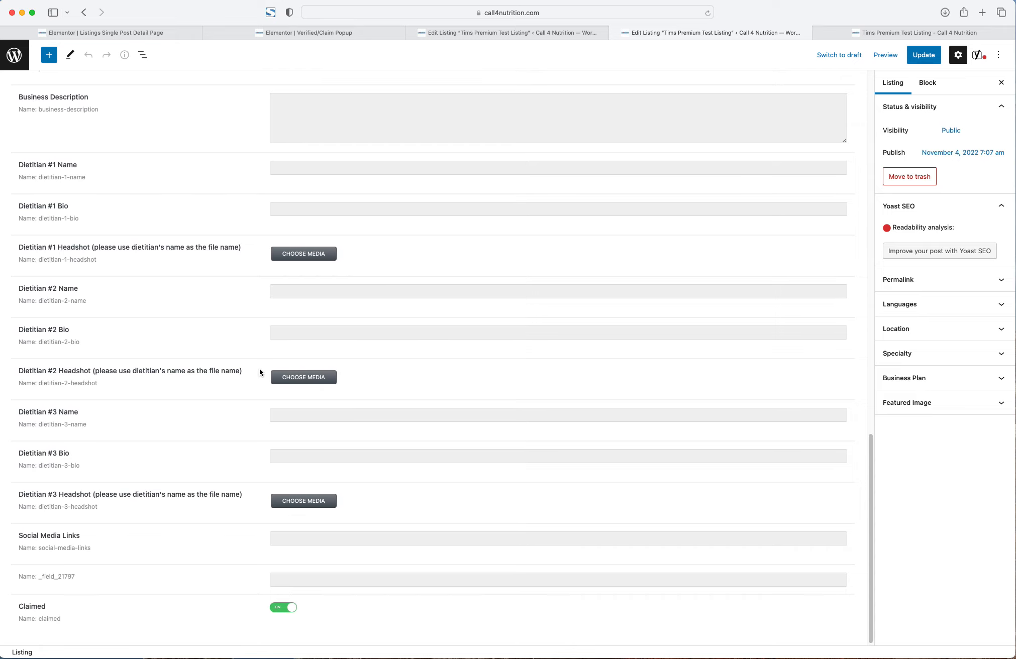
{"action": "scroll", "coordinate": [260, 368], "scroll_direction": "up", "scroll_amount": 10}
{"action": "scroll", "coordinate": [123, 184], "scroll_direction": "down", "scroll_amount": 10}
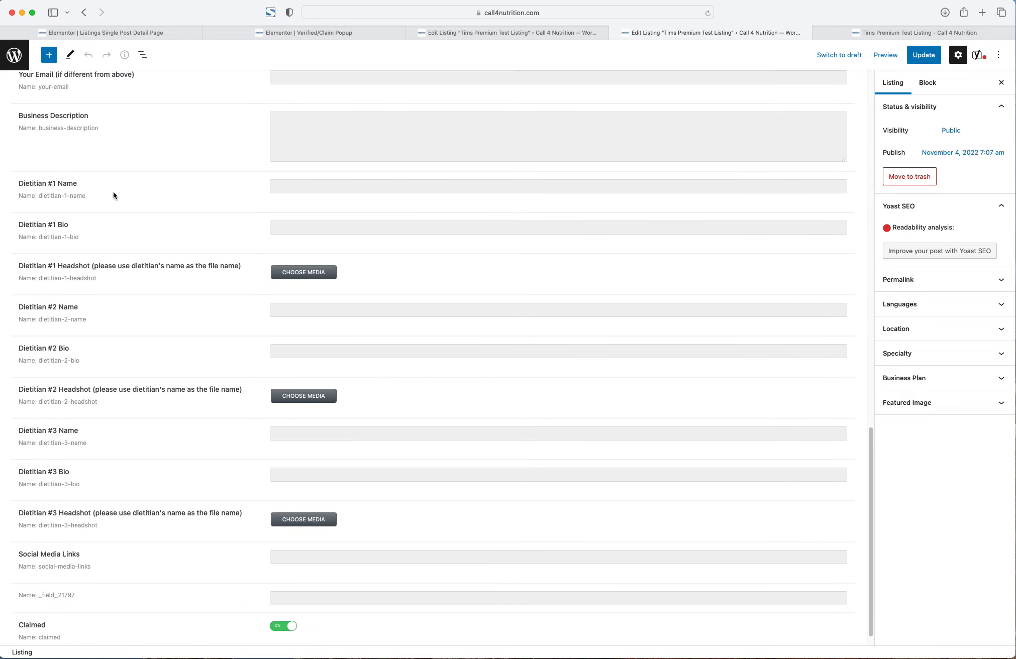
{"action": "scroll", "coordinate": [113, 195], "scroll_direction": "up", "scroll_amount": 5}
{"action": "scroll", "coordinate": [112, 193], "scroll_direction": "down", "scroll_amount": 6}
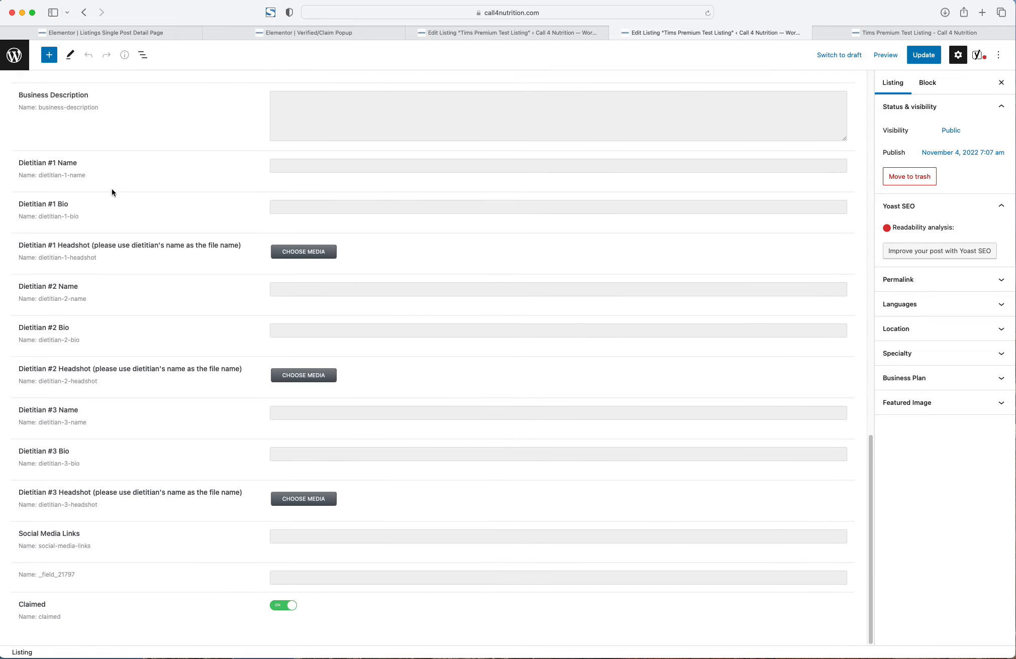